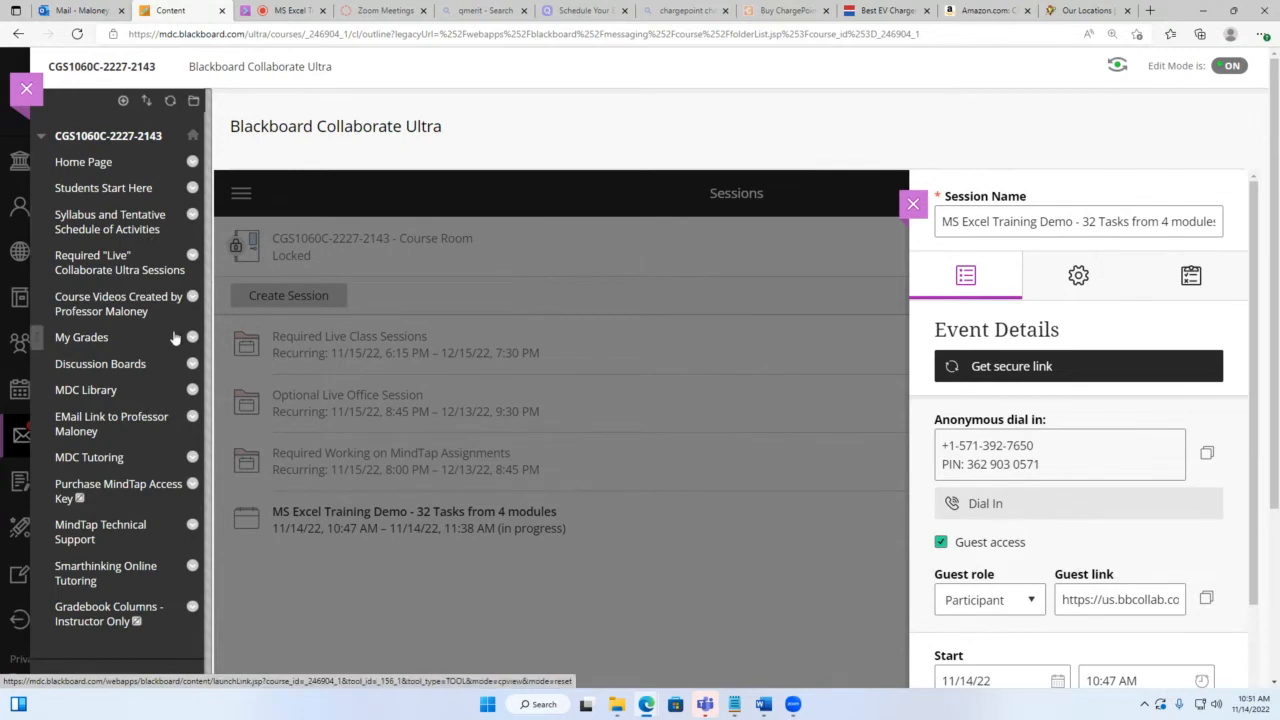
Step: Follow the MindTap Register link on Students Start Here and allow the blocked content to launch
{"action": "left_click", "coordinate": [85, 194]}
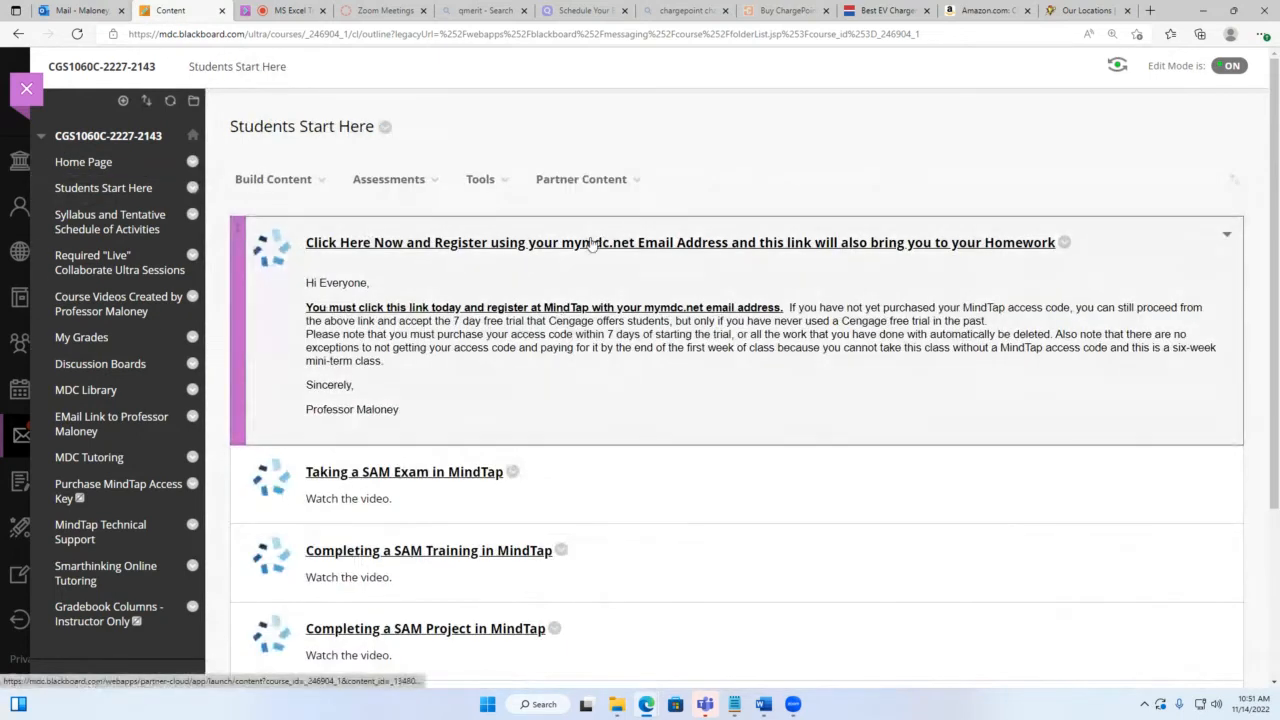
{"action": "left_click", "coordinate": [591, 243]}
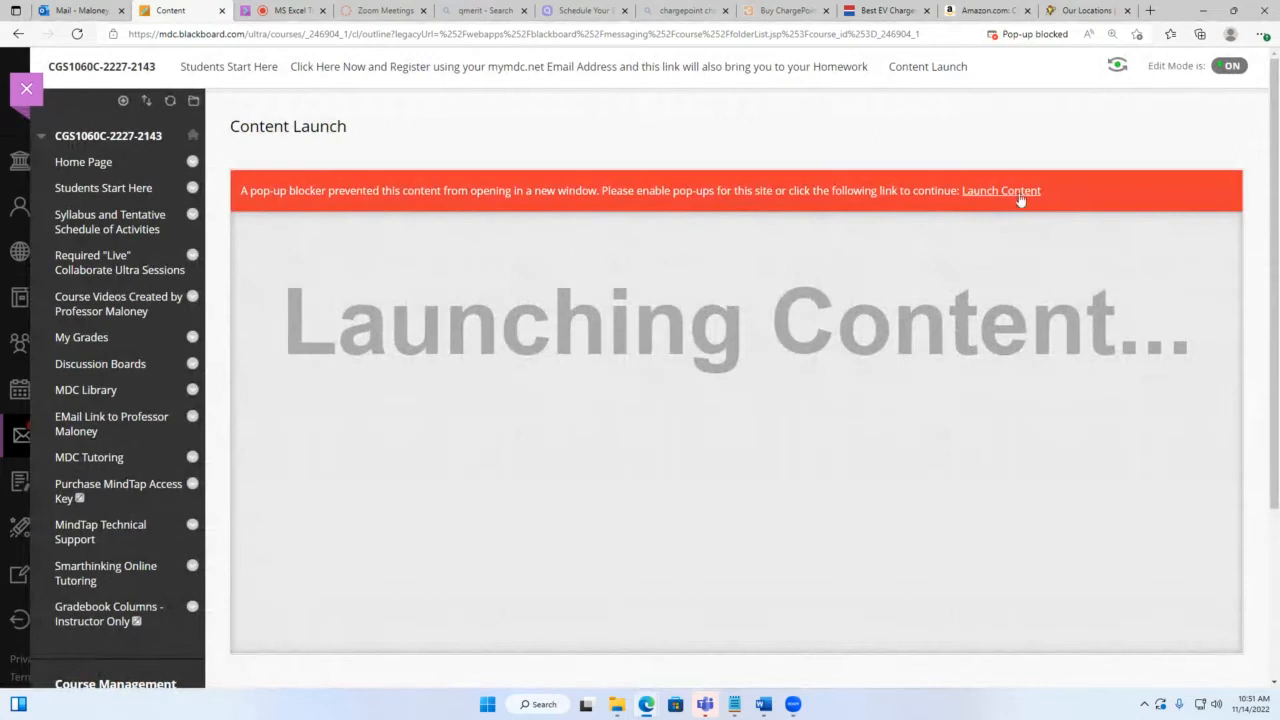
{"action": "left_click", "coordinate": [1020, 191]}
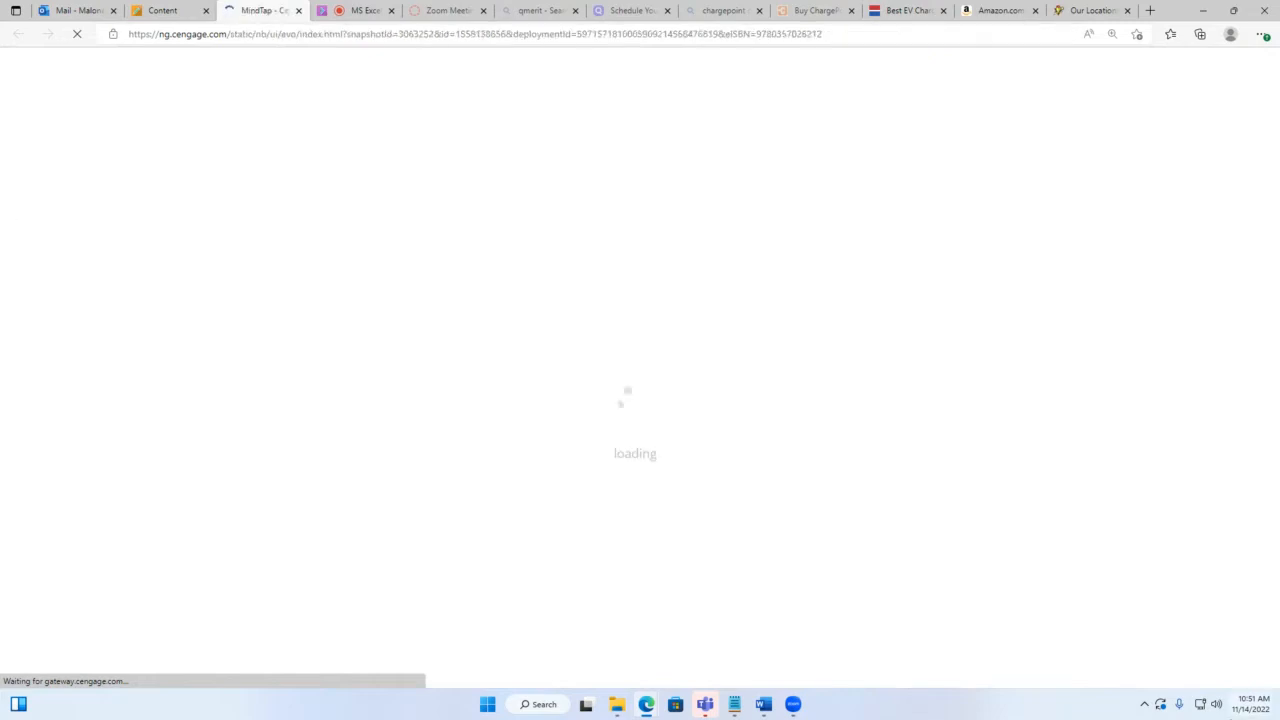
Step: Check today's date on the taskbar calendar while the MindTap course page loads, then close it
{"action": "left_click", "coordinate": [1258, 704]}
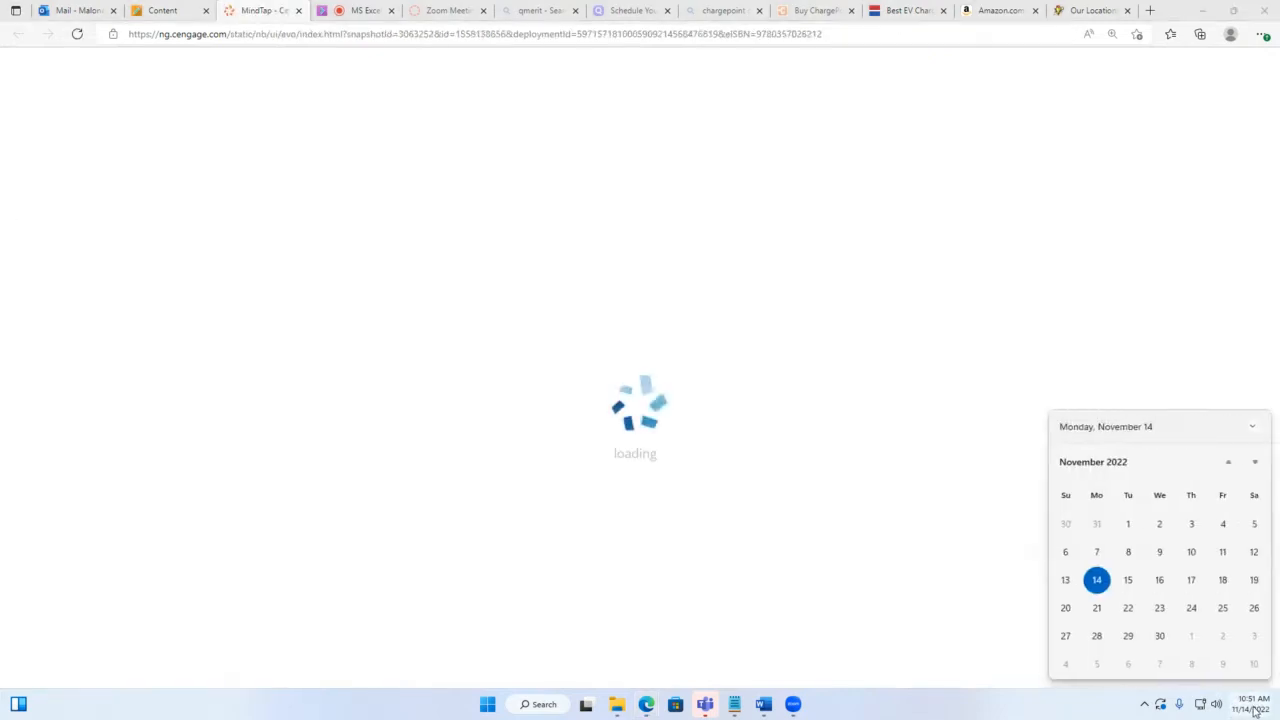
{"action": "scroll", "coordinate": [1133, 614], "scroll_direction": "up", "scroll_amount": 3}
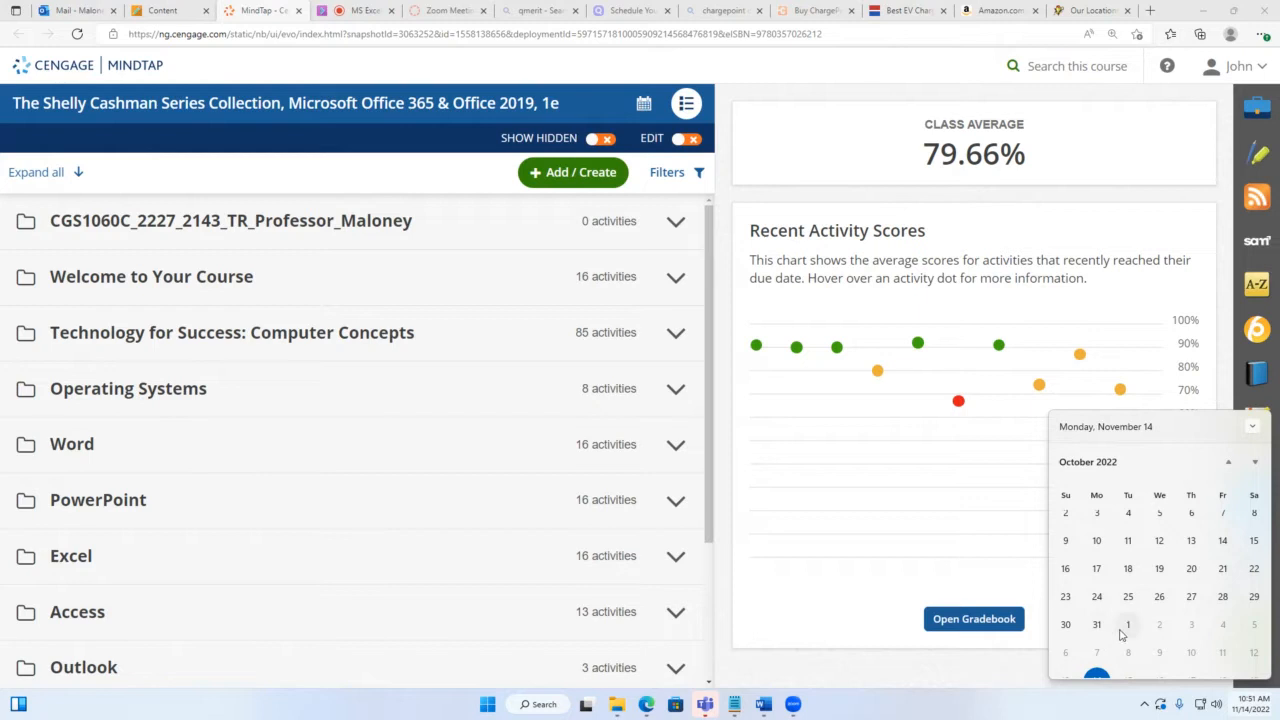
{"action": "scroll", "coordinate": [1121, 634], "scroll_direction": "down", "scroll_amount": 1}
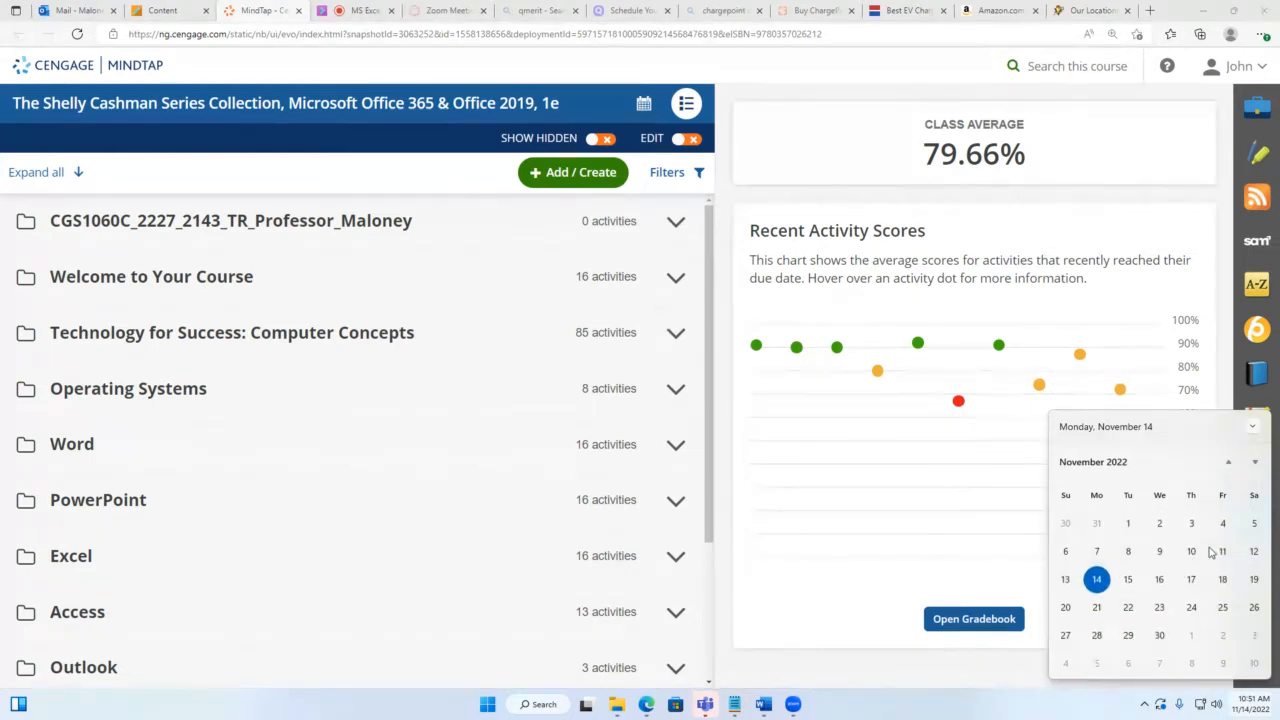
{"action": "scroll", "coordinate": [1210, 553], "scroll_direction": "down", "scroll_amount": 1}
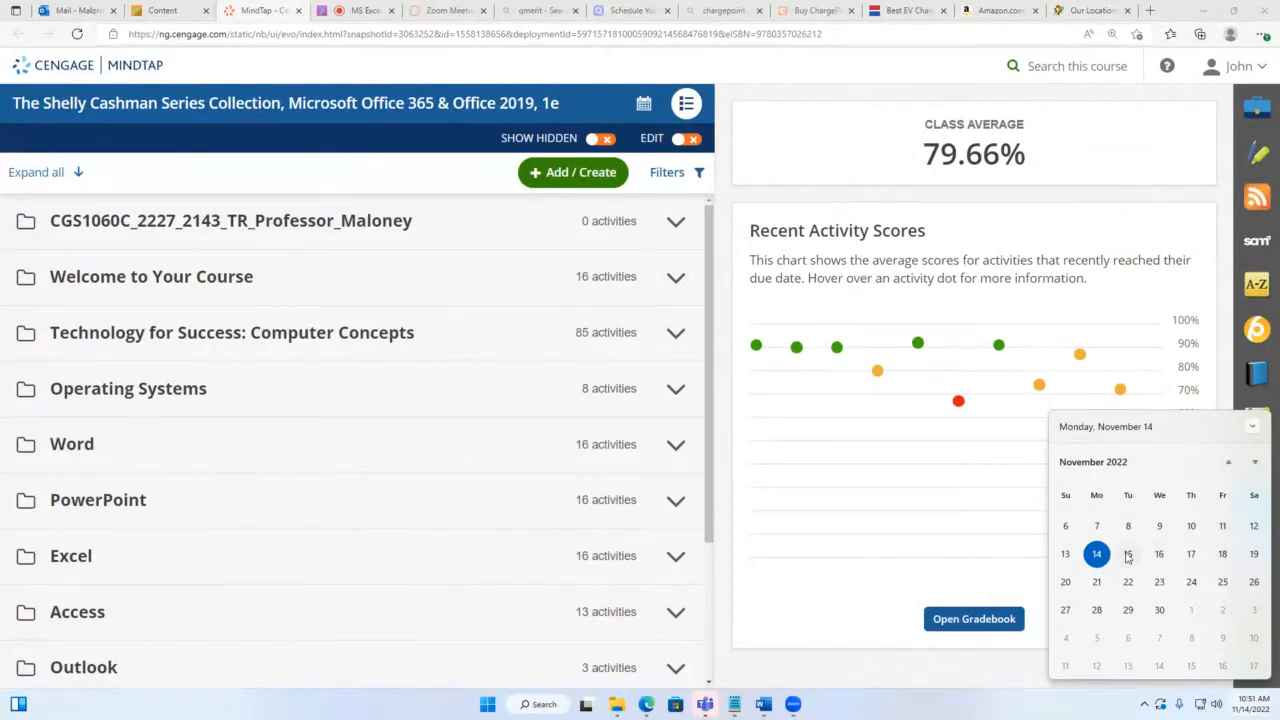
{"action": "left_click", "coordinate": [1185, 12]}
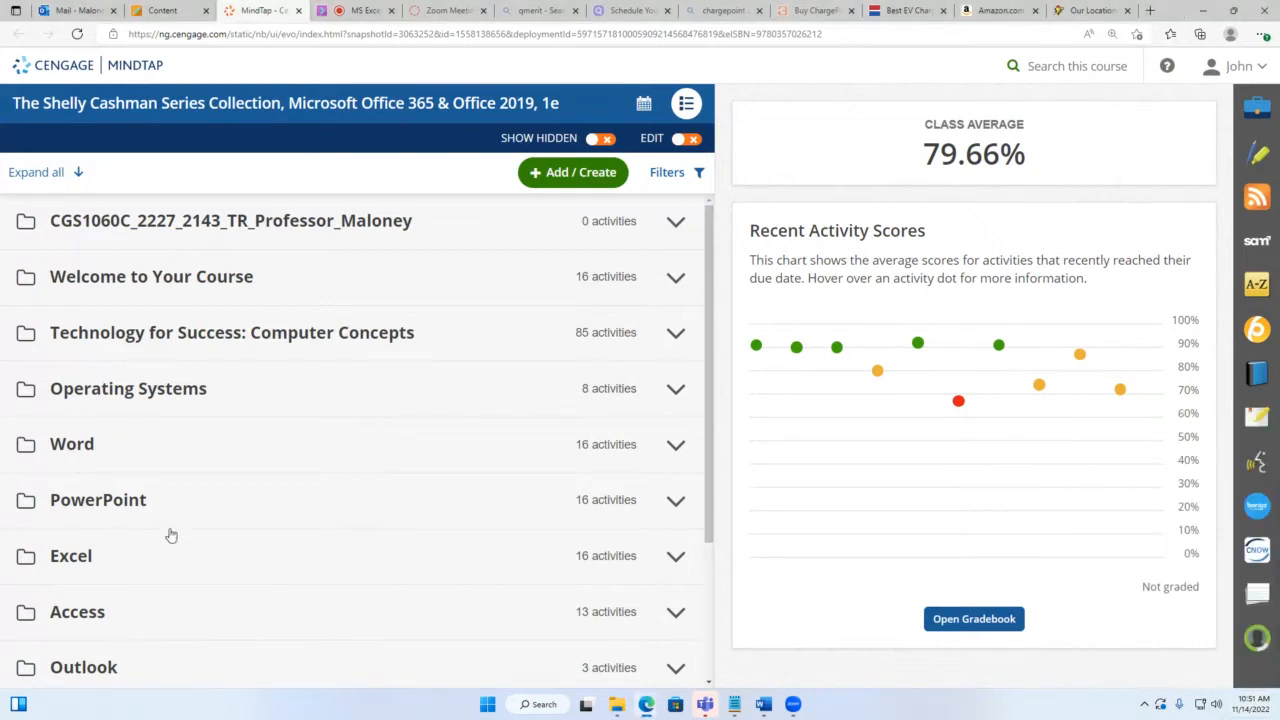
Step: Expand the Excel unit and Excel Module 1, then check the date on the taskbar calendar
{"action": "left_click", "coordinate": [85, 556]}
{"action": "scroll", "coordinate": [337, 457], "scroll_direction": "down", "scroll_amount": 1}
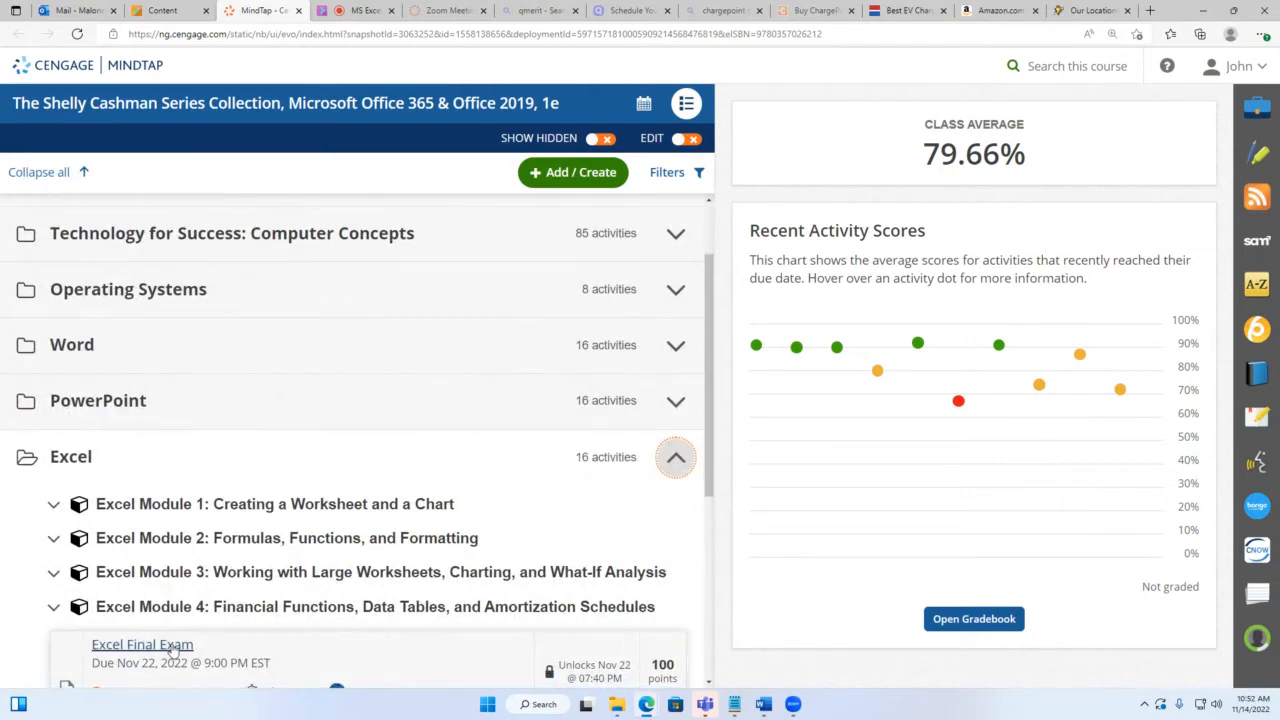
{"action": "left_click", "coordinate": [283, 504]}
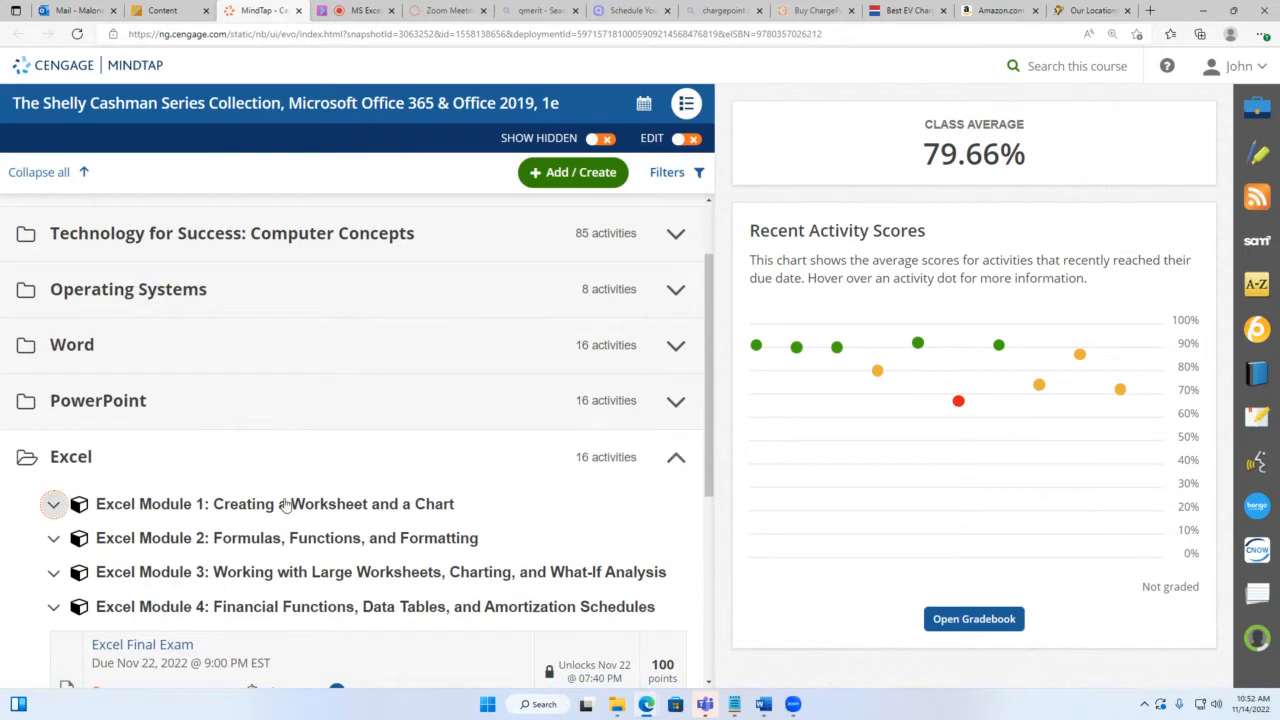
{"action": "scroll", "coordinate": [286, 497], "scroll_direction": "down", "scroll_amount": 2}
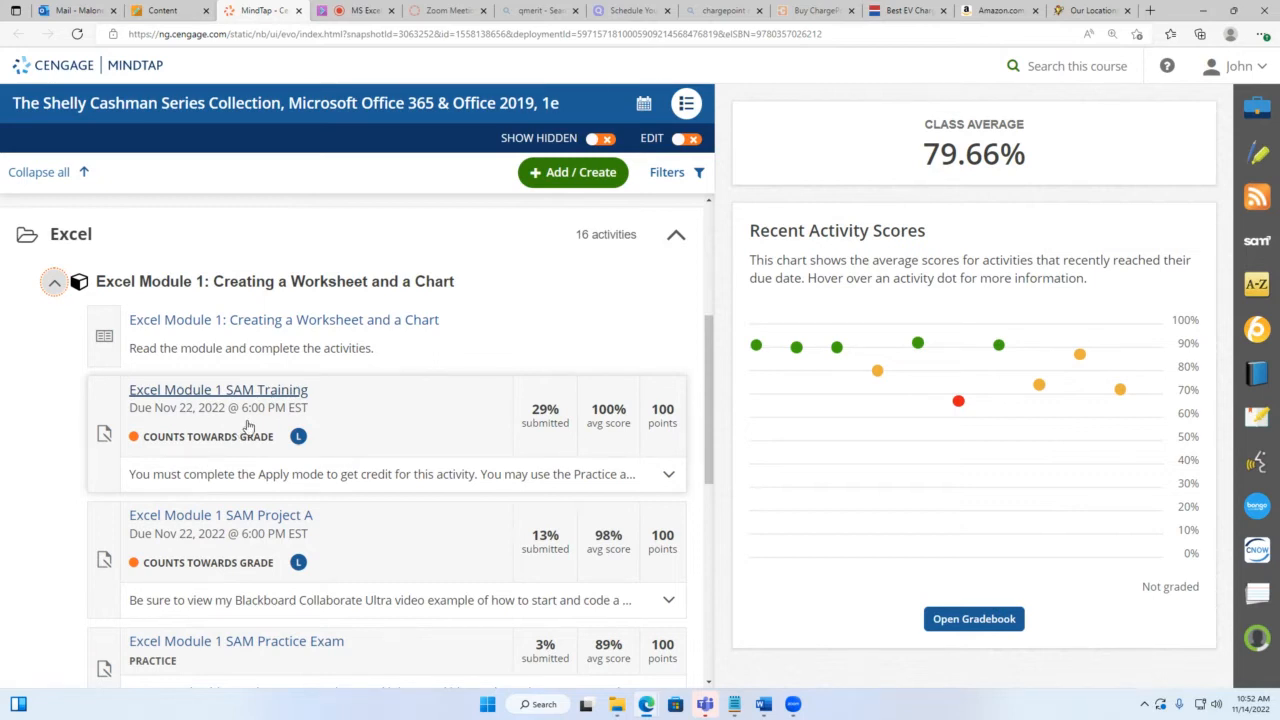
{"action": "mouse_move", "coordinate": [547, 413]}
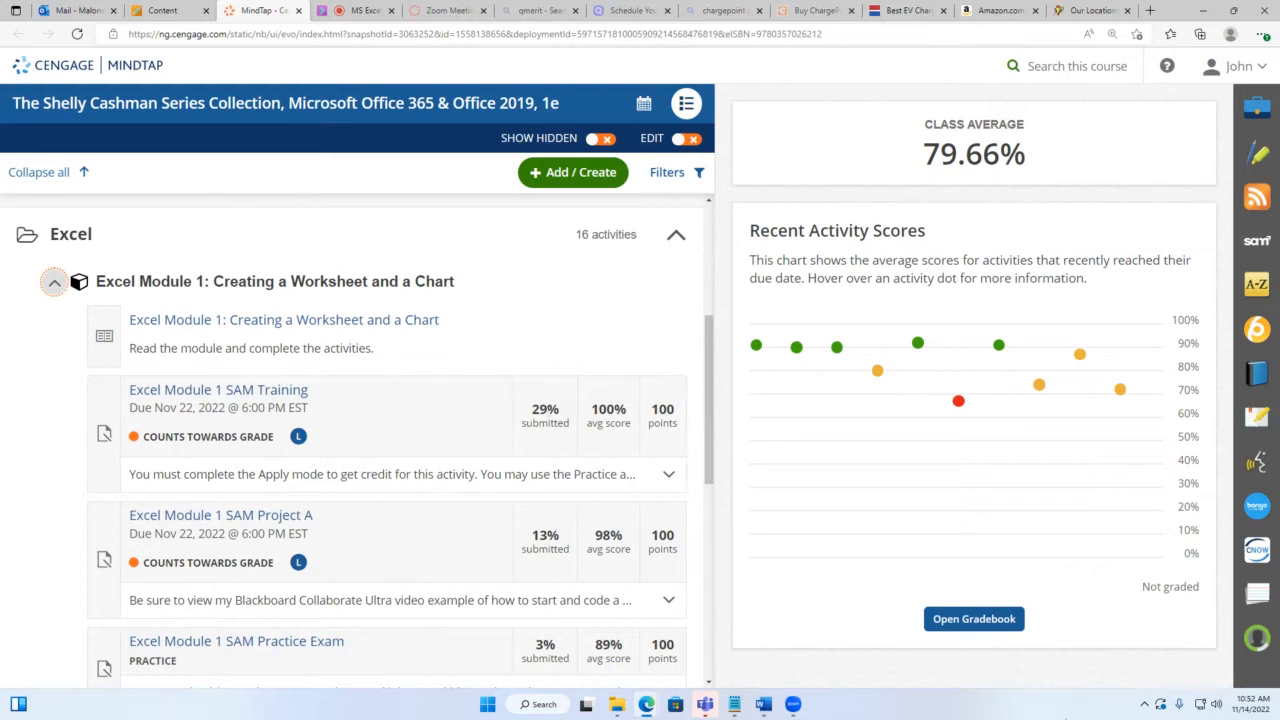
{"action": "left_click", "coordinate": [1250, 704]}
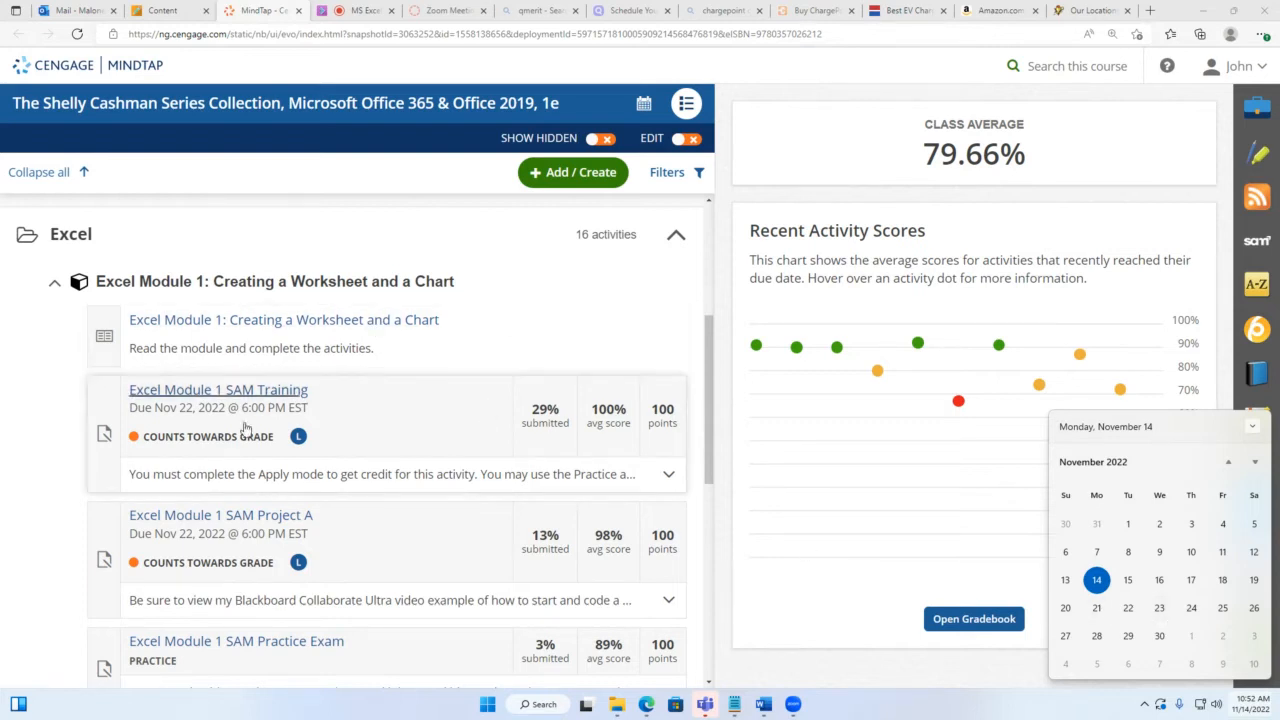
{"action": "scroll", "coordinate": [232, 400], "scroll_direction": "down", "scroll_amount": 1}
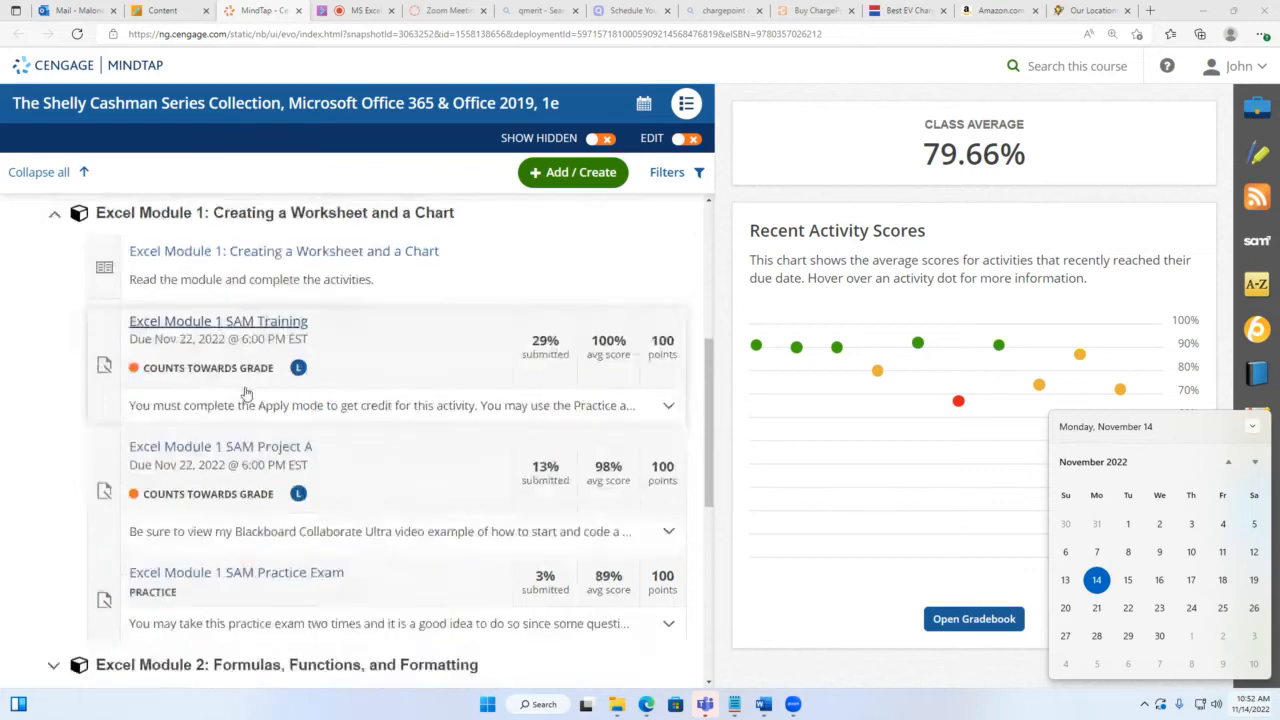
Step: Expand Excel Modules 2, 3 and 4 to review their activities
{"action": "scroll", "coordinate": [250, 440], "scroll_direction": "down", "scroll_amount": 2}
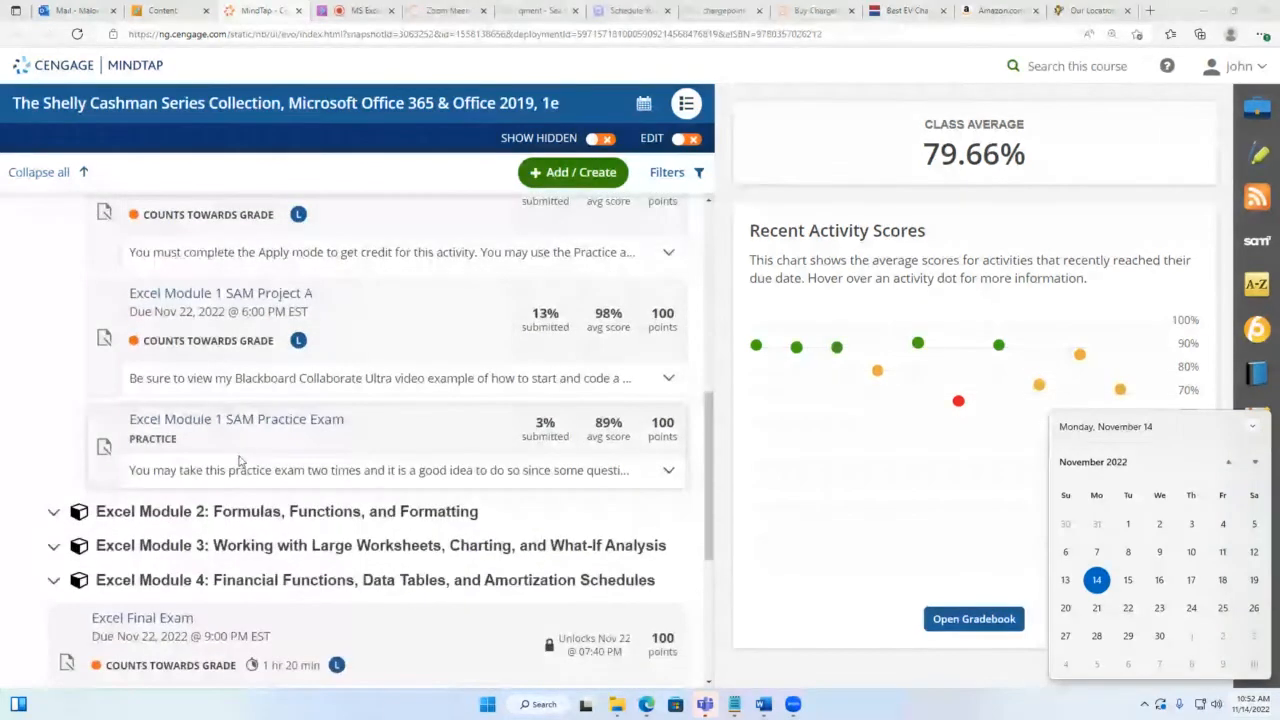
{"action": "left_click", "coordinate": [238, 514]}
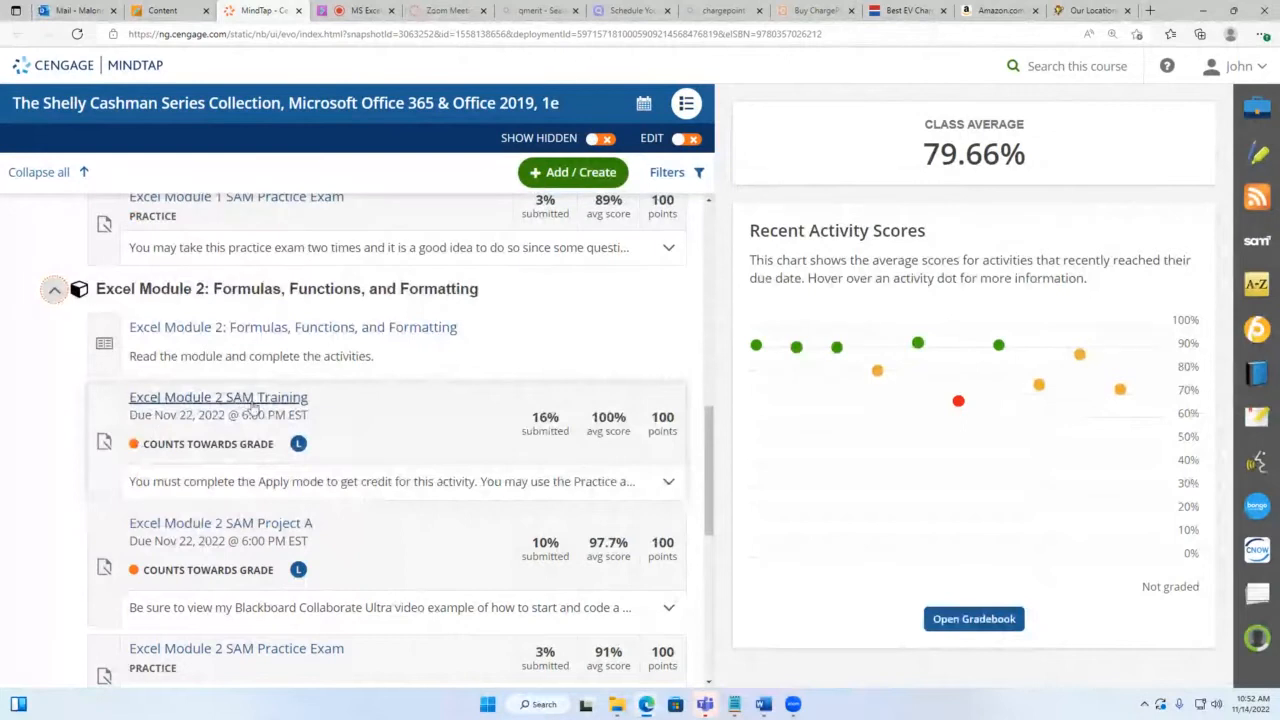
{"action": "scroll", "coordinate": [180, 560], "scroll_direction": "down", "scroll_amount": 3}
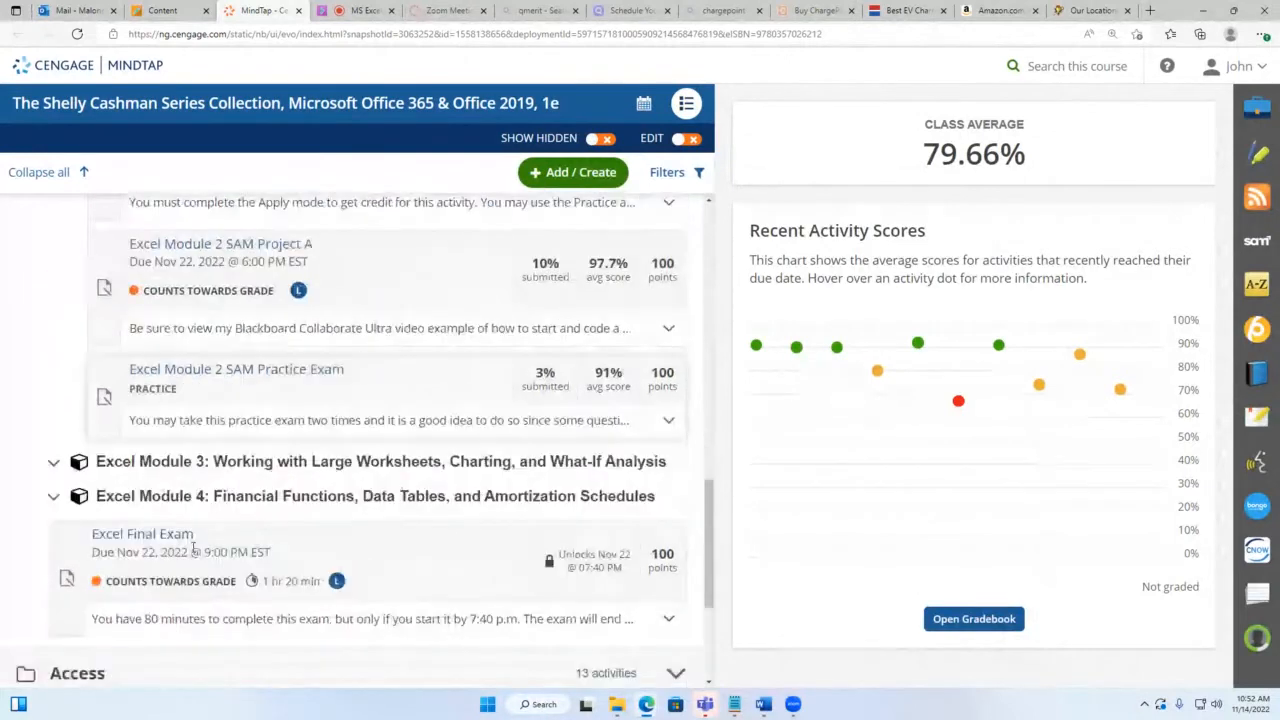
{"action": "left_click", "coordinate": [262, 447]}
{"action": "scroll", "coordinate": [257, 430], "scroll_direction": "down", "scroll_amount": 1}
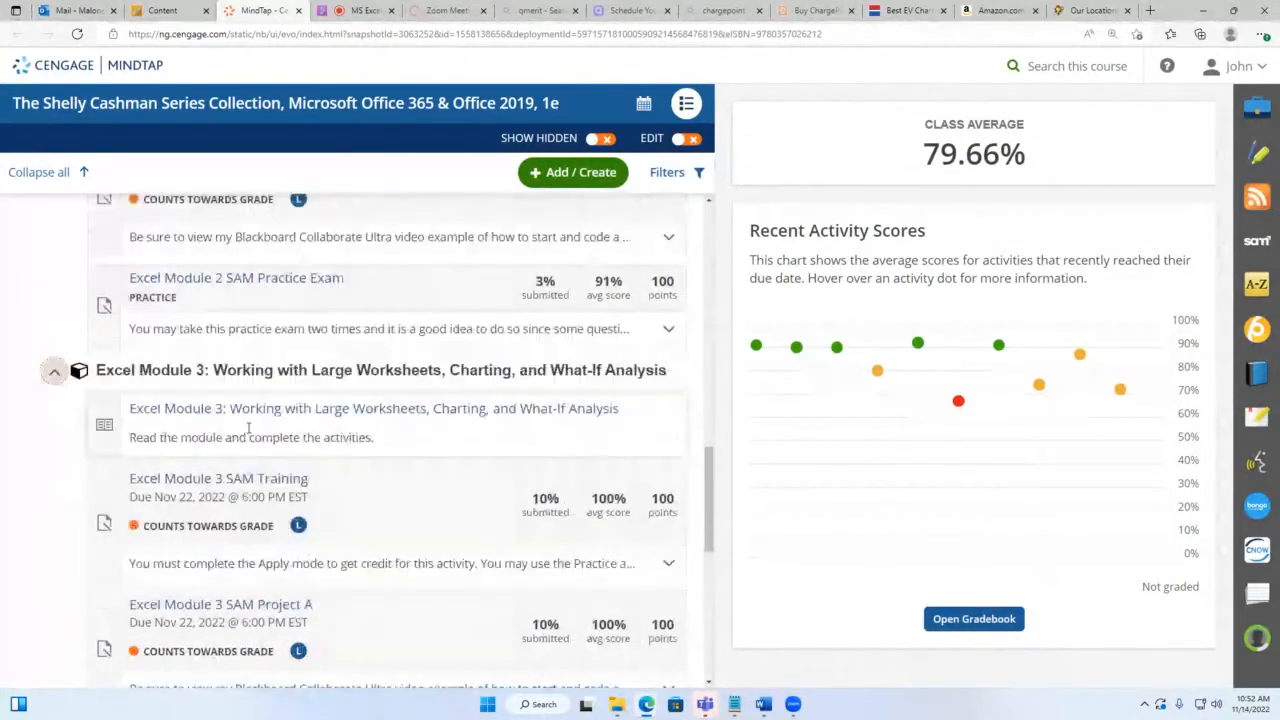
{"action": "scroll", "coordinate": [248, 428], "scroll_direction": "down", "scroll_amount": 1}
{"action": "scroll", "coordinate": [240, 425], "scroll_direction": "down", "scroll_amount": 3}
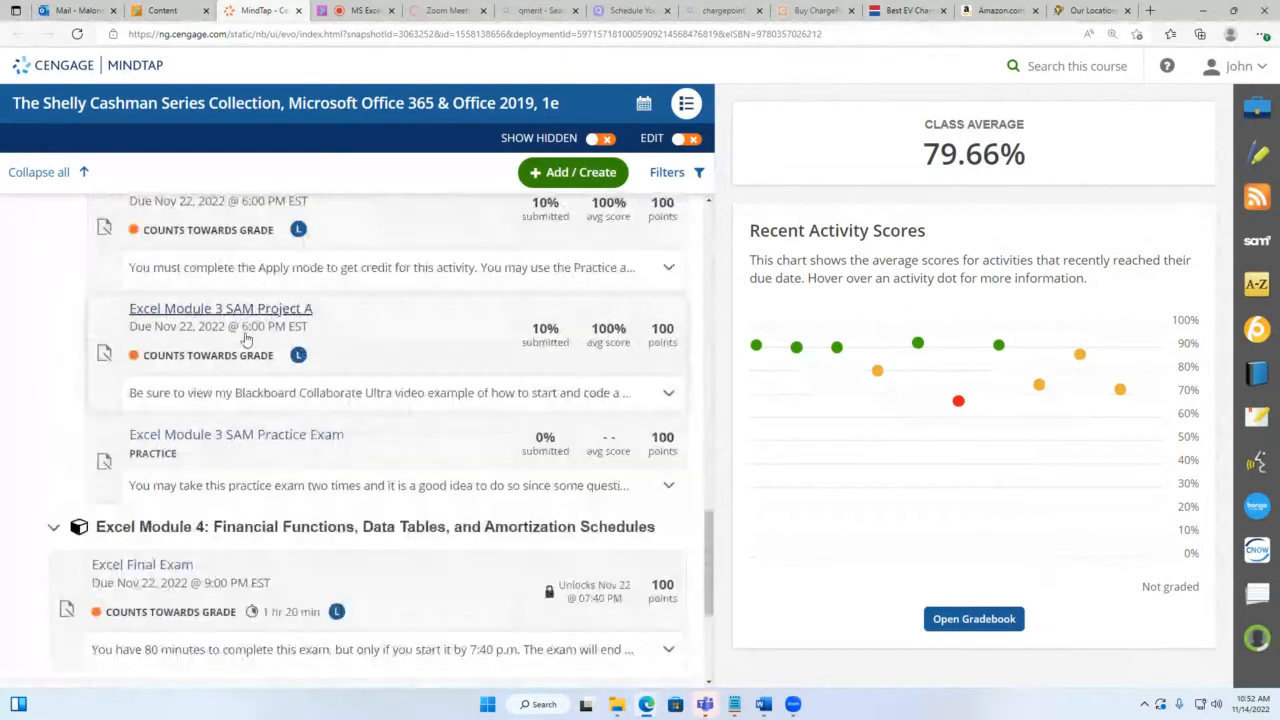
{"action": "scroll", "coordinate": [246, 340], "scroll_direction": "down", "scroll_amount": 1}
{"action": "left_click", "coordinate": [300, 451]}
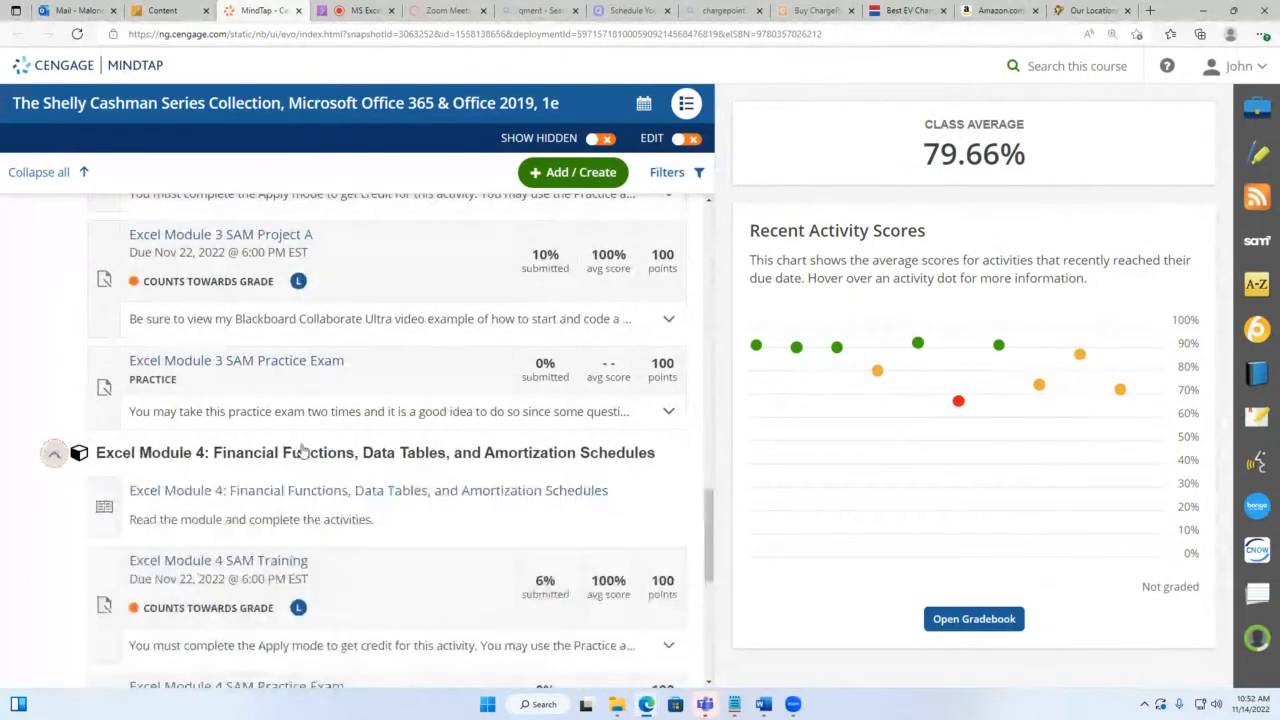
{"action": "scroll", "coordinate": [300, 451], "scroll_direction": "down", "scroll_amount": 2}
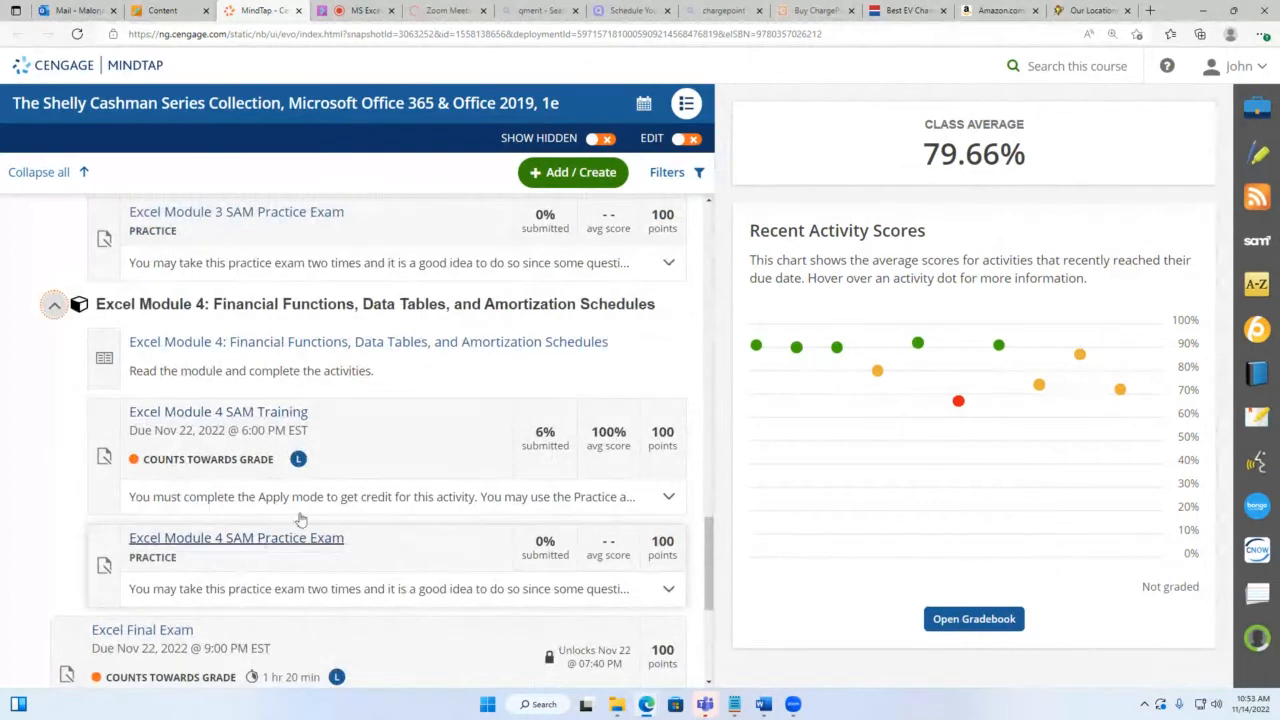
Step: Return to the top of the list and open the Excel Module 1 SAM Training assignment
{"action": "scroll", "coordinate": [280, 430], "scroll_direction": "up", "scroll_amount": 1}
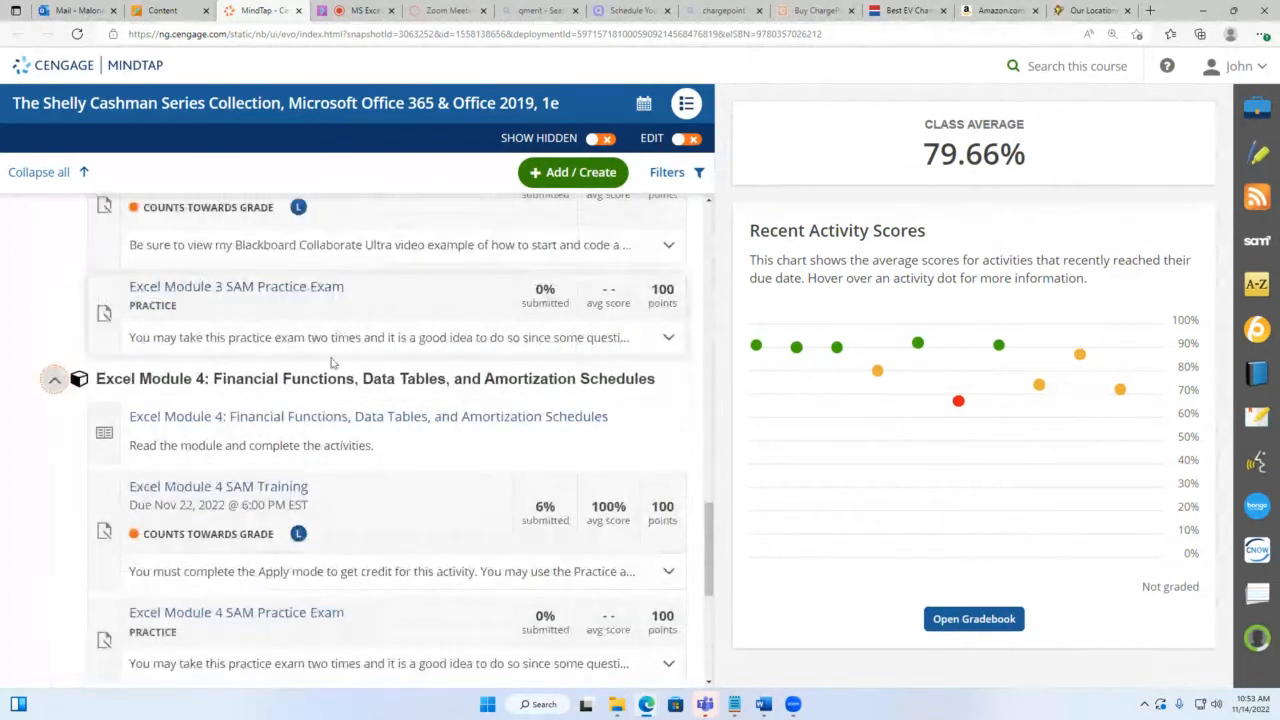
{"action": "scroll", "coordinate": [332, 362], "scroll_direction": "up", "scroll_amount": 3}
{"action": "scroll", "coordinate": [330, 364], "scroll_direction": "up", "scroll_amount": 3}
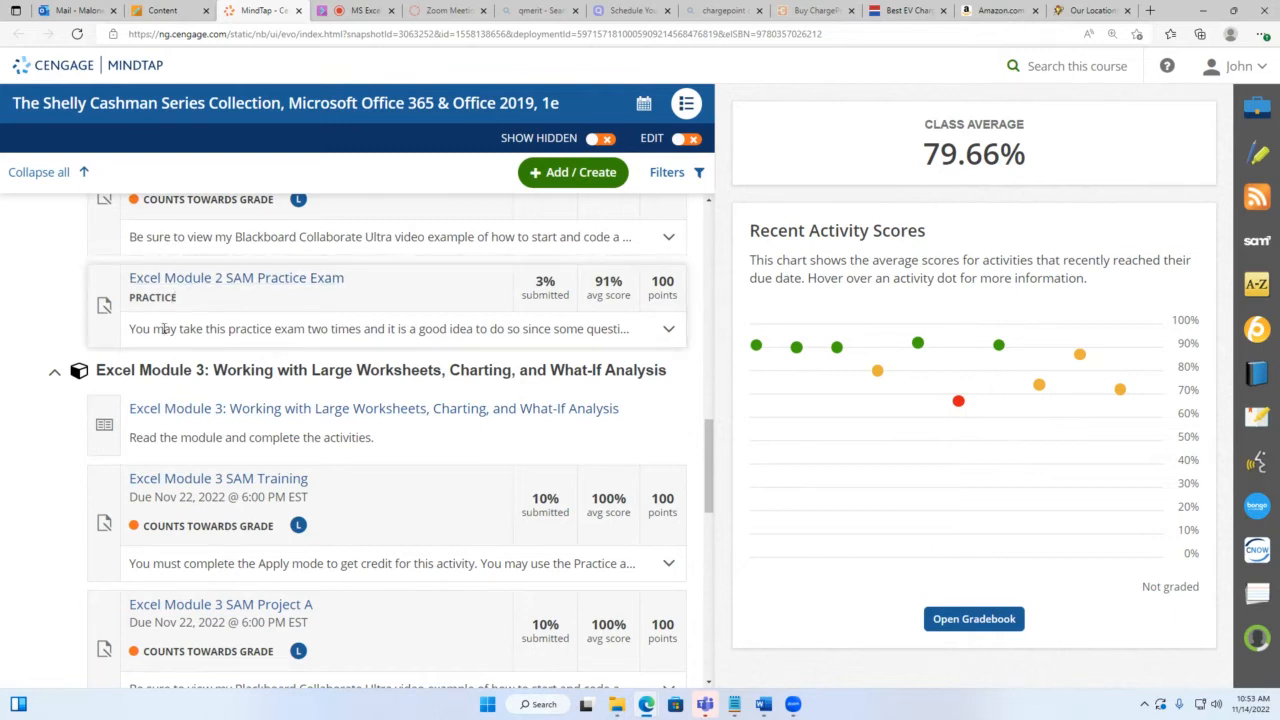
{"action": "scroll", "coordinate": [175, 300], "scroll_direction": "up", "scroll_amount": 1}
{"action": "scroll", "coordinate": [172, 305], "scroll_direction": "up", "scroll_amount": 7}
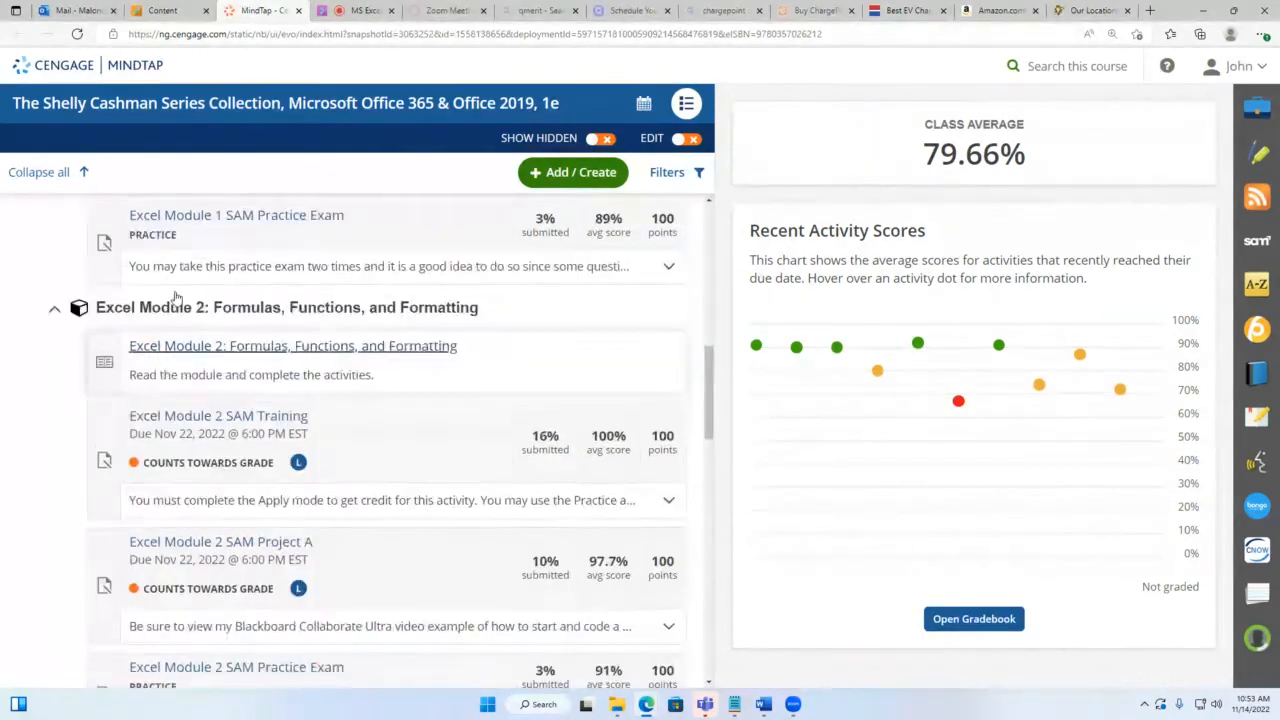
{"action": "scroll", "coordinate": [175, 296], "scroll_direction": "up", "scroll_amount": 2}
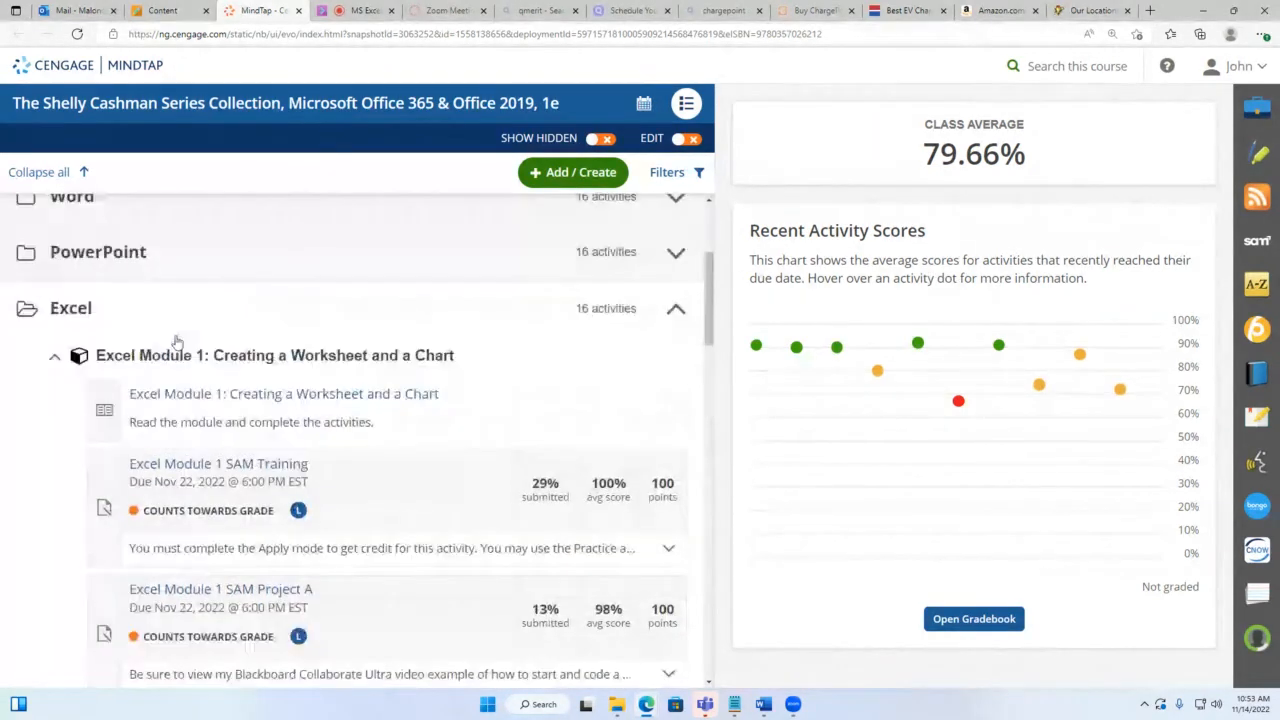
{"action": "left_click", "coordinate": [229, 464]}
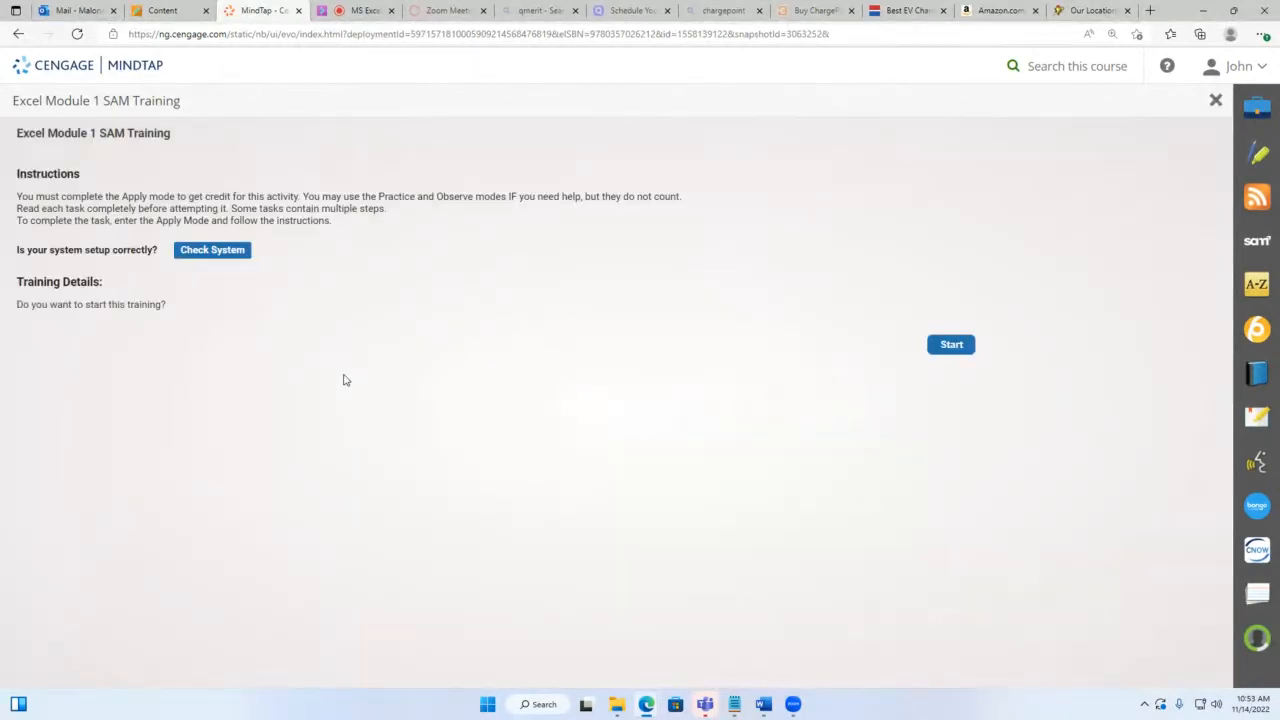
Step: Start the Module 1 SAM Training and maximize the training assignment window
{"action": "left_click", "coordinate": [951, 344]}
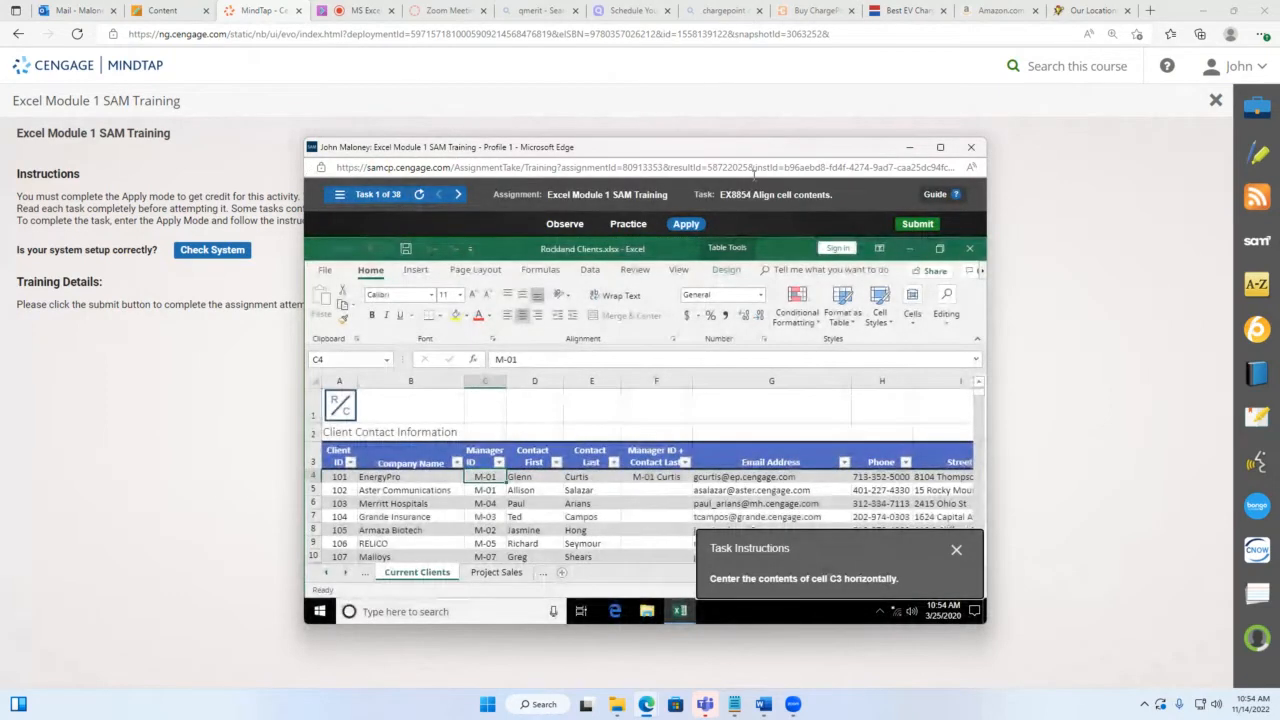
{"action": "left_click", "coordinate": [939, 150]}
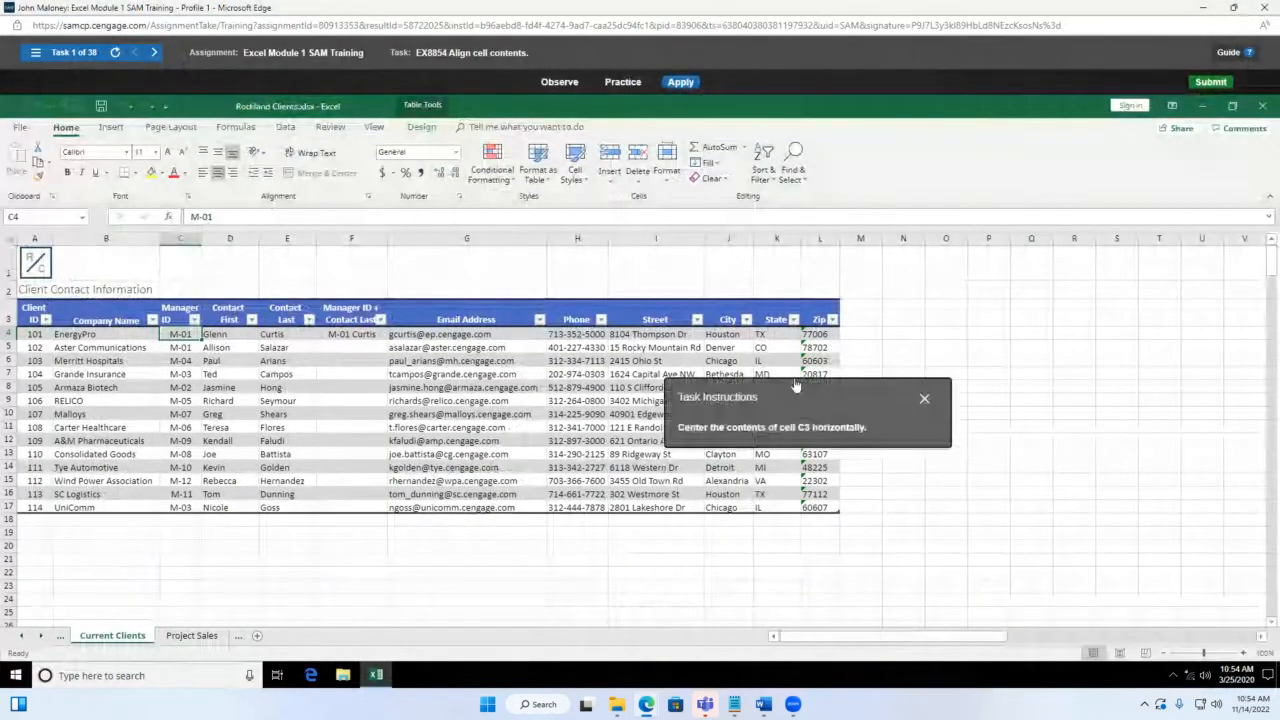
Step: Center the Manager ID heading in cell C3 horizontally
{"action": "left_click_drag", "start_coordinate": [795, 385], "coordinate": [407, 407]}
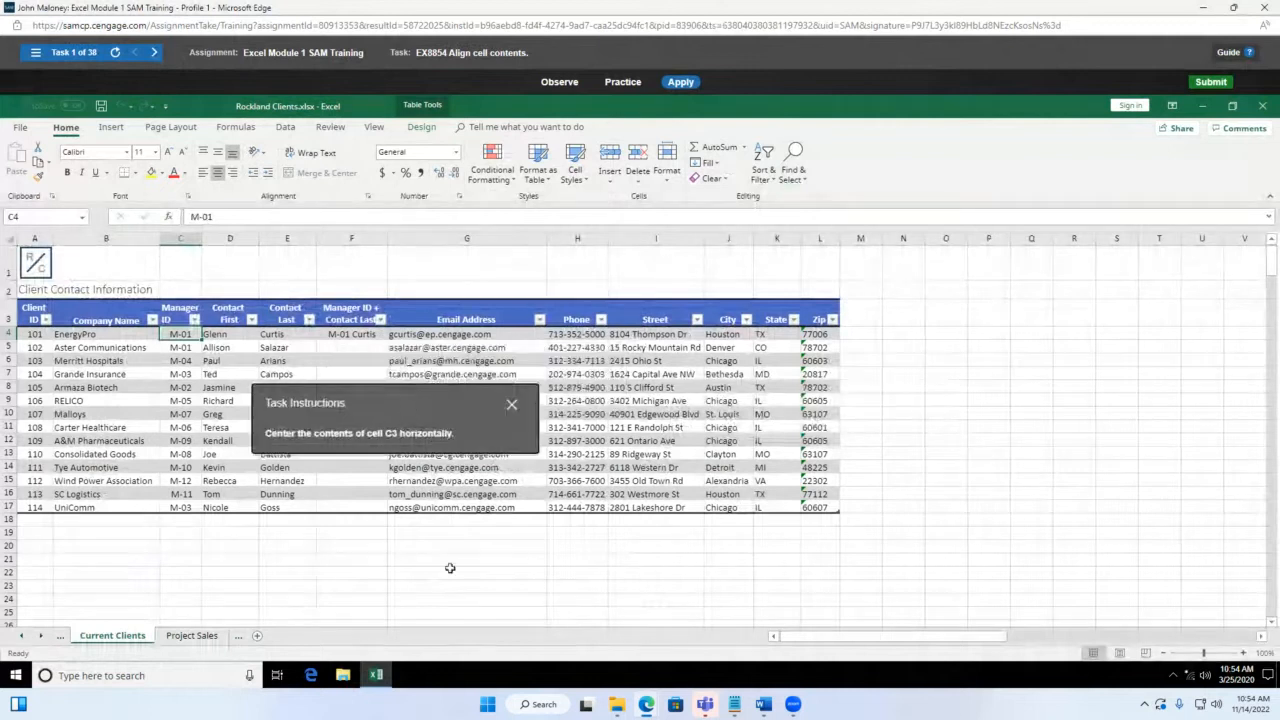
{"action": "left_click", "coordinate": [172, 240]}
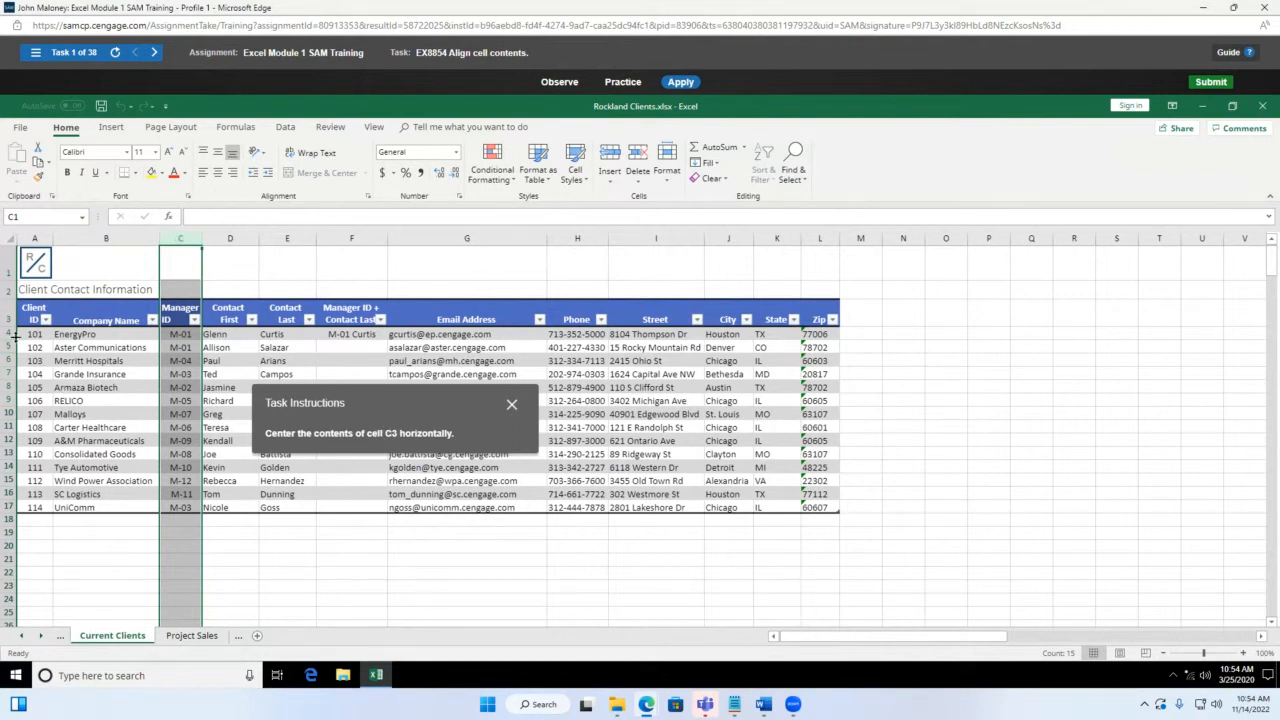
{"action": "left_click", "coordinate": [7, 318]}
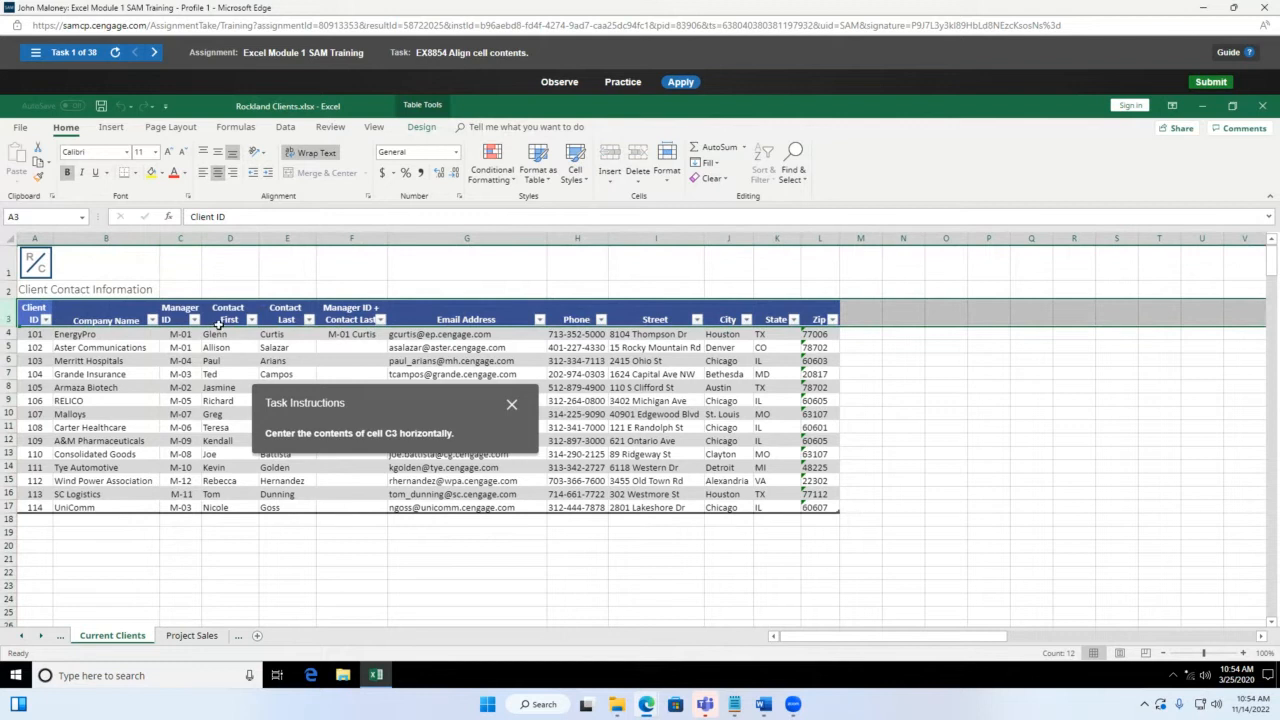
{"action": "left_click", "coordinate": [183, 318]}
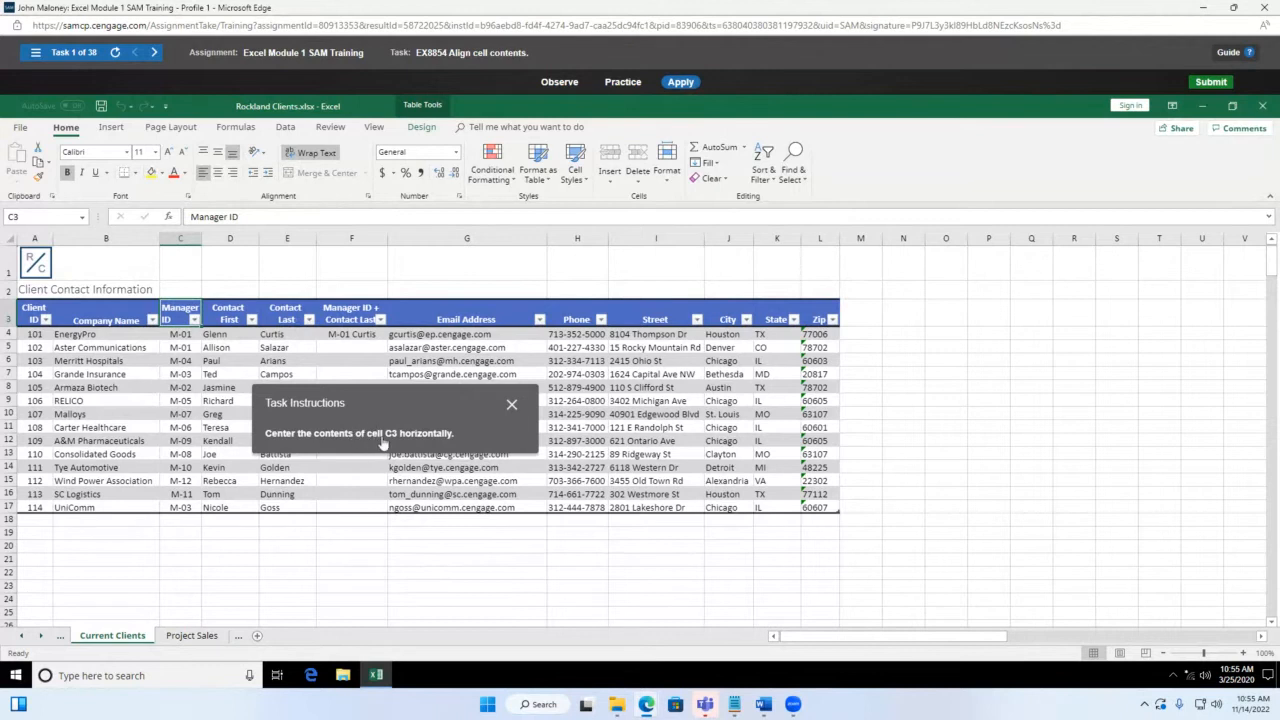
{"action": "left_click", "coordinate": [218, 174]}
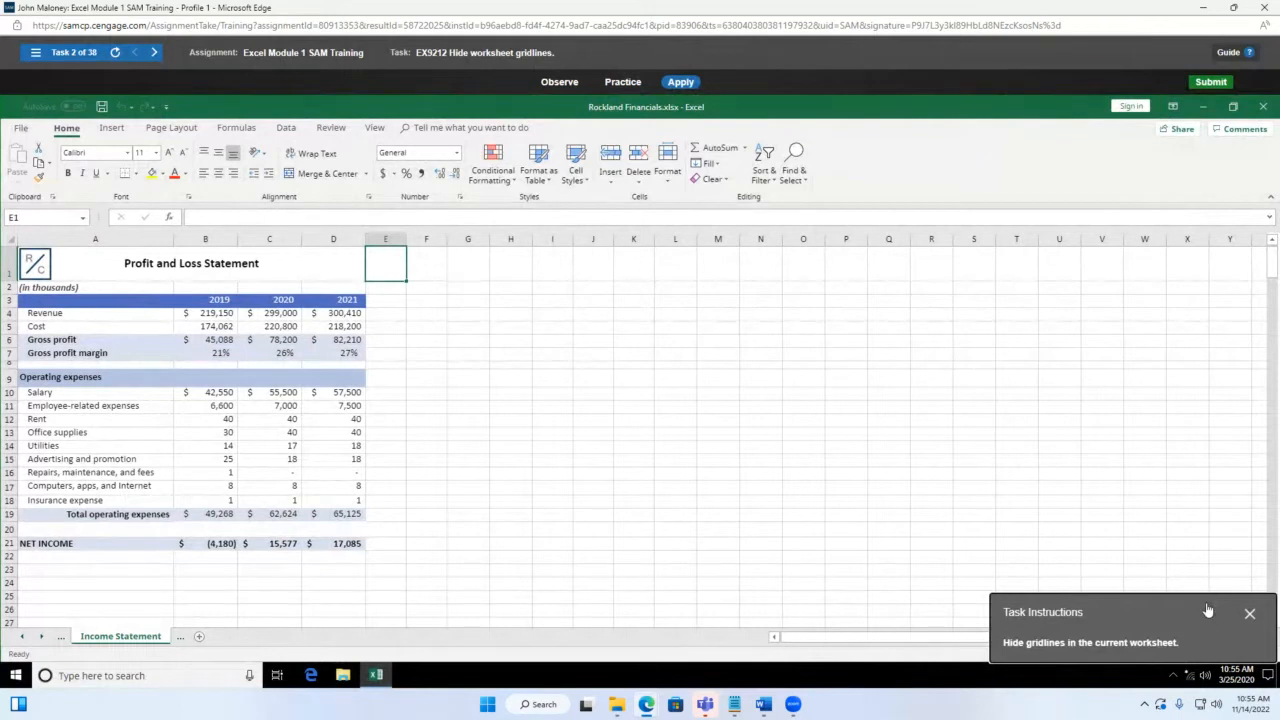
{"action": "left_click_drag", "start_coordinate": [1207, 610], "coordinate": [689, 333]}
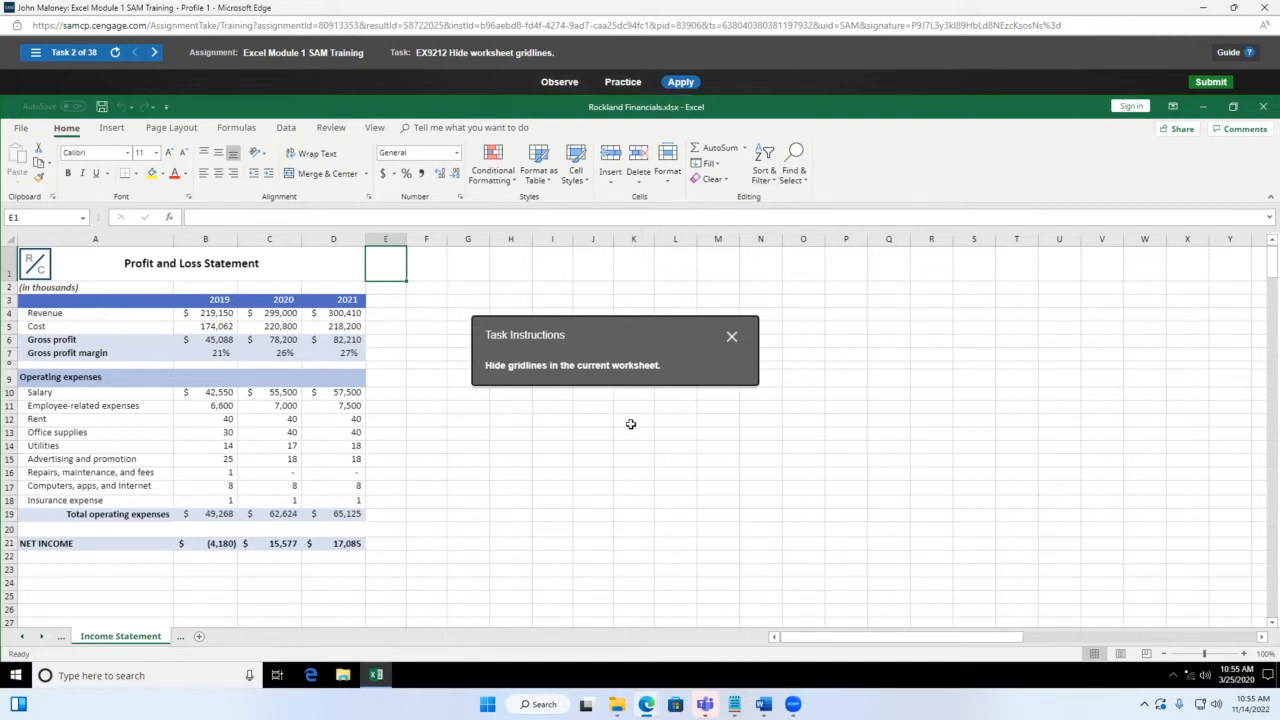
{"action": "left_click_drag", "start_coordinate": [632, 330], "coordinate": [602, 285]}
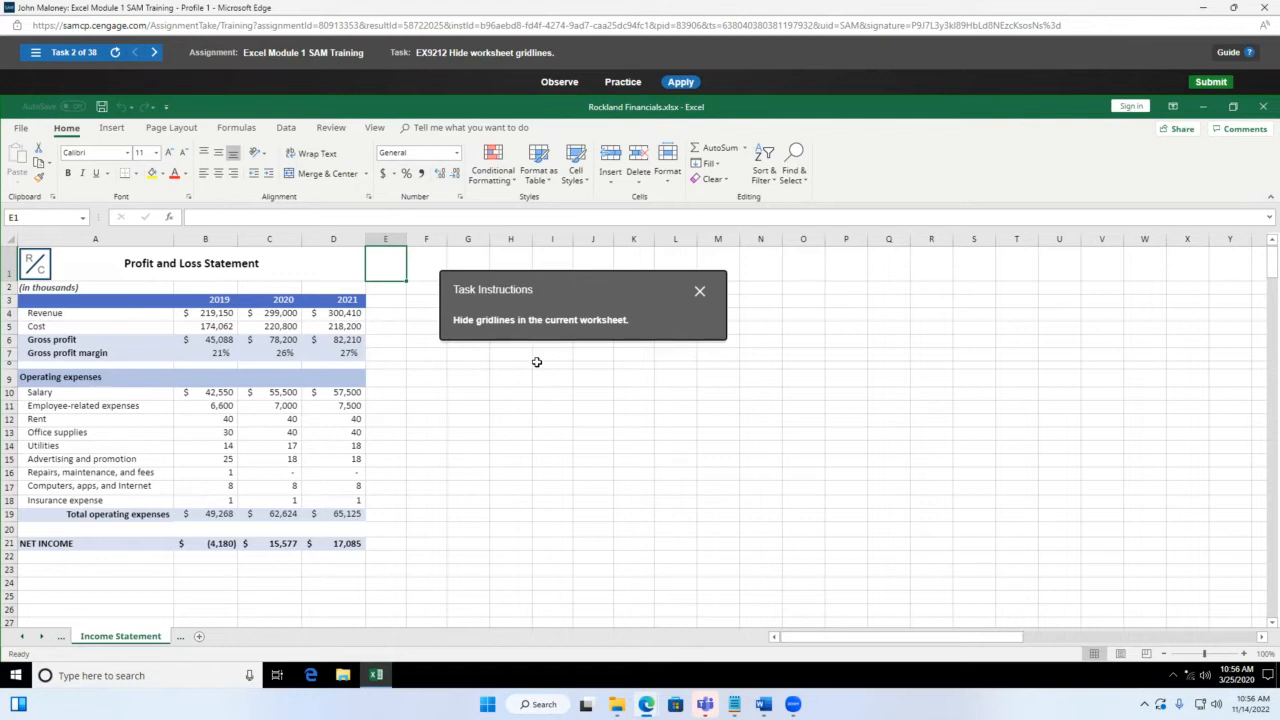
{"action": "left_click", "coordinate": [555, 411]}
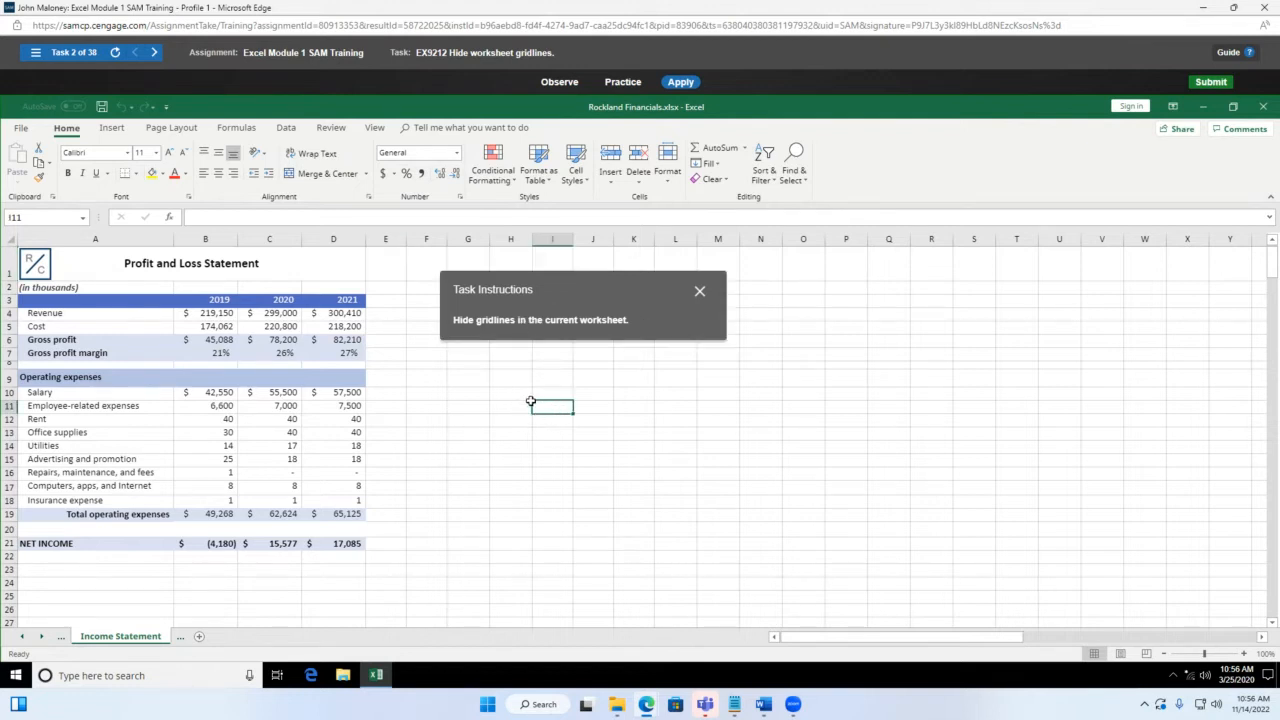
{"action": "left_click", "coordinate": [469, 433]}
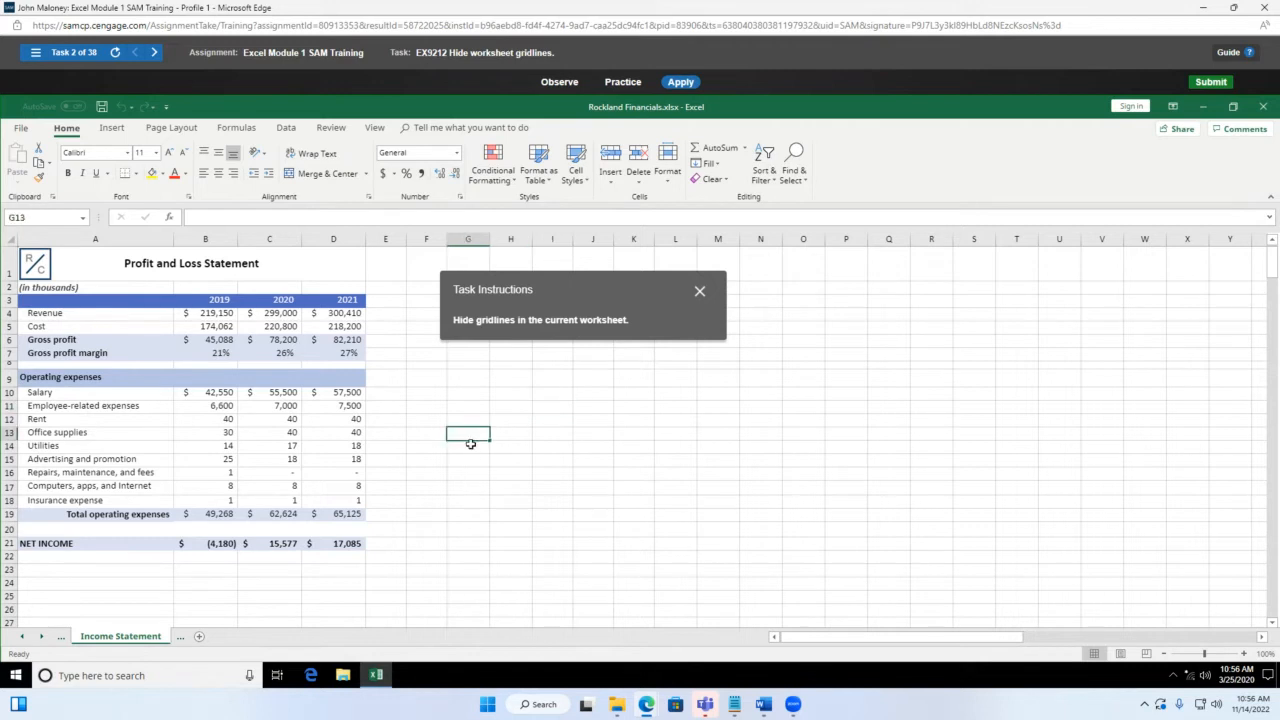
{"action": "left_click", "coordinate": [287, 290]}
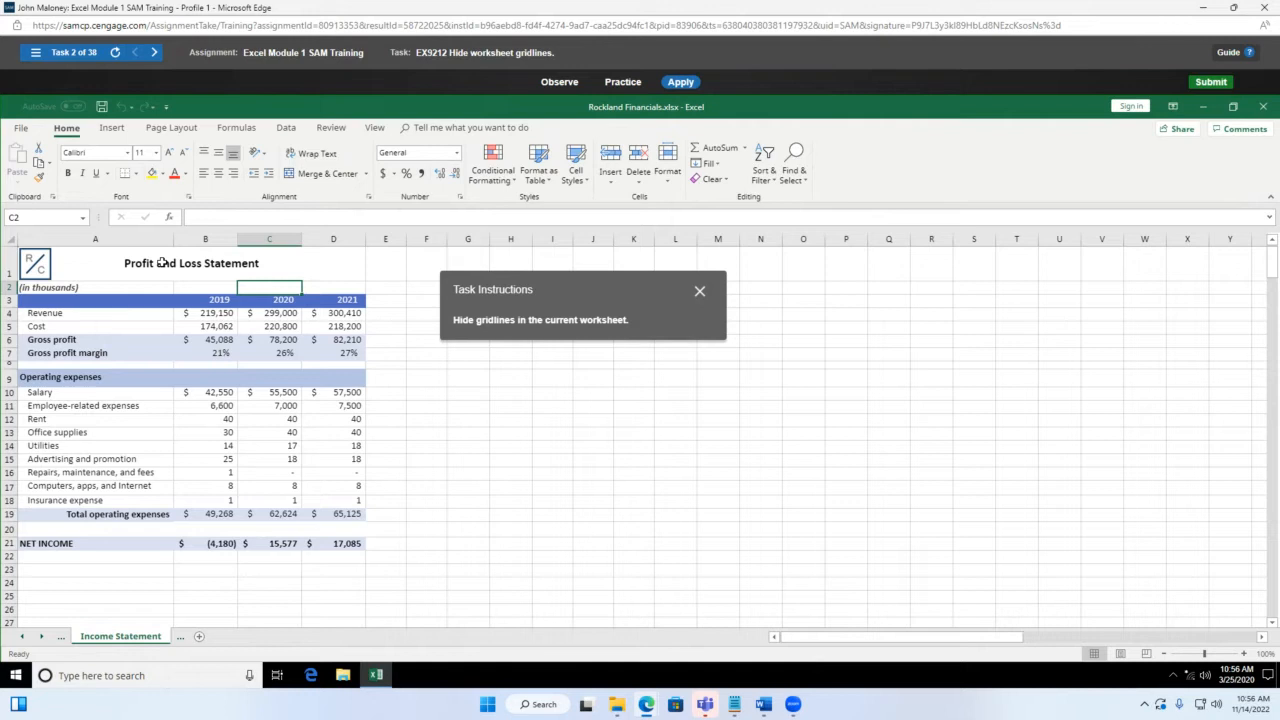
{"action": "left_click", "coordinate": [413, 420]}
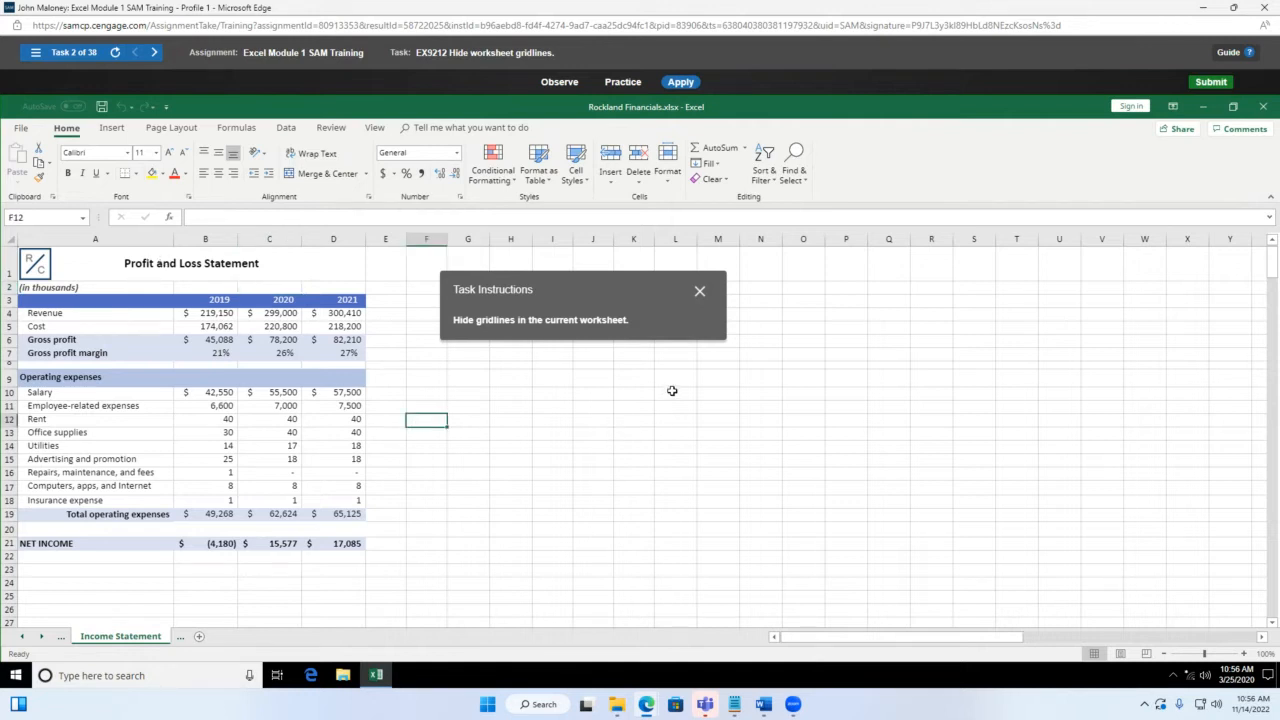
{"action": "left_click", "coordinate": [672, 391]}
{"action": "left_click", "coordinate": [771, 389]}
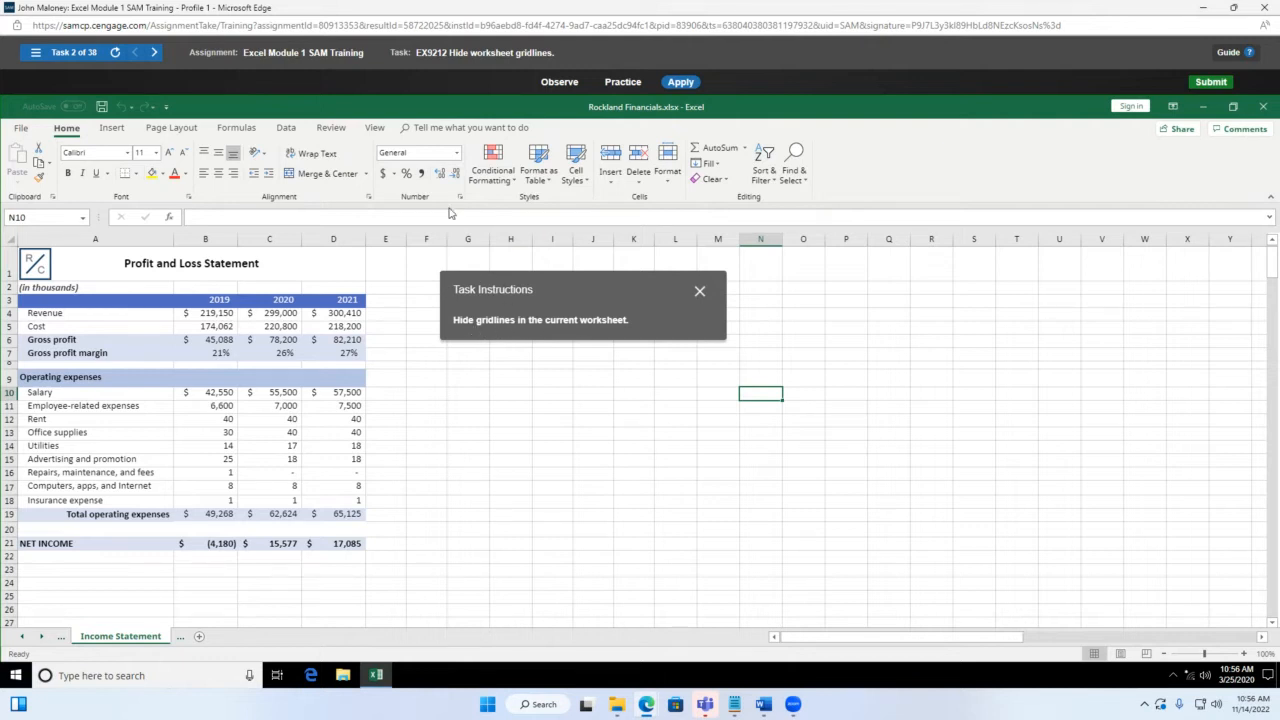
Step: Uncheck Gridlines in the View tab's Show group on the Income Statement sheet
{"action": "left_click", "coordinate": [375, 127]}
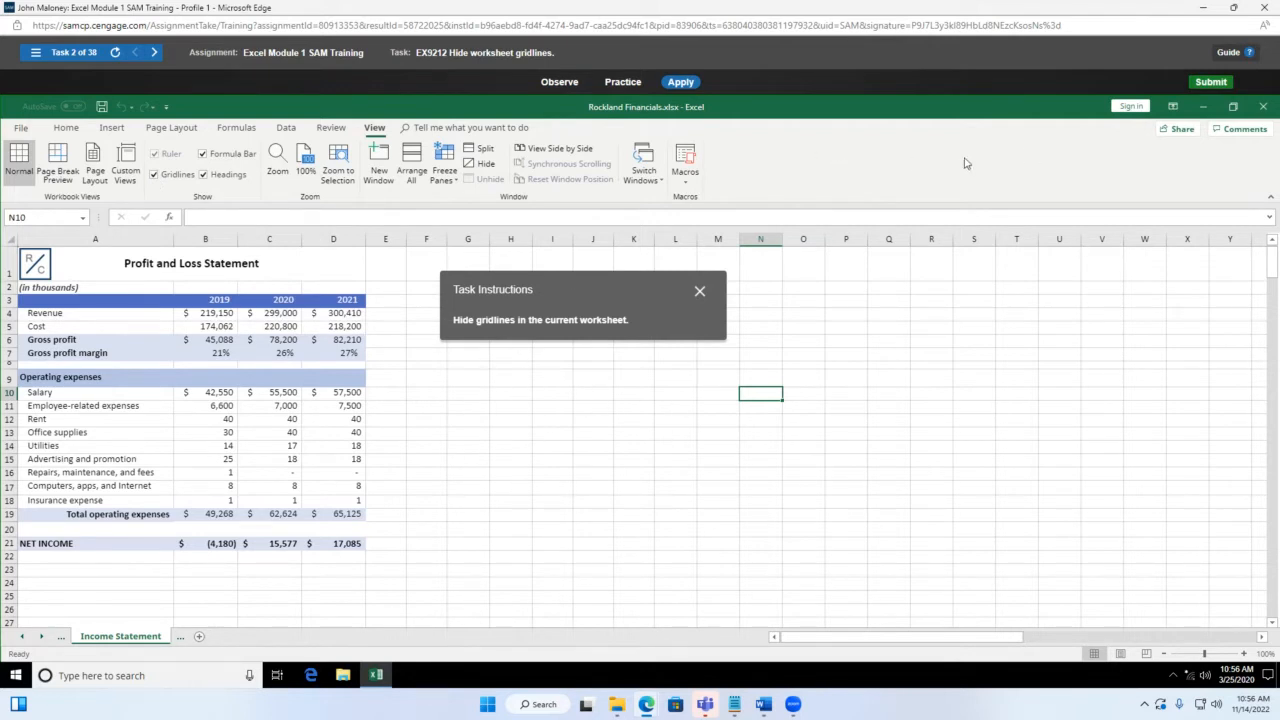
{"action": "left_click", "coordinate": [155, 176]}
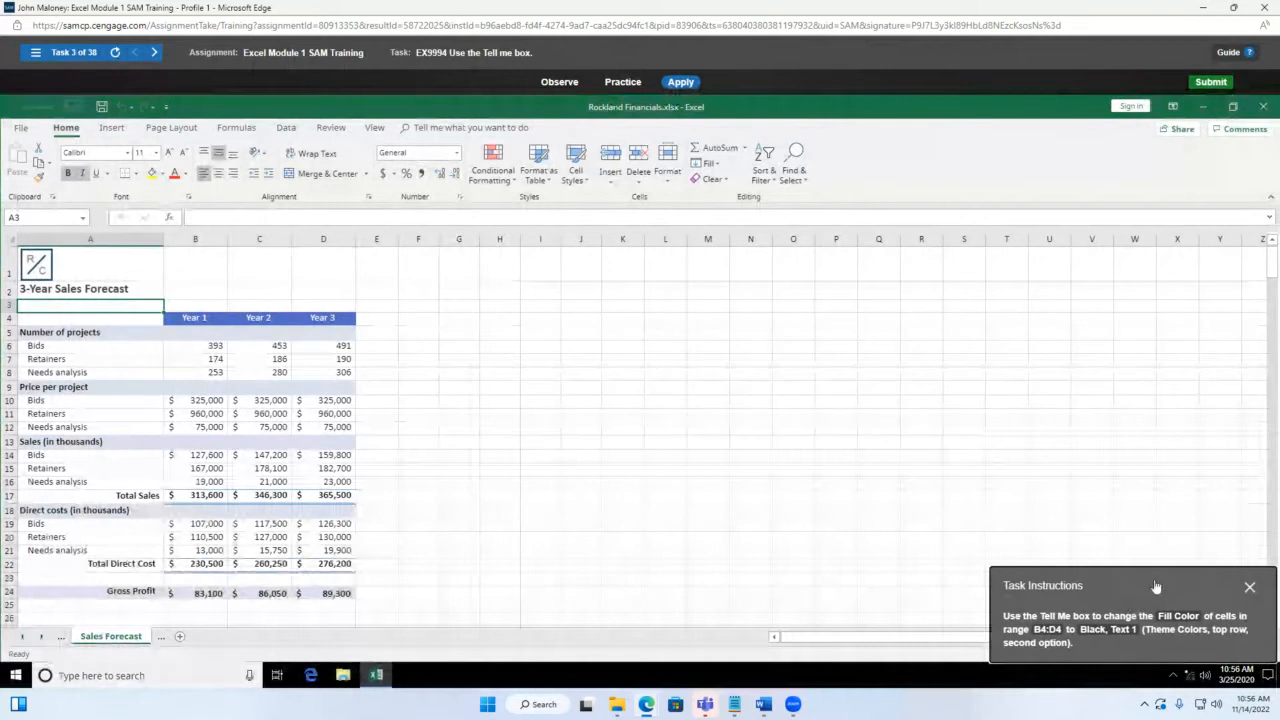
Step: Move the task panel aside and select B4:D4, the Year 1 to Year 3 headers
{"action": "left_click_drag", "start_coordinate": [1155, 586], "coordinate": [642, 335]}
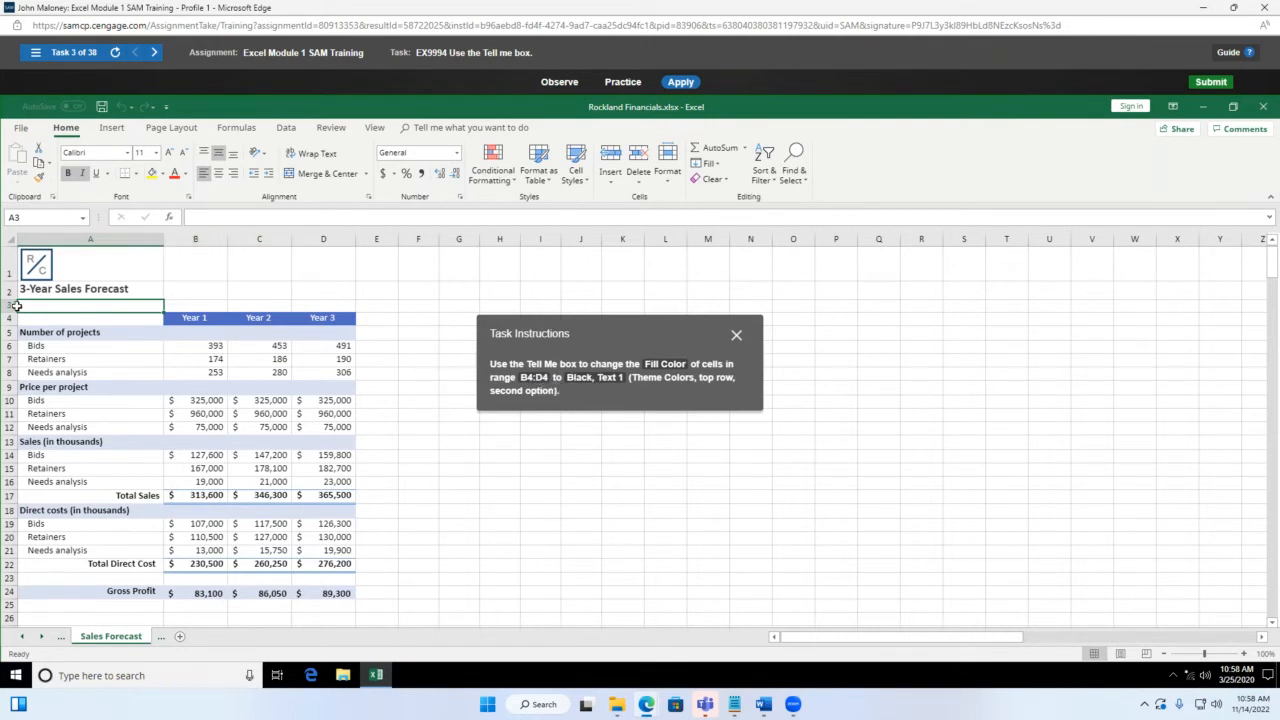
{"action": "left_click", "coordinate": [204, 316]}
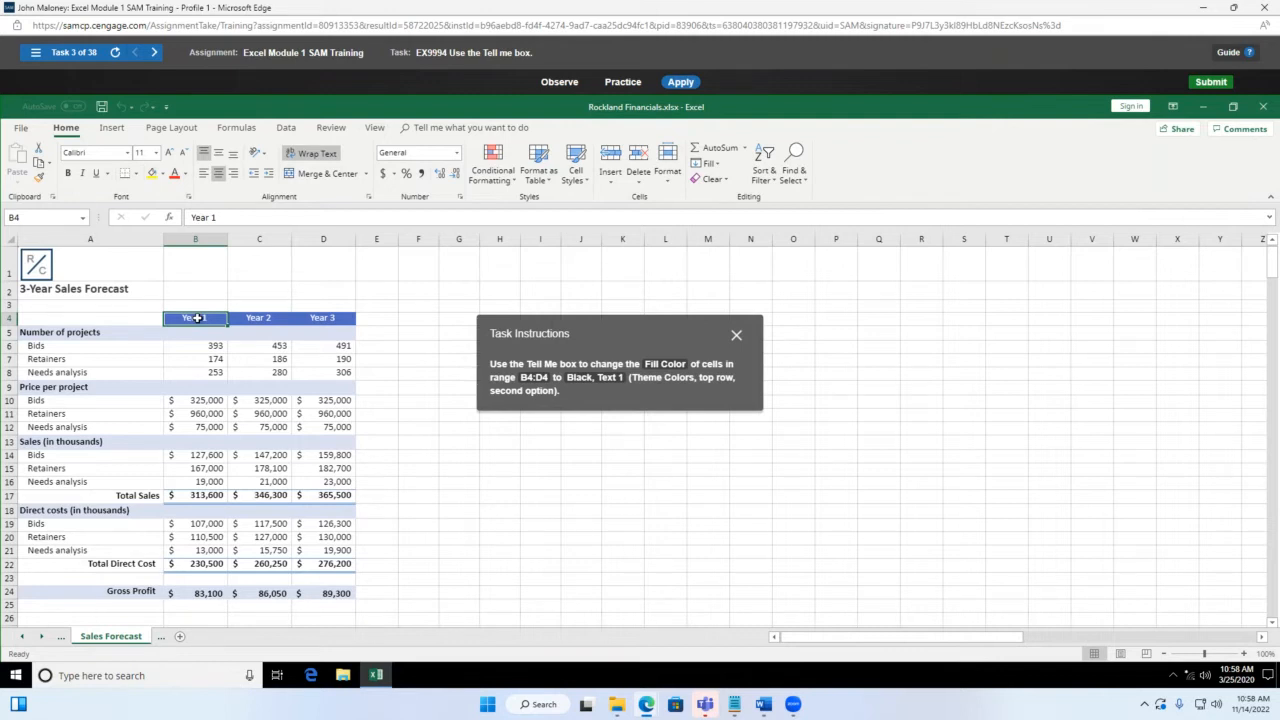
{"action": "left_click_drag", "start_coordinate": [197, 318], "coordinate": [323, 319]}
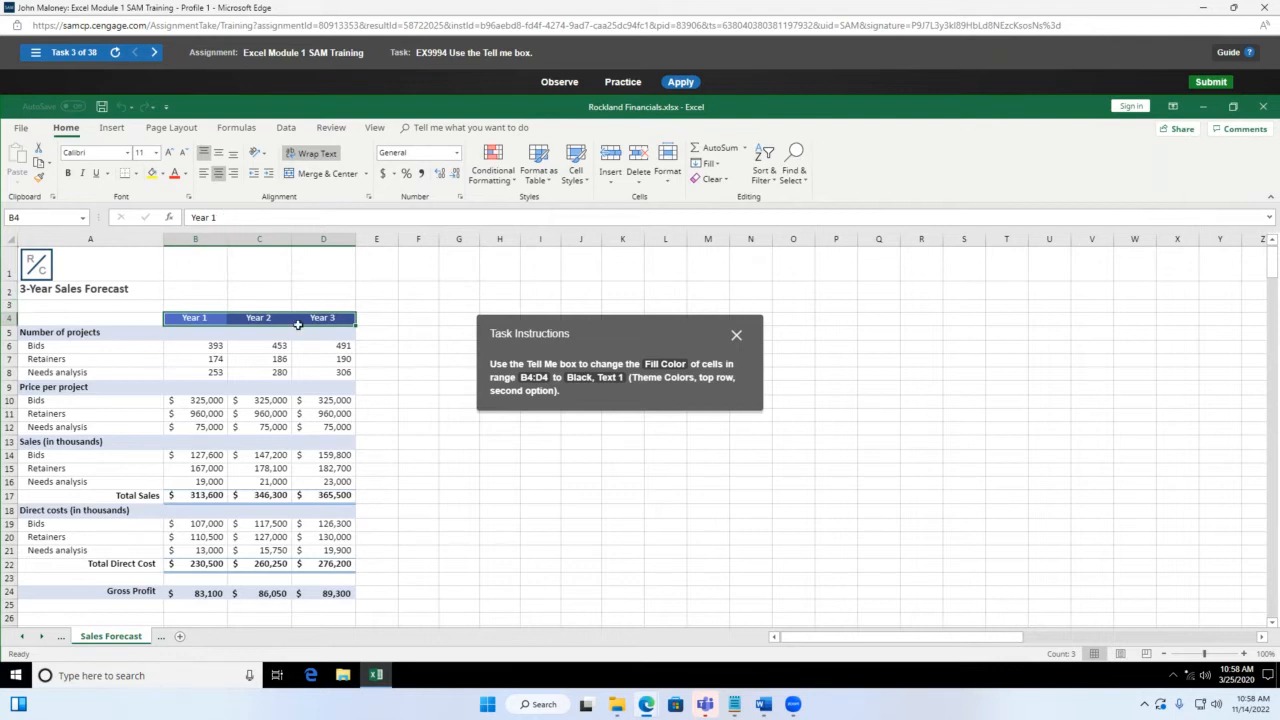
Step: Search Tell Me for 'Fill Color' to bring up its theme color palette
{"action": "left_click", "coordinate": [455, 127]}
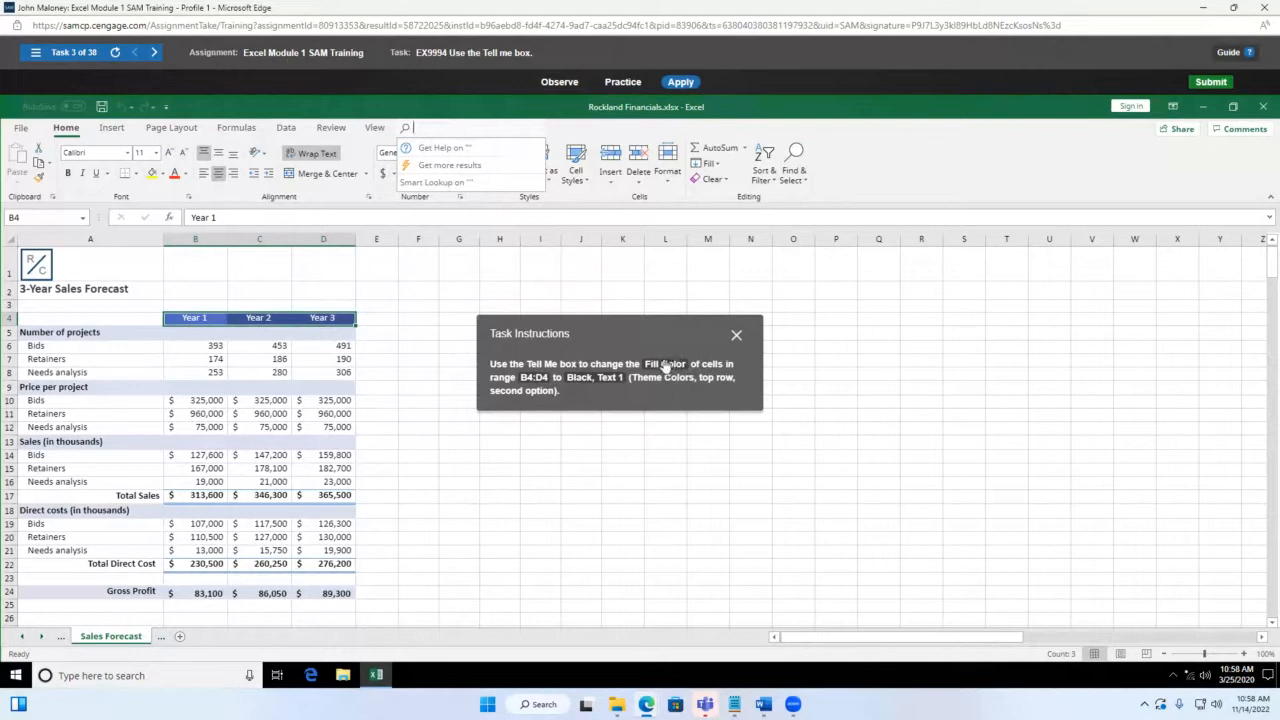
{"action": "type", "text": "F"}
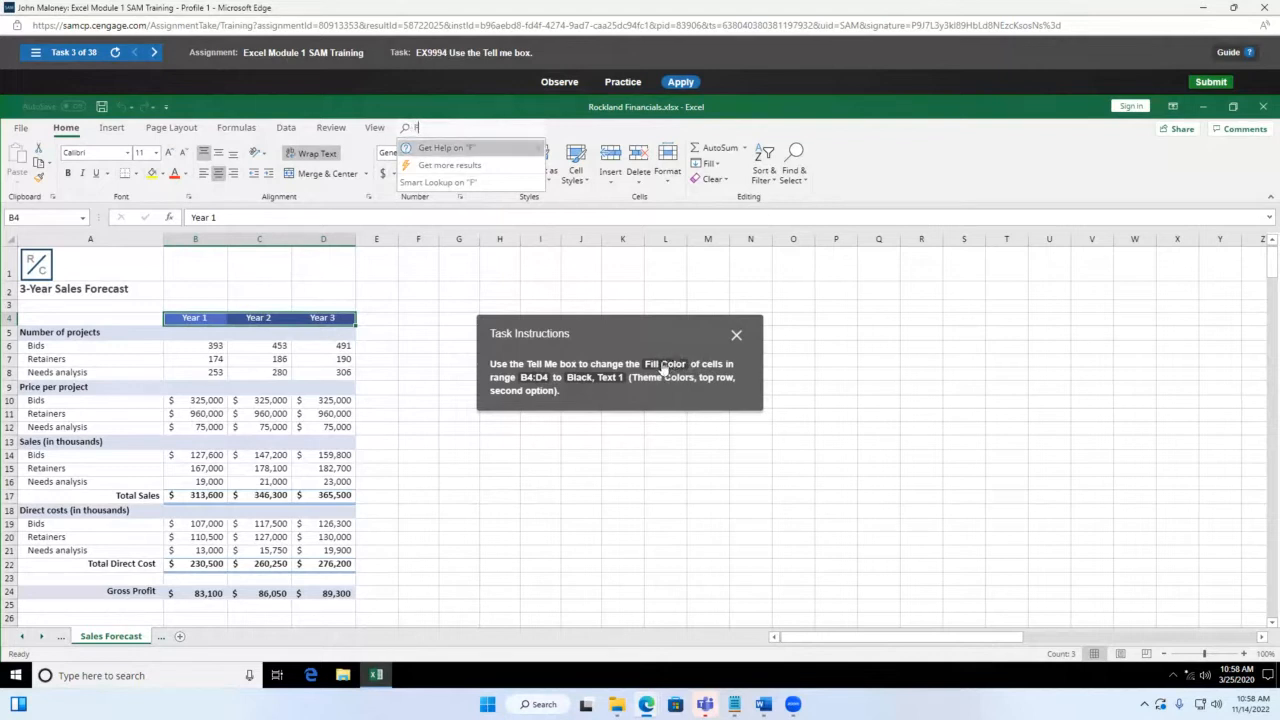
{"action": "type", "text": "ill Color"}
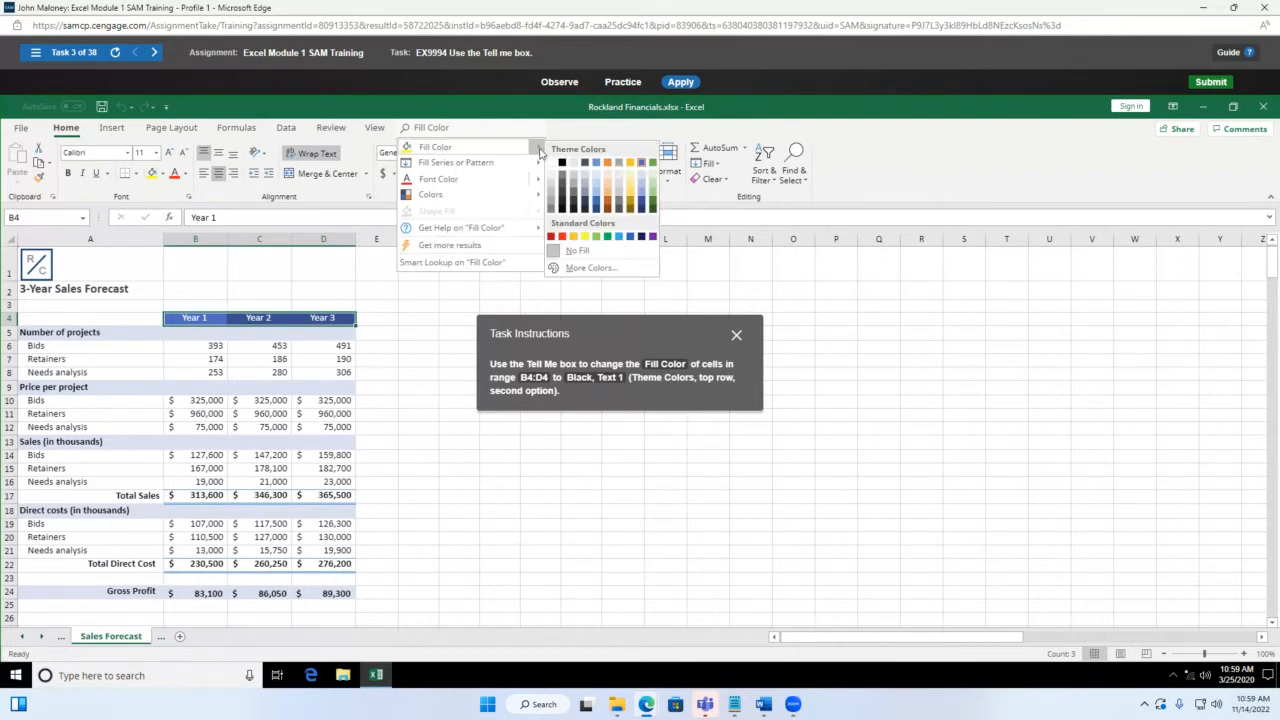
{"action": "mouse_move", "coordinate": [537, 152]}
Step: Fill B4:D4 with Black, Text 1, then select cell D22, the Year 3 Total Direct Cost
{"action": "left_click", "coordinate": [563, 164]}
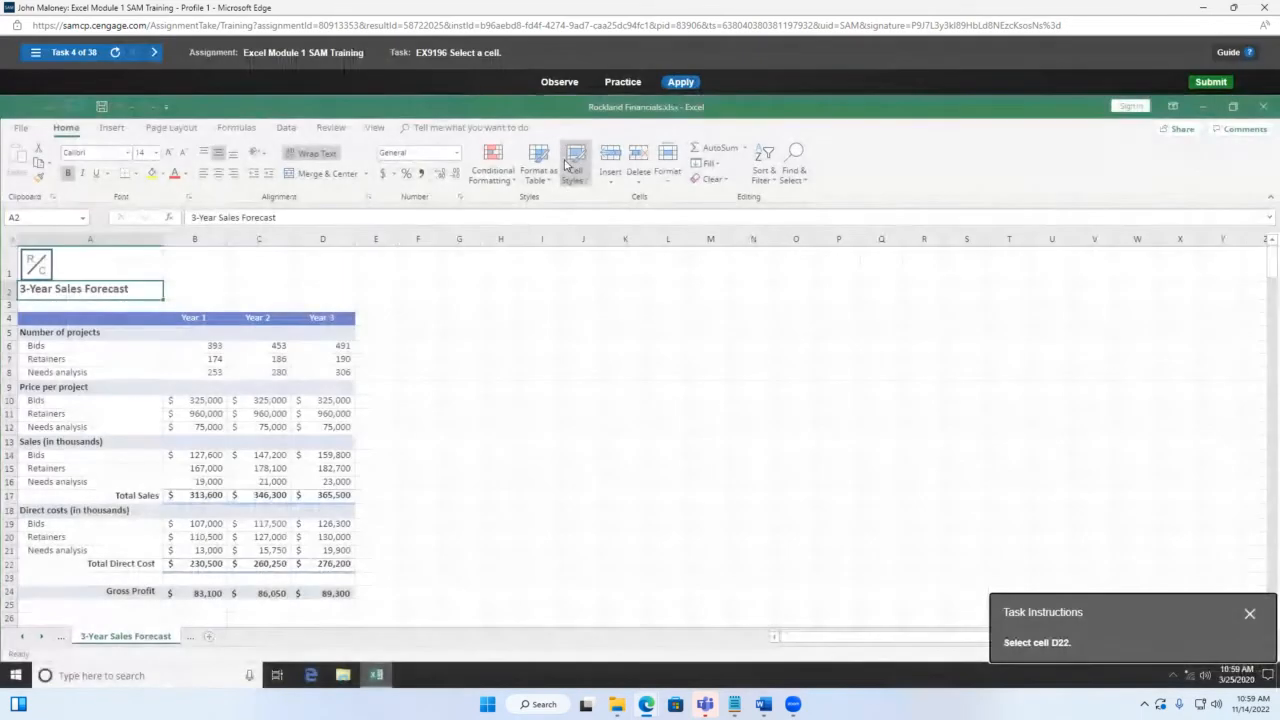
{"action": "left_click_drag", "start_coordinate": [1117, 610], "coordinate": [573, 294]}
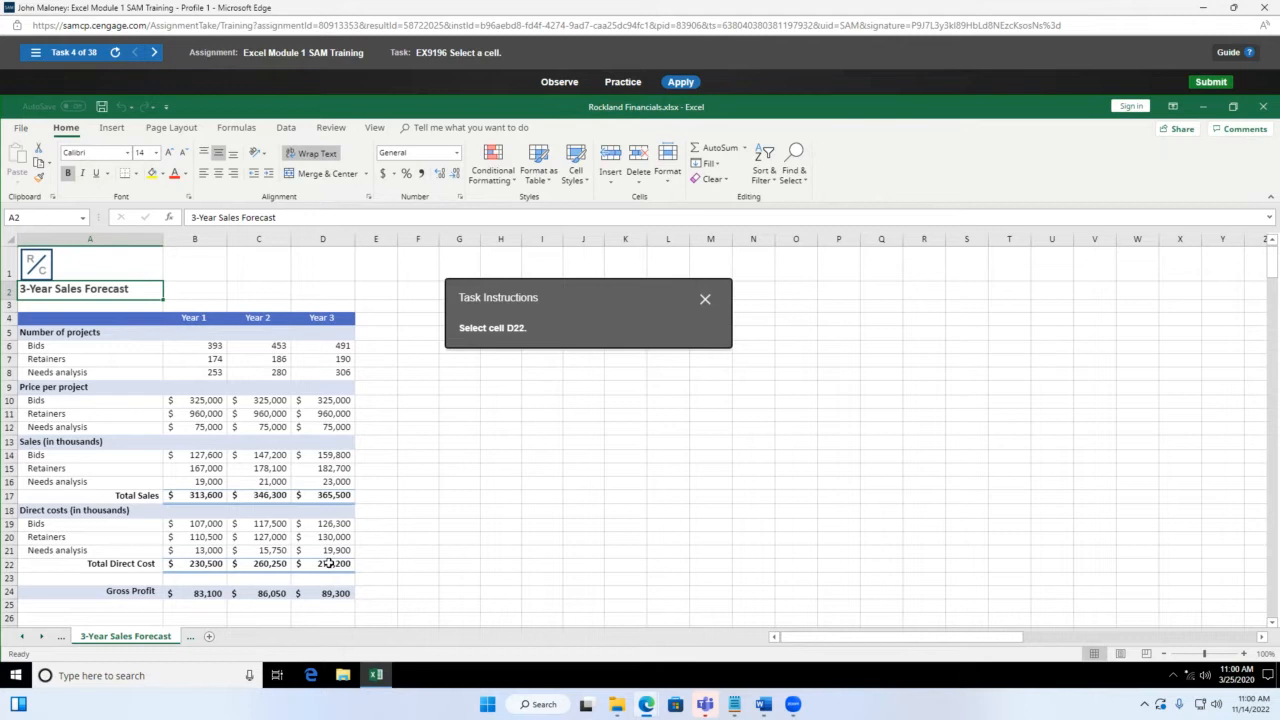
{"action": "left_click", "coordinate": [329, 563]}
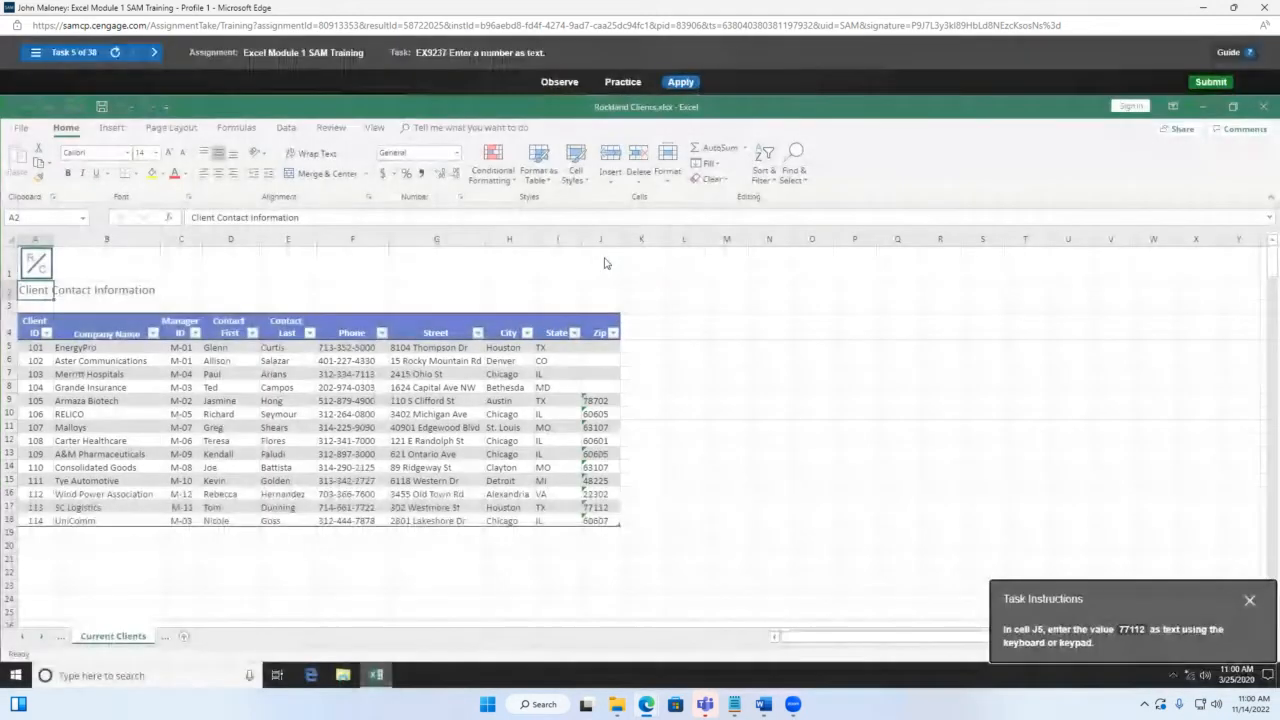
Step: Type EnergyPro's zip code 77112 in J5 with a leading apostrophe so it is stored as text
{"action": "left_click_drag", "start_coordinate": [1181, 600], "coordinate": [862, 323]}
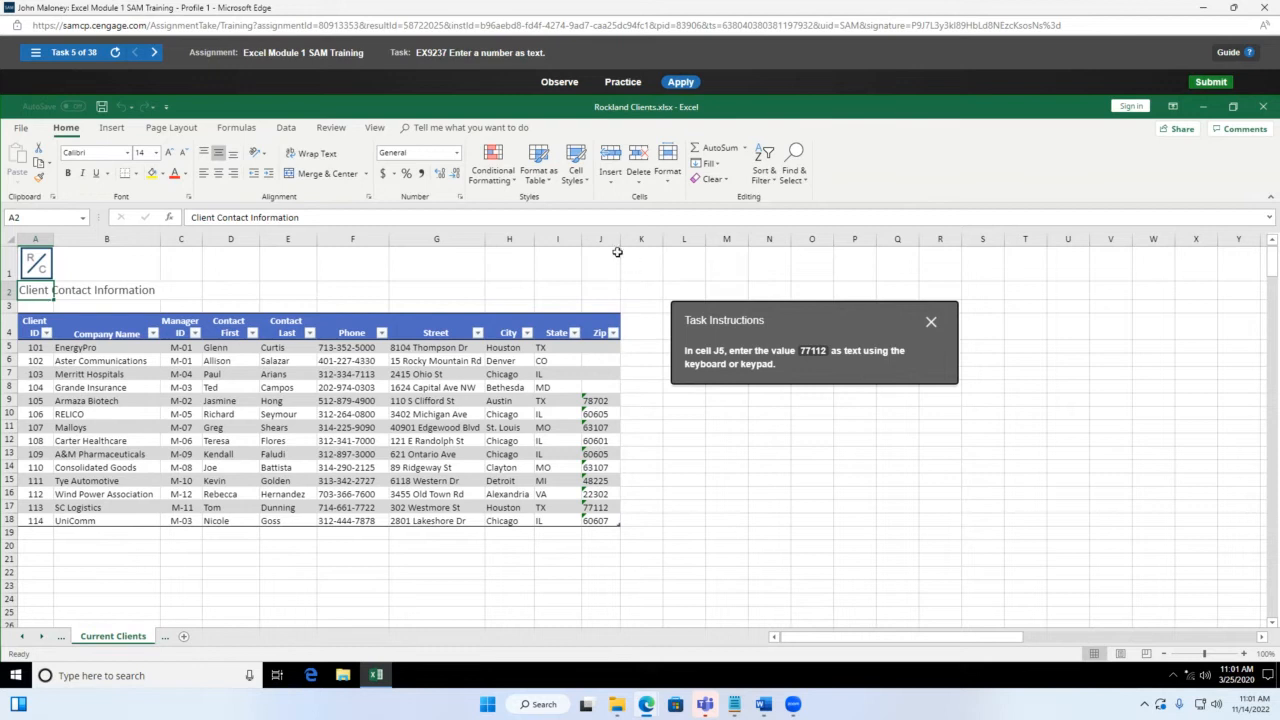
{"action": "left_click", "coordinate": [604, 347]}
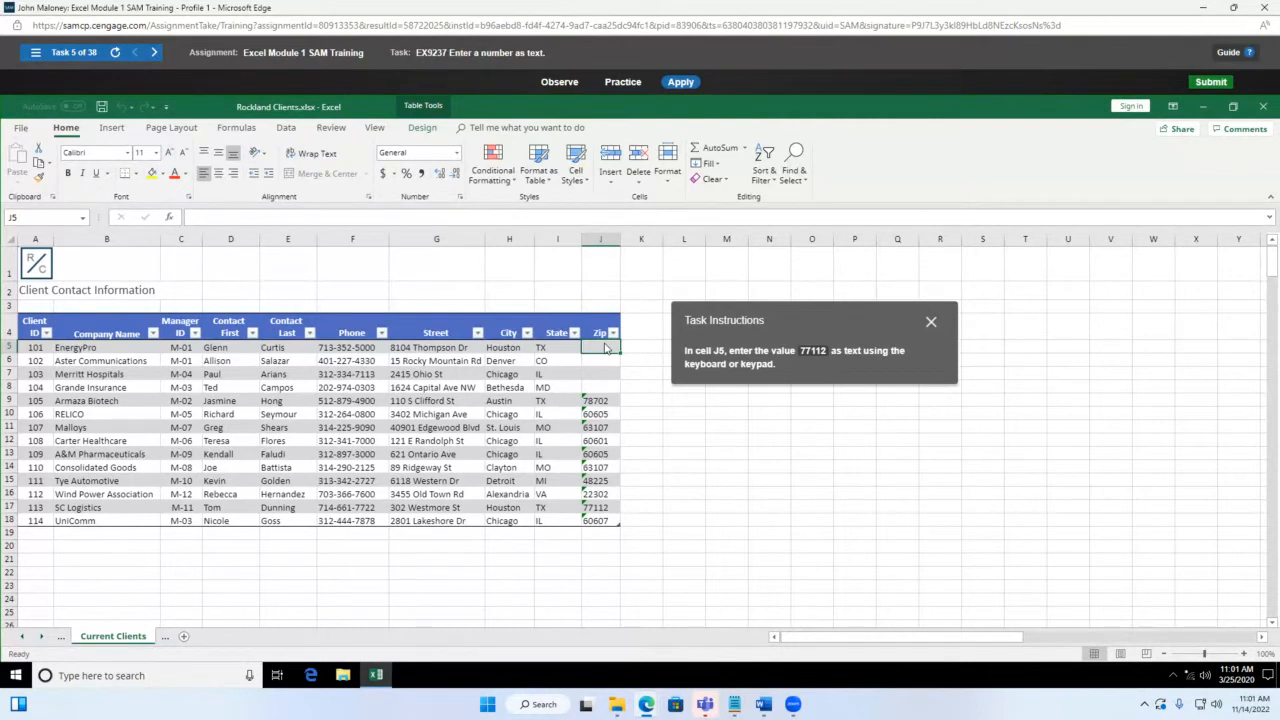
{"action": "type", "text": "'"}
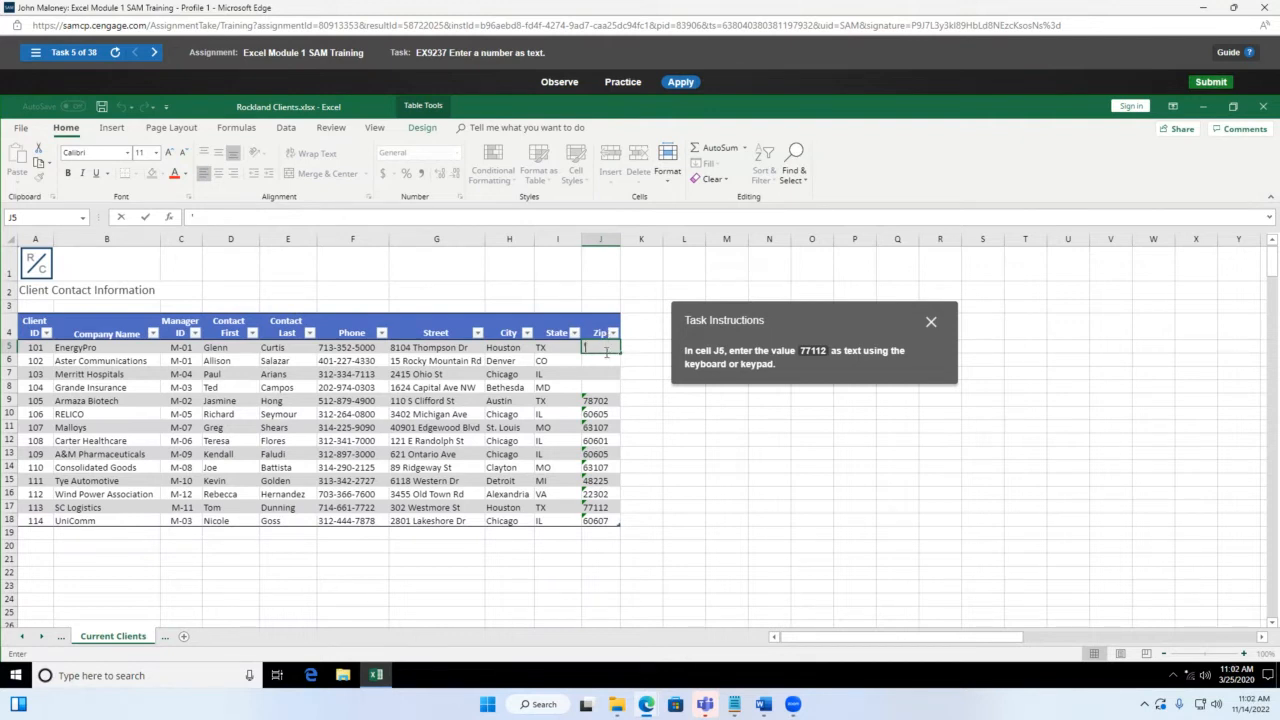
{"action": "type", "text": "77112"}
Step: Commit the text zip code, then enter 491 as the Year 3 Bids in D6
{"action": "key", "text": "Return"}
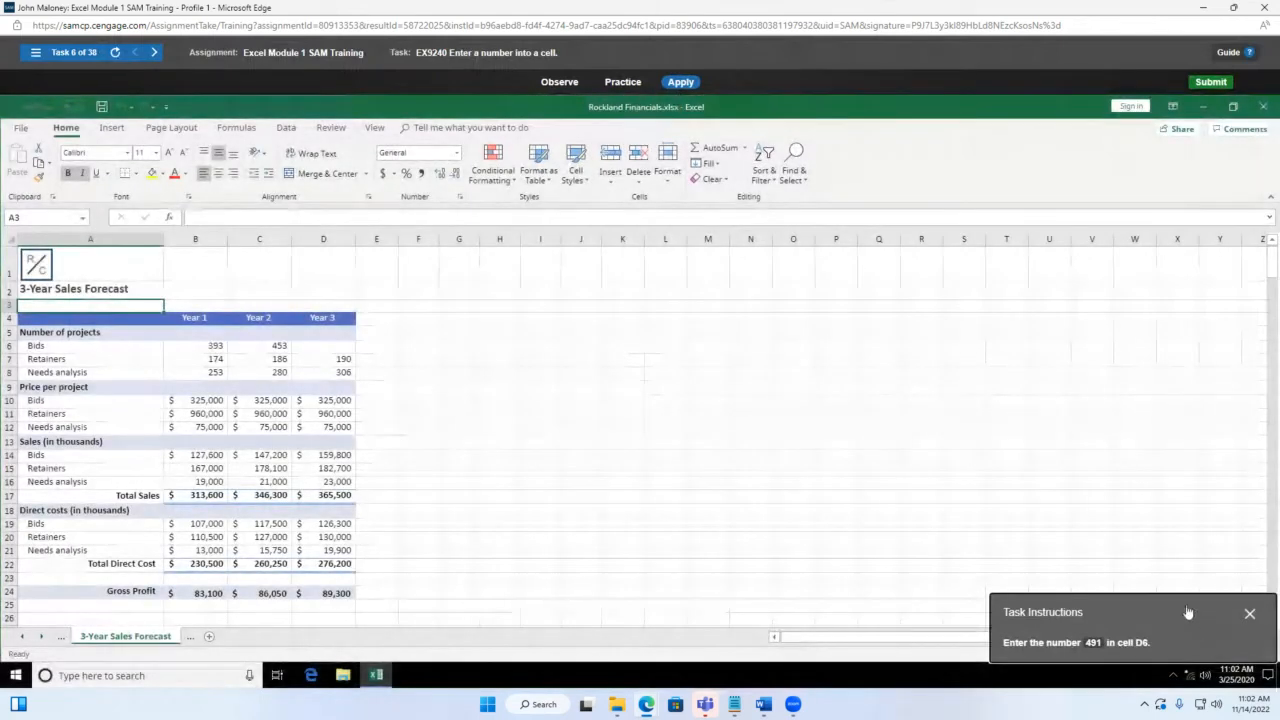
{"action": "left_click_drag", "start_coordinate": [1188, 612], "coordinate": [652, 300]}
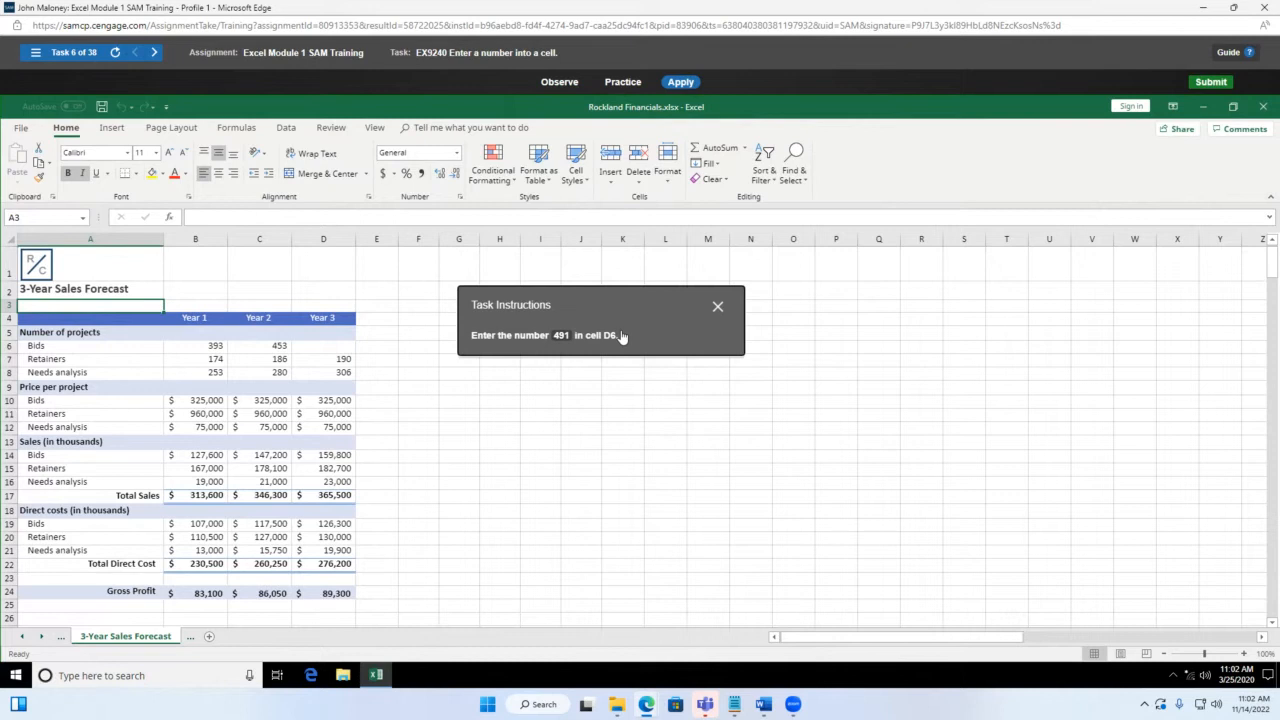
{"action": "left_click", "coordinate": [337, 240]}
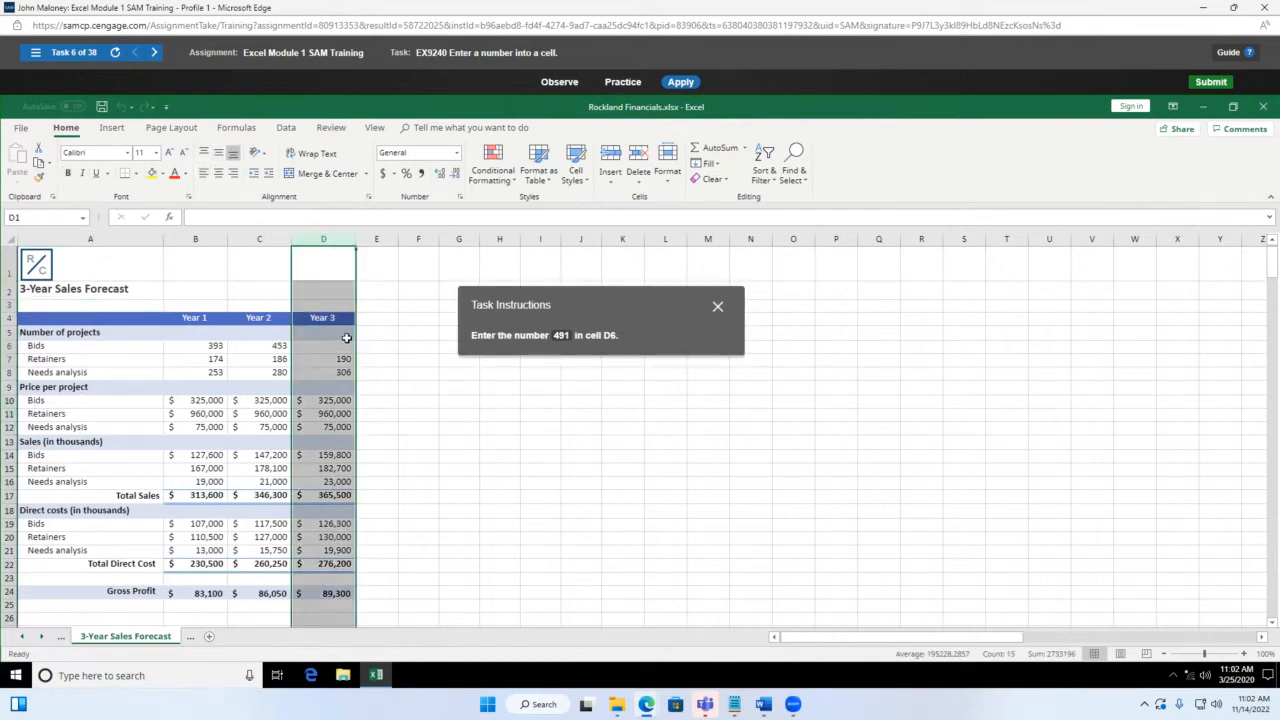
{"action": "left_click", "coordinate": [338, 345]}
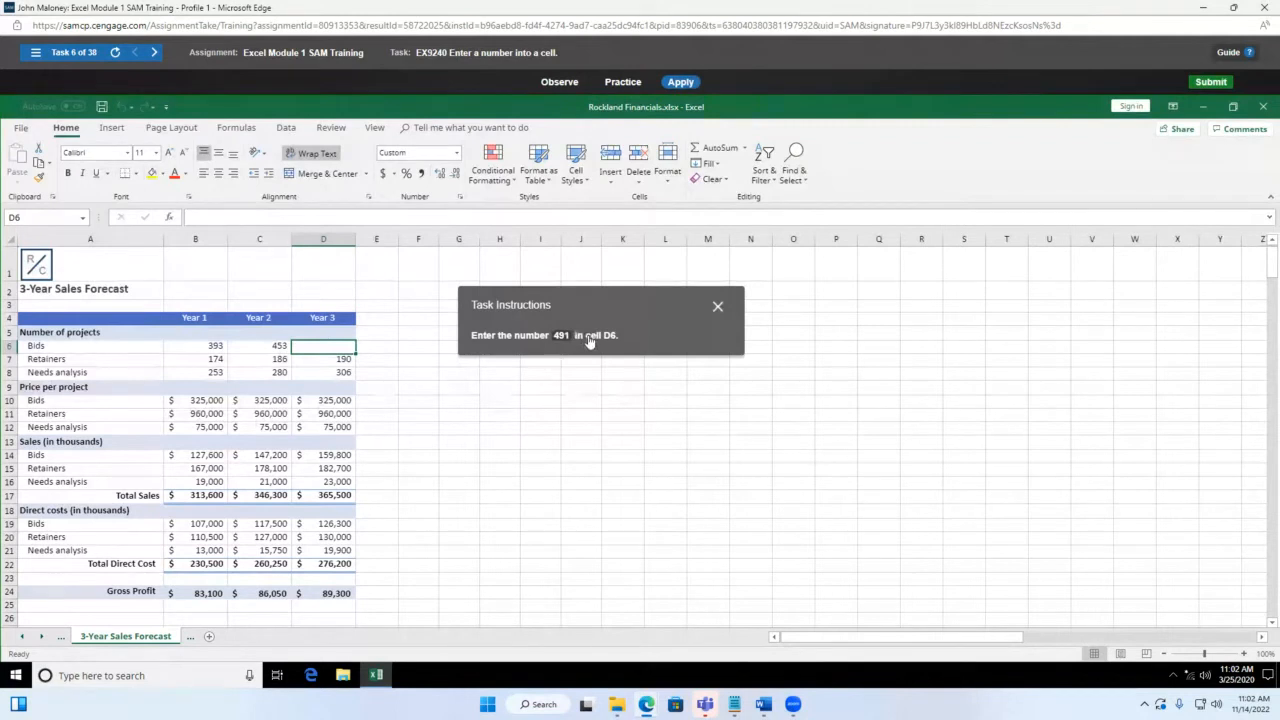
{"action": "type", "text": "491"}
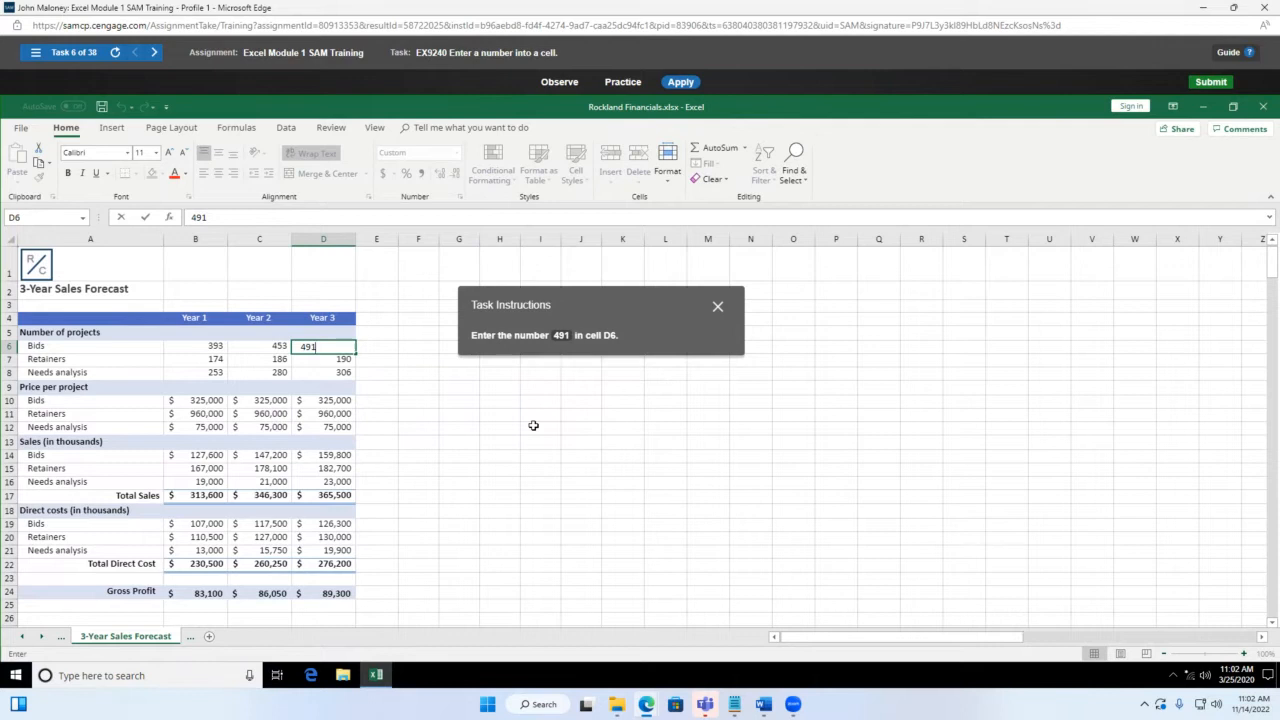
{"action": "key", "text": "Return"}
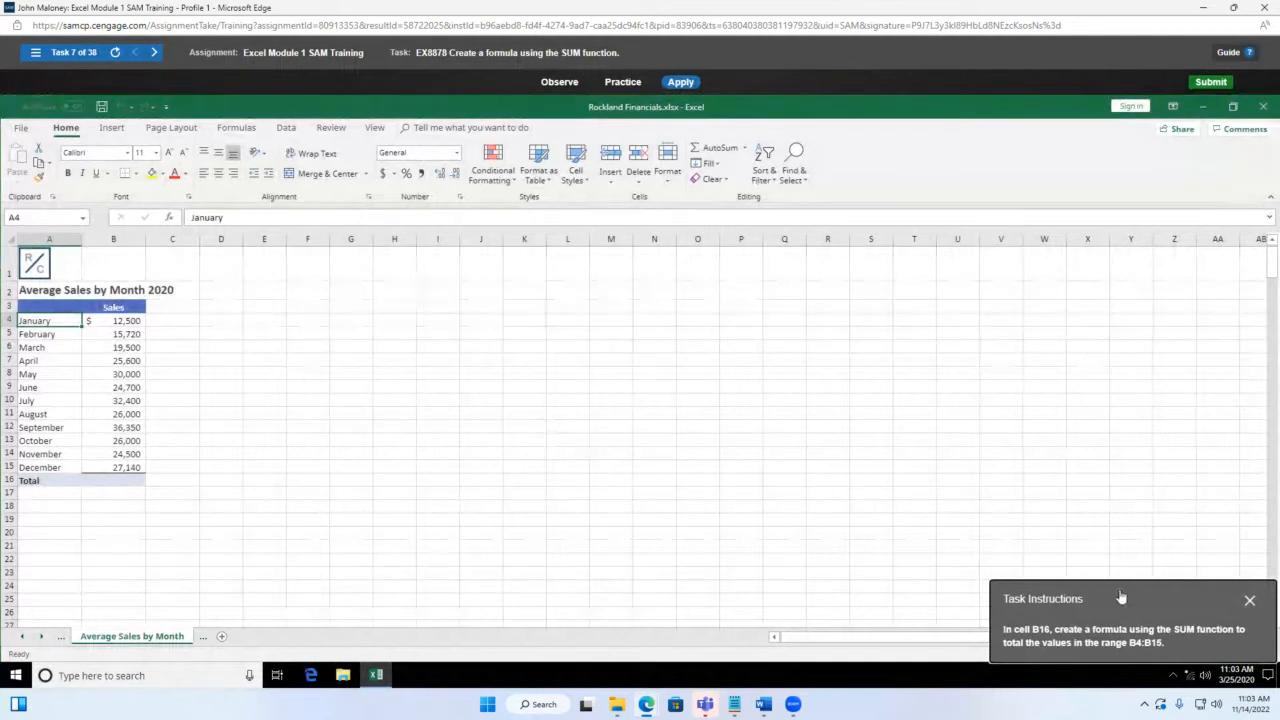
Step: Select the Total cell B16 and type an equals sign to begin its formula
{"action": "left_click_drag", "start_coordinate": [1140, 598], "coordinate": [377, 296]}
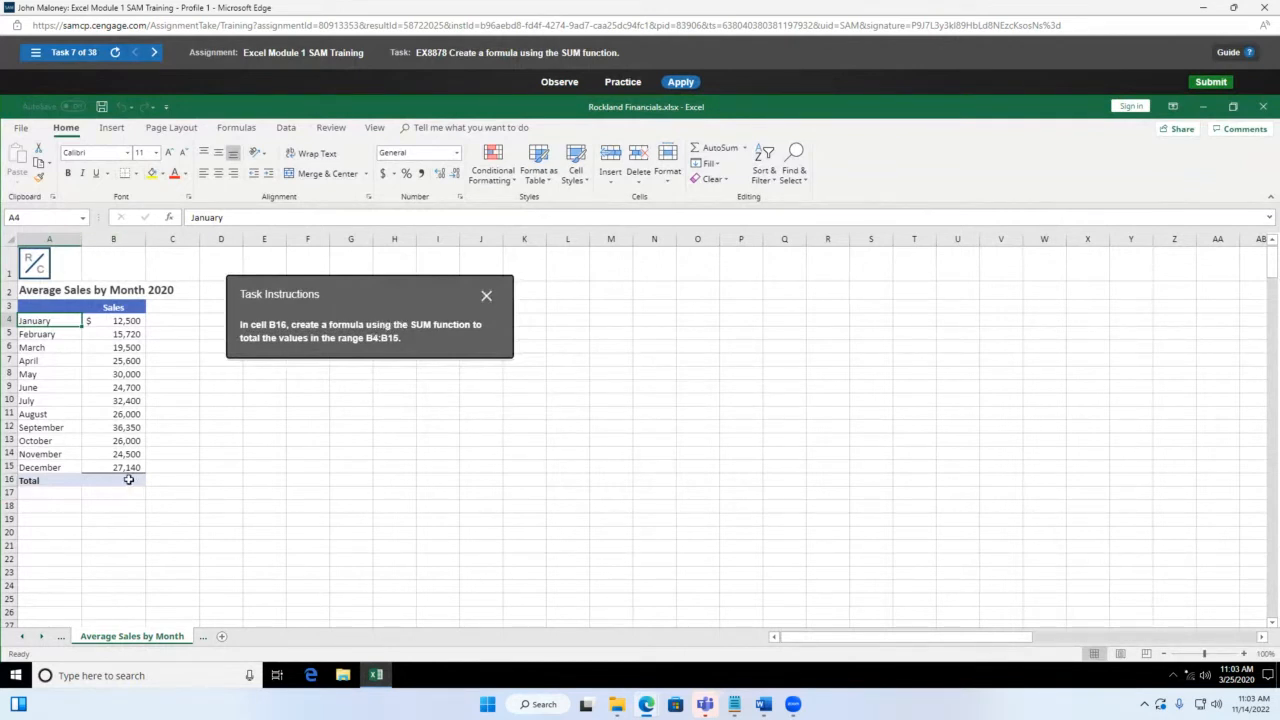
{"action": "left_click", "coordinate": [121, 484]}
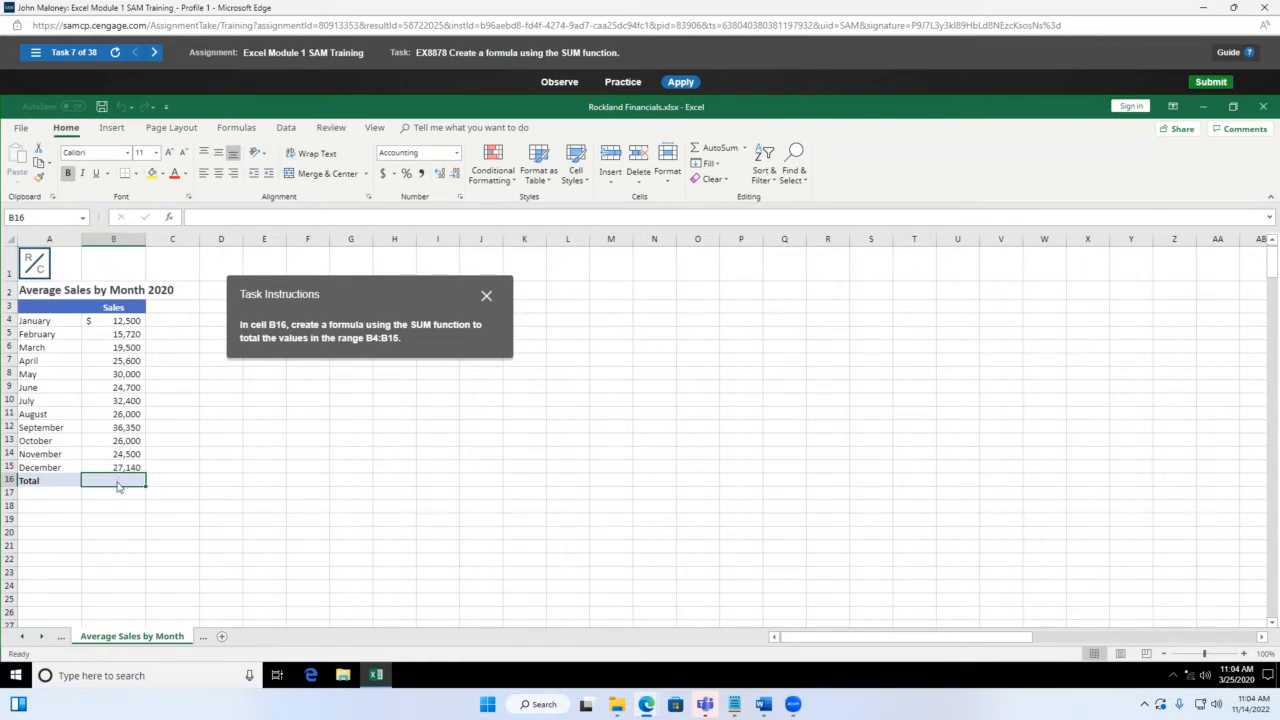
{"action": "type", "text": "="}
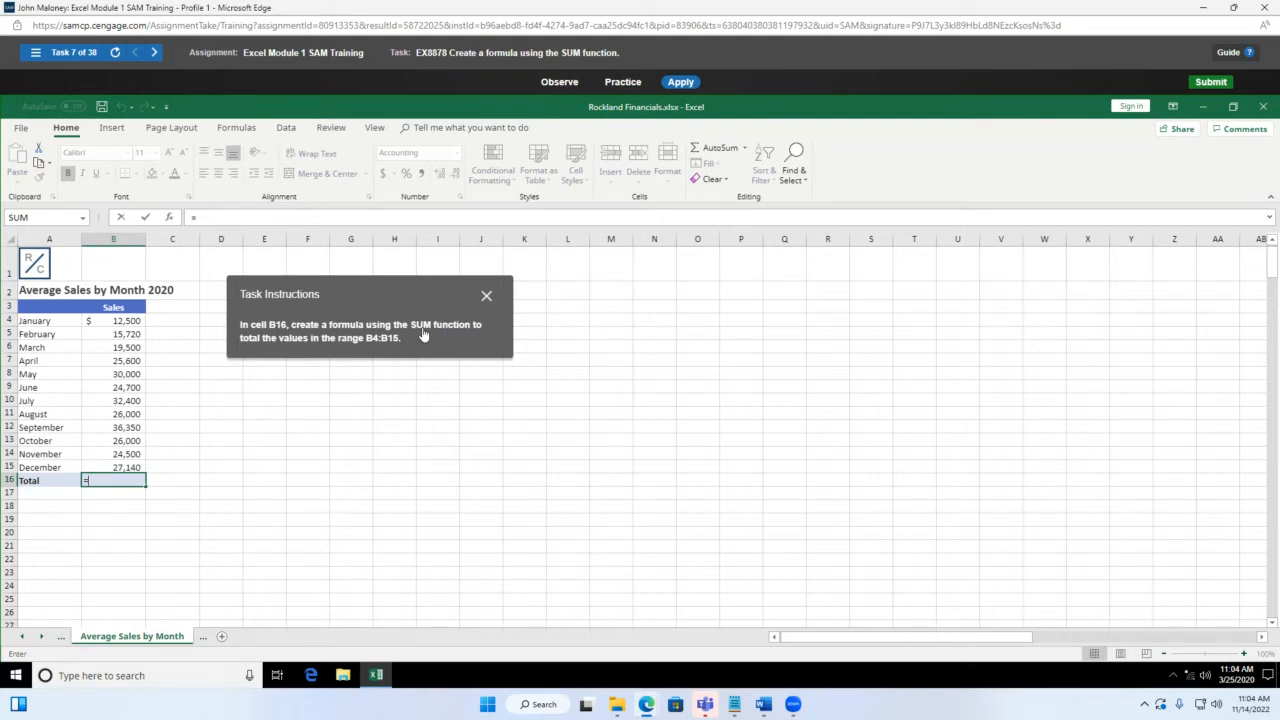
Step: Finish B16 as =sum(b4:b15), totalling monthly sales to $300,410
{"action": "type", "text": "sum"}
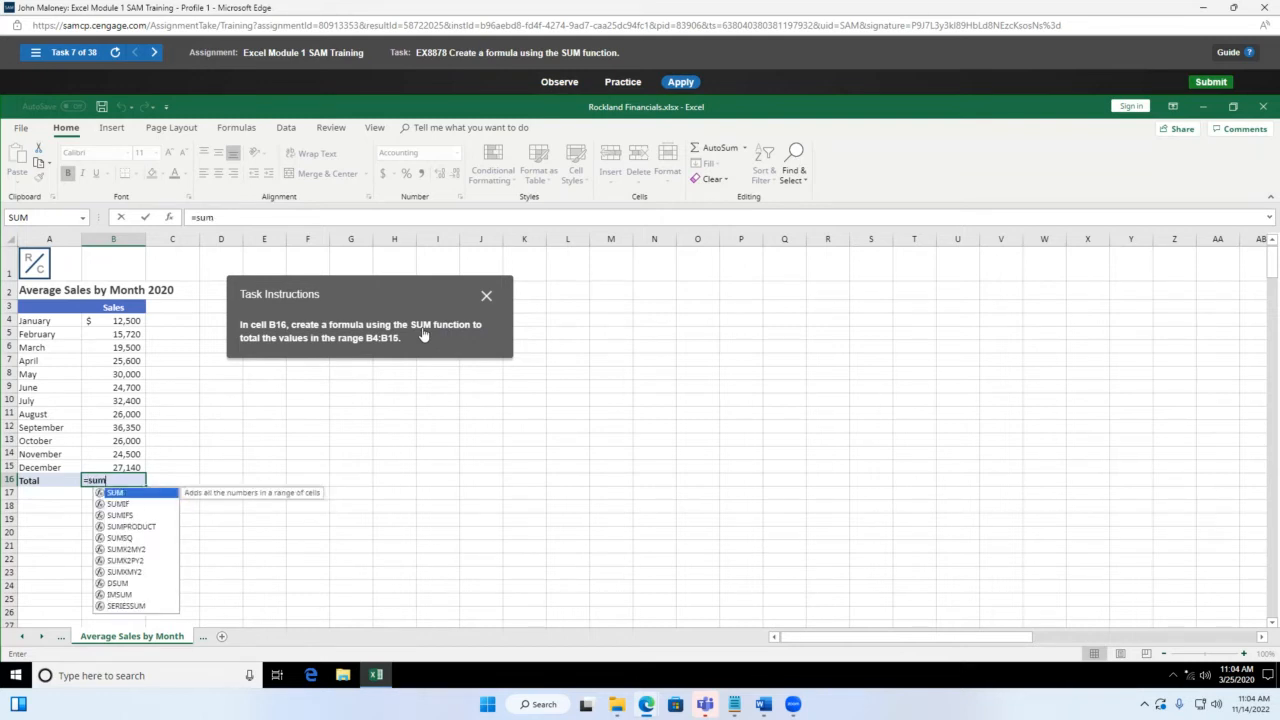
{"action": "type", "text": "("}
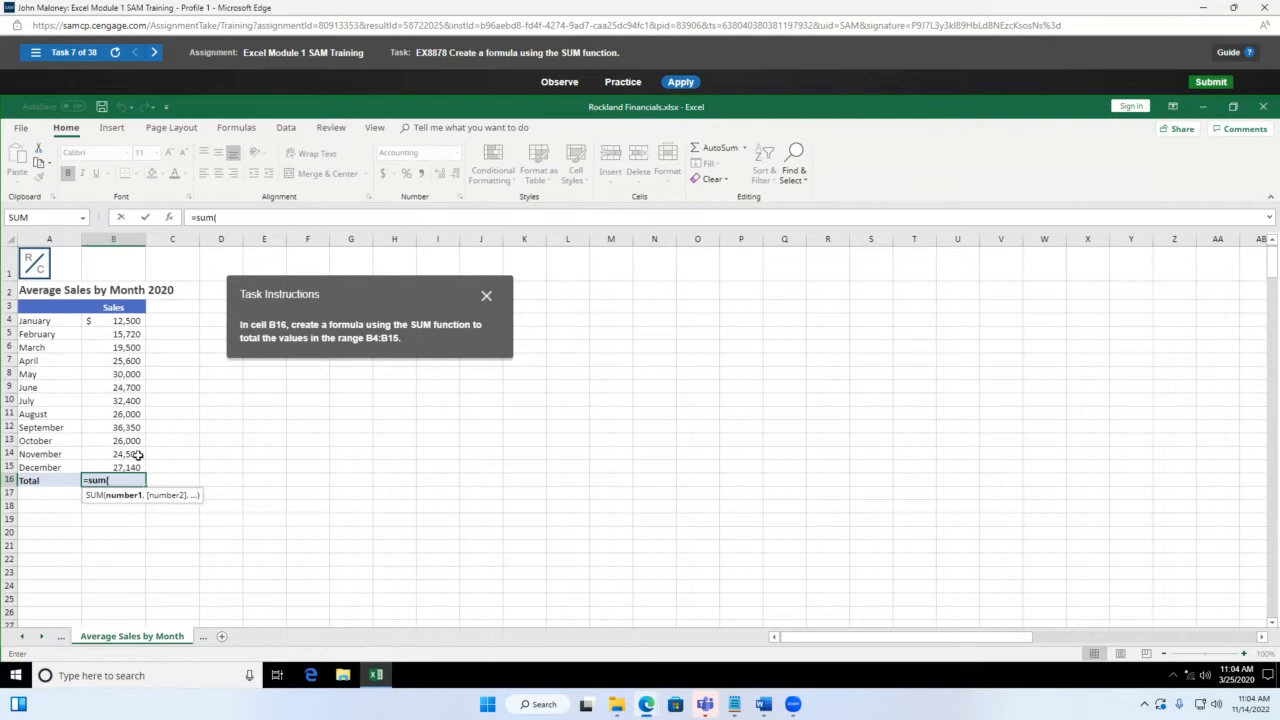
{"action": "type", "text": "b4:"}
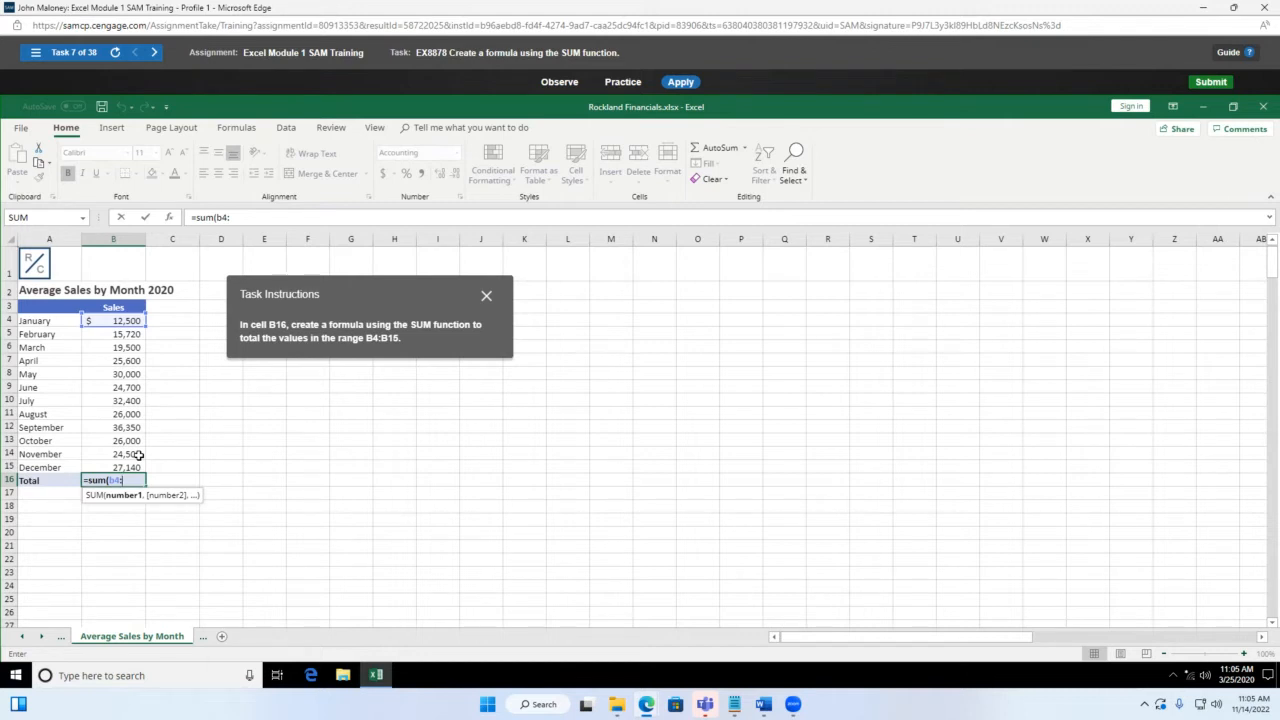
{"action": "type", "text": "b15"}
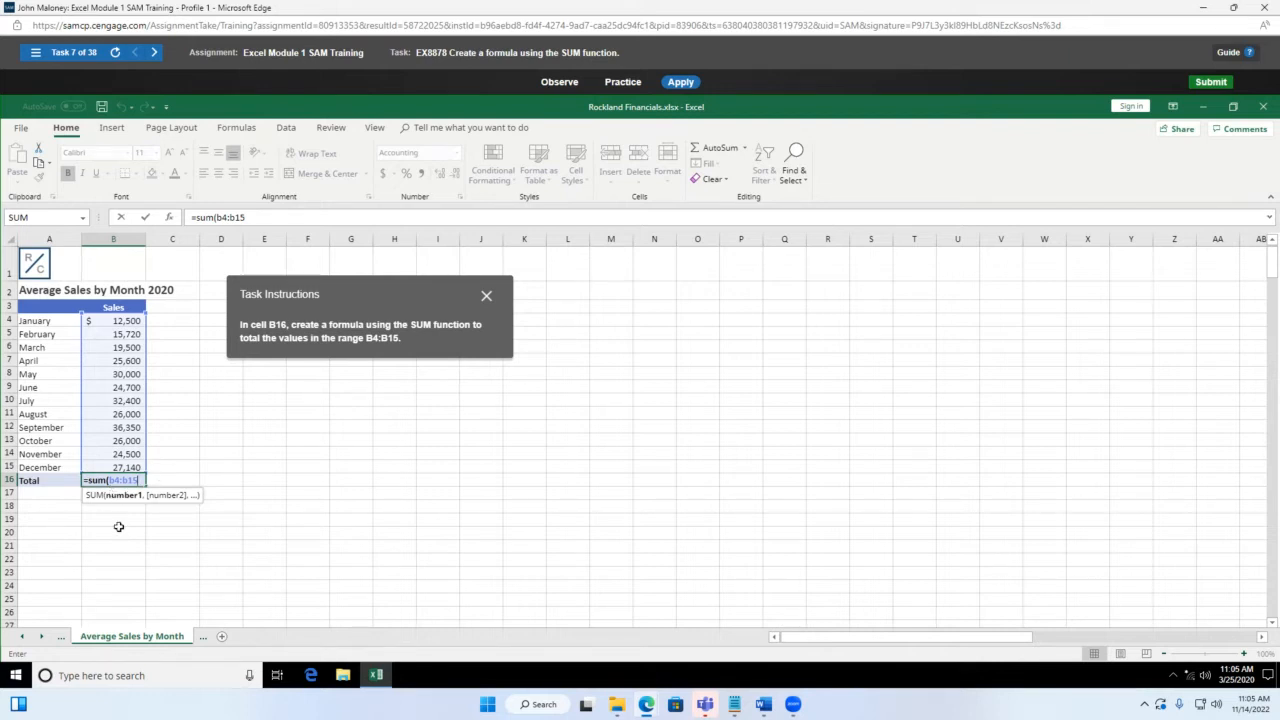
{"action": "type", "text": ")"}
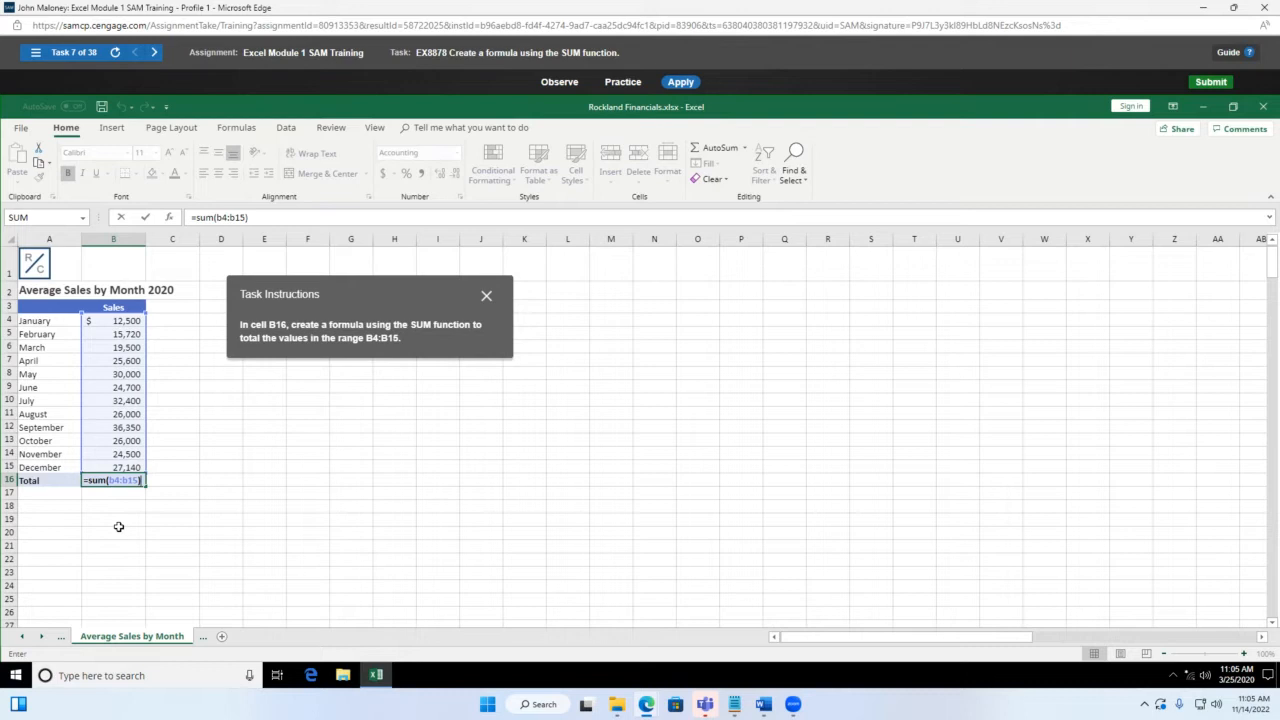
{"action": "key", "text": "Return"}
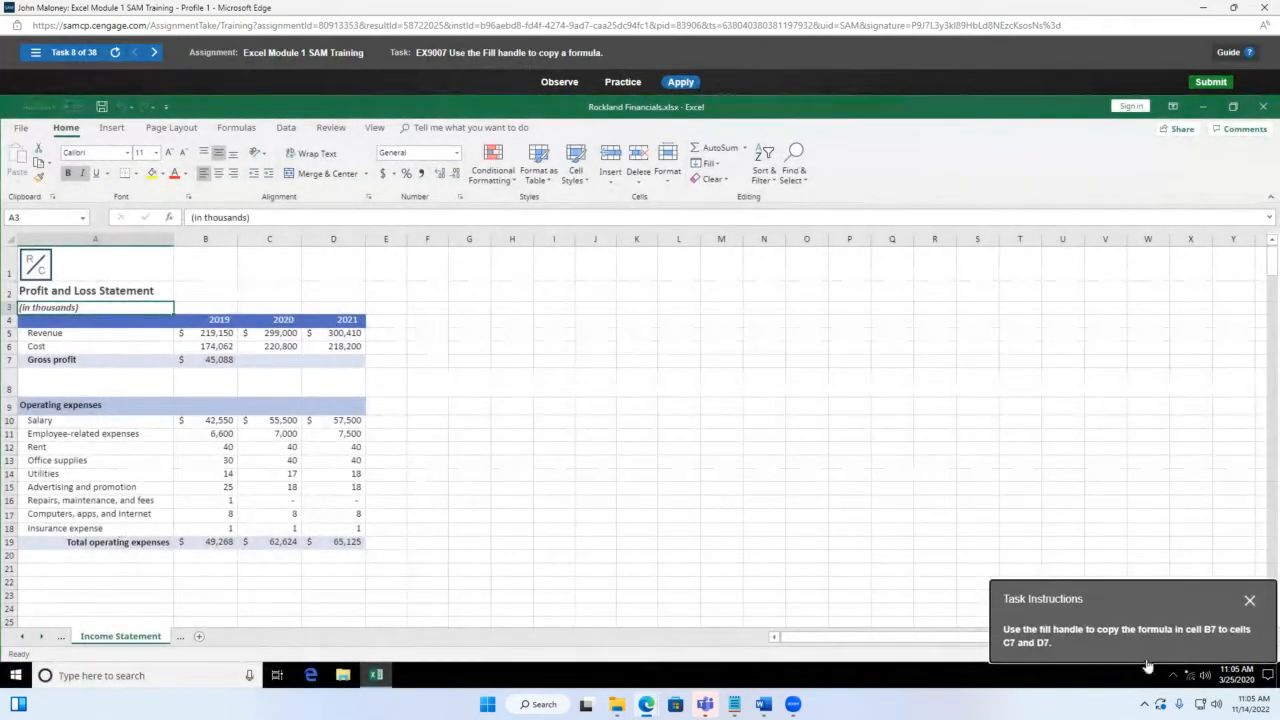
Step: Drag B7's Gross profit formula with the fill handle across C7 and D7
{"action": "left_click_drag", "start_coordinate": [1146, 600], "coordinate": [561, 276]}
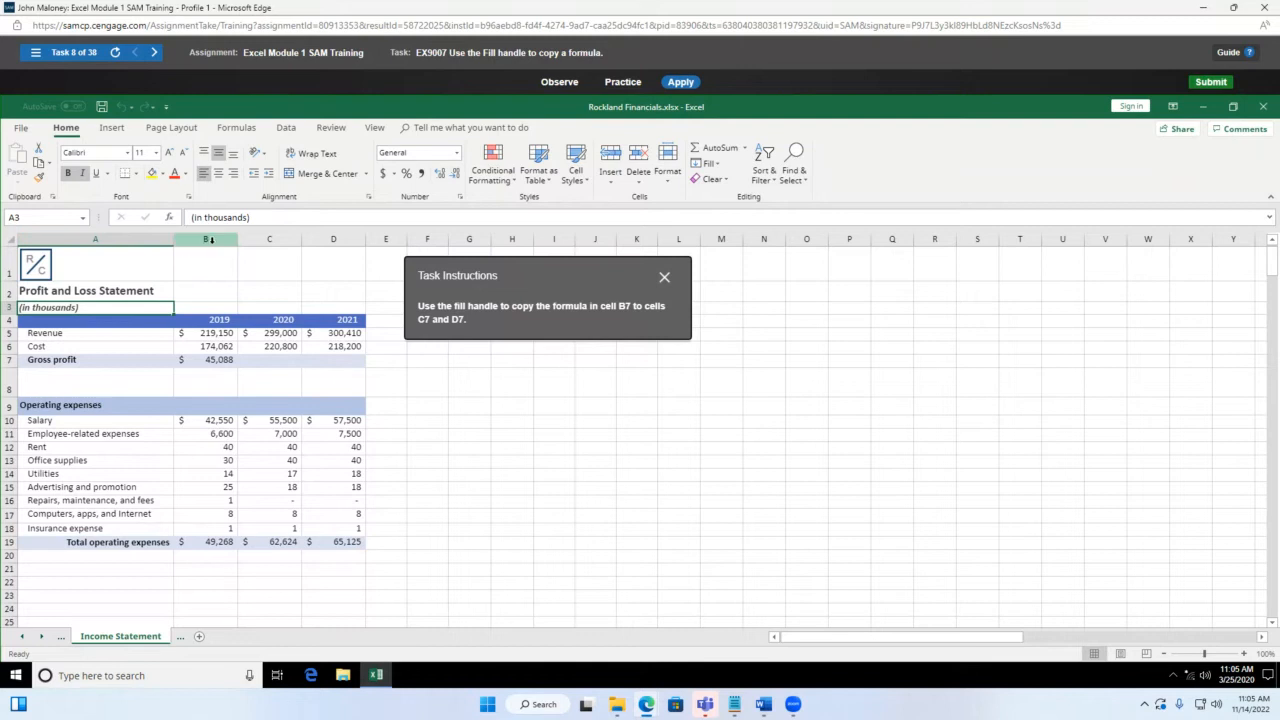
{"action": "left_click", "coordinate": [207, 360]}
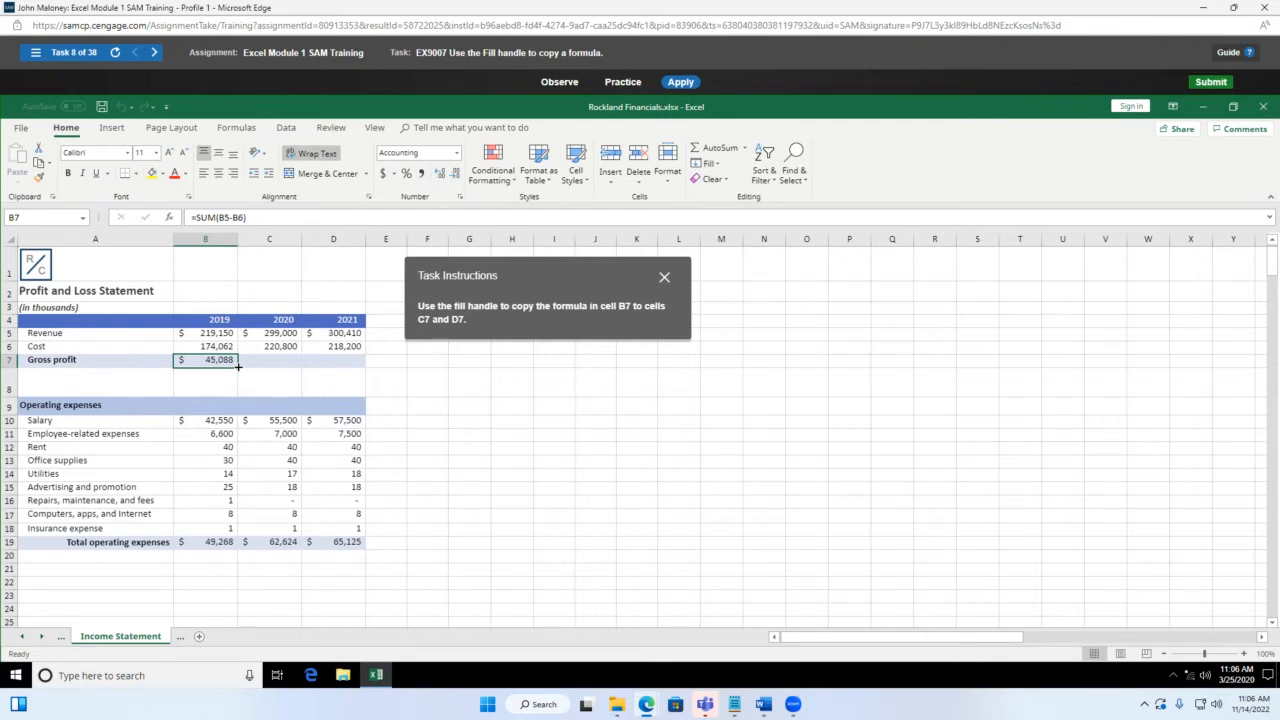
{"action": "left_click_drag", "start_coordinate": [238, 367], "coordinate": [337, 362]}
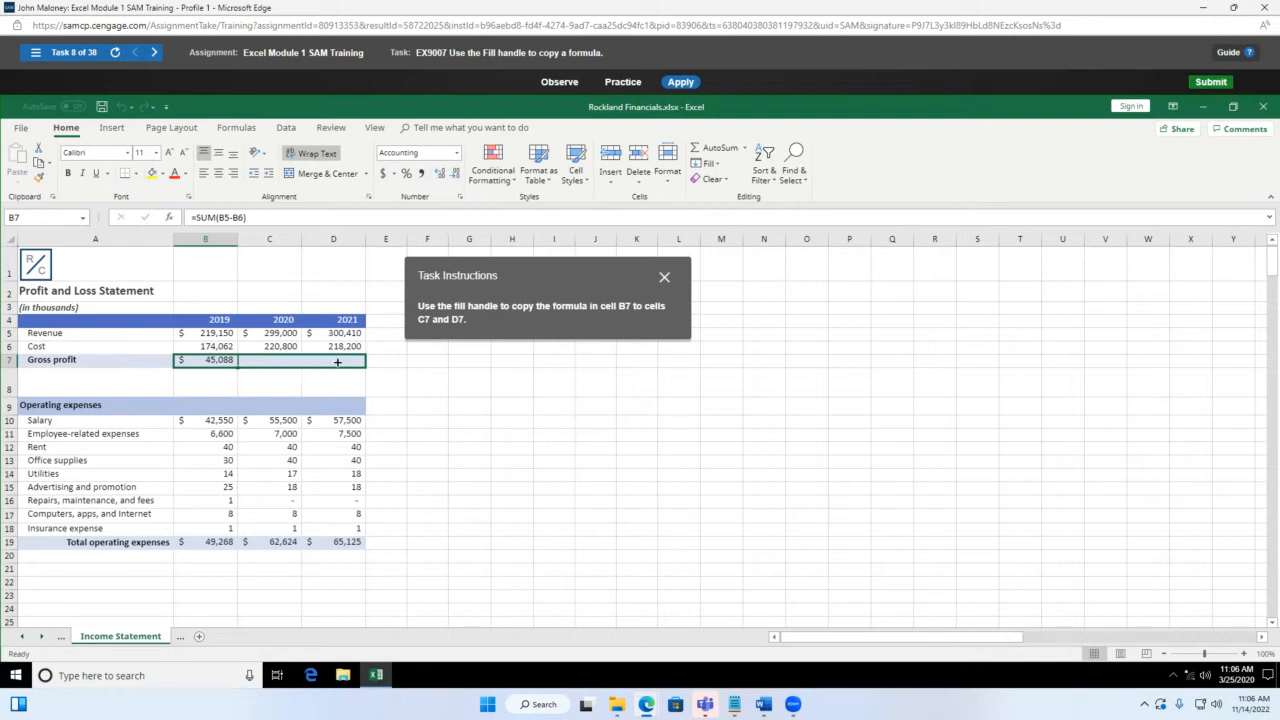
{"action": "left_click_drag", "start_coordinate": [337, 362], "coordinate": [337, 362]}
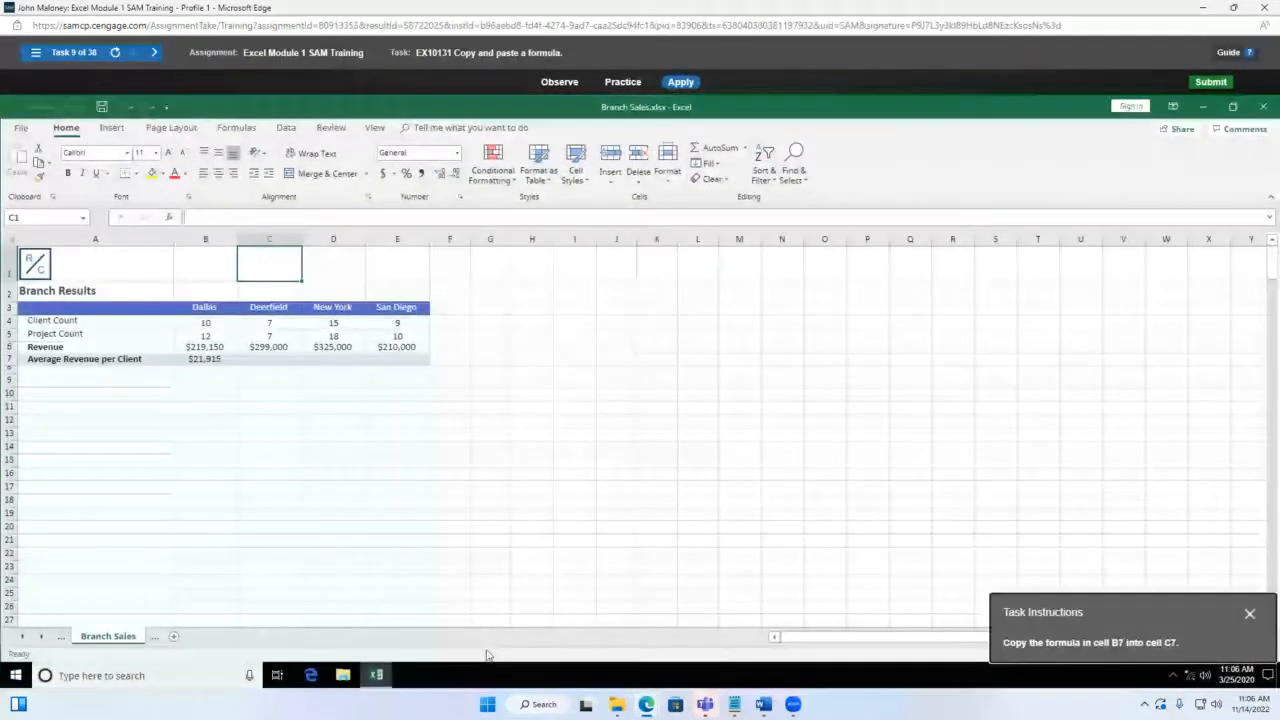
{"action": "left_click_drag", "start_coordinate": [1180, 610], "coordinate": [904, 378]}
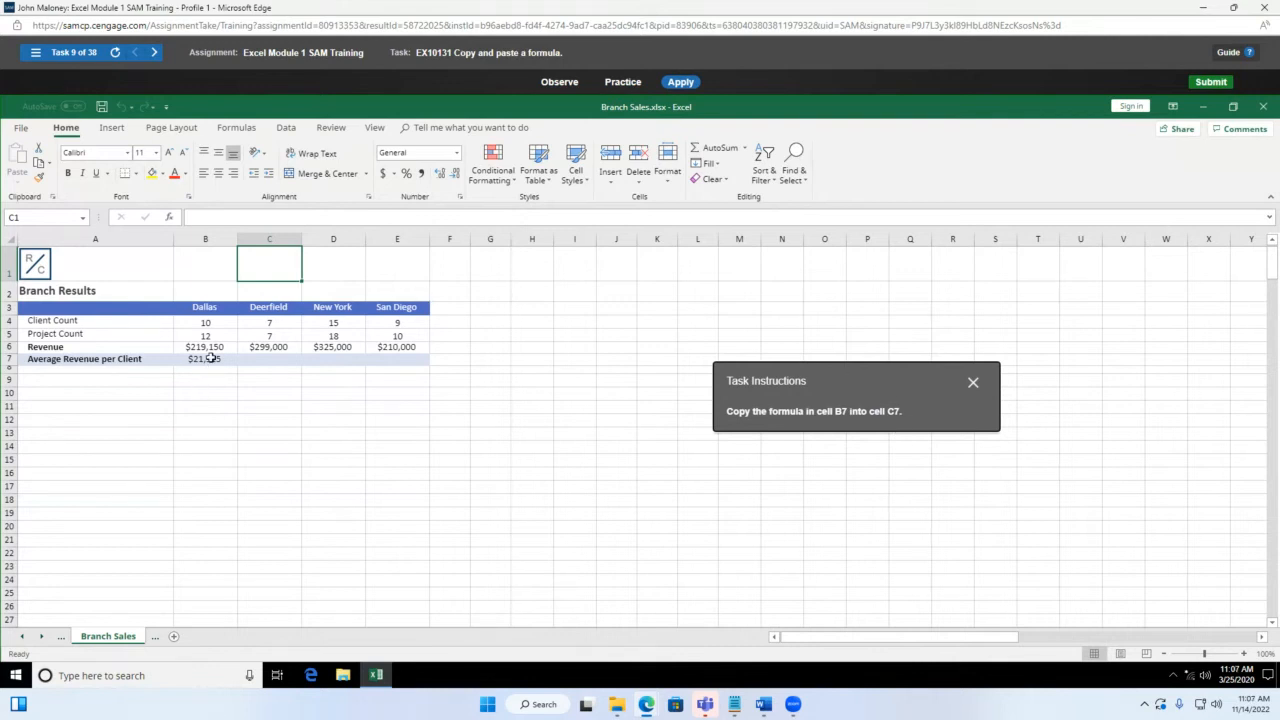
{"action": "left_click", "coordinate": [211, 357]}
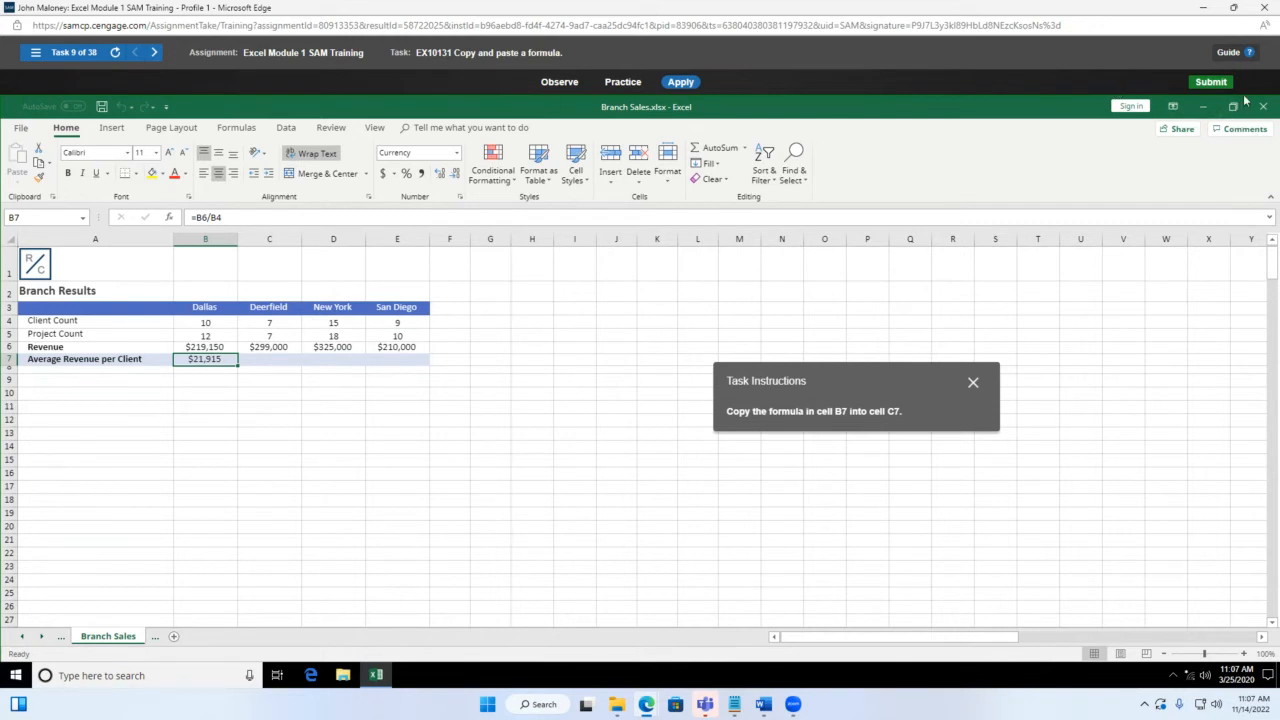
Step: Close the Excel training window, dismiss the relaunch prompt, and scroll down to Excel Module 2
{"action": "left_click", "coordinate": [1267, 11]}
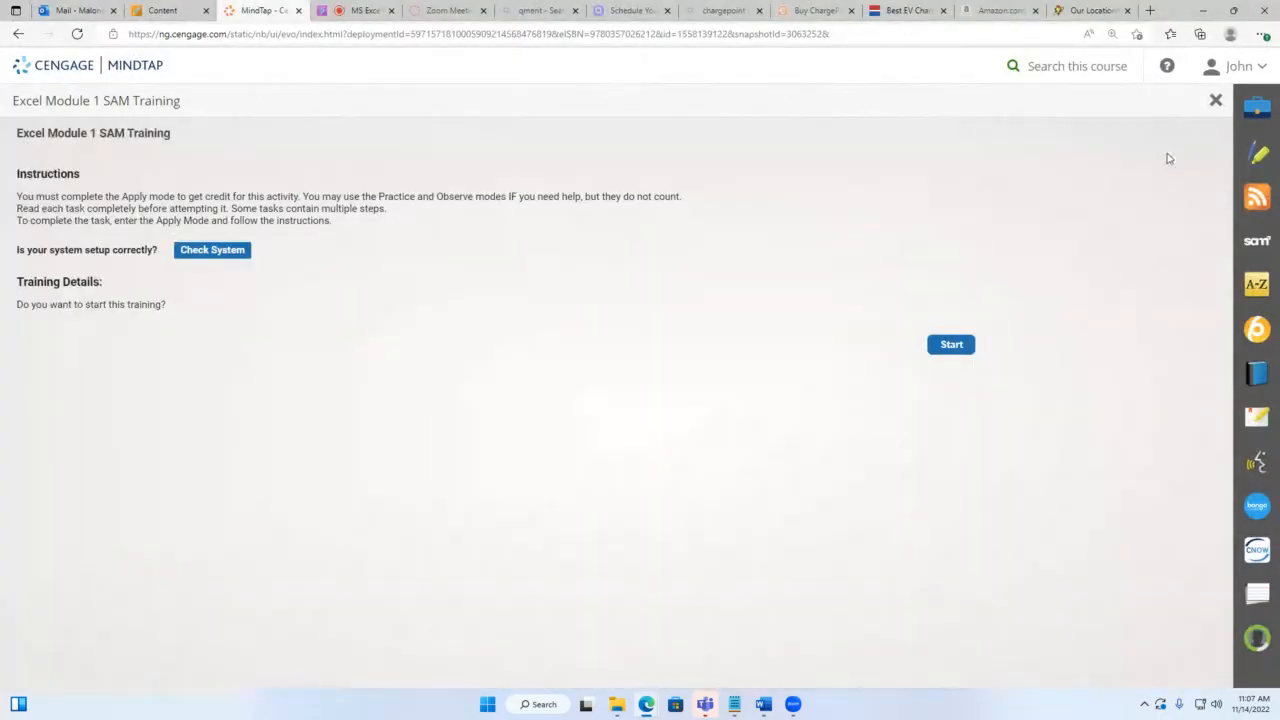
{"action": "left_click", "coordinate": [1216, 101]}
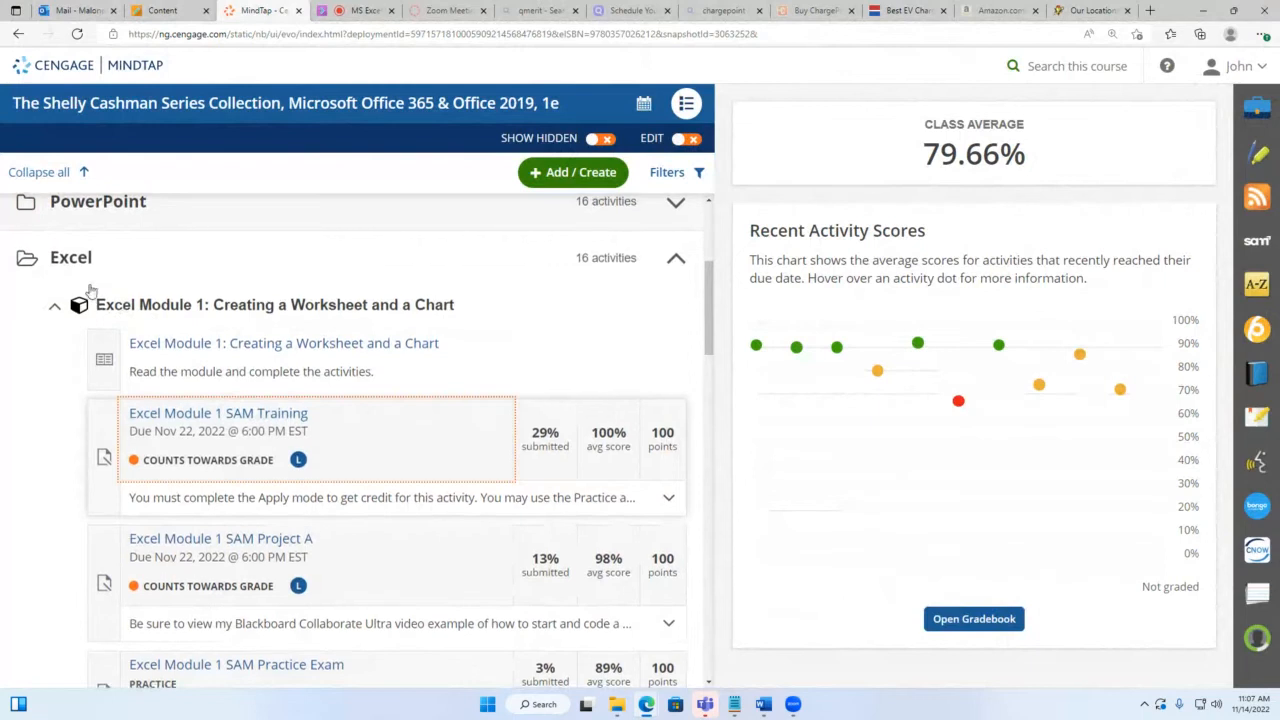
{"action": "scroll", "coordinate": [104, 307], "scroll_direction": "down", "scroll_amount": 4}
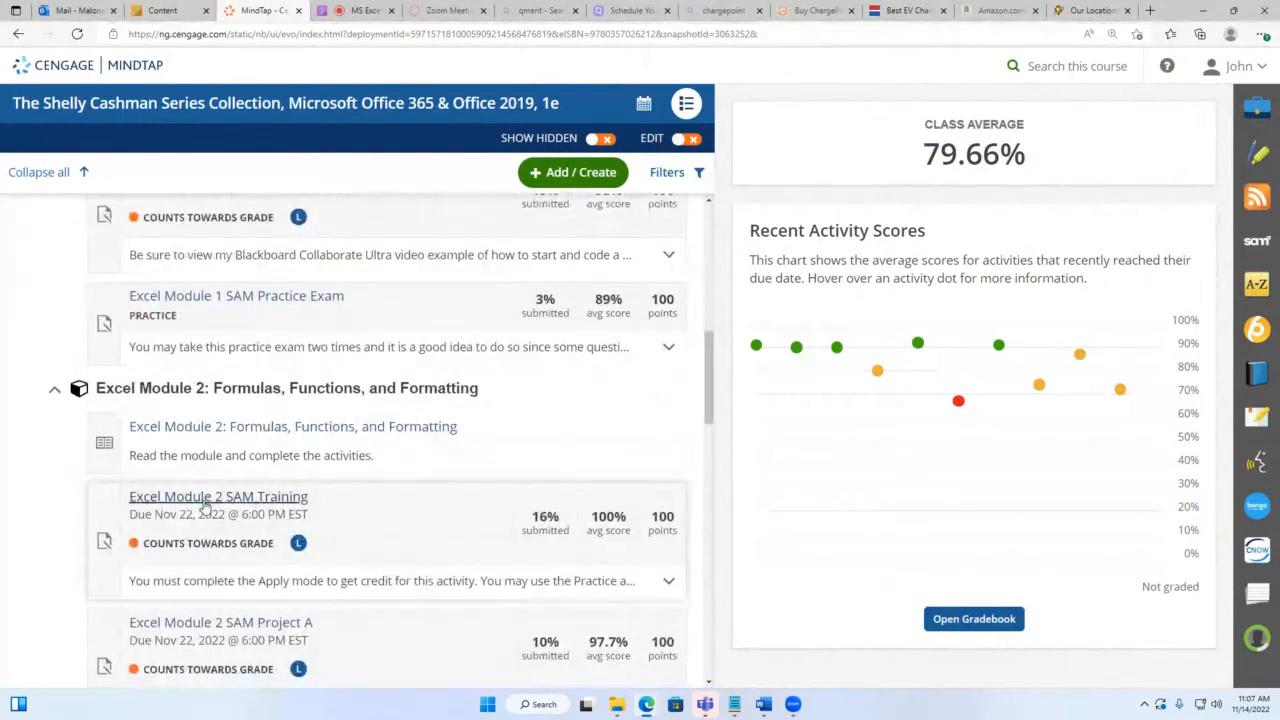
Step: Launch the Excel Module 2 SAM Training and maximize its window to full screen
{"action": "left_click", "coordinate": [205, 500]}
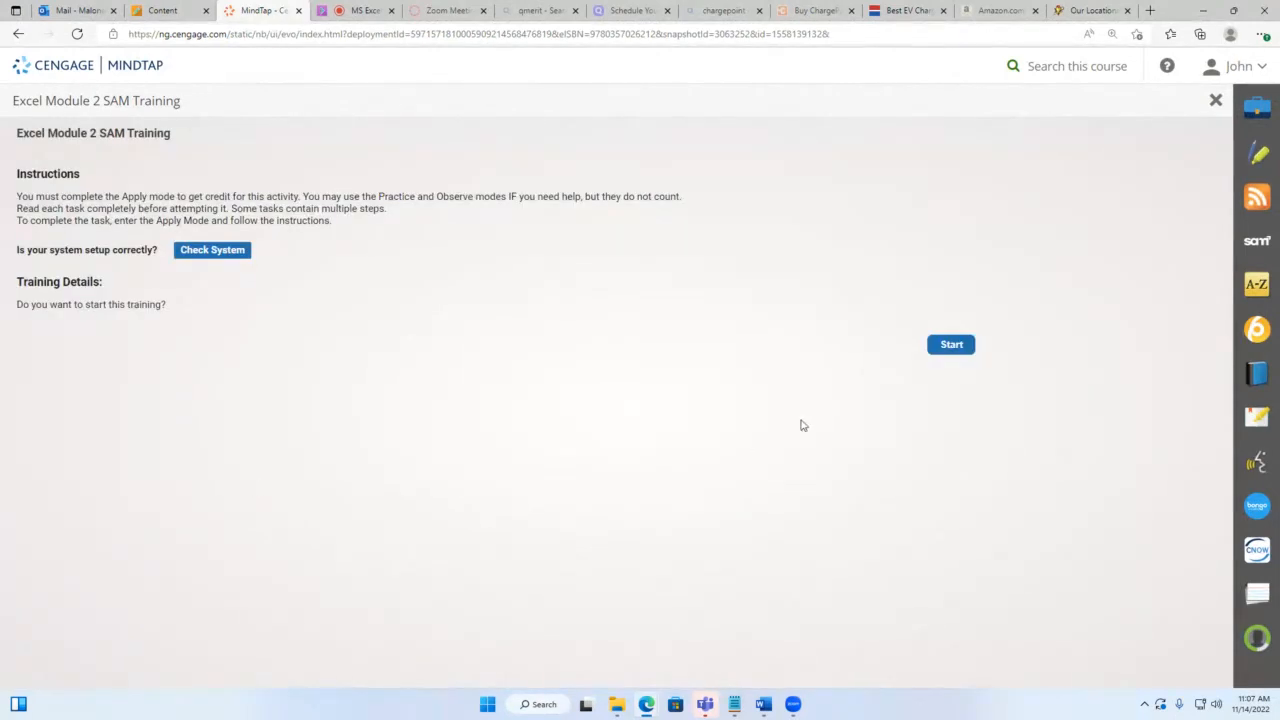
{"action": "left_click", "coordinate": [944, 345]}
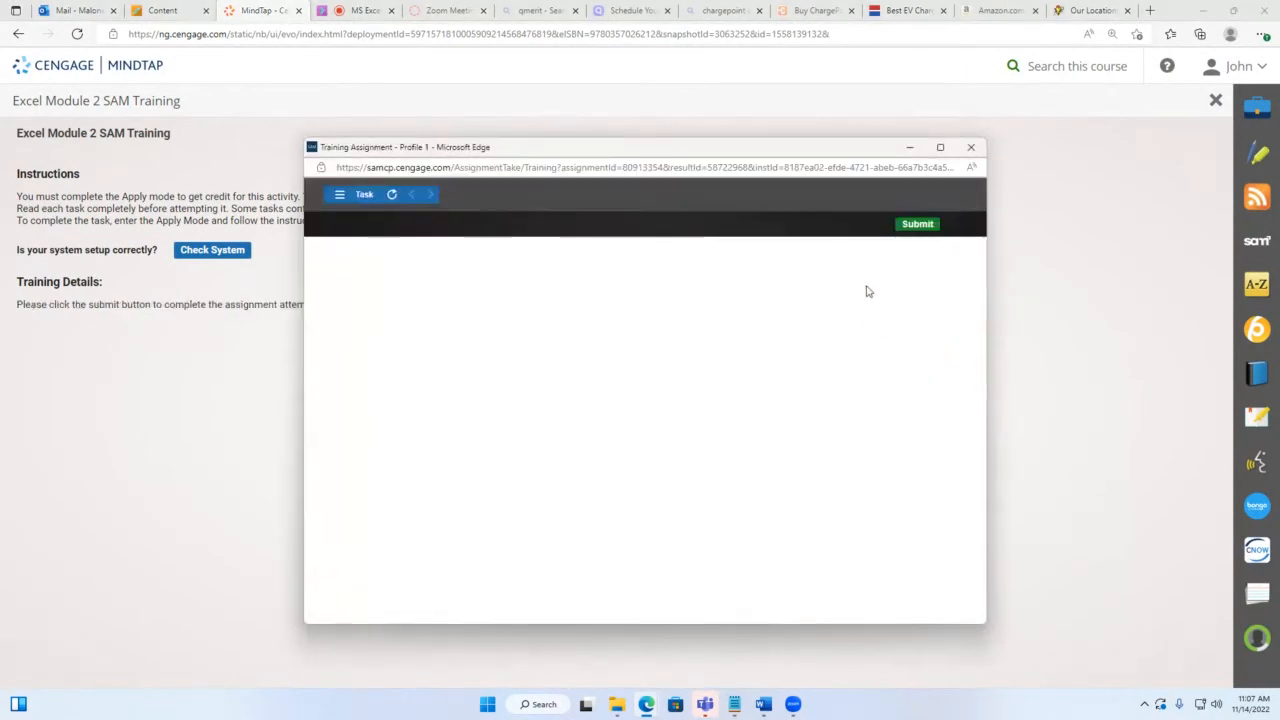
{"action": "left_click", "coordinate": [938, 148]}
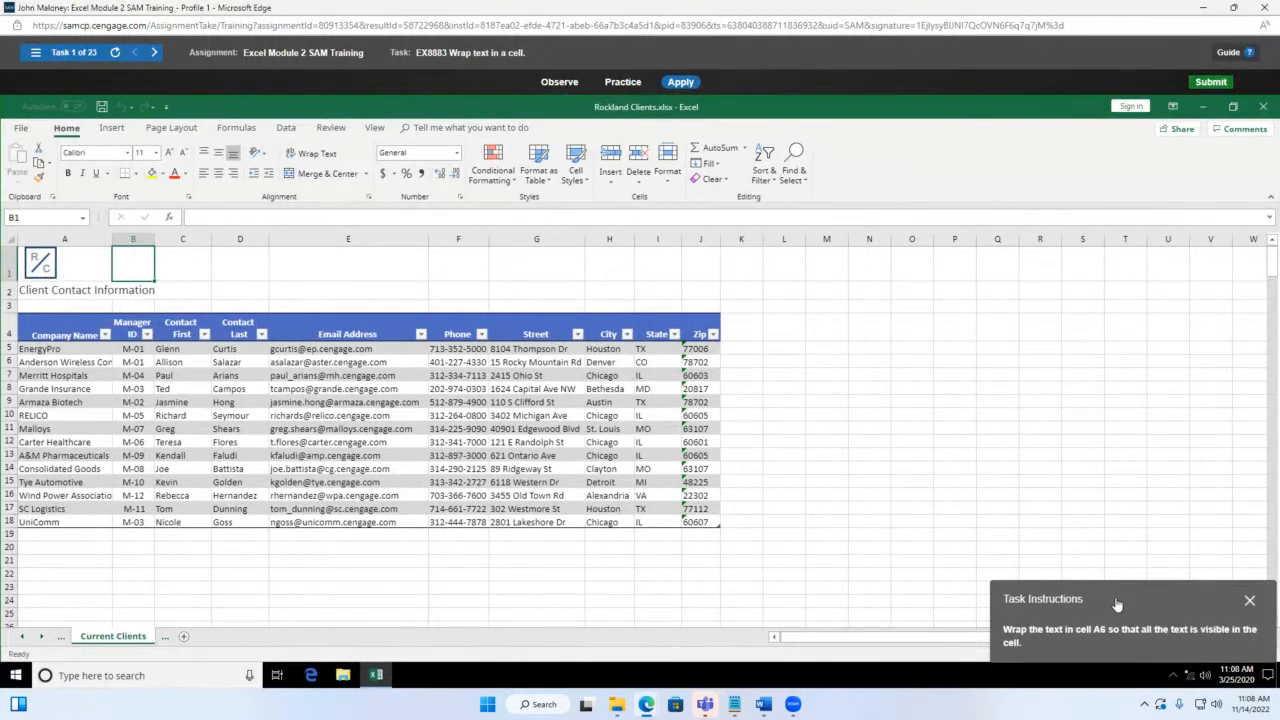
Step: Apply Wrap Text to cell A6 so the full company name shows
{"action": "left_click_drag", "start_coordinate": [1117, 606], "coordinate": [918, 370]}
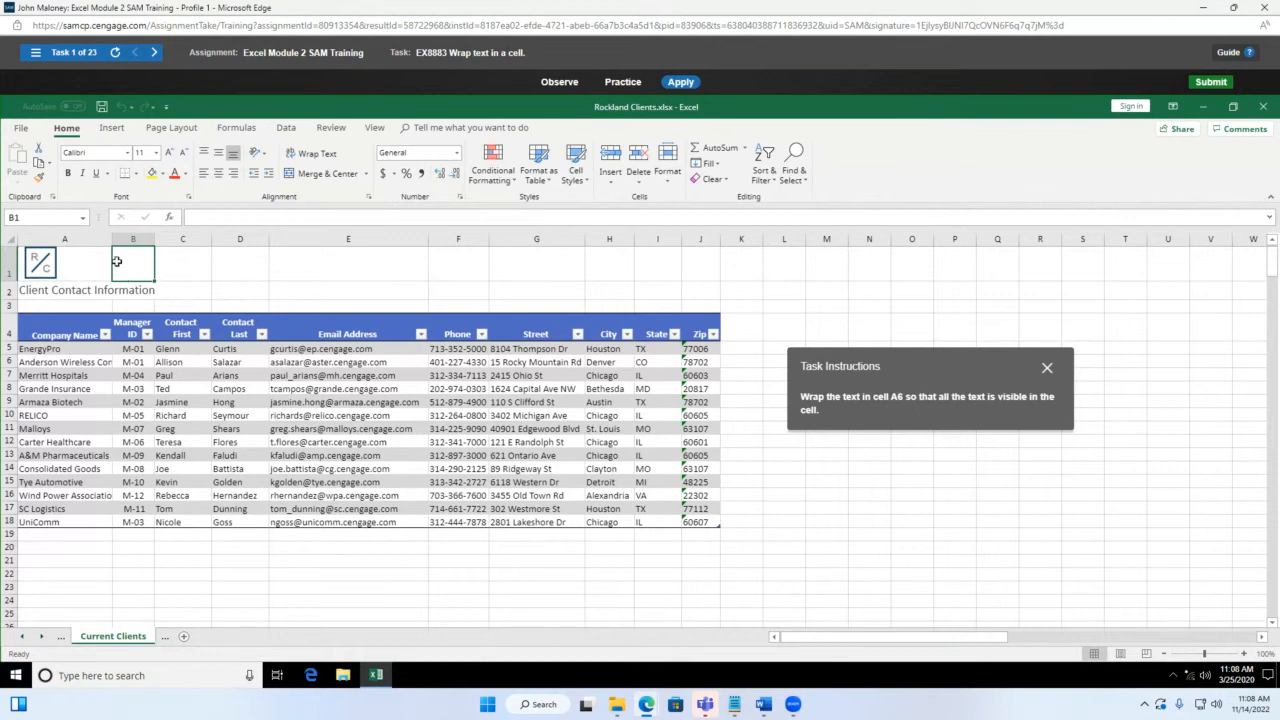
{"action": "left_click", "coordinate": [36, 365]}
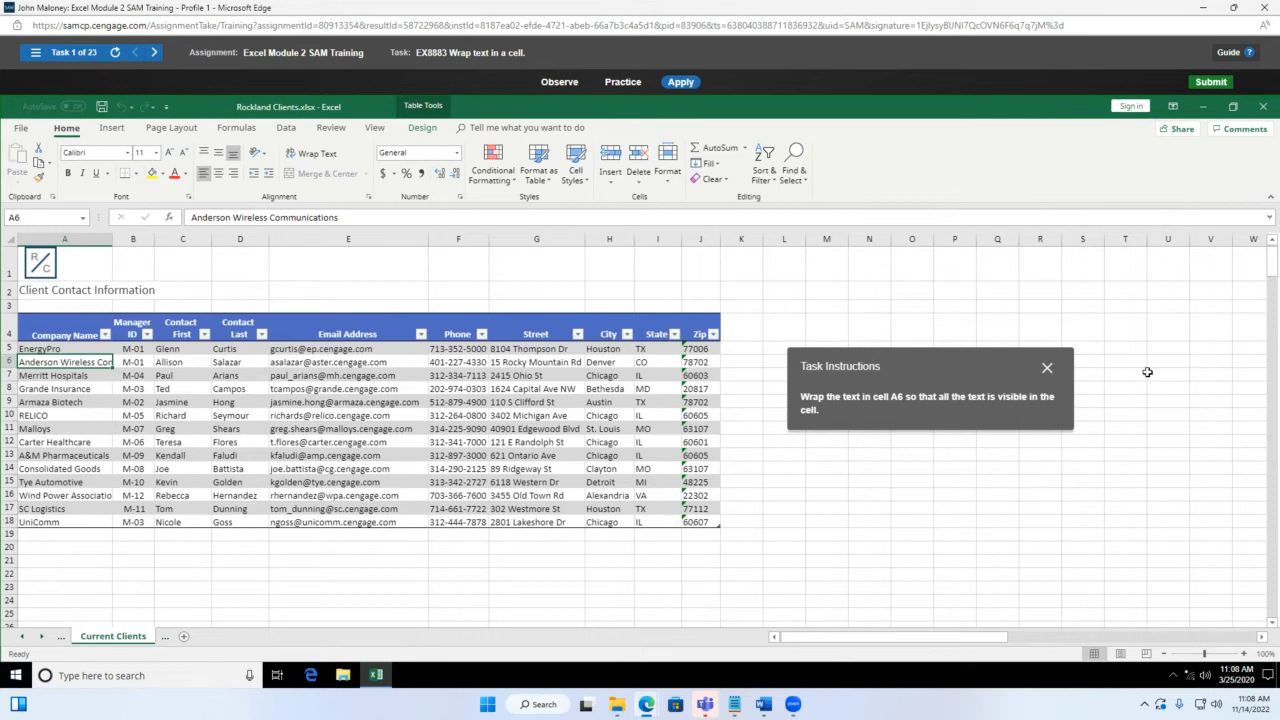
{"action": "left_click", "coordinate": [70, 349]}
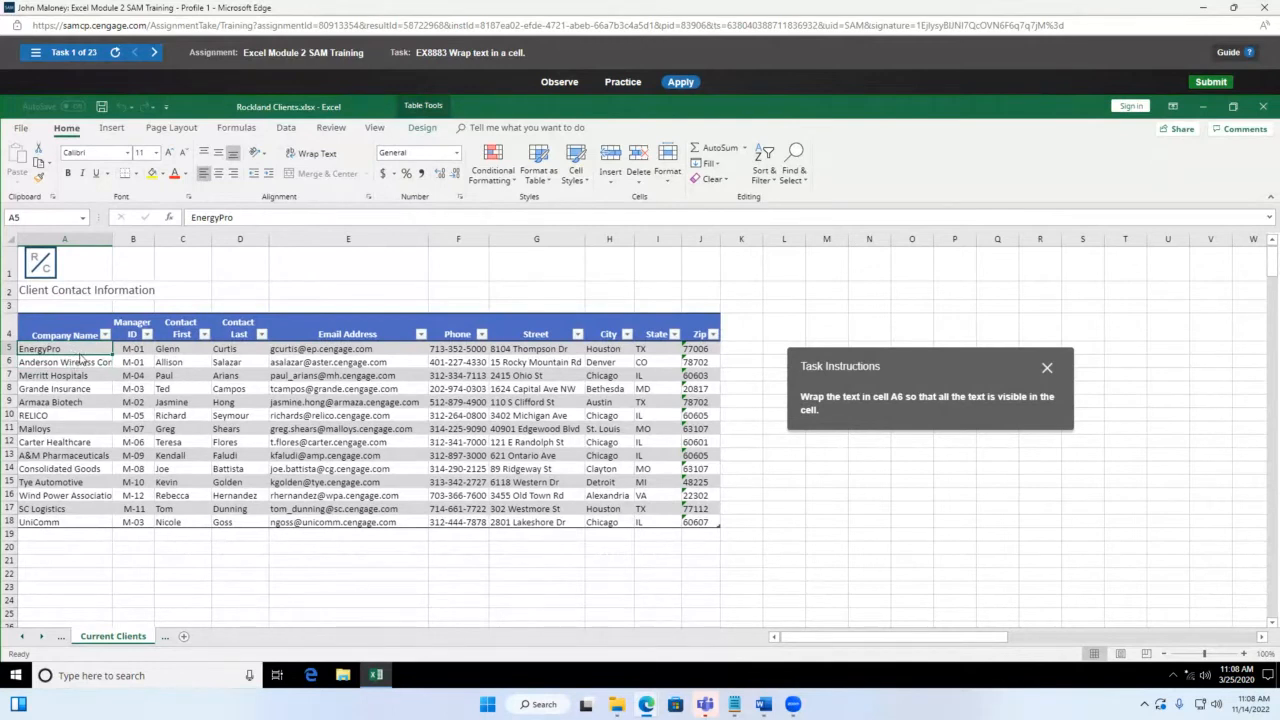
{"action": "left_click", "coordinate": [82, 362]}
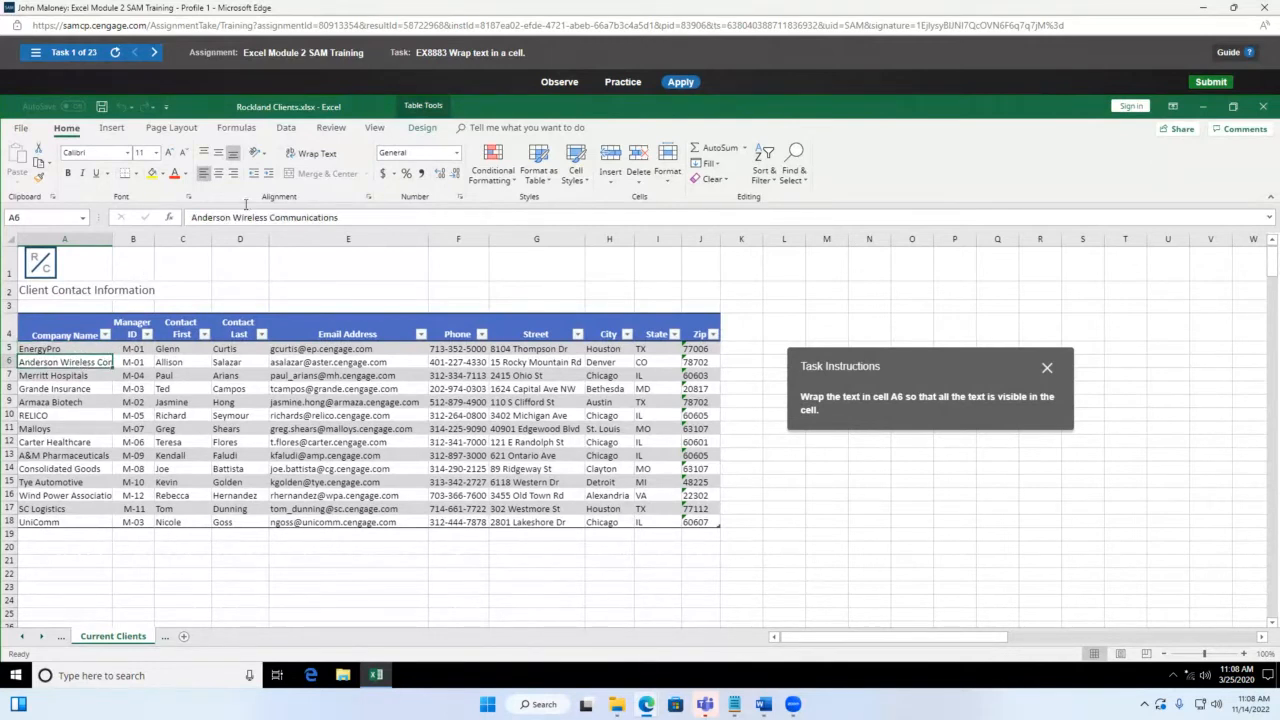
{"action": "left_click", "coordinate": [320, 155]}
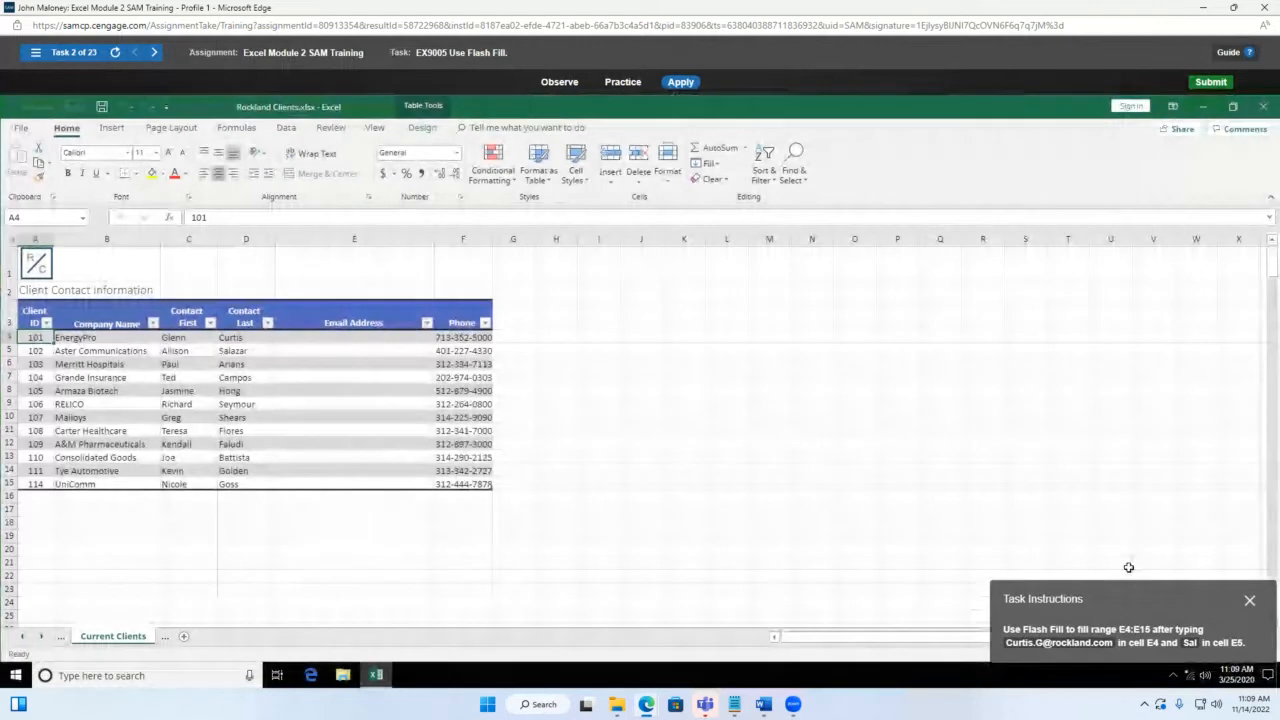
{"action": "left_click_drag", "start_coordinate": [1147, 600], "coordinate": [728, 262]}
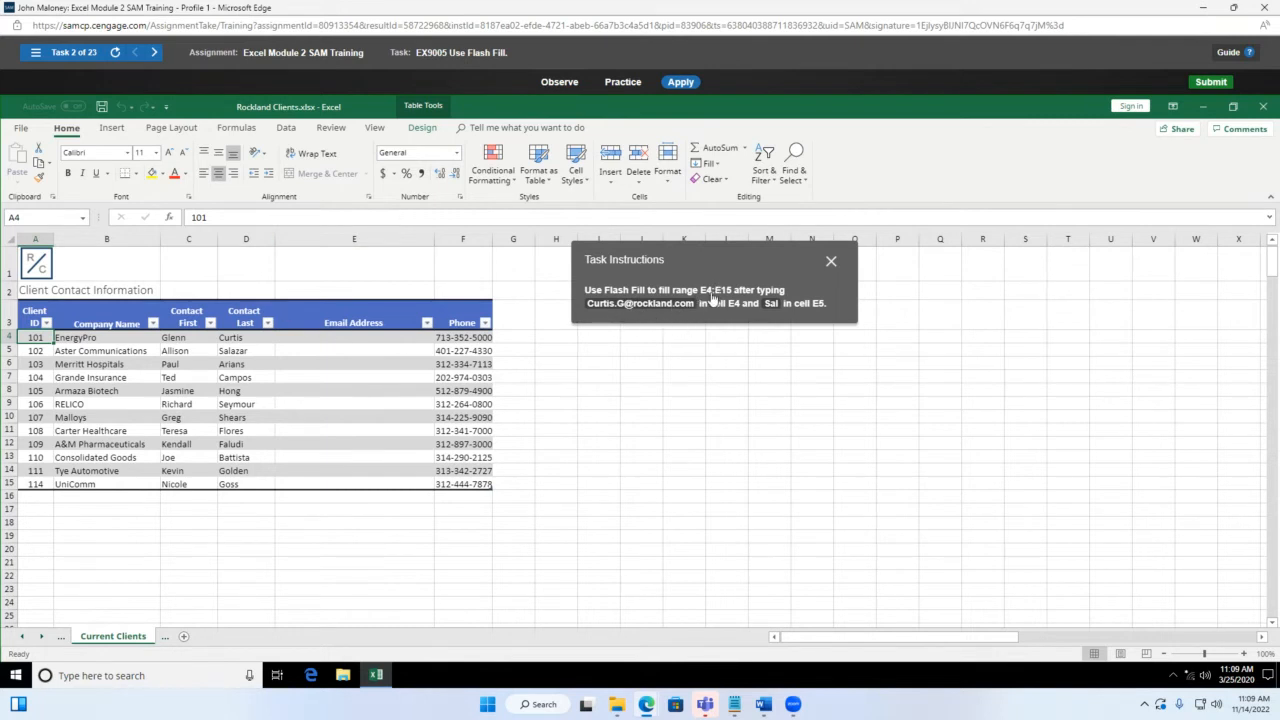
{"action": "left_click", "coordinate": [342, 338]}
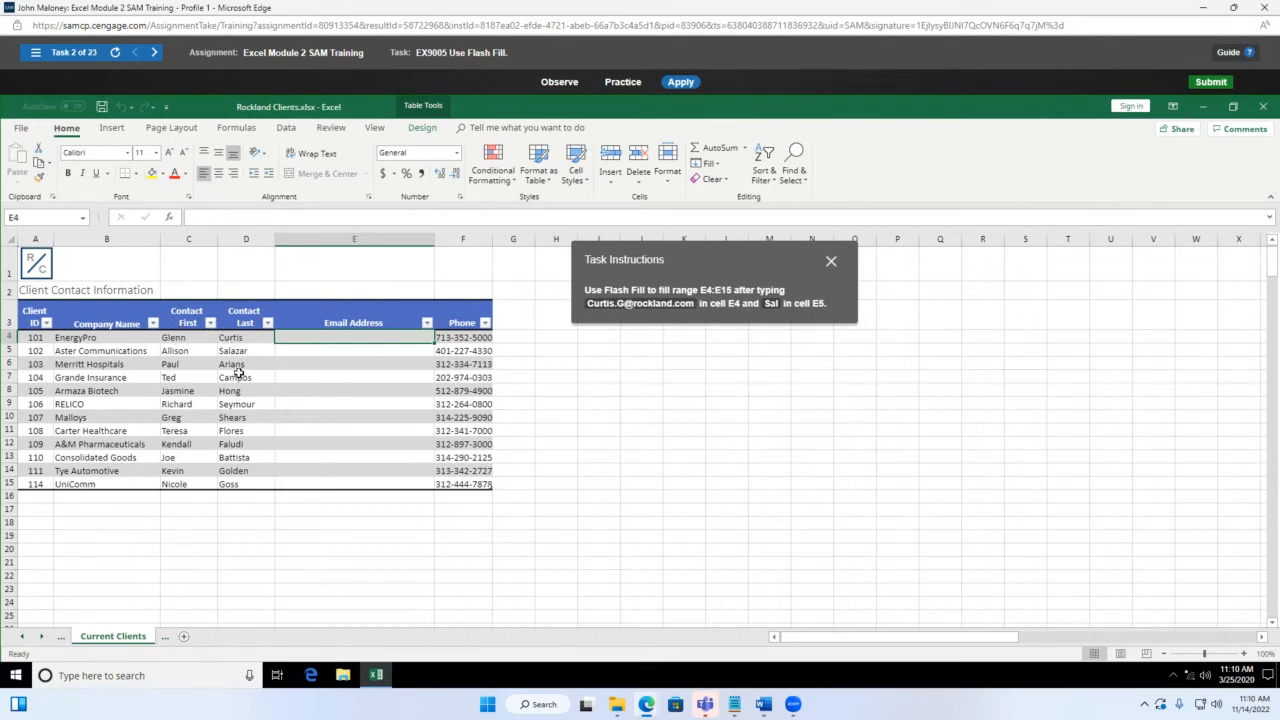
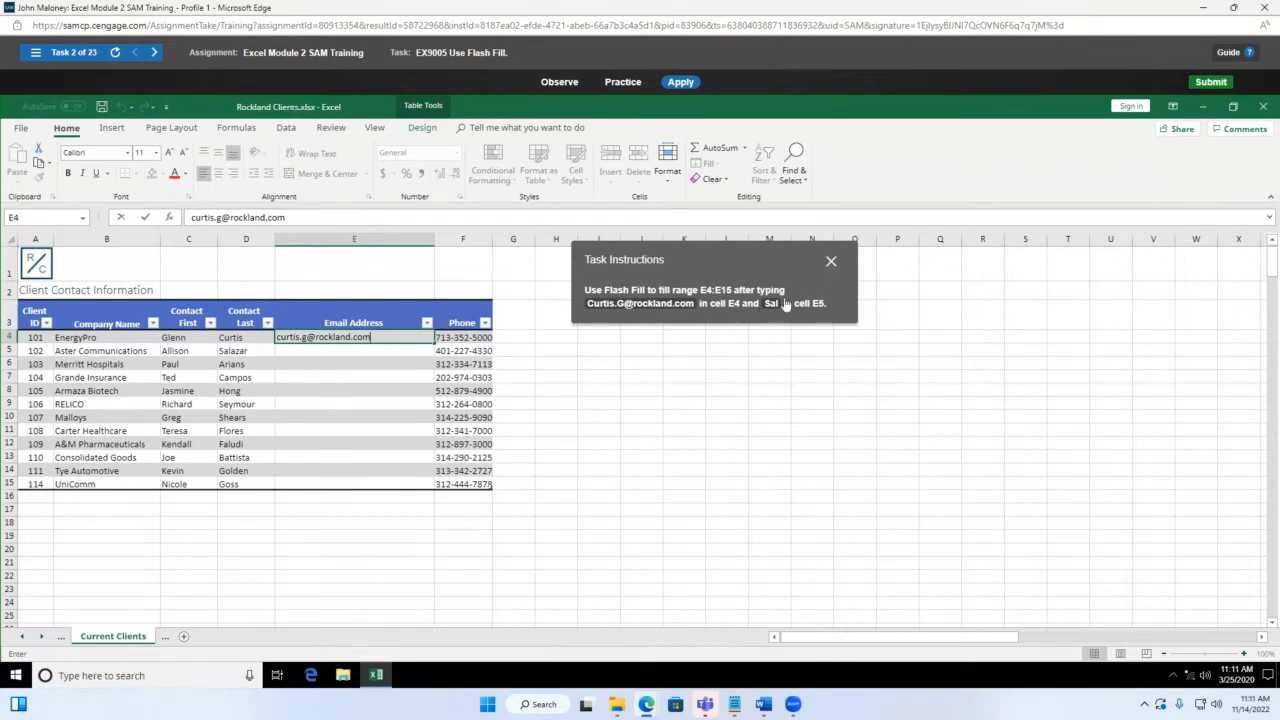
Step: Enter the first client's sample email address in E4, built from last name and first initial
{"action": "left_click", "coordinate": [334, 349]}
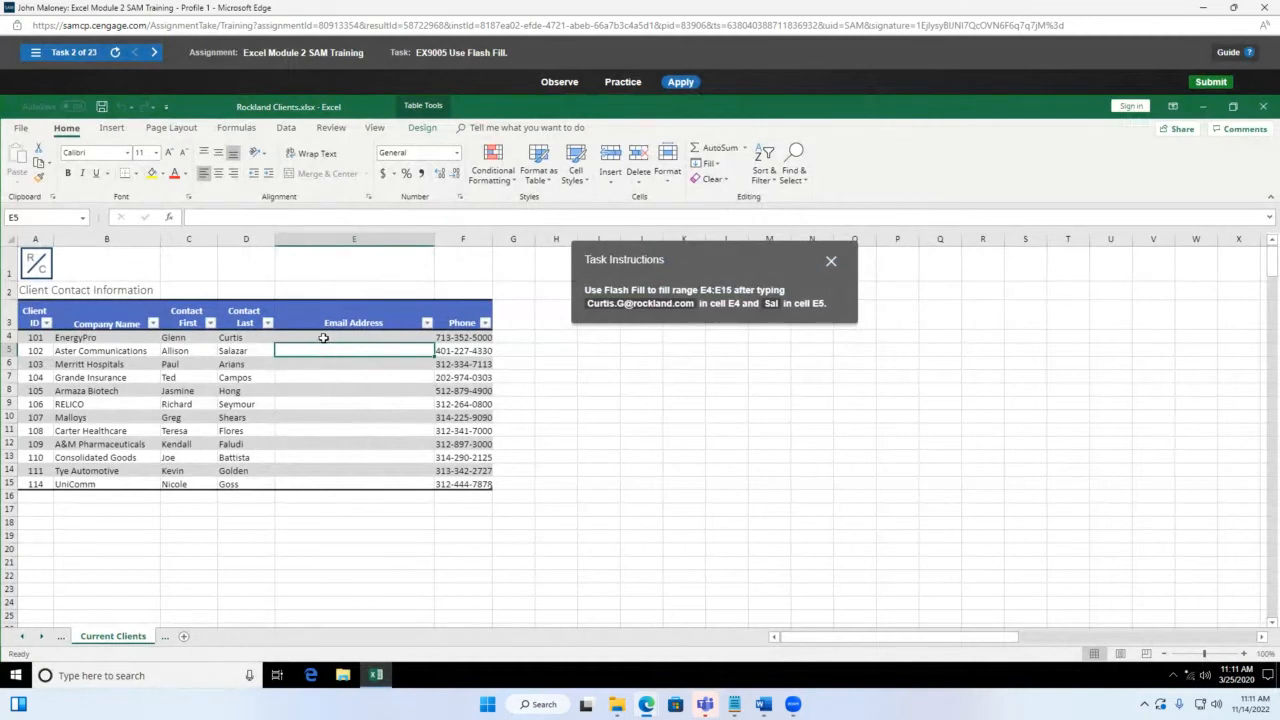
{"action": "left_click", "coordinate": [324, 340]}
{"action": "type", "text": "curtis"}
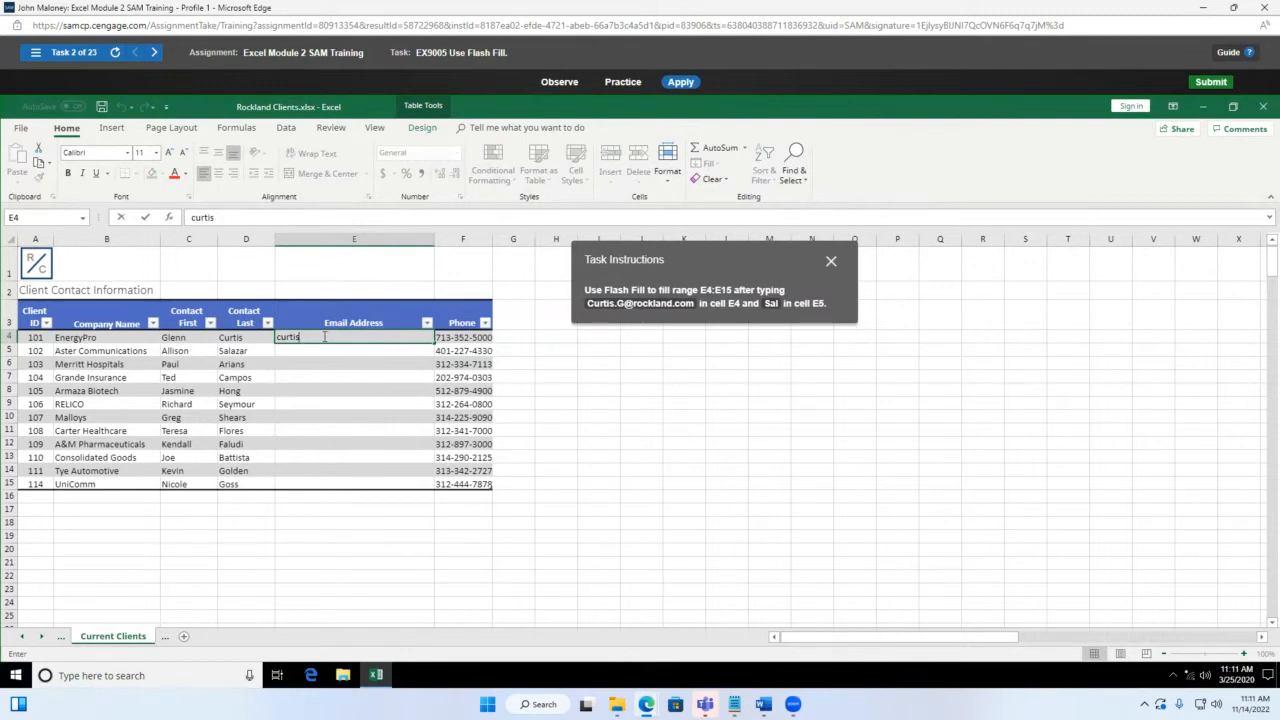
{"action": "key", "text": "BackSpace"}
{"action": "key", "text": "BackSpace"}
{"action": "key", "text": "BackSpace"}
{"action": "key", "text": "BackSpace"}
{"action": "key", "text": "BackSpace"}
{"action": "key", "text": "BackSpace"}
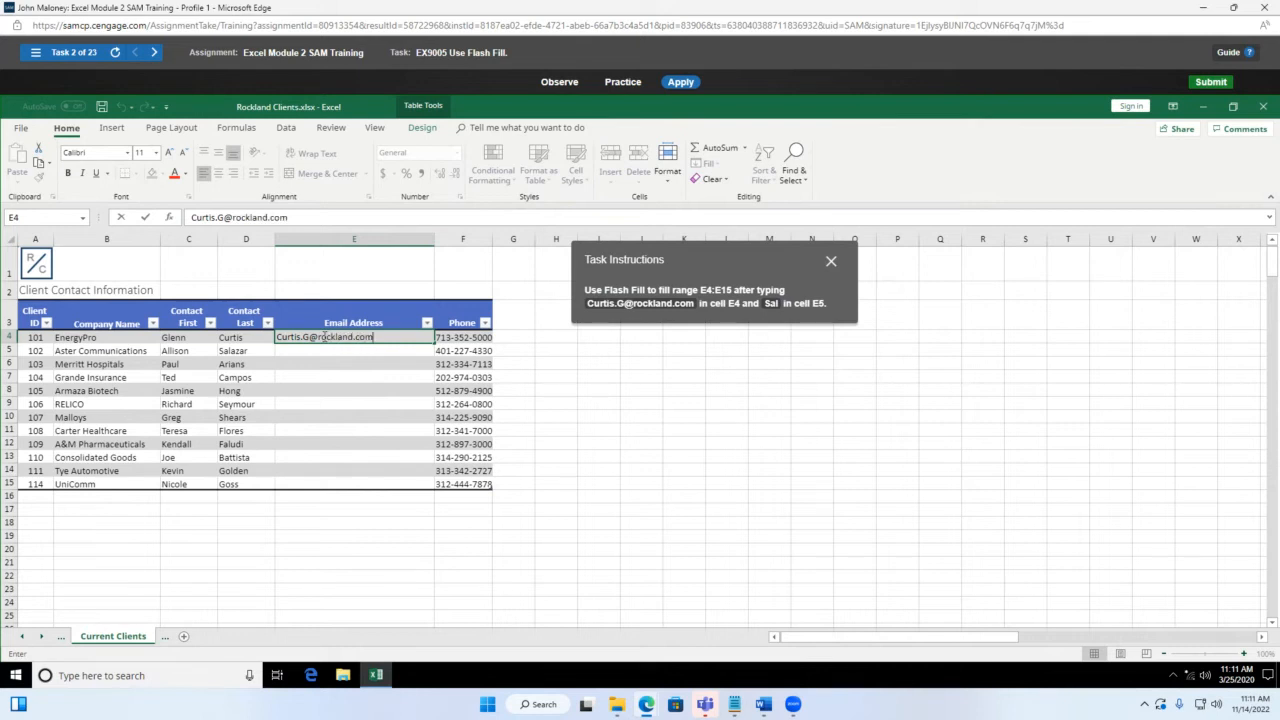
{"action": "key", "text": "Return"}
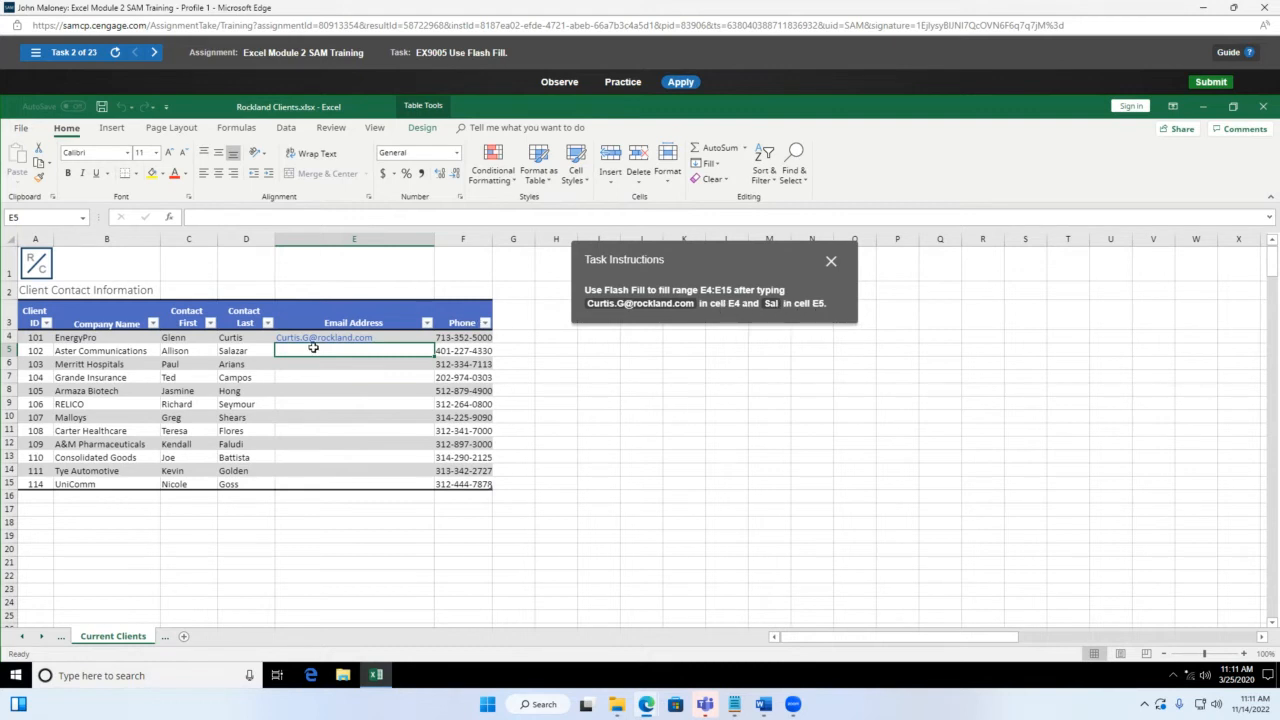
Step: Start the next client's email in E5 and accept Flash Fill's suggestions down column E
{"action": "type", "text": "Sa"}
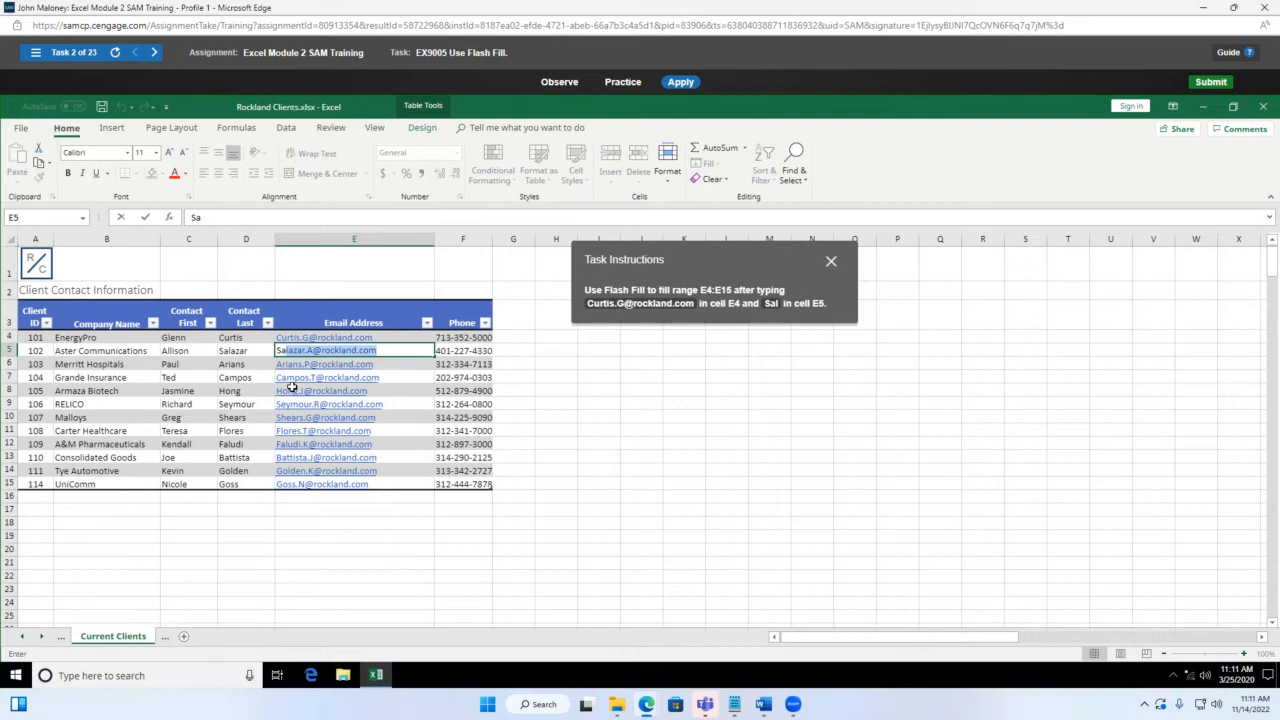
{"action": "type", "text": "l"}
{"action": "key", "text": "Return"}
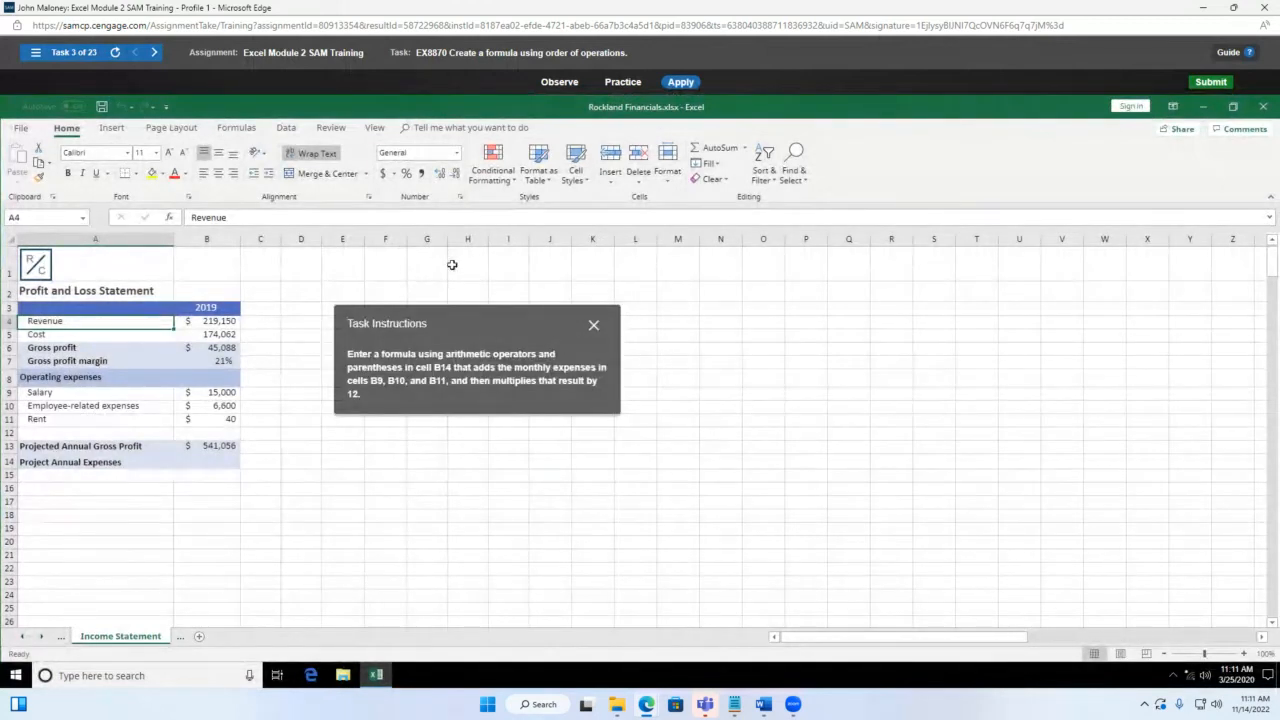
Step: Enter =(B9:B11)*12 in B14 to annualize the monthly expenses
{"action": "left_click_drag", "start_coordinate": [520, 323], "coordinate": [660, 280]}
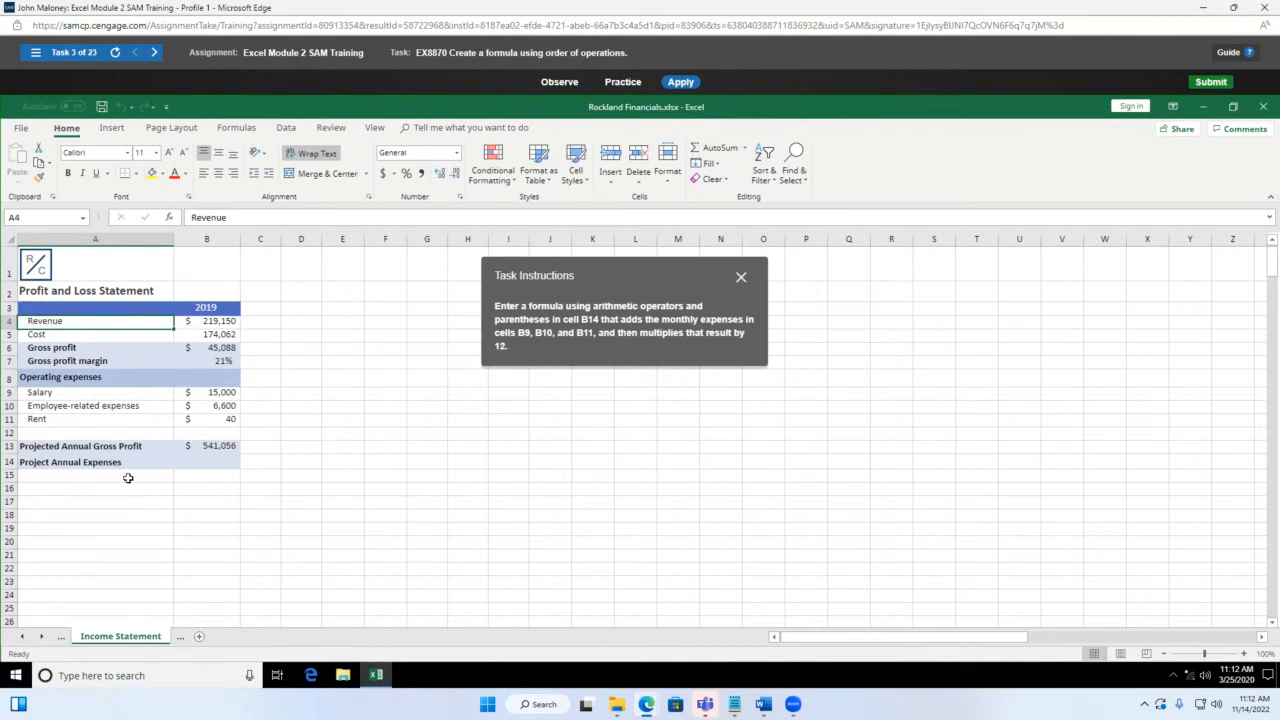
{"action": "left_click", "coordinate": [205, 467]}
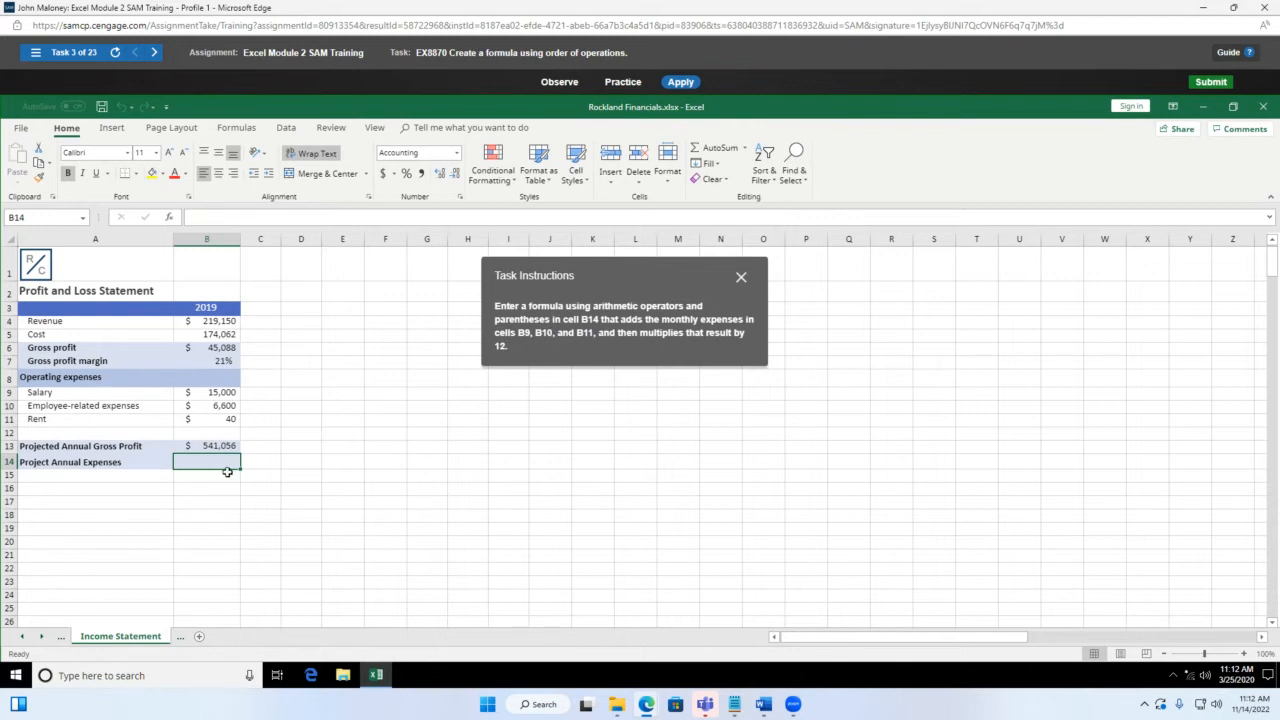
{"action": "type", "text": "=("}
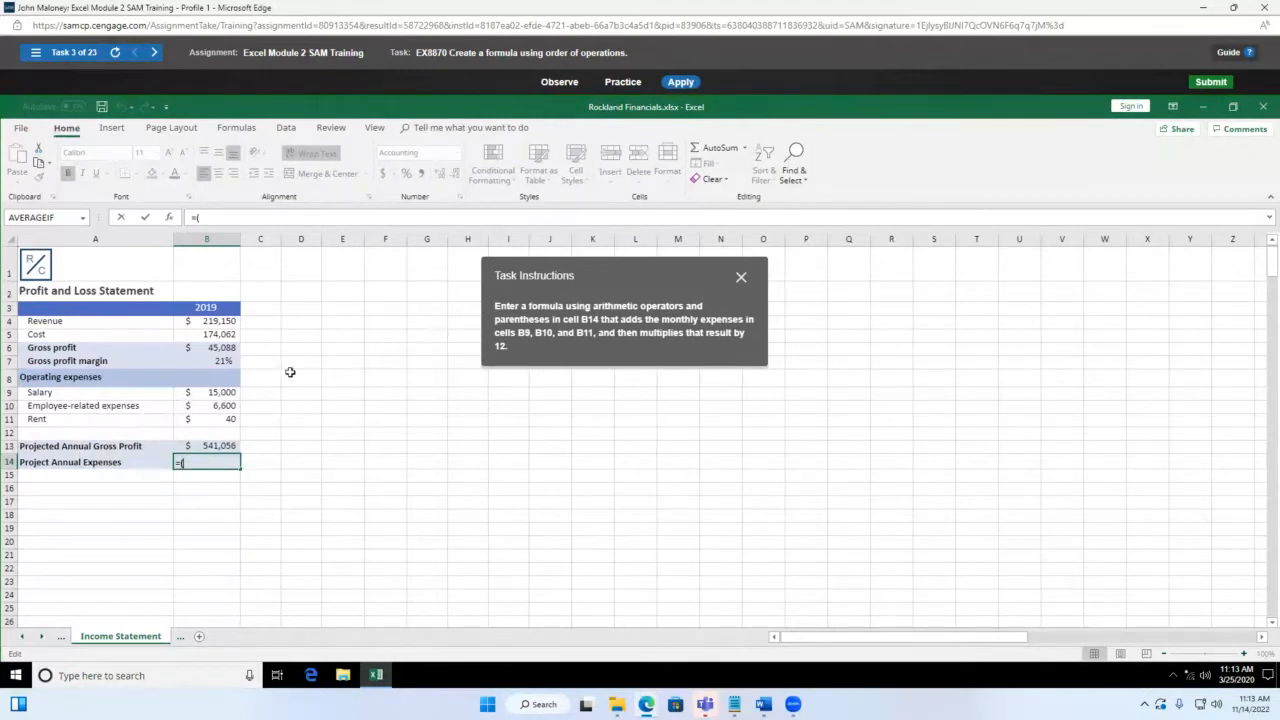
{"action": "left_click_drag", "start_coordinate": [215, 392], "coordinate": [222, 418]}
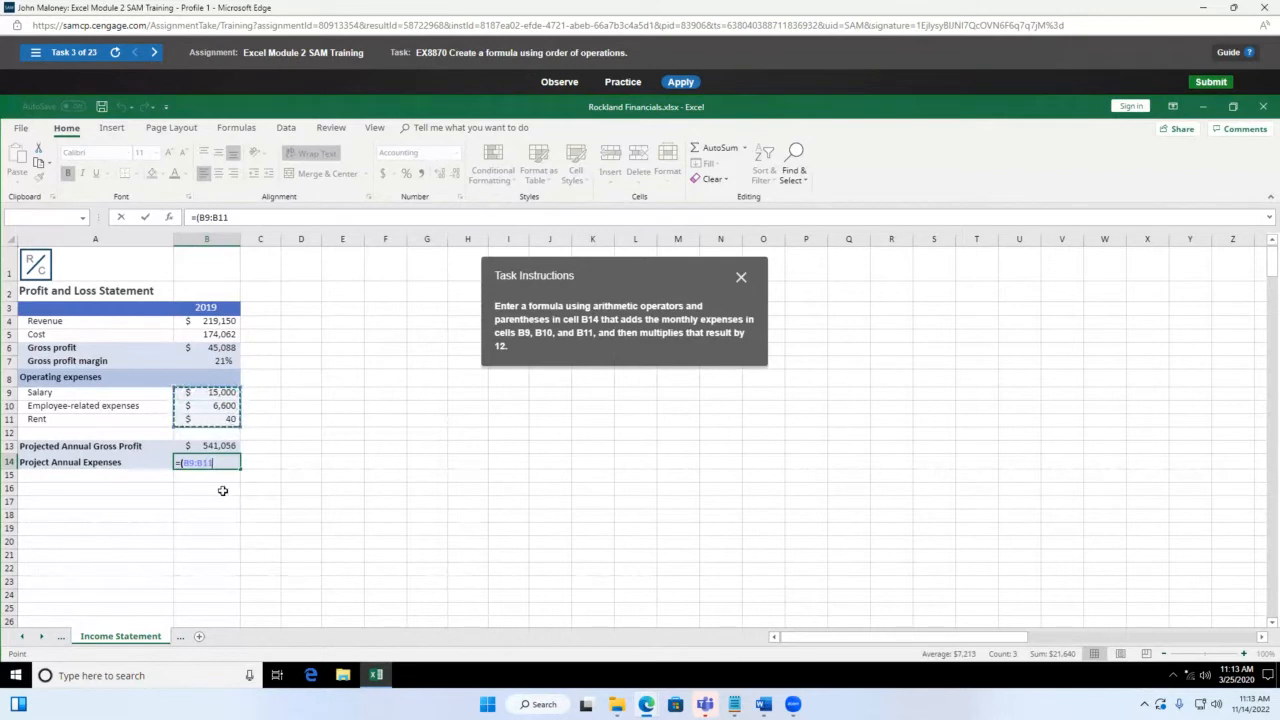
{"action": "type", "text": ")*12"}
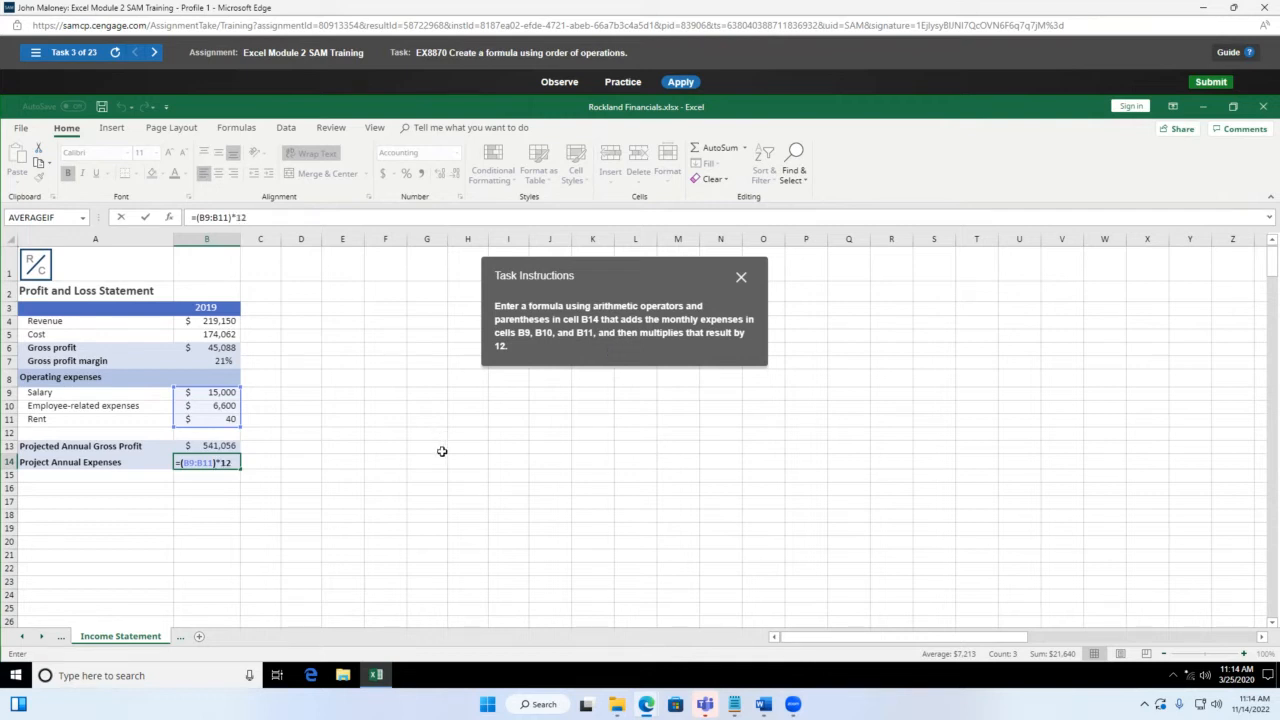
{"action": "key", "text": "Return"}
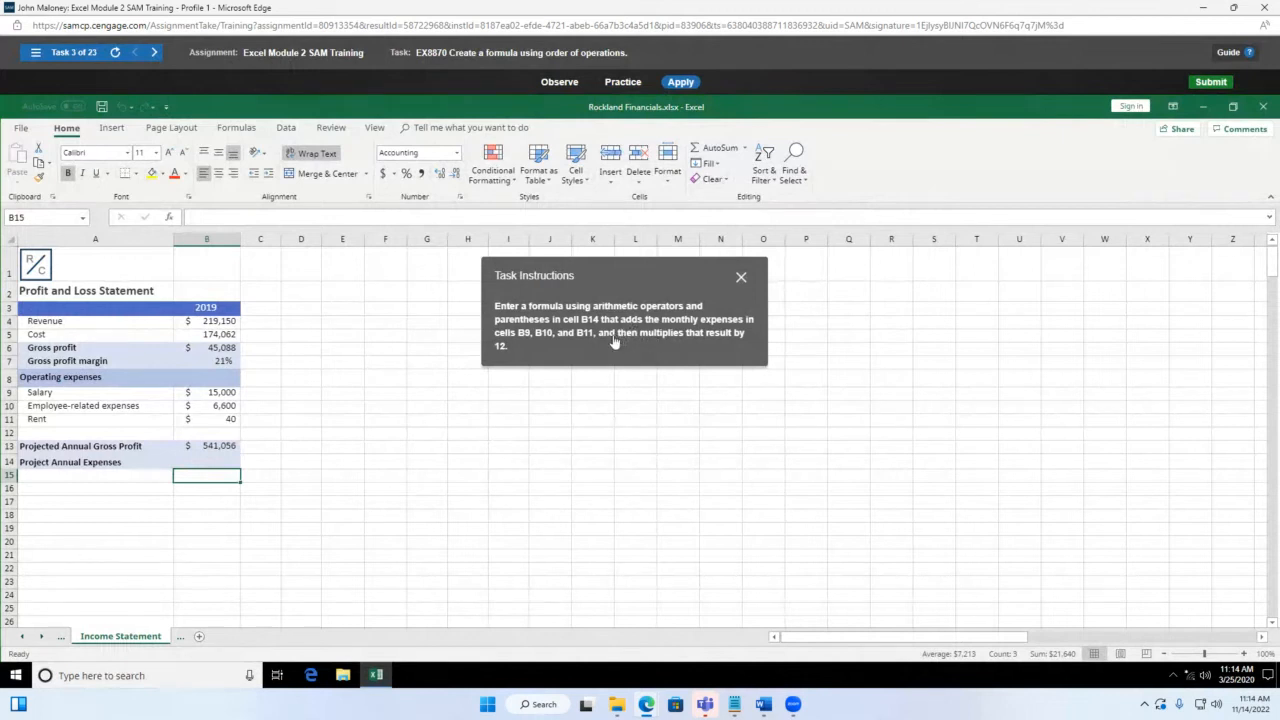
Step: Enter =(B9+B10+B11)*12 in B14 so annual expenses total $259,680
{"action": "left_click", "coordinate": [205, 465]}
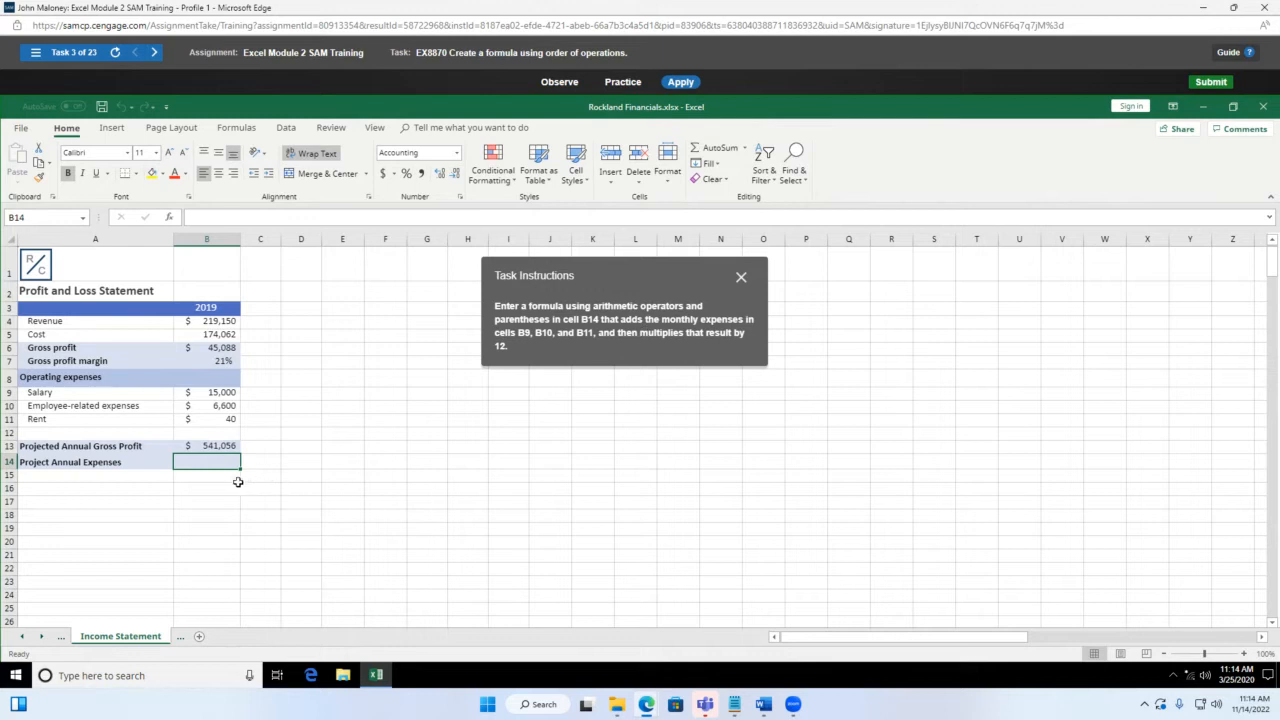
{"action": "type", "text": "="}
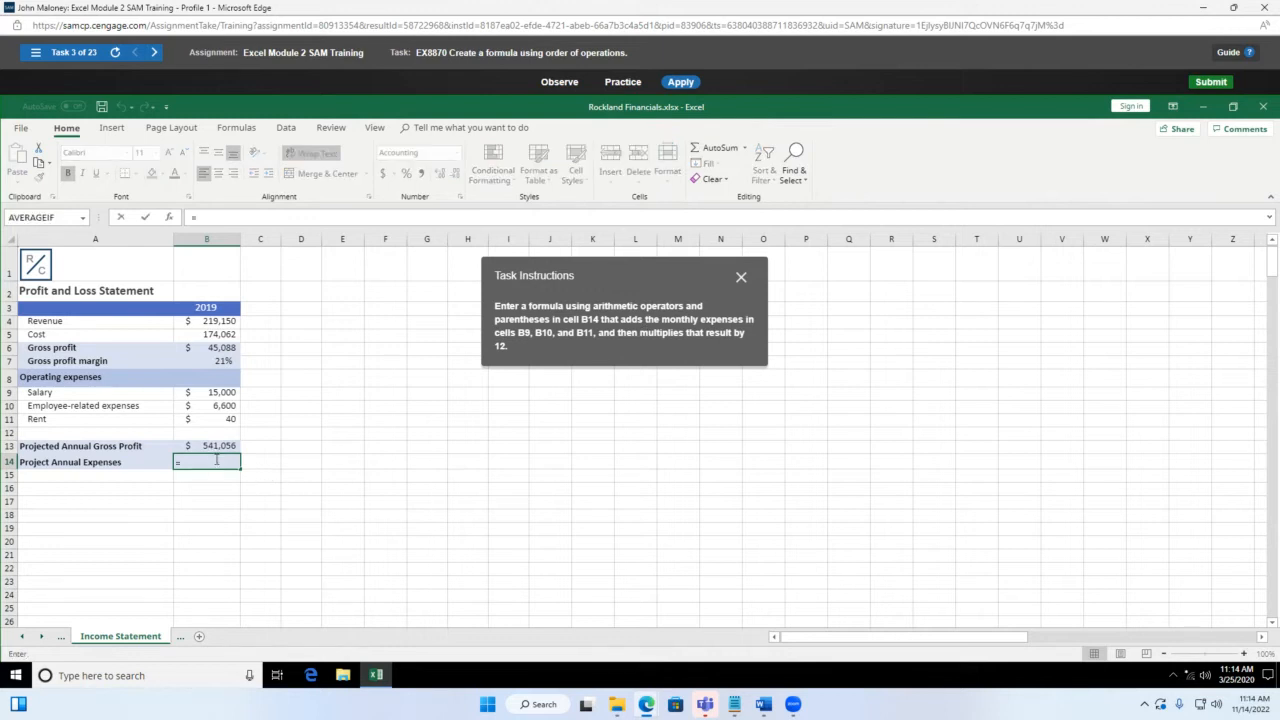
{"action": "type", "text": "(b9+"}
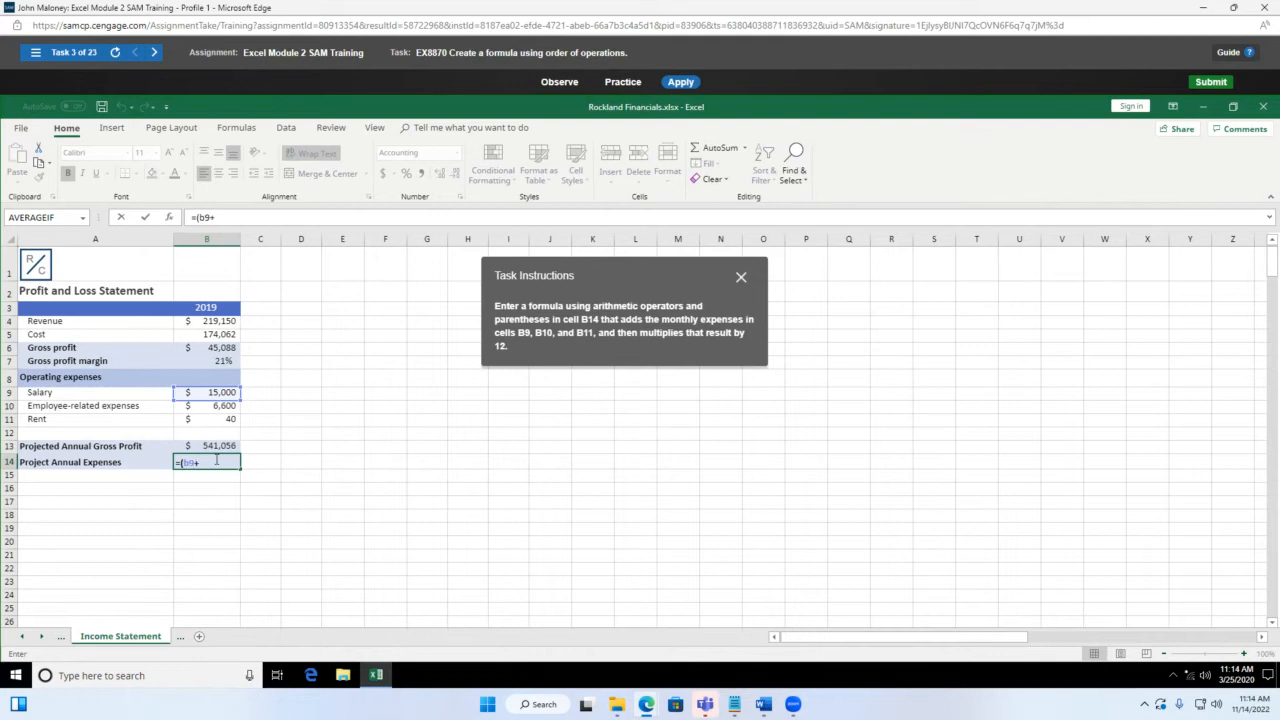
{"action": "type", "text": "b10+"}
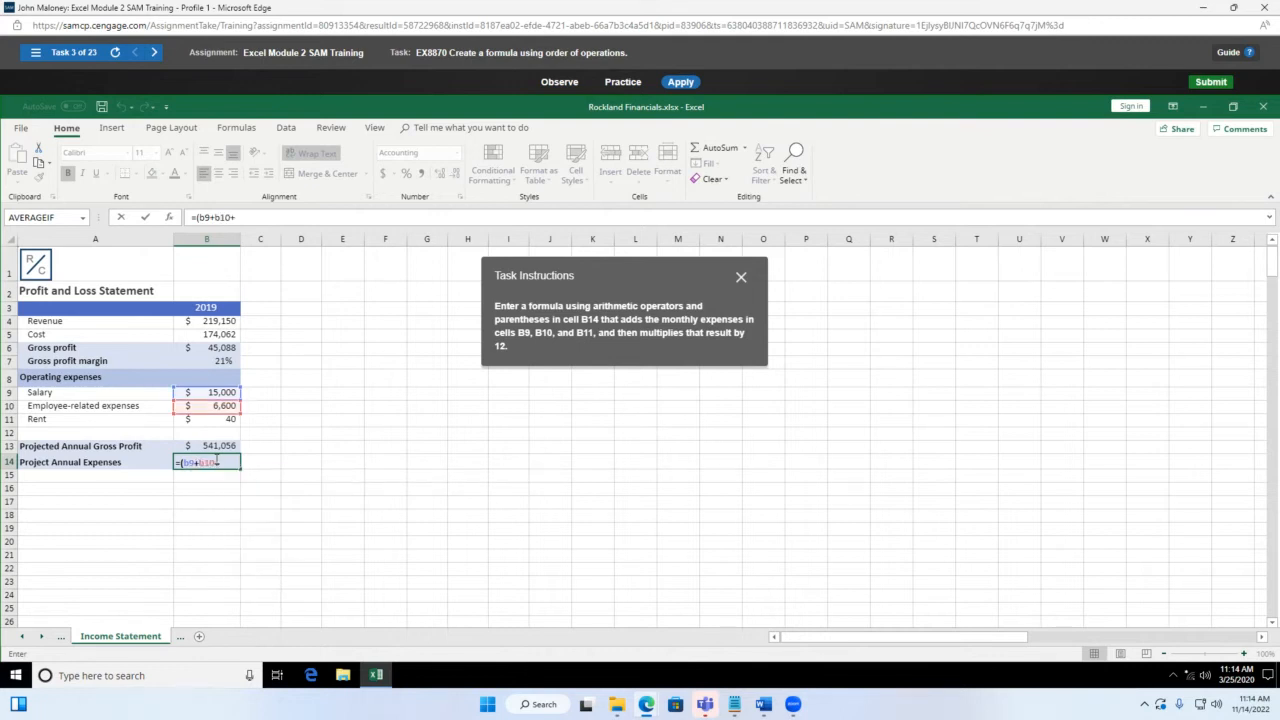
{"action": "type", "text": "b11"}
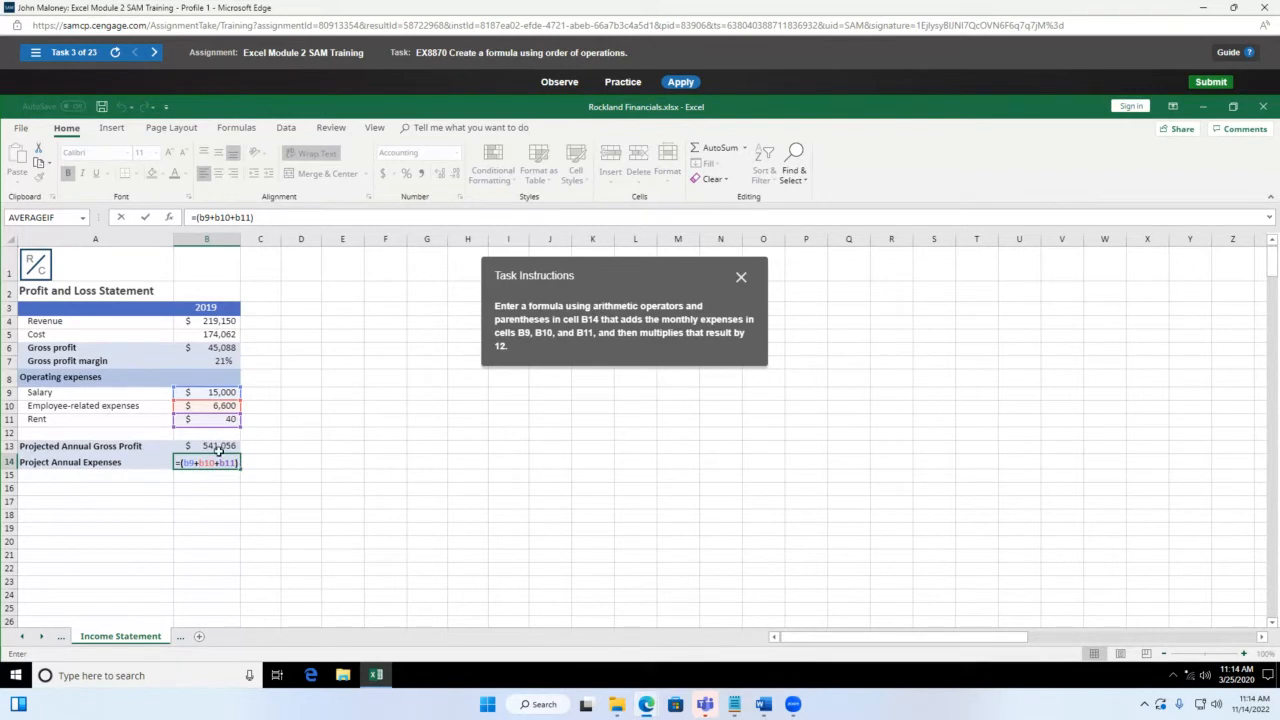
{"action": "type", "text": "*"}
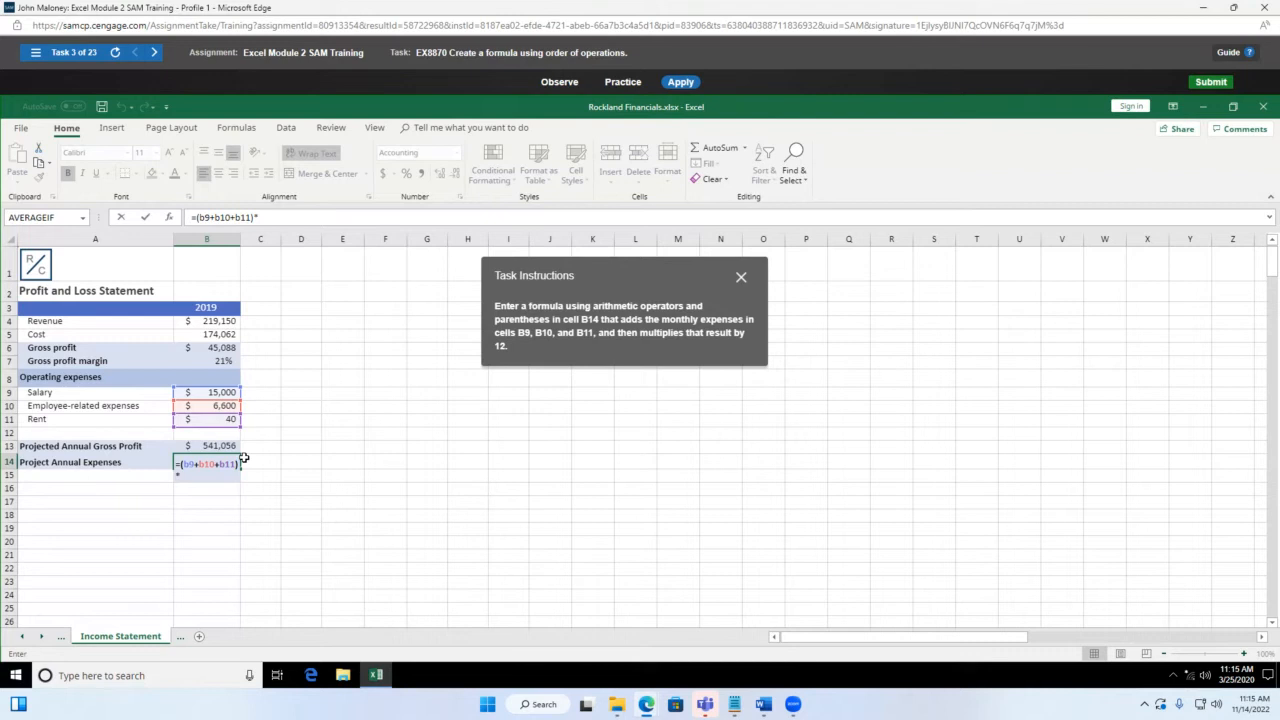
{"action": "key", "text": "Return"}
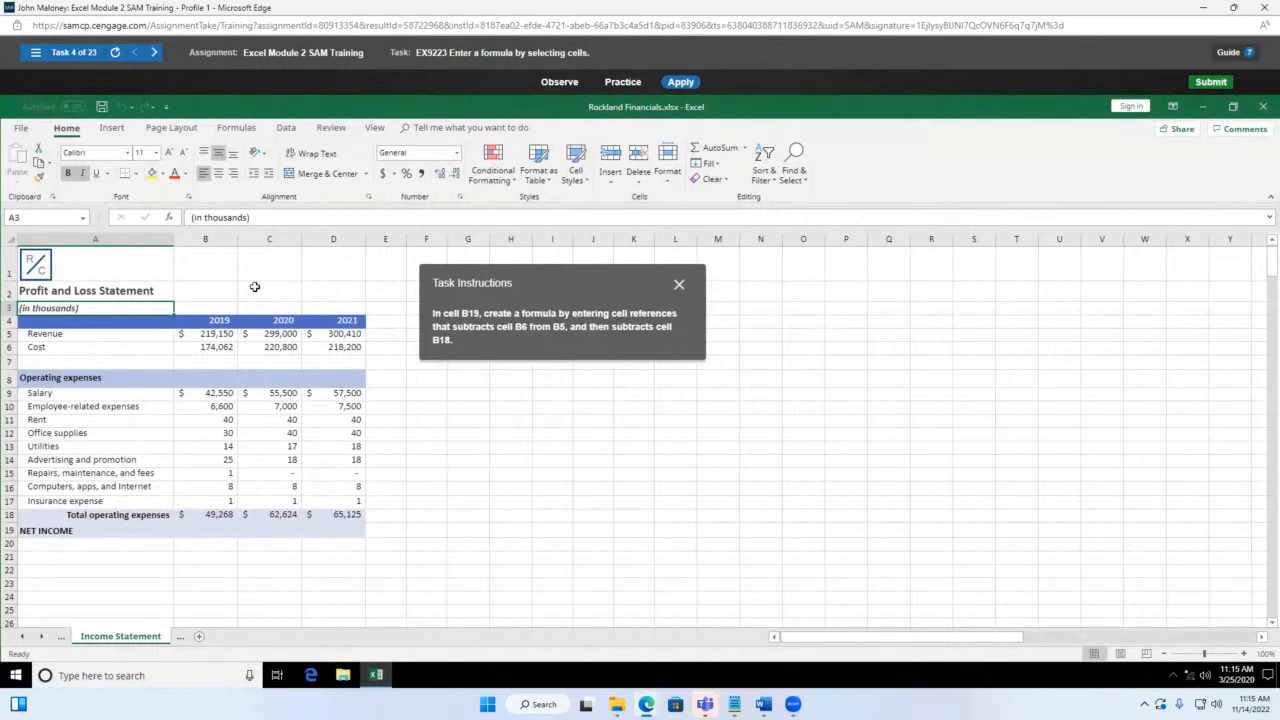
Step: Select B19 beside NET INCOME and enter an equals sign to start its formula
{"action": "left_click", "coordinate": [209, 534]}
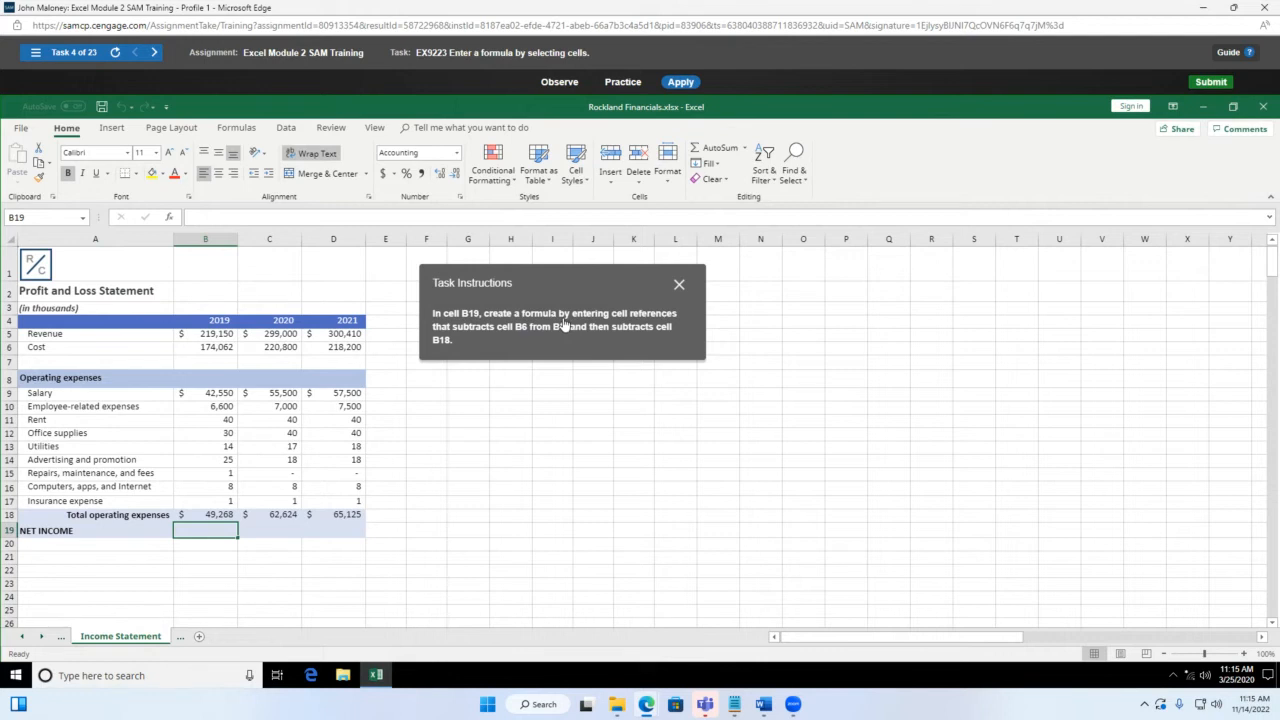
{"action": "type", "text": "="}
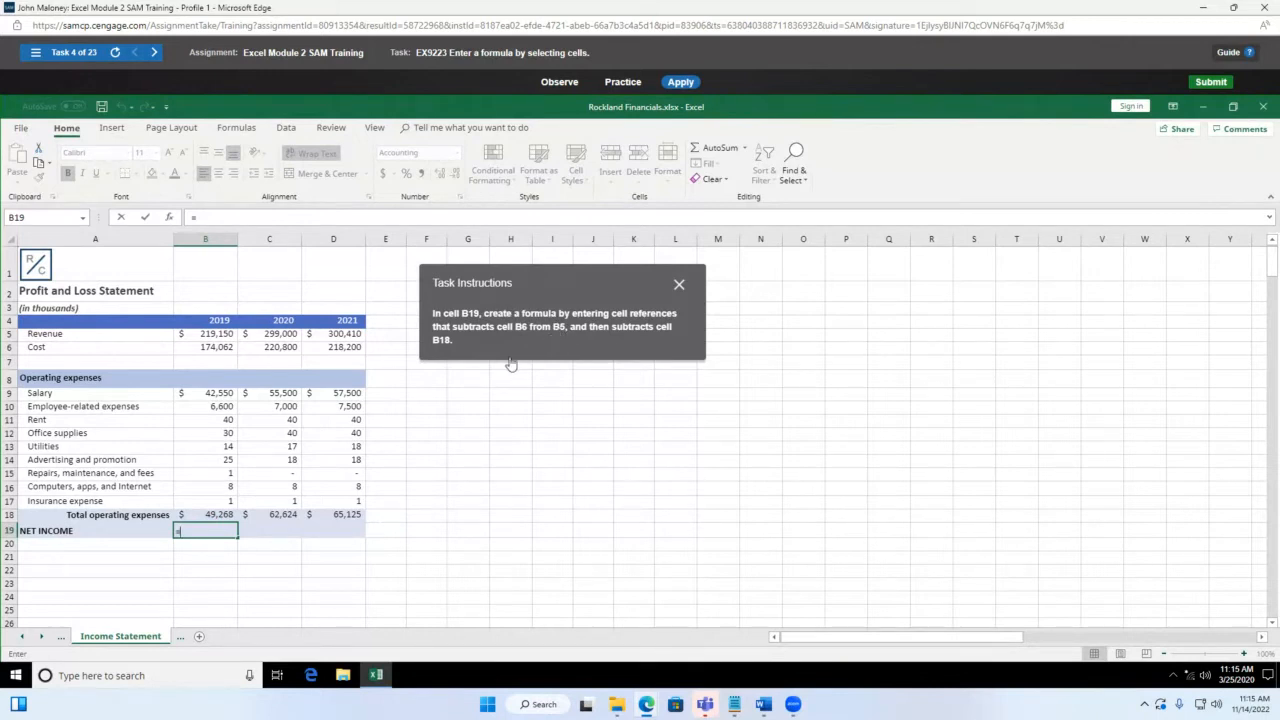
Step: Build =B5-B6-B18 in B19 so net income shows (4,180)
{"action": "left_click", "coordinate": [218, 322]}
{"action": "left_click", "coordinate": [220, 333]}
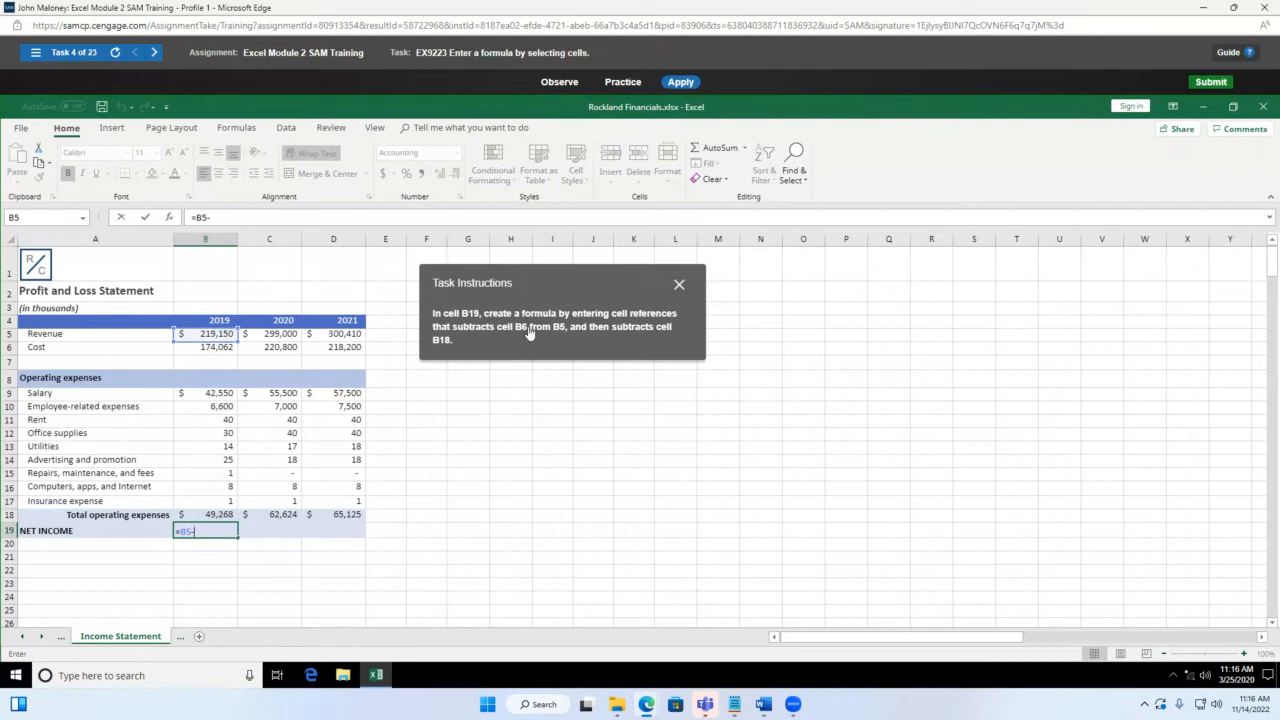
{"action": "left_click", "coordinate": [220, 349]}
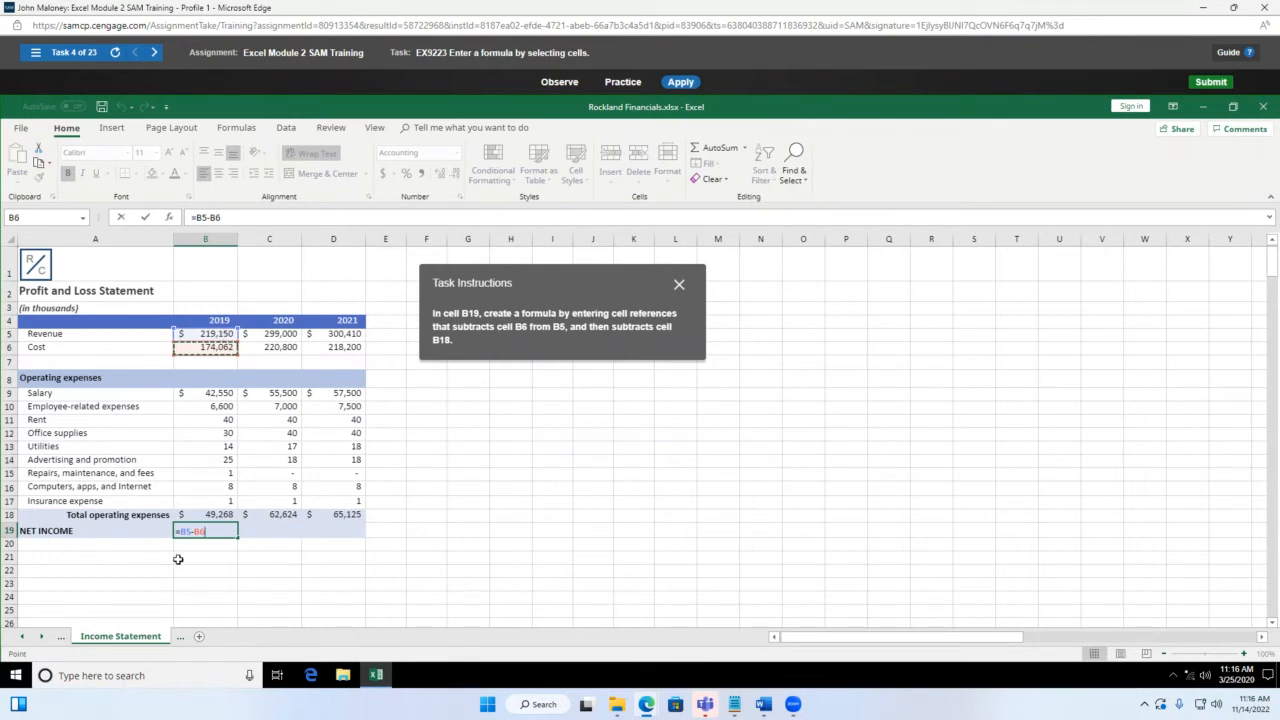
{"action": "type", "text": "-"}
{"action": "left_click", "coordinate": [214, 514]}
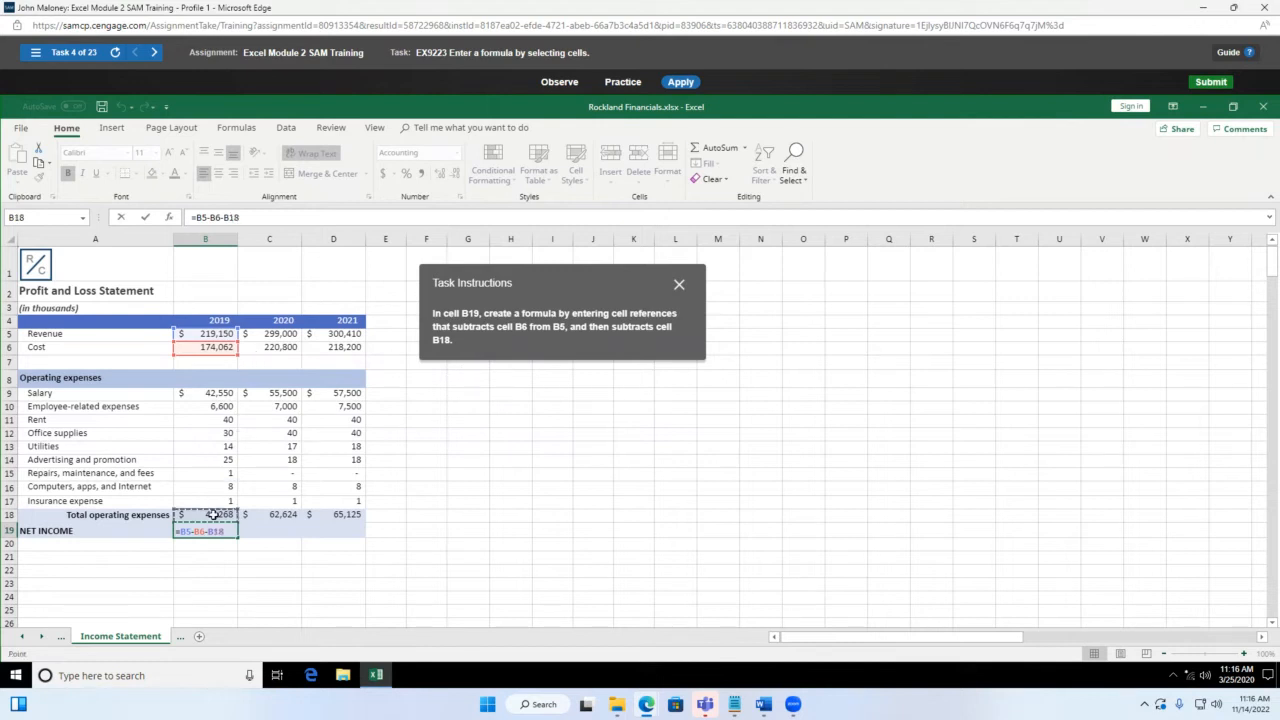
{"action": "key", "text": "Return"}
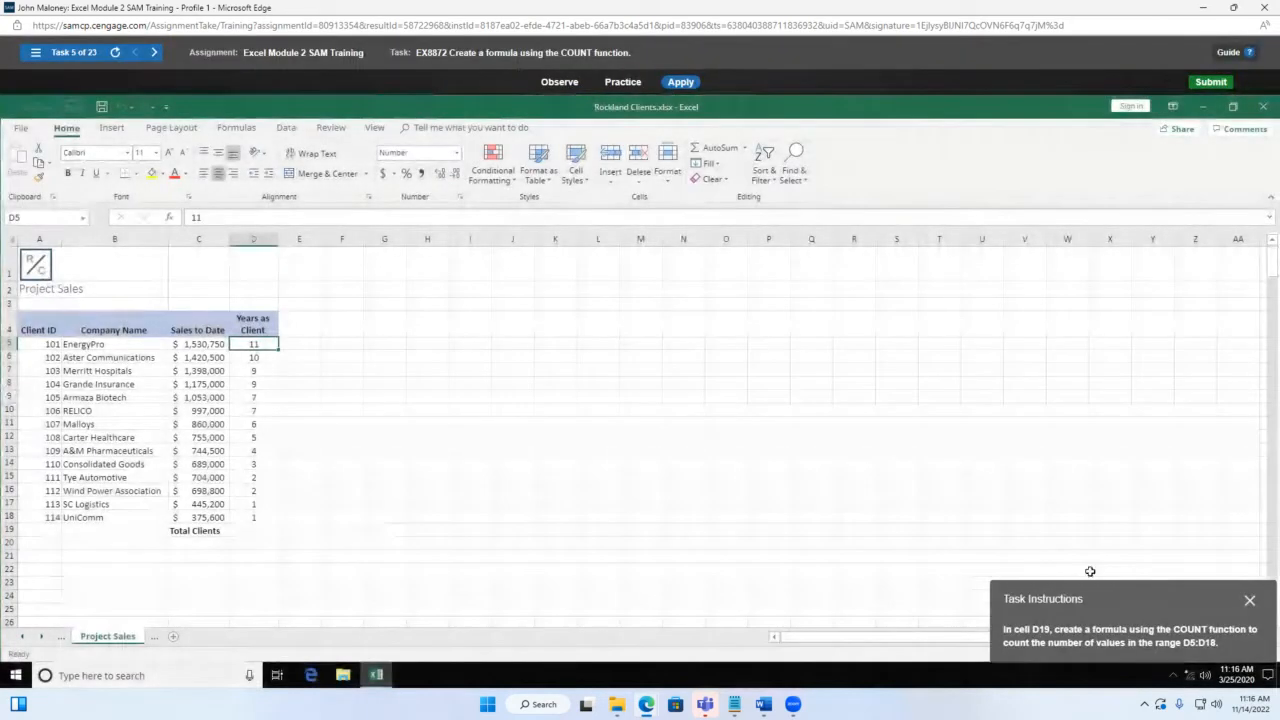
Step: Move the task instructions aside and type =coun in D19 next to Total Clients
{"action": "left_click_drag", "start_coordinate": [1143, 600], "coordinate": [566, 308]}
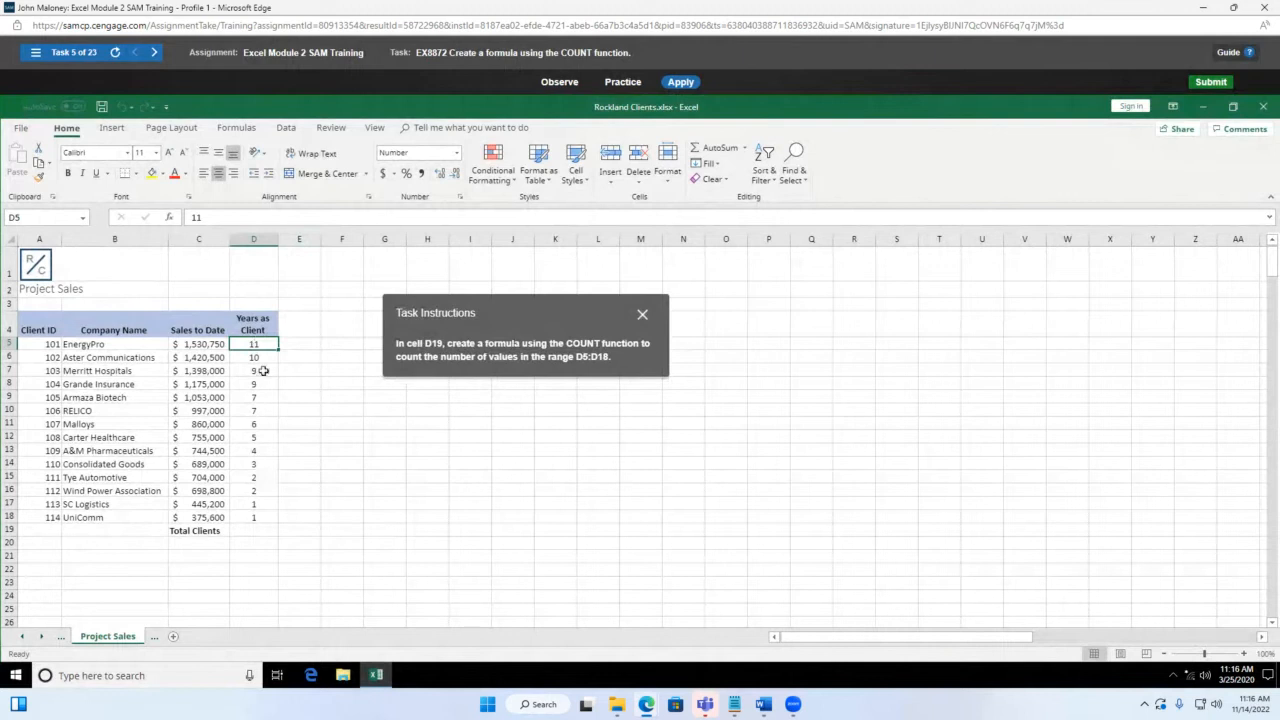
{"action": "left_click", "coordinate": [256, 530]}
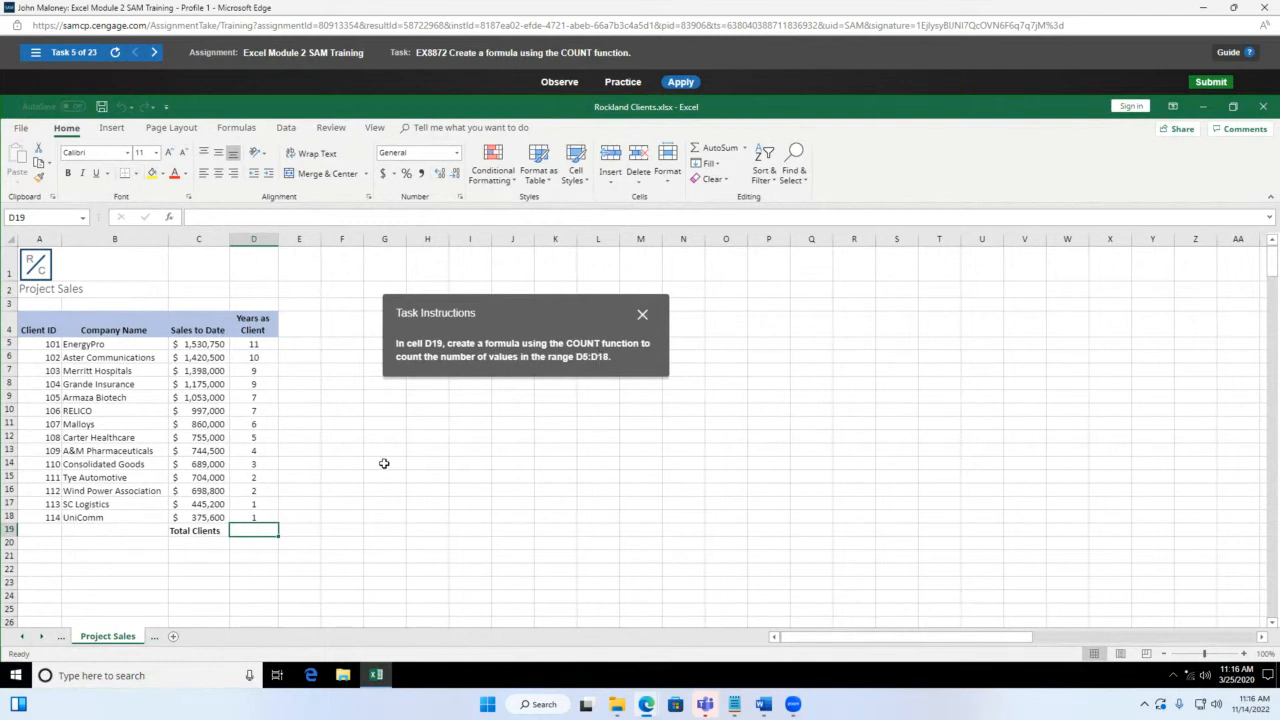
{"action": "type", "text": "=count"}
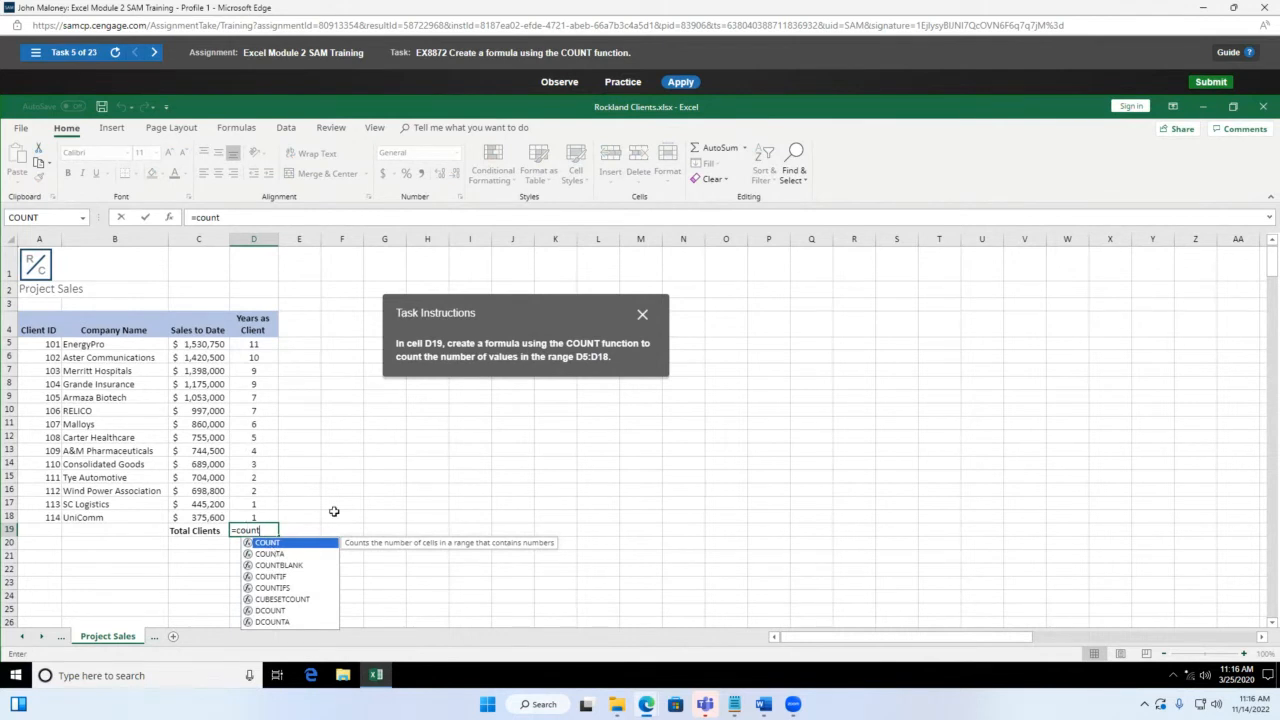
Step: Complete D19 as =COUNT(D5:D18), returning 14
{"action": "type", "text": "("}
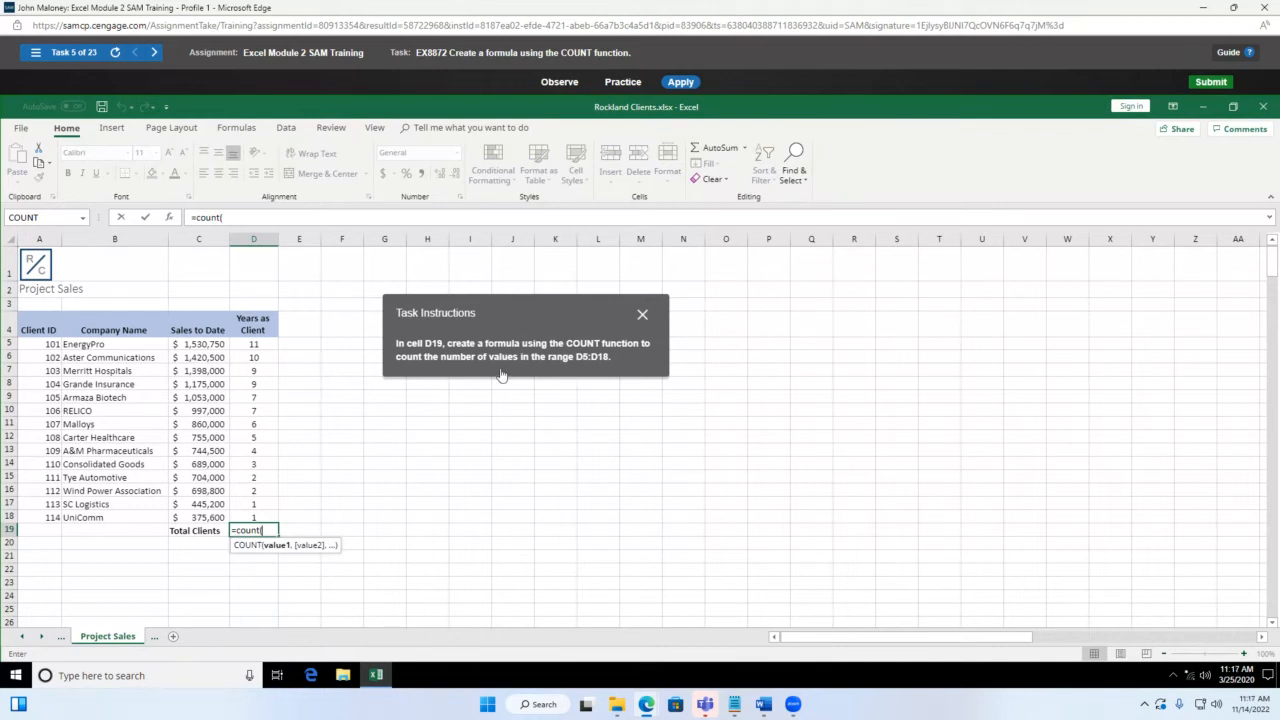
{"action": "left_click", "coordinate": [254, 345]}
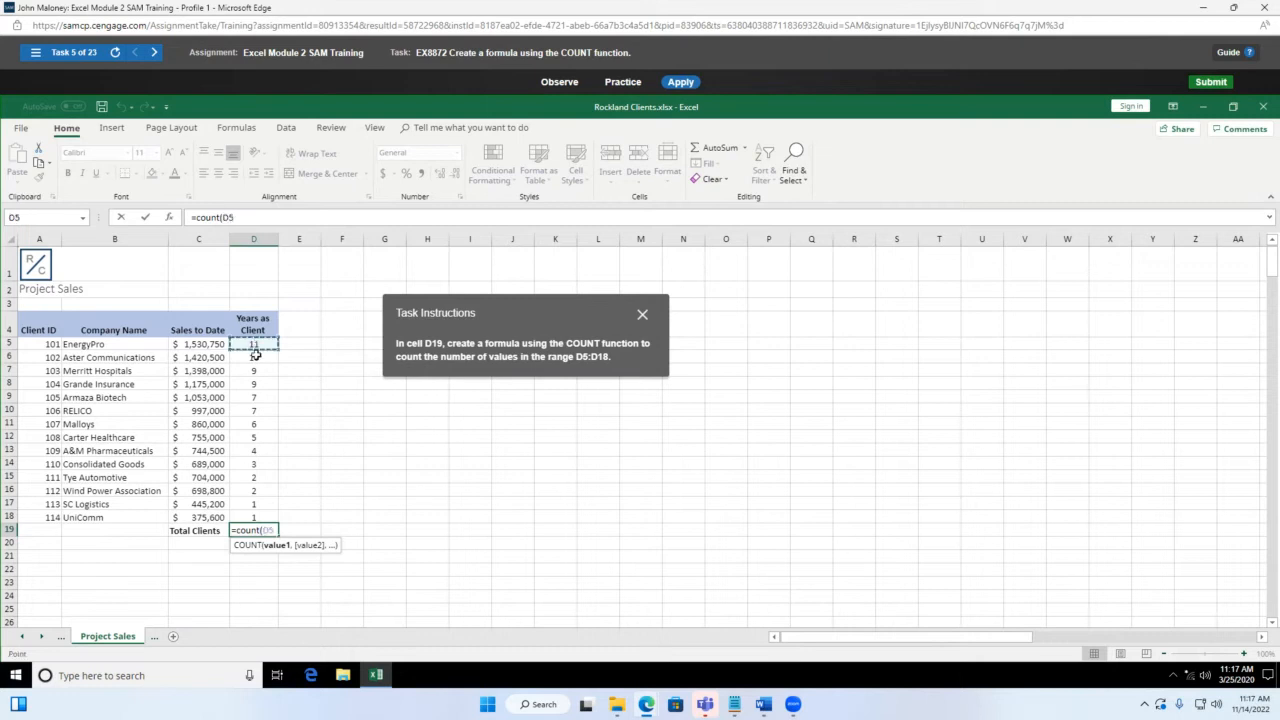
{"action": "left_click_drag", "start_coordinate": [256, 354], "coordinate": [254, 517]}
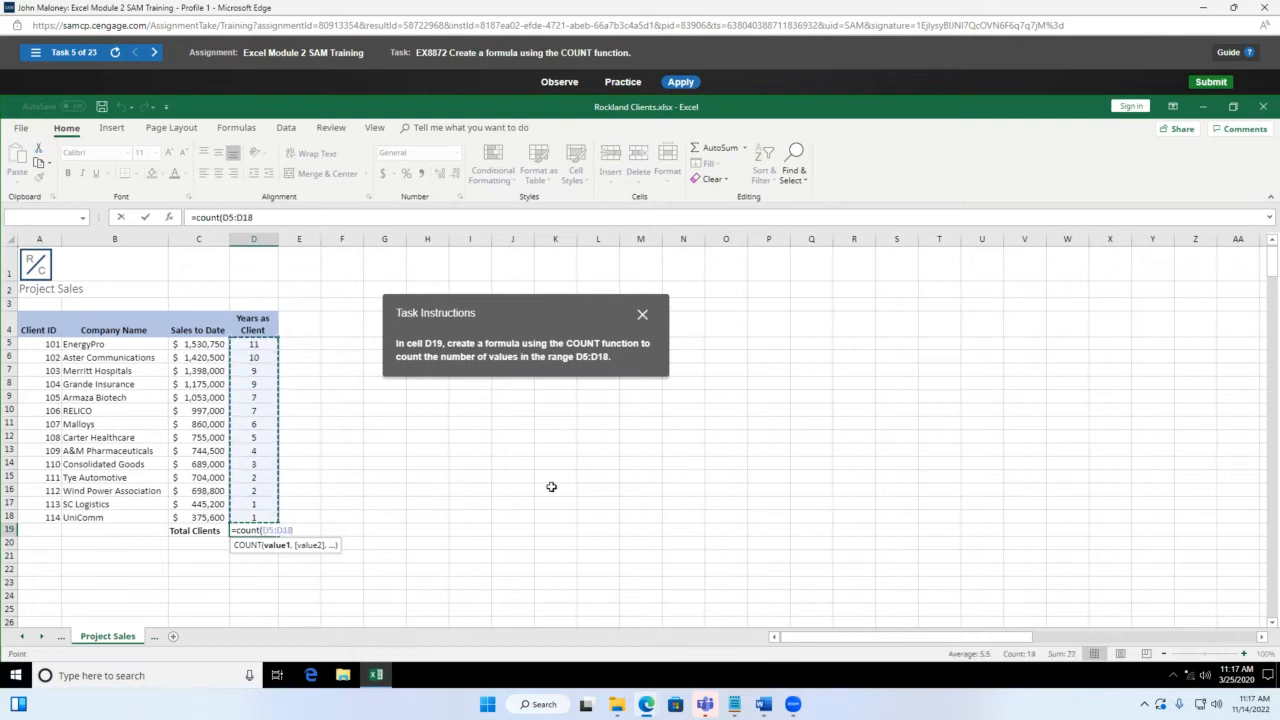
{"action": "left_click", "coordinate": [254, 217]}
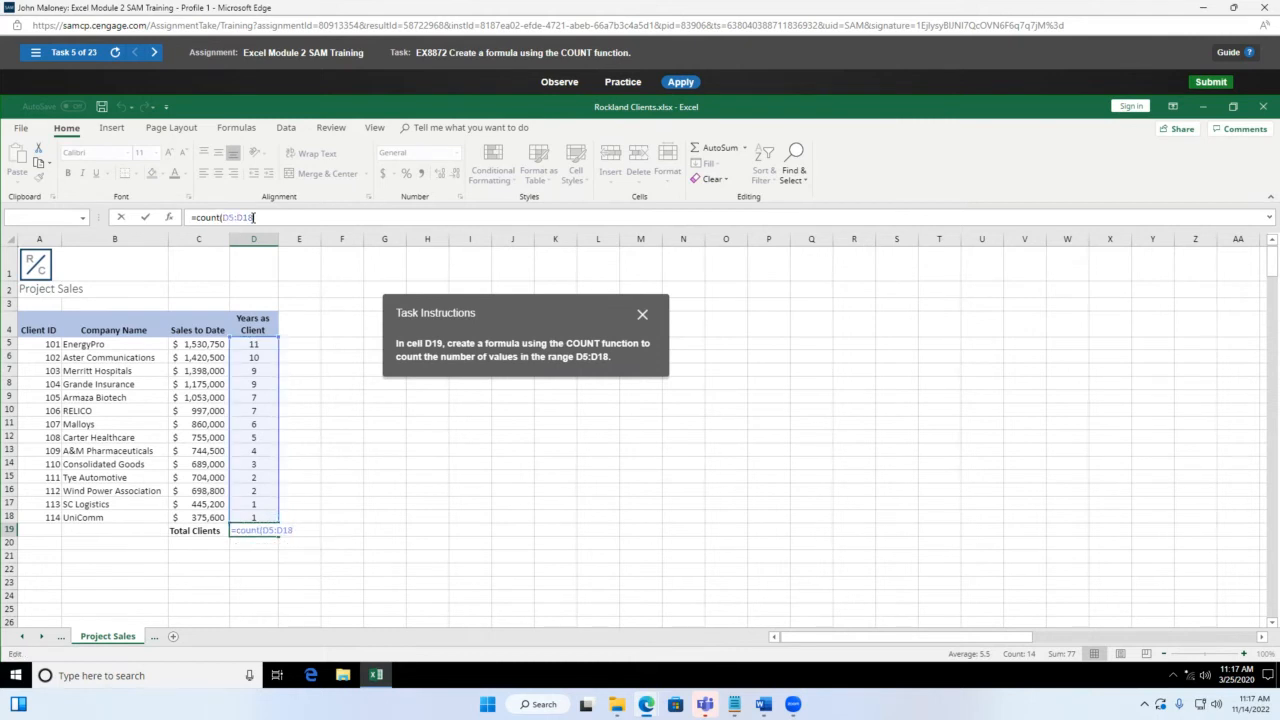
{"action": "type", "text": ")"}
{"action": "key", "text": "Return"}
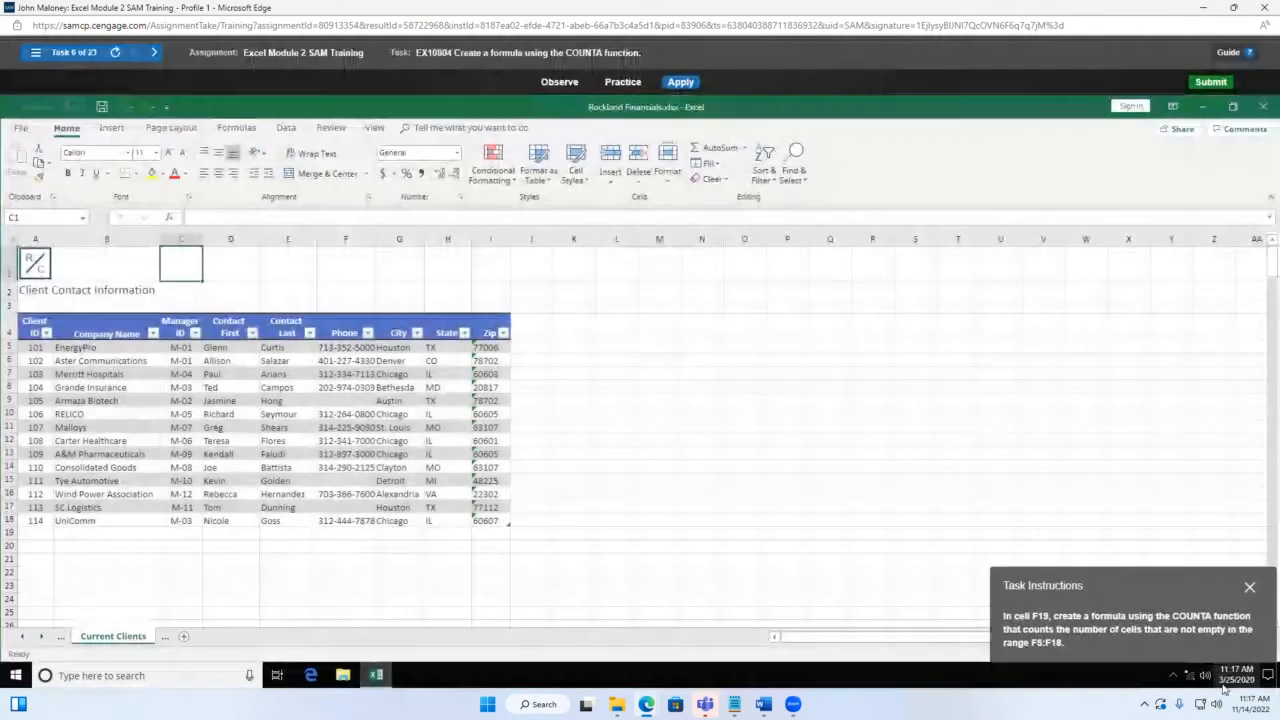
Step: Shift the Task 6 instructions panel left and select F19 under Phone
{"action": "left_click_drag", "start_coordinate": [1145, 573], "coordinate": [716, 263]}
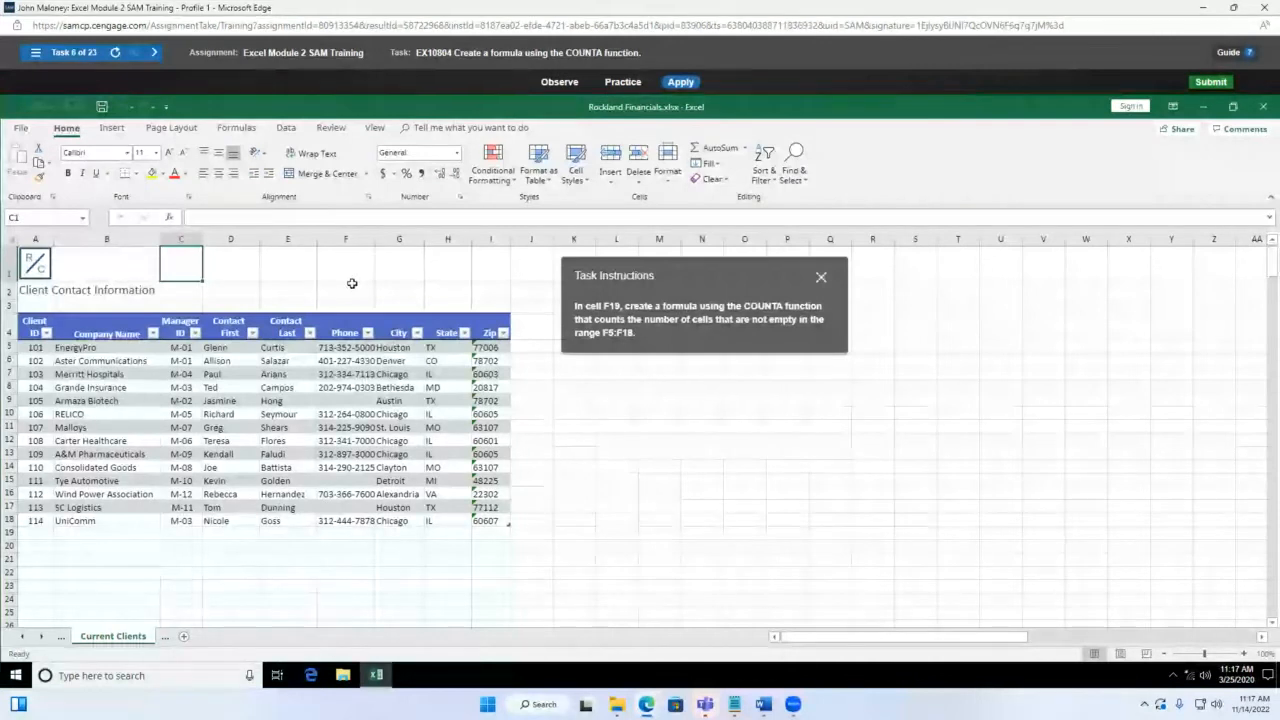
{"action": "left_click", "coordinate": [340, 533]}
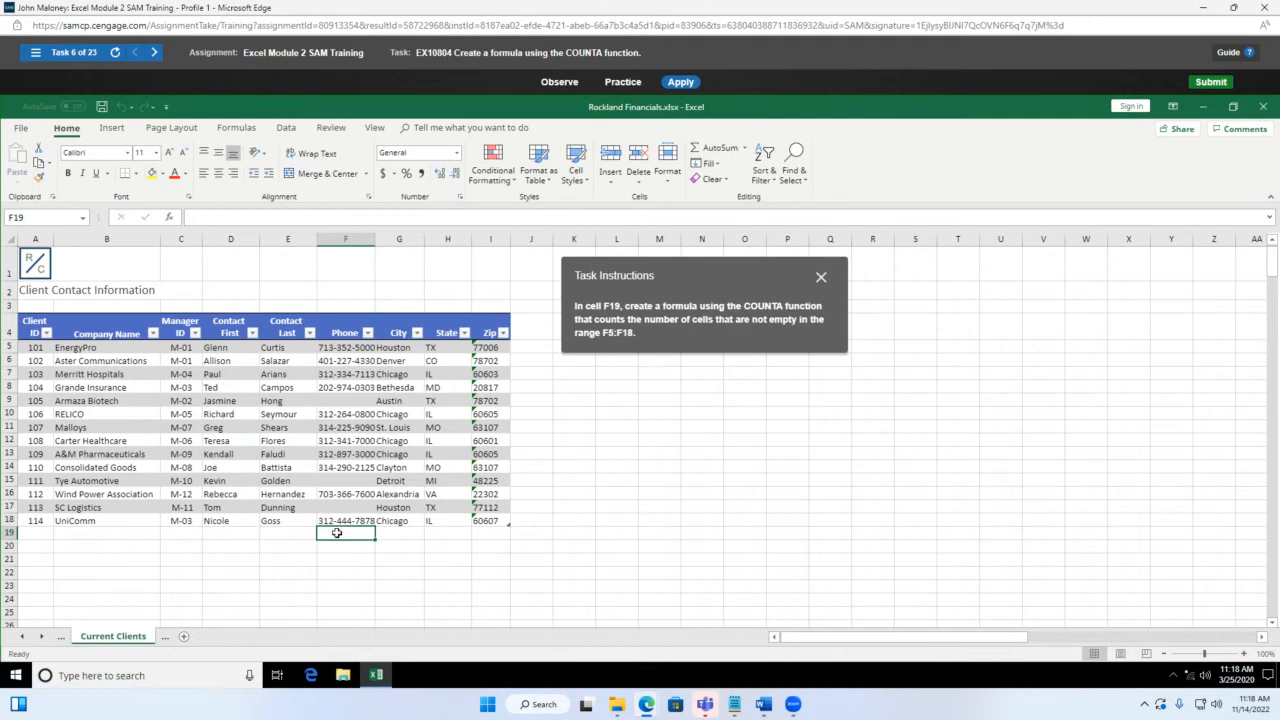
Step: Enter =COUNTA(F5:F18) in F19 to count the phone entries
{"action": "type", "text": "=counta"}
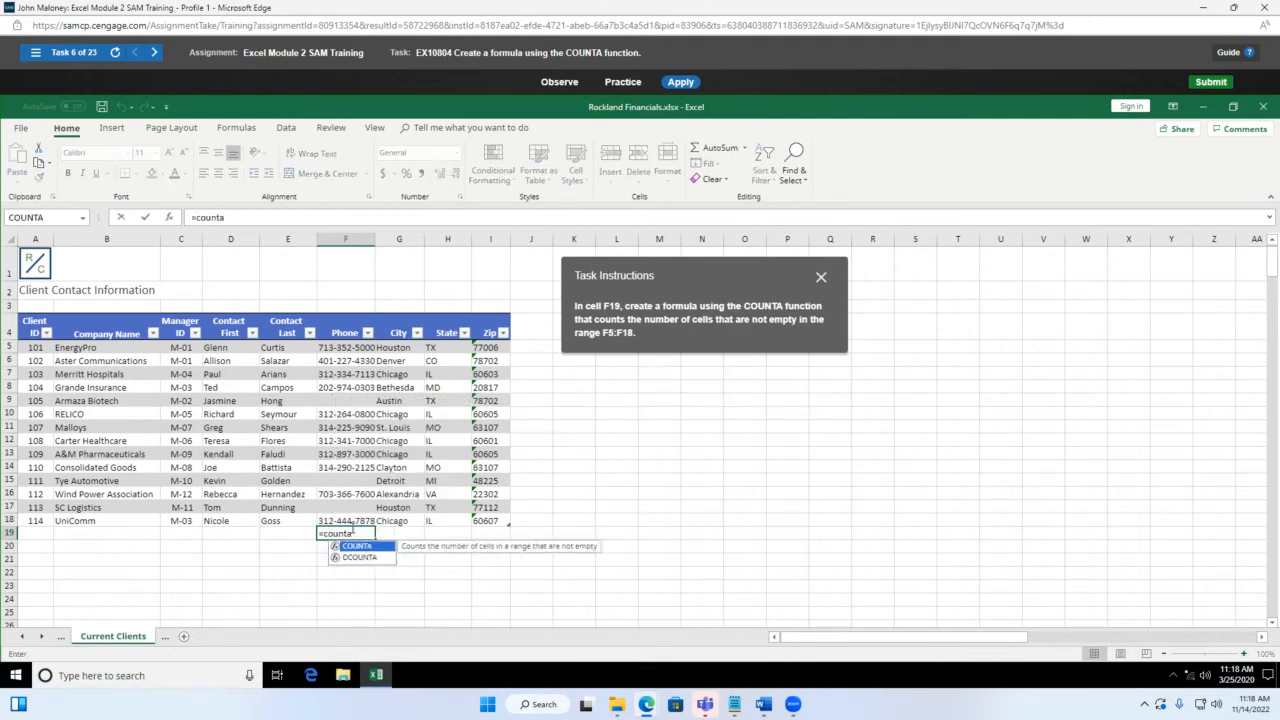
{"action": "type", "text": "("}
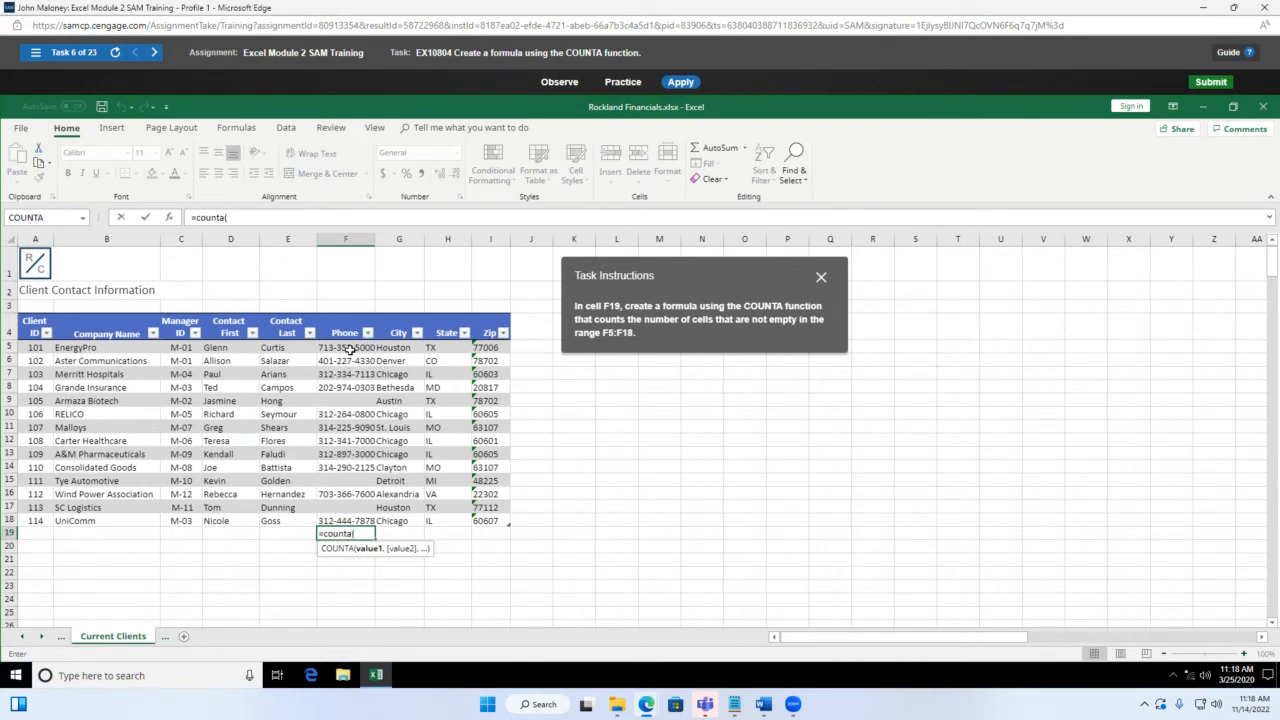
{"action": "type", "text": "f5:"}
{"action": "type", "text": "f"}
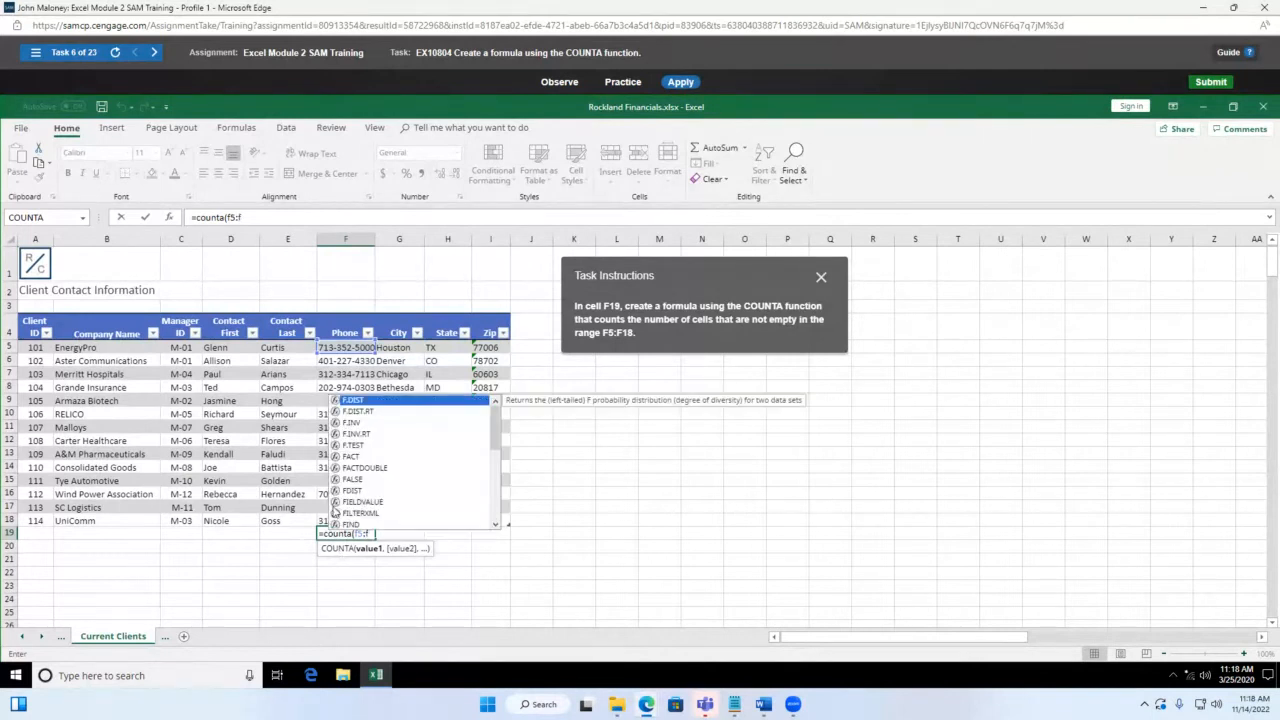
{"action": "type", "text": "18)"}
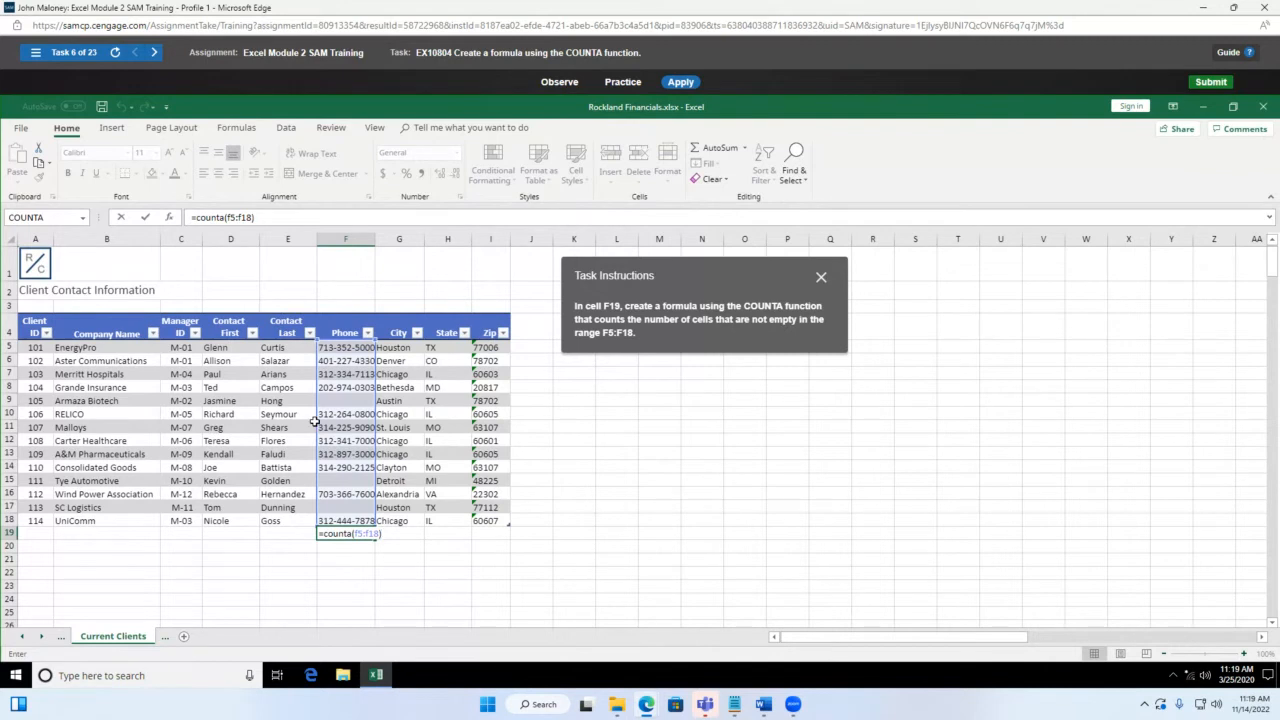
{"action": "key", "text": "Return"}
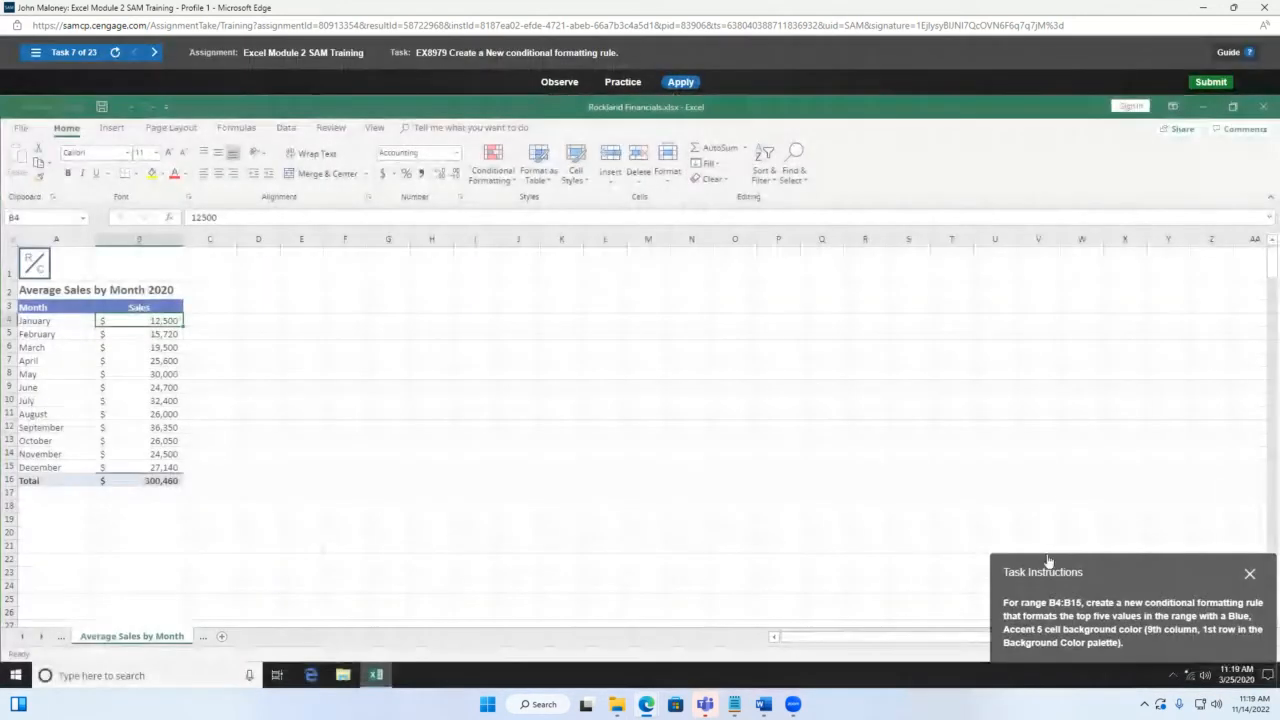
Step: Select the monthly sales values in B4:B15
{"action": "left_click_drag", "start_coordinate": [1142, 566], "coordinate": [690, 257]}
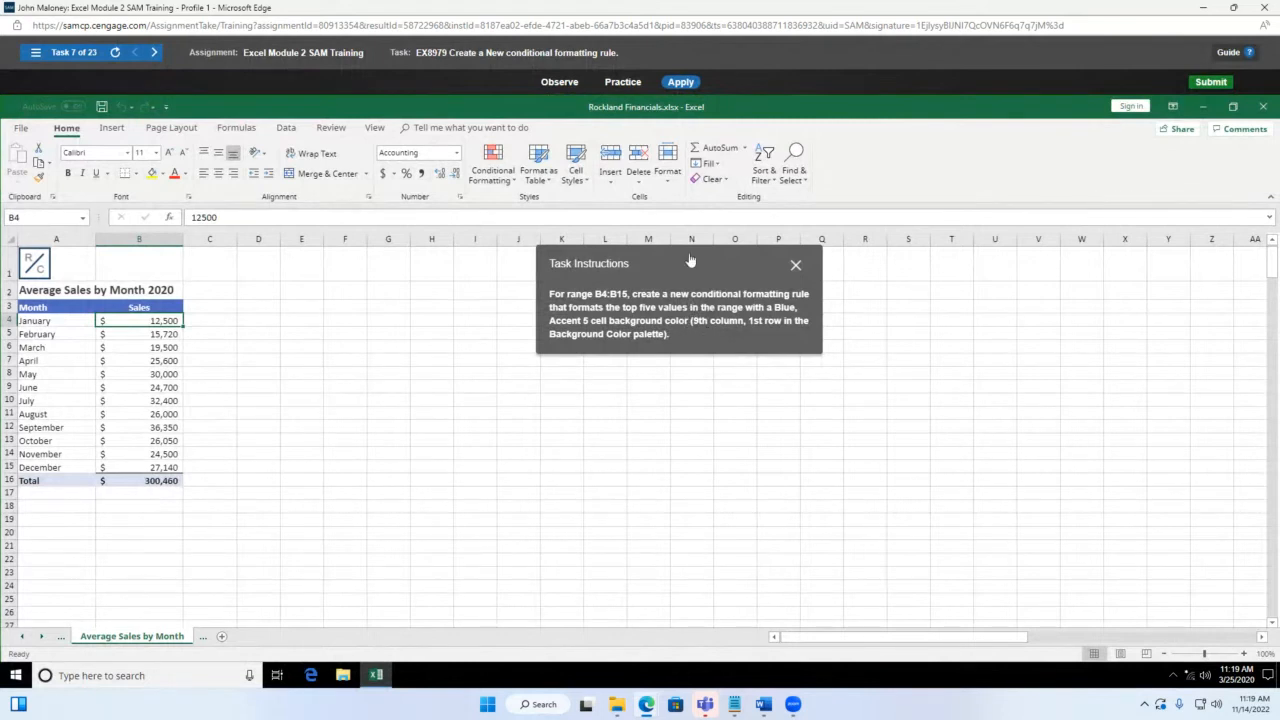
{"action": "left_click_drag", "start_coordinate": [689, 260], "coordinate": [591, 267]}
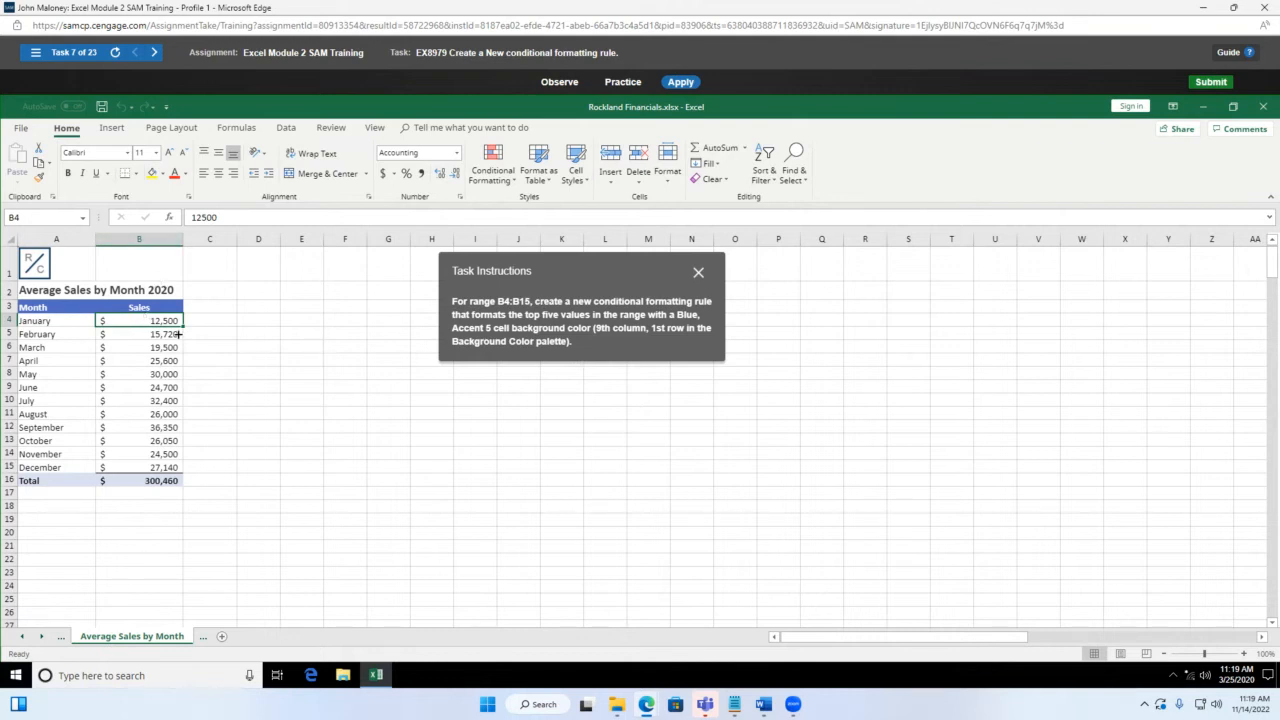
{"action": "left_click_drag", "start_coordinate": [160, 318], "coordinate": [166, 458]}
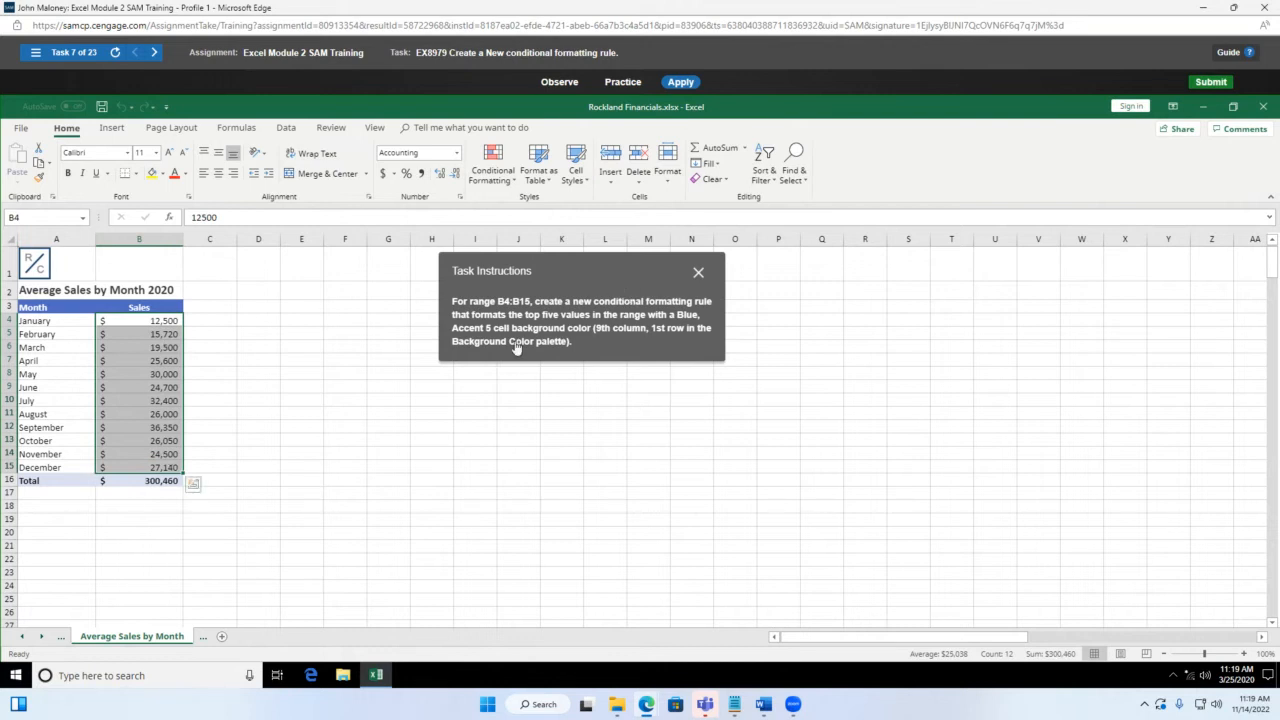
{"action": "left_click_drag", "start_coordinate": [579, 263], "coordinate": [818, 215]}
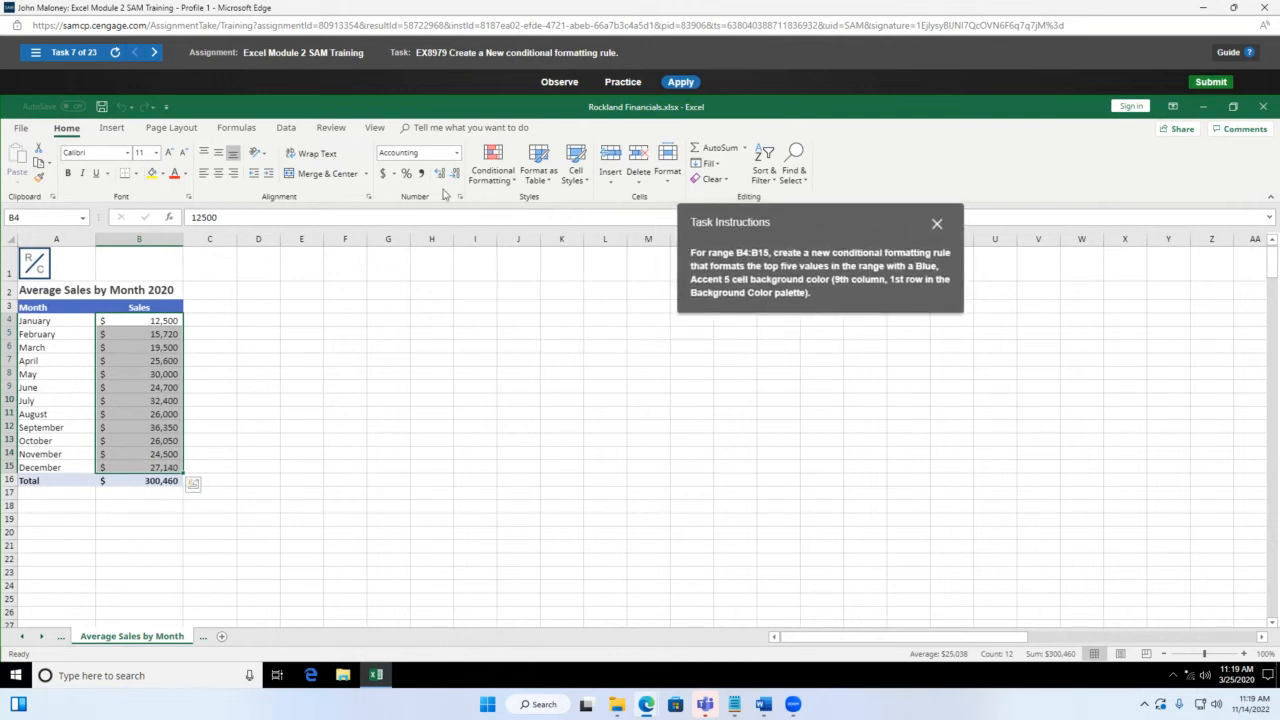
Step: Start a new top/bottom ranked rule from Conditional Formatting > Top/Bottom Rules > More Rules
{"action": "left_click", "coordinate": [489, 162]}
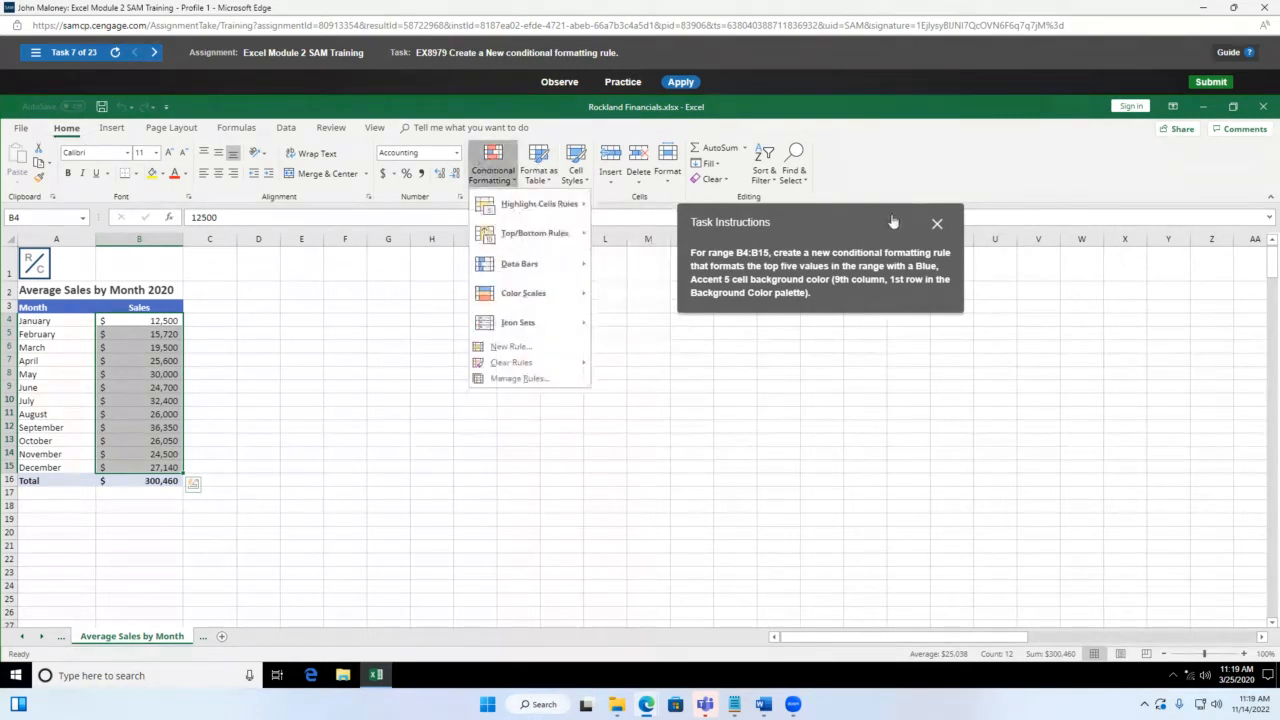
{"action": "left_click_drag", "start_coordinate": [897, 220], "coordinate": [890, 292]}
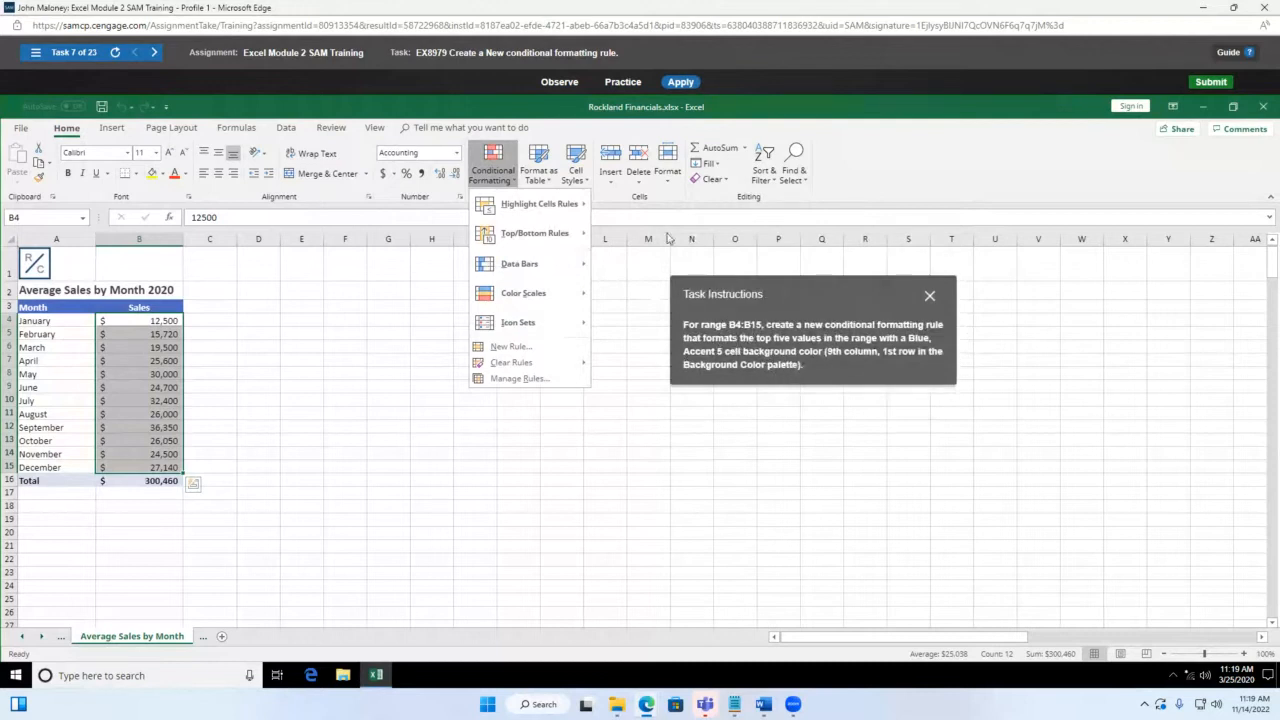
{"action": "mouse_move", "coordinate": [558, 212]}
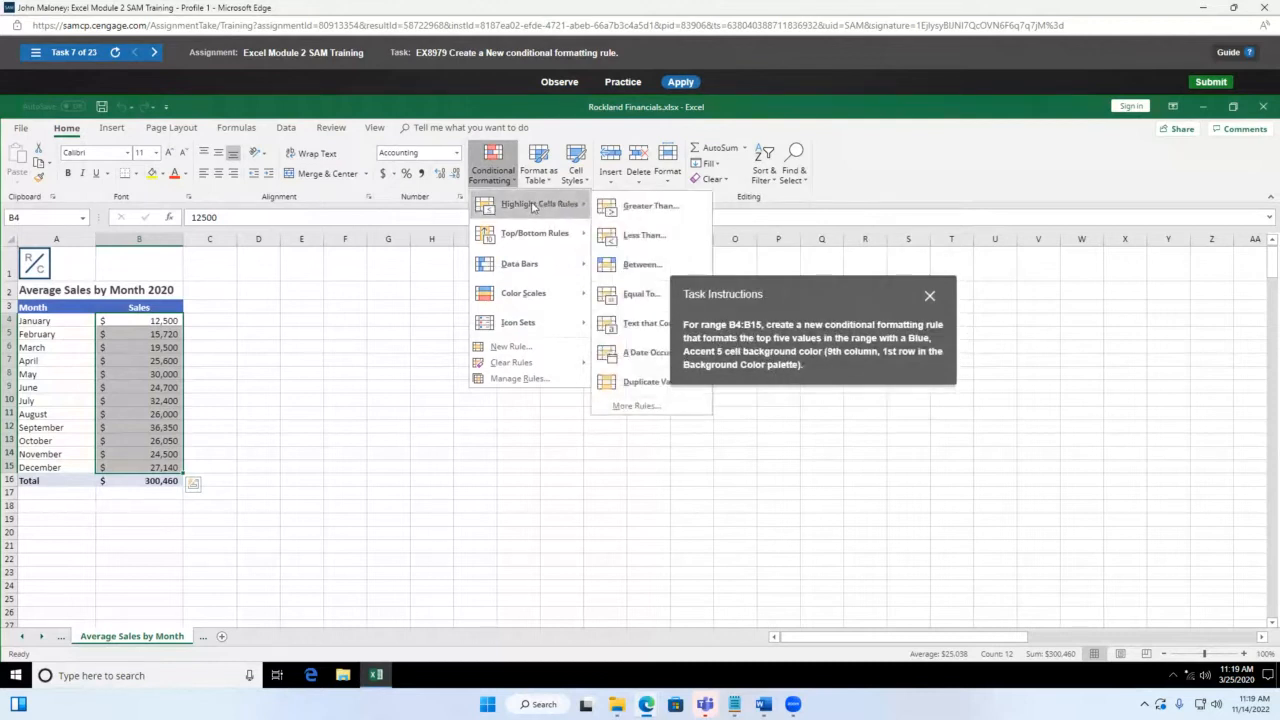
{"action": "mouse_move", "coordinate": [532, 238]}
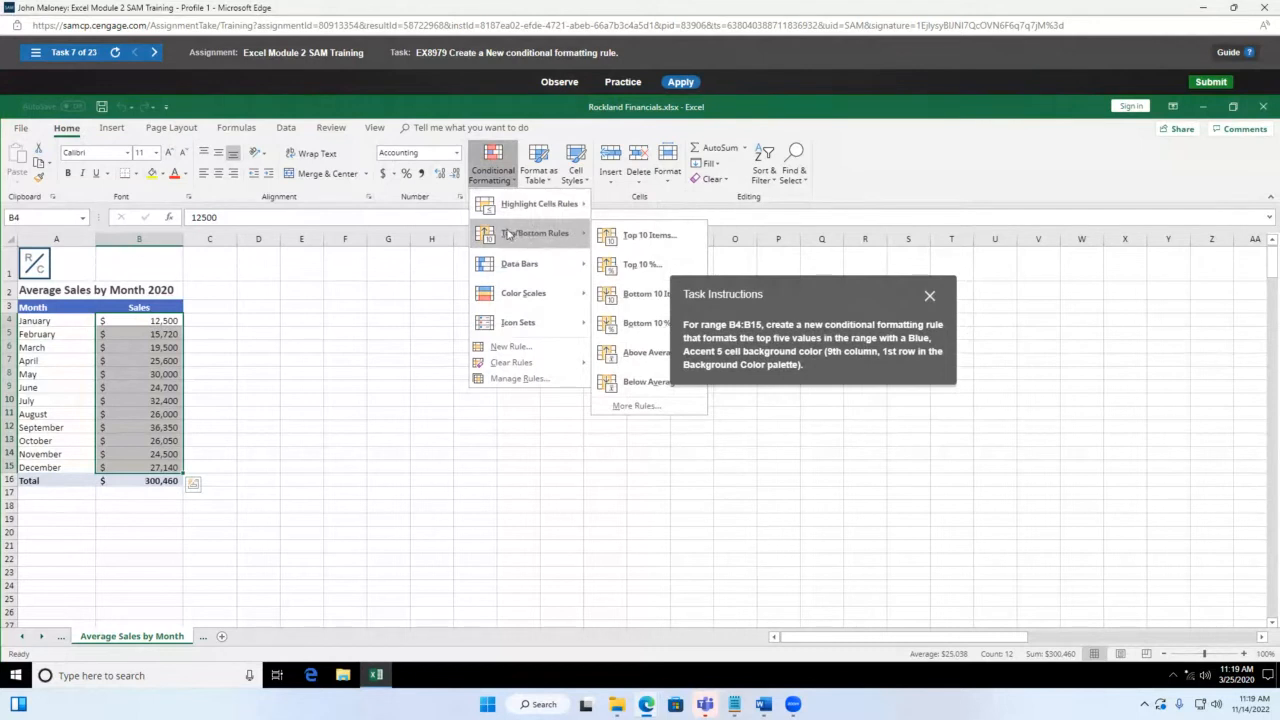
{"action": "left_click_drag", "start_coordinate": [830, 299], "coordinate": [896, 277]}
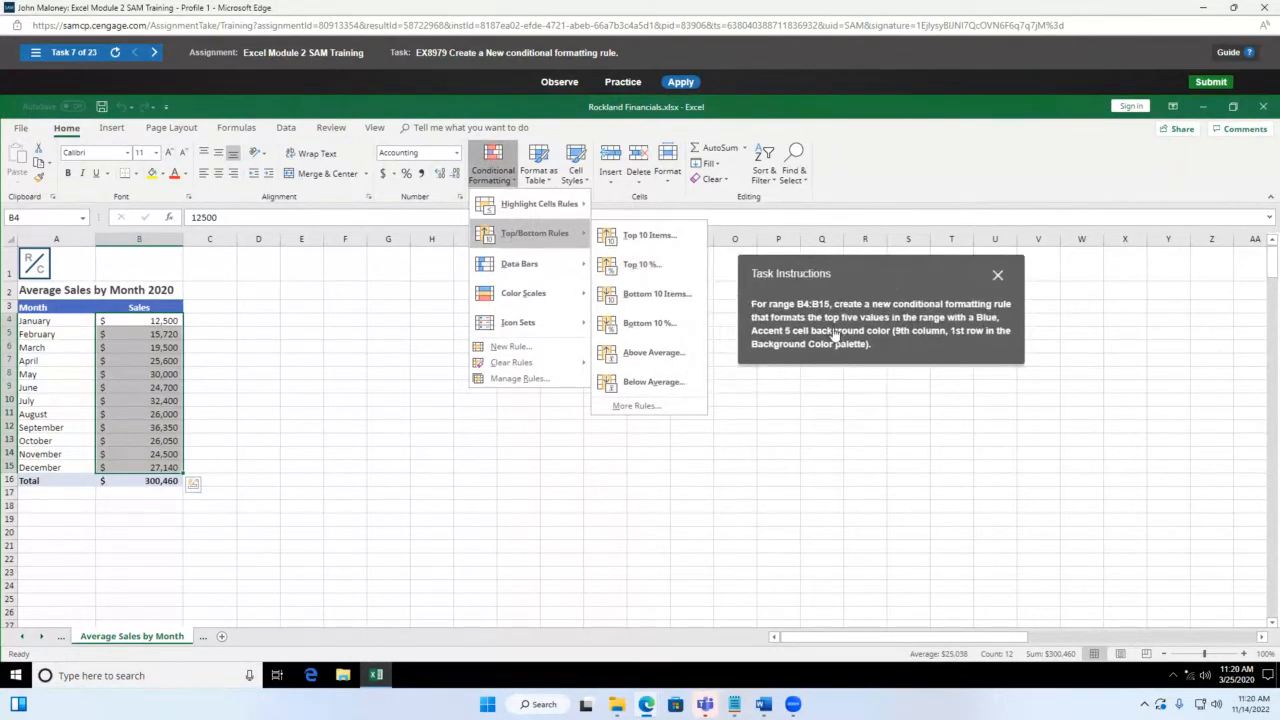
{"action": "mouse_move", "coordinate": [528, 233]}
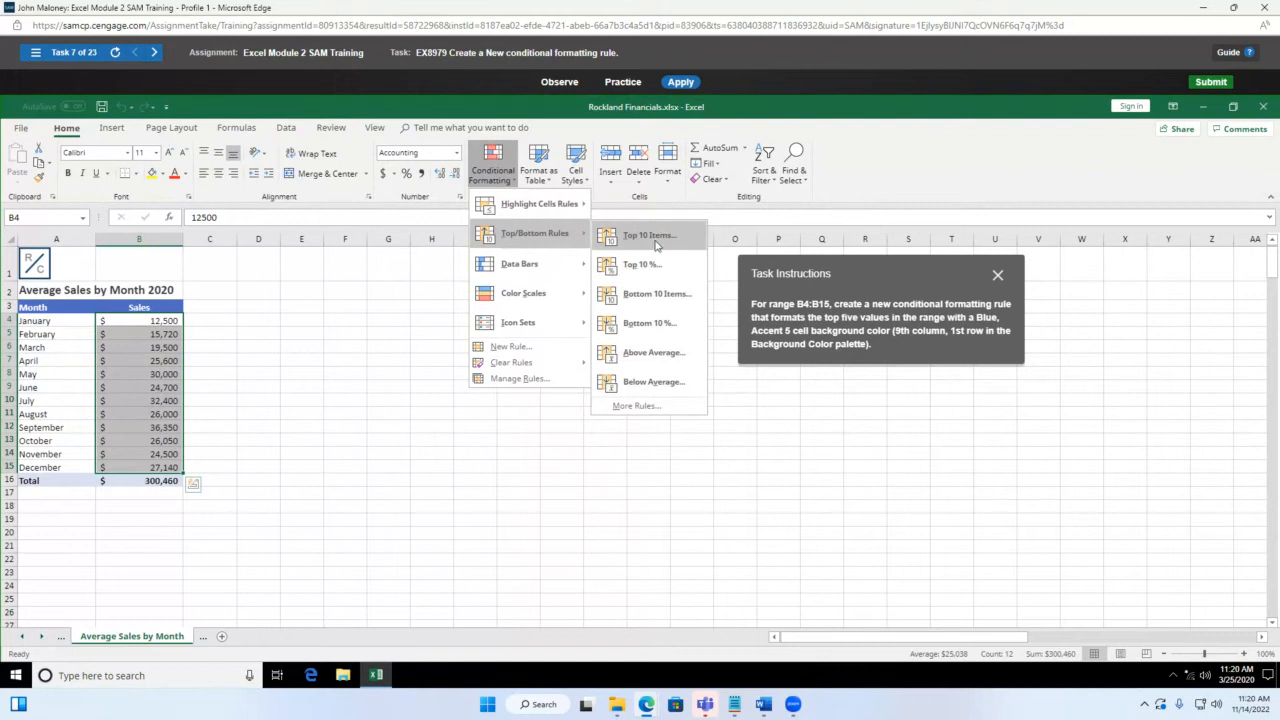
{"action": "left_click", "coordinate": [652, 407]}
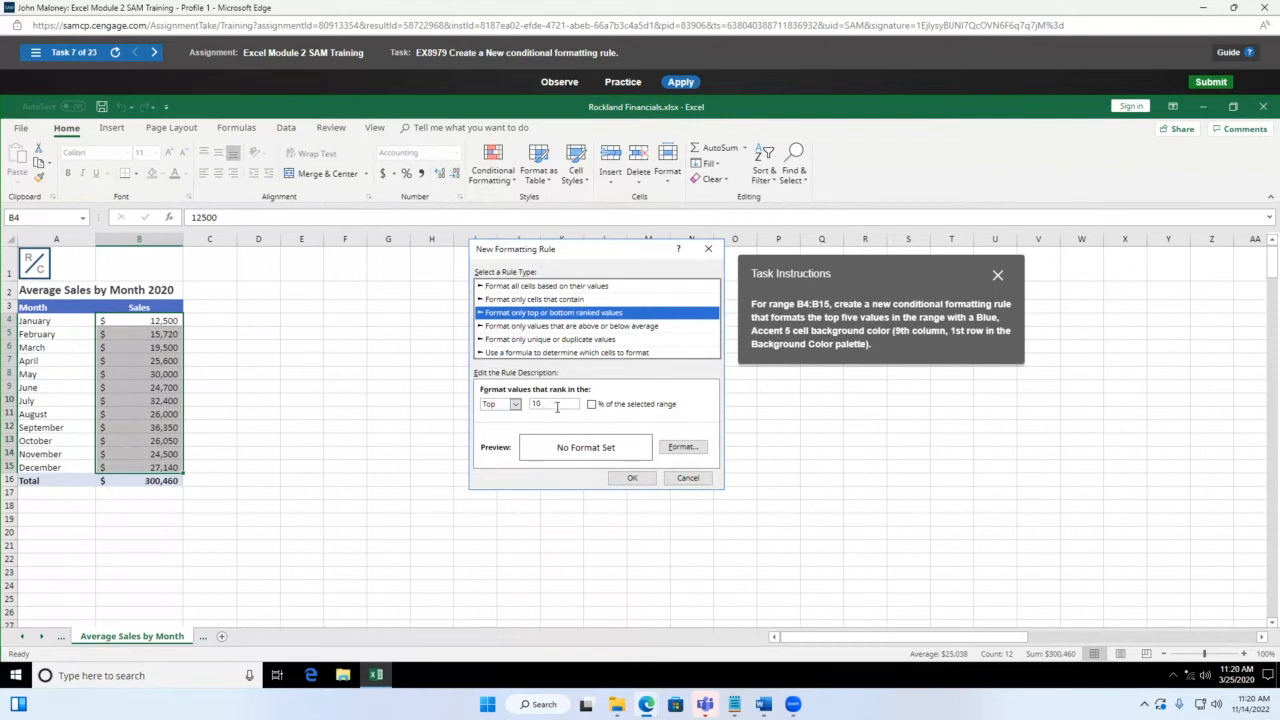
Step: Set the rule to Top 5 with a Blue, Accent 5 background fill and apply it
{"action": "key", "text": "Tab"}
{"action": "key", "text": "Tab"}
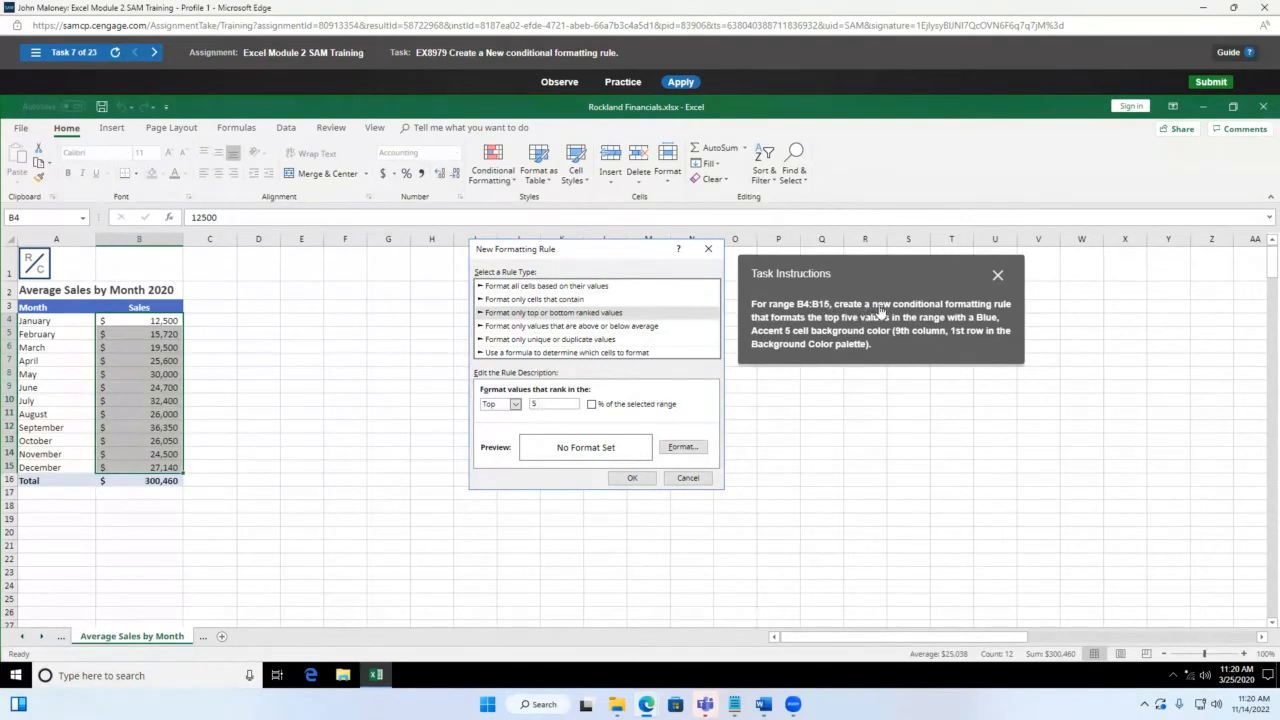
{"action": "left_click", "coordinate": [684, 448]}
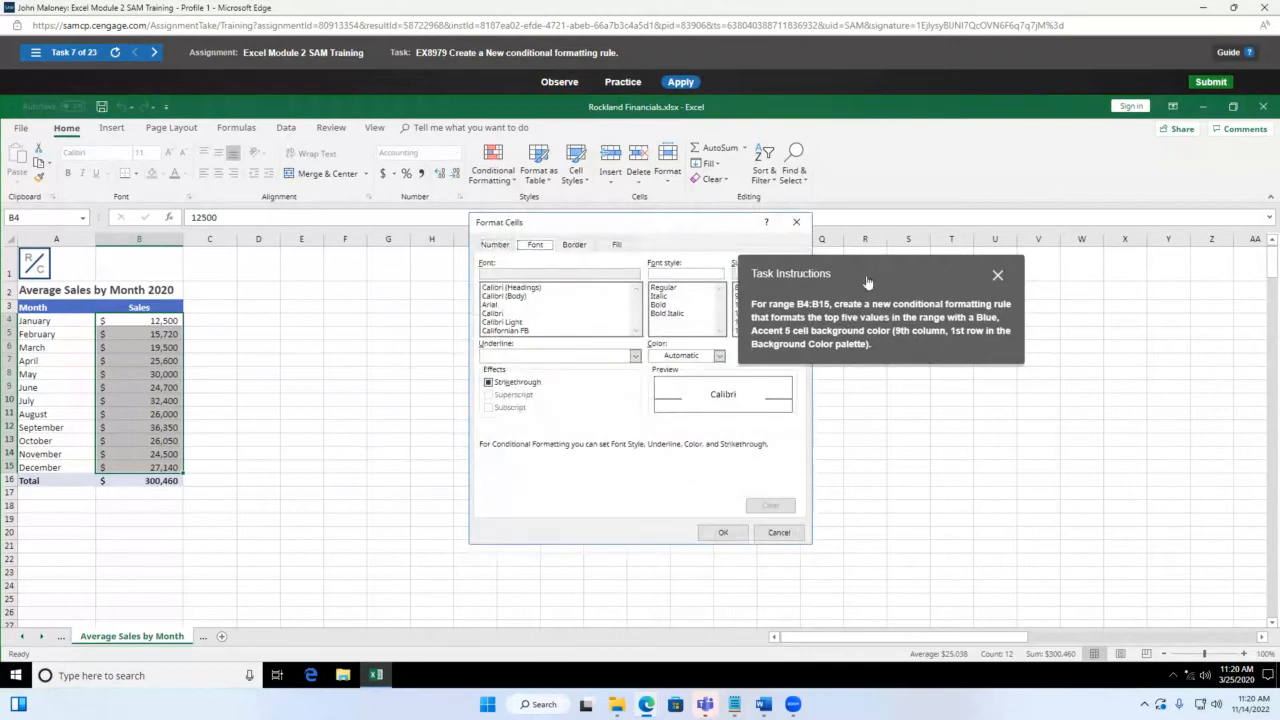
{"action": "left_click_drag", "start_coordinate": [866, 282], "coordinate": [955, 288]}
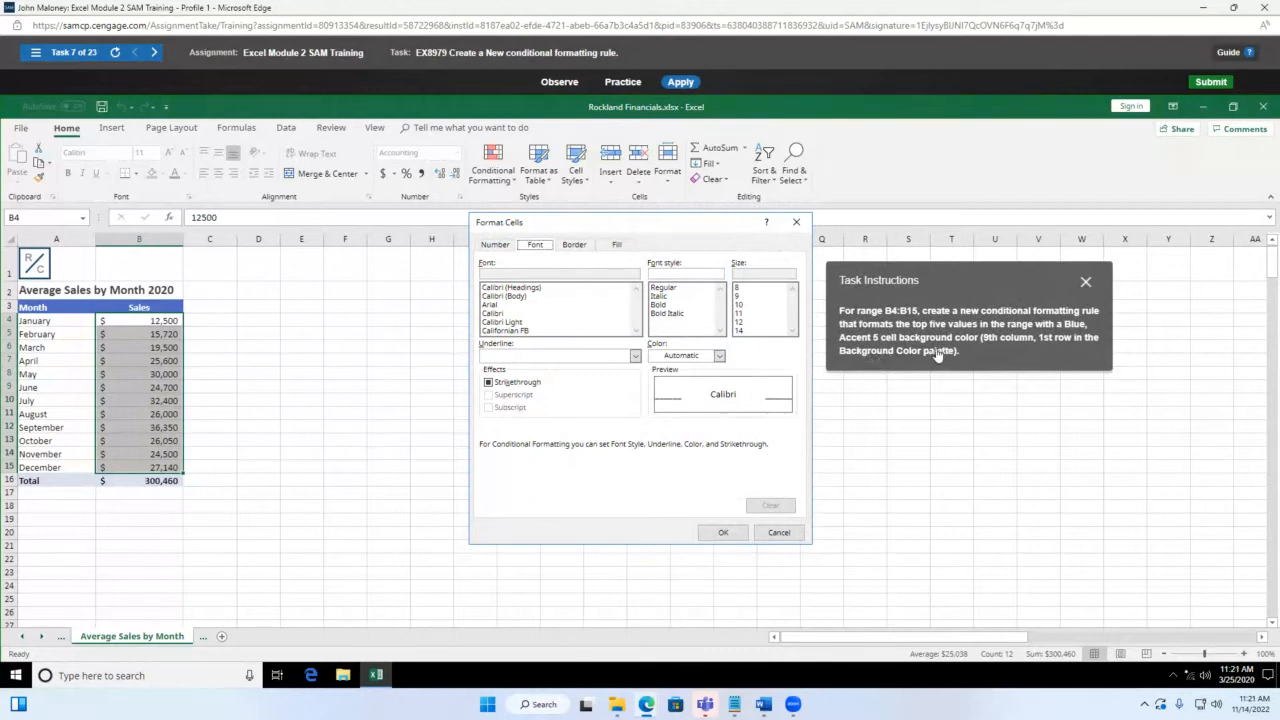
{"action": "left_click", "coordinate": [617, 246]}
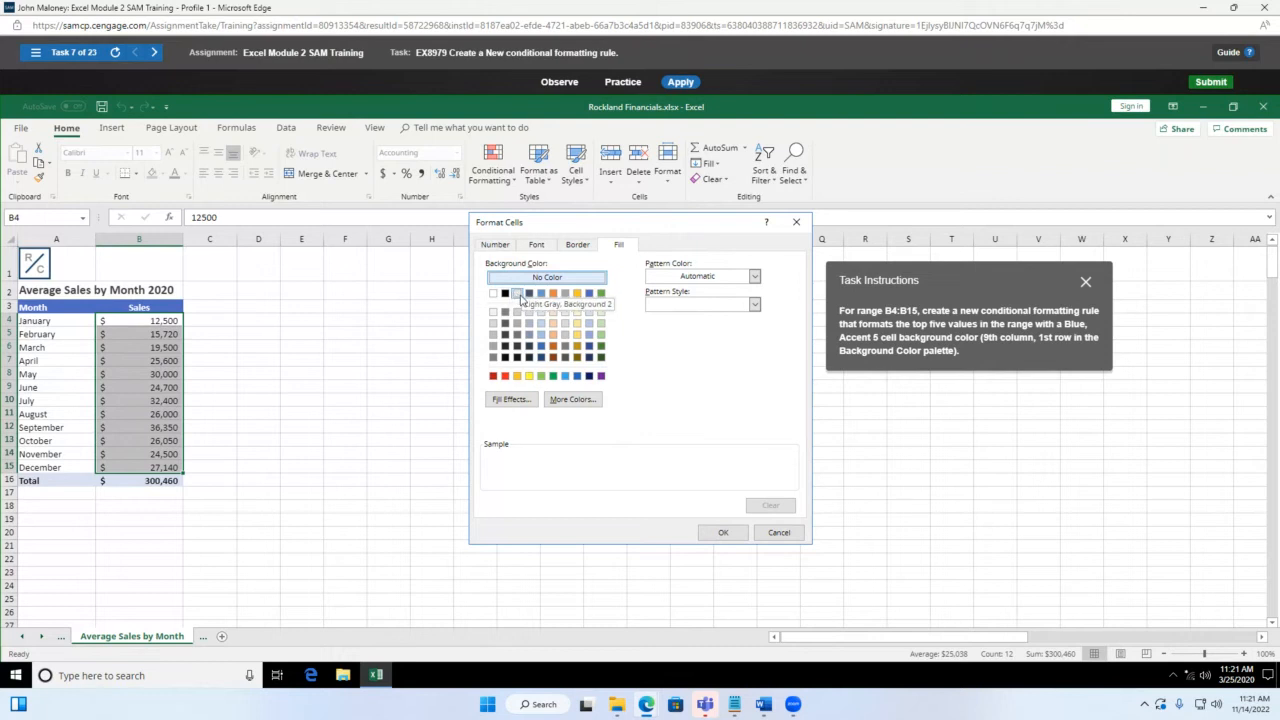
{"action": "left_click", "coordinate": [589, 293]}
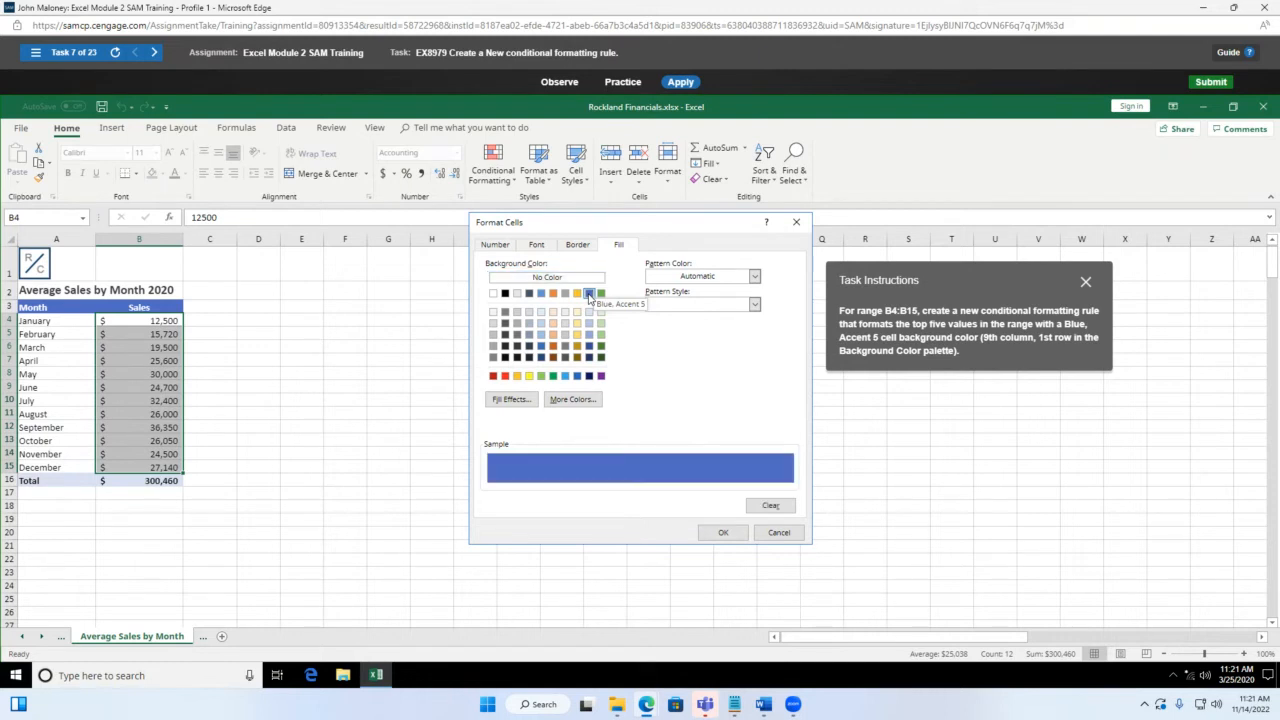
{"action": "left_click", "coordinate": [734, 536]}
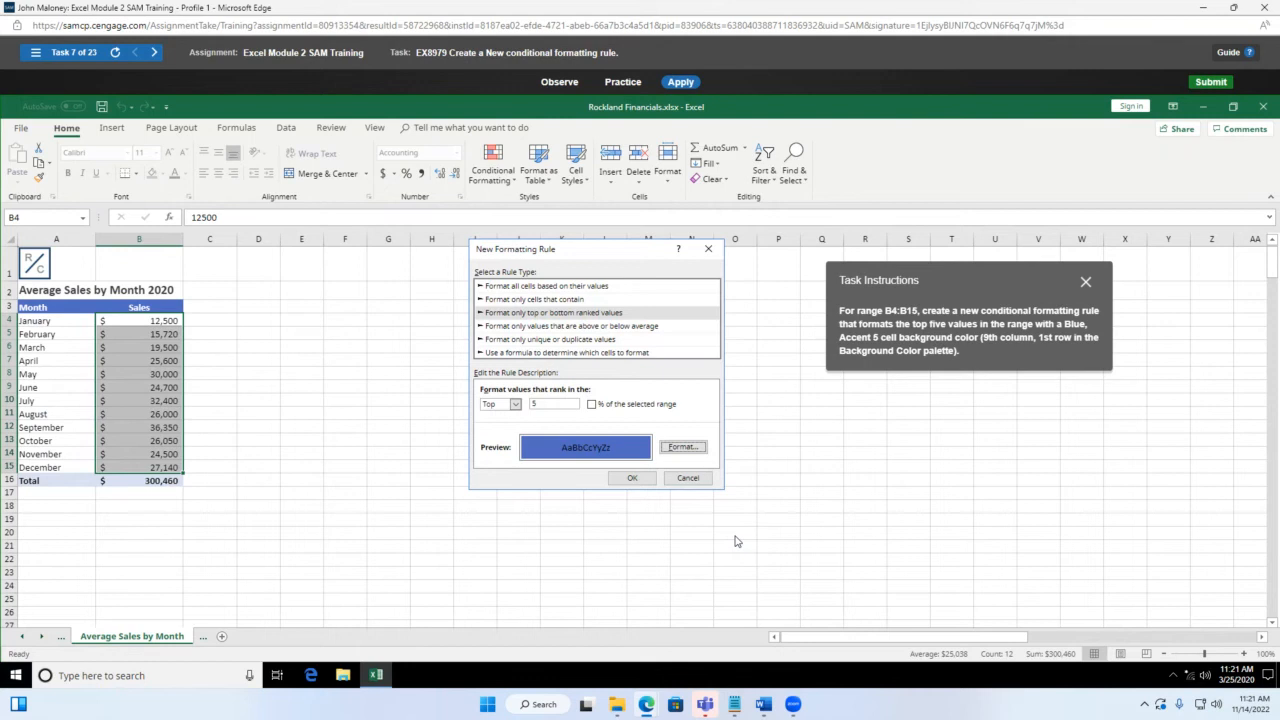
{"action": "left_click", "coordinate": [638, 479]}
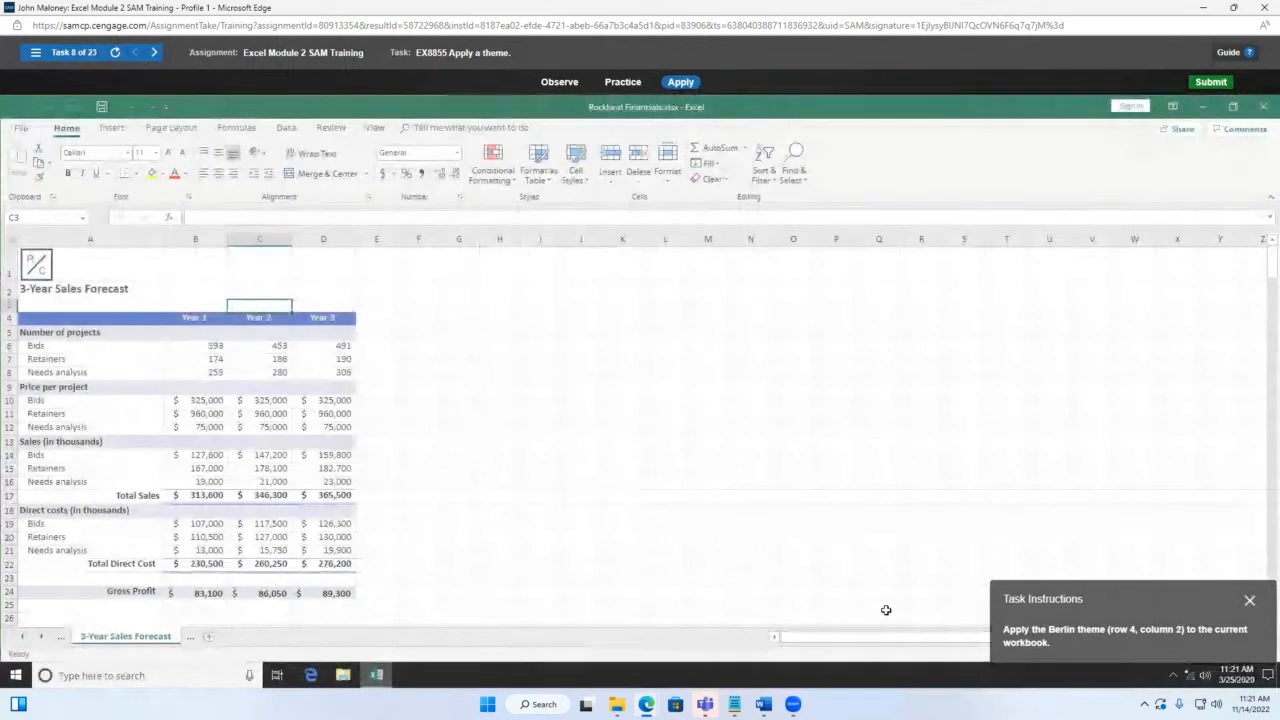
Step: Choose Berlin from the Page Layout Themes gallery
{"action": "left_click_drag", "start_coordinate": [1133, 603], "coordinate": [646, 335]}
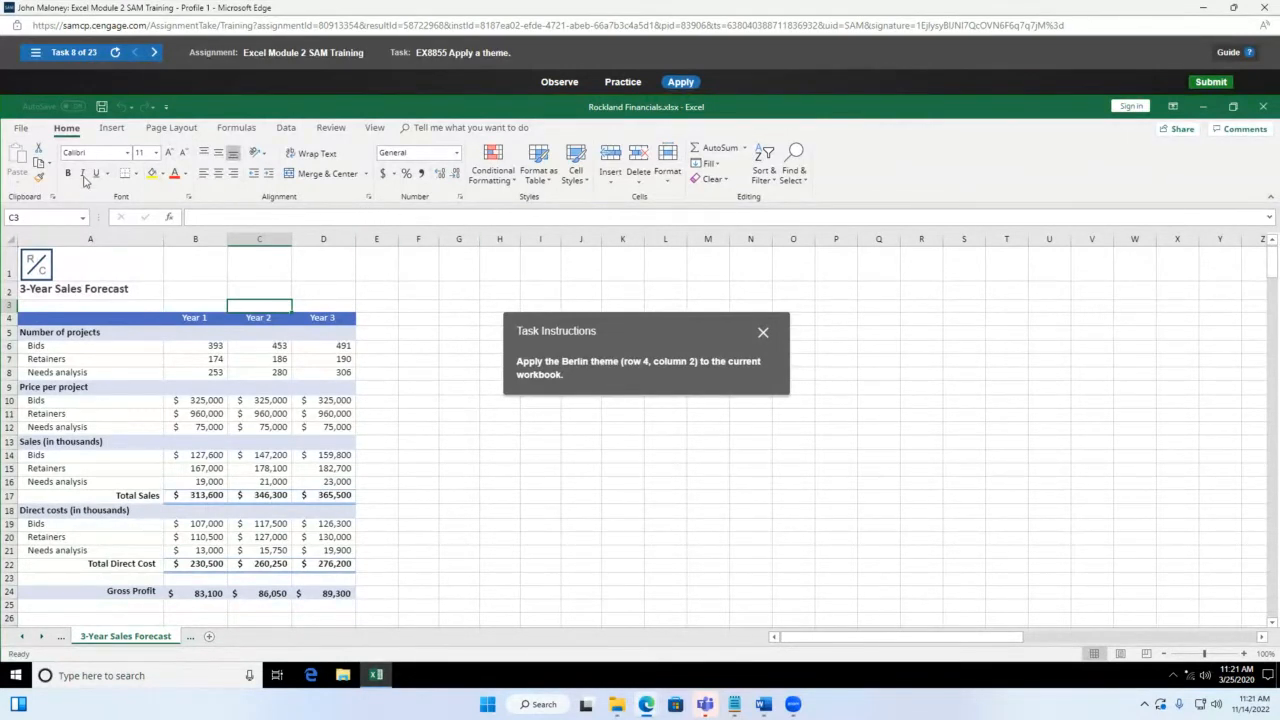
{"action": "left_click", "coordinate": [172, 128]}
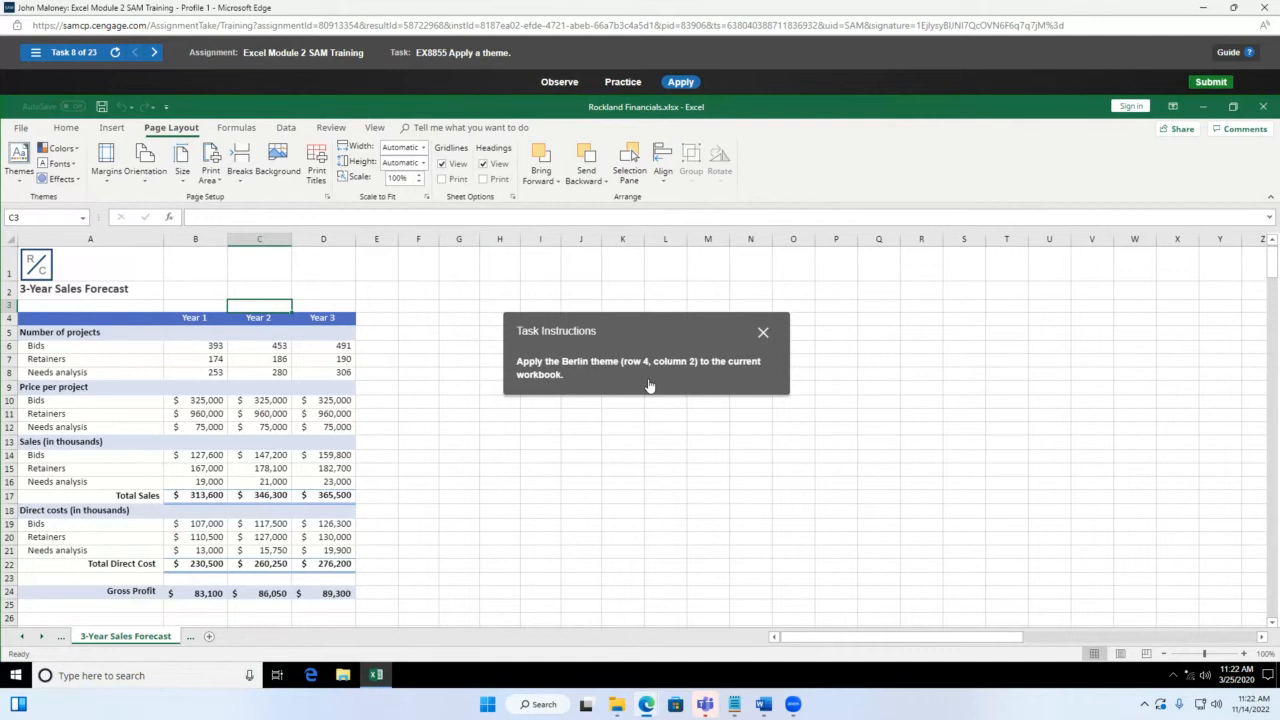
{"action": "left_click", "coordinate": [20, 182]}
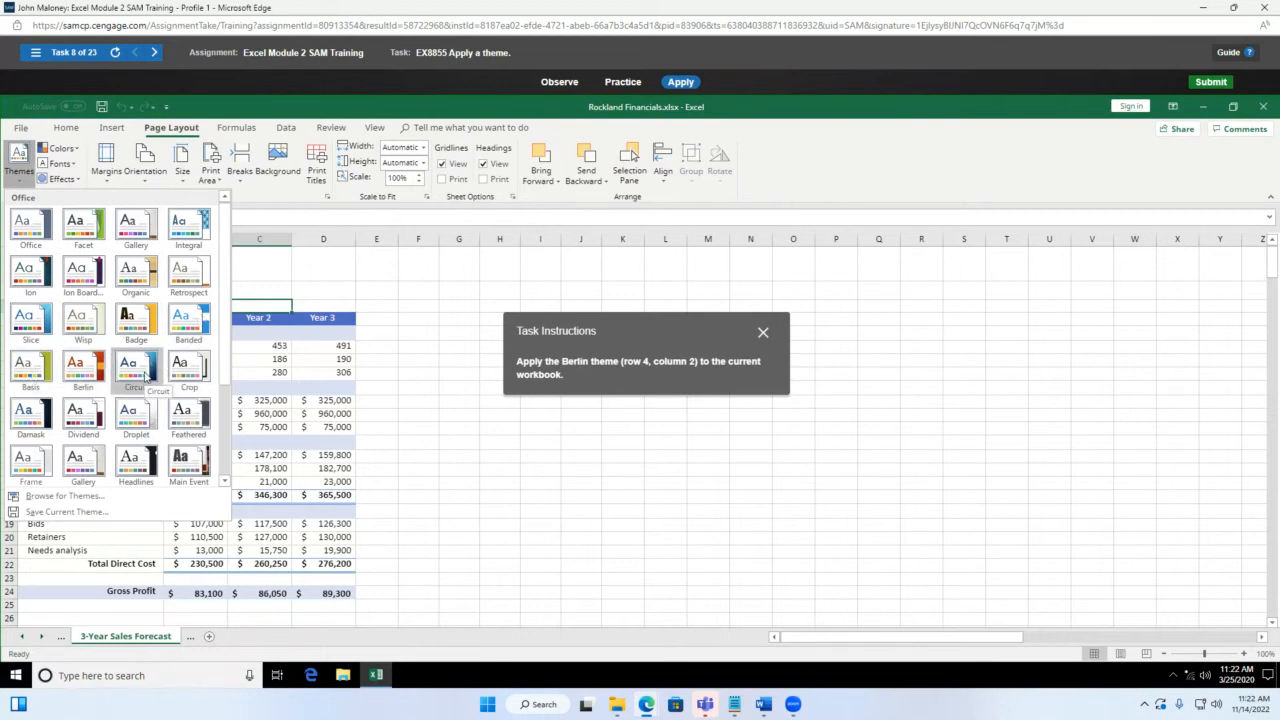
{"action": "left_click", "coordinate": [80, 376]}
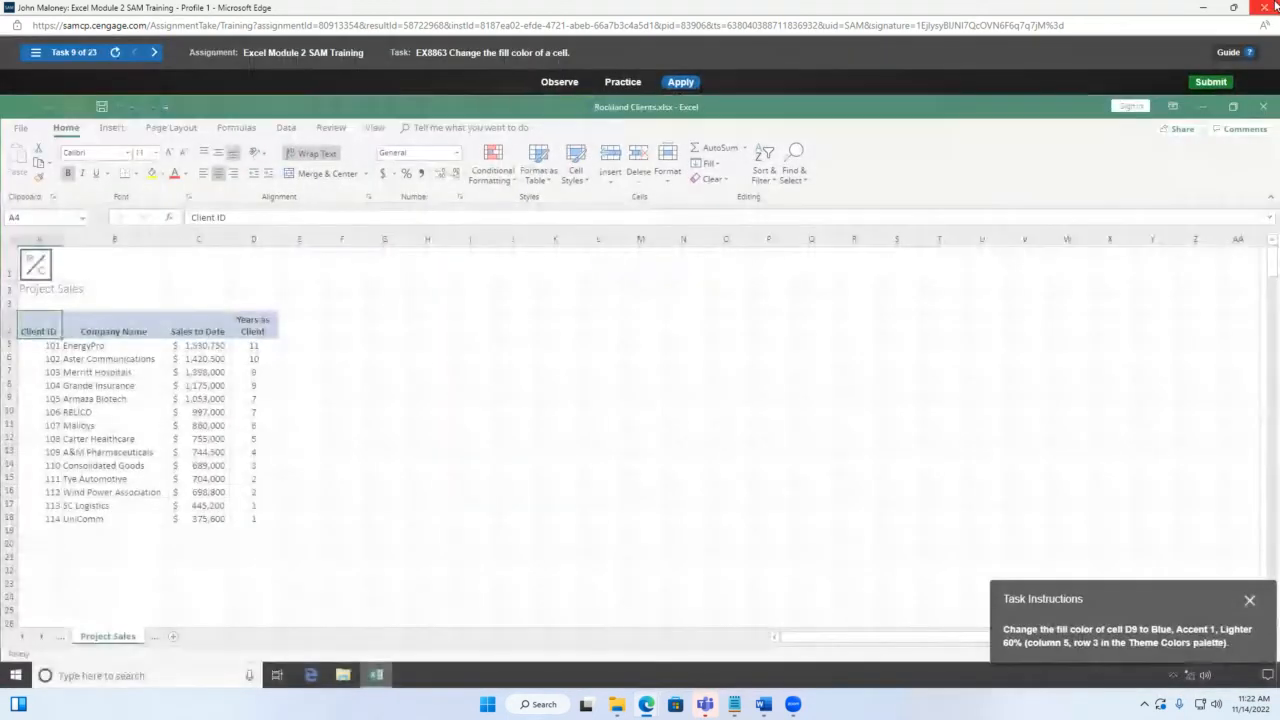
Step: Close the simulated Excel window and expand Module 3 in the course list
{"action": "left_click", "coordinate": [1271, 7]}
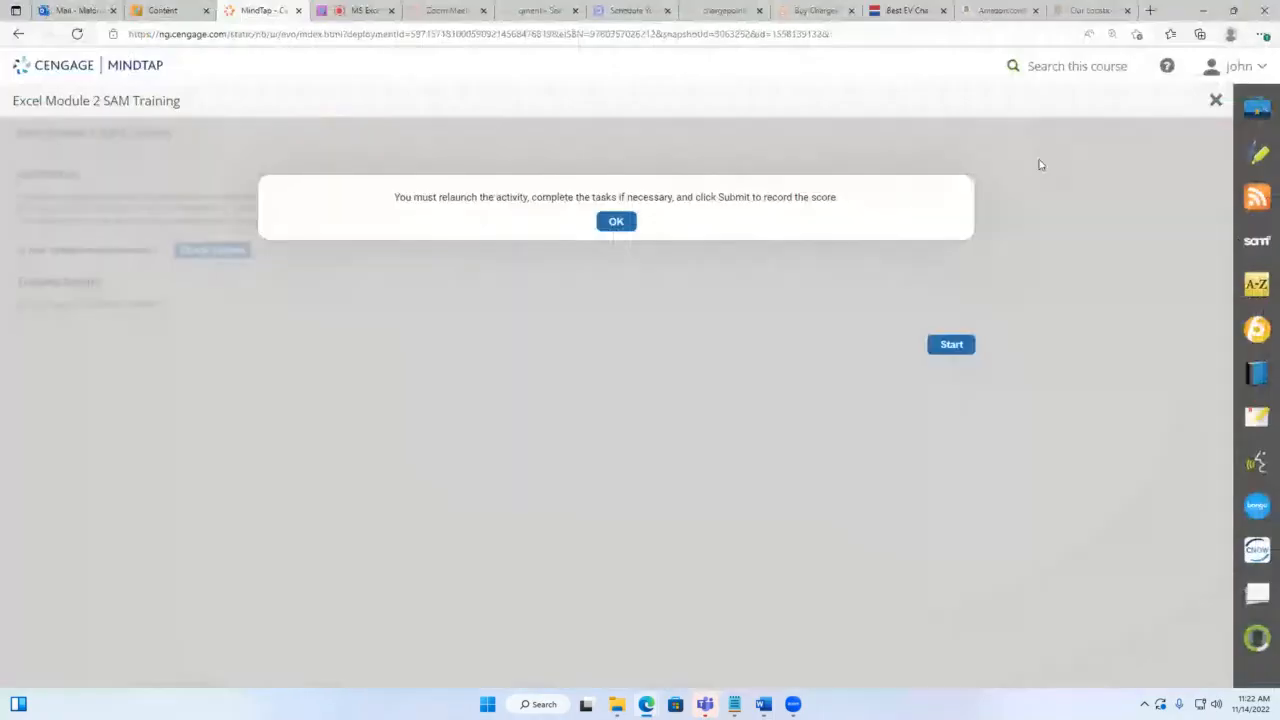
{"action": "left_click", "coordinate": [1215, 101]}
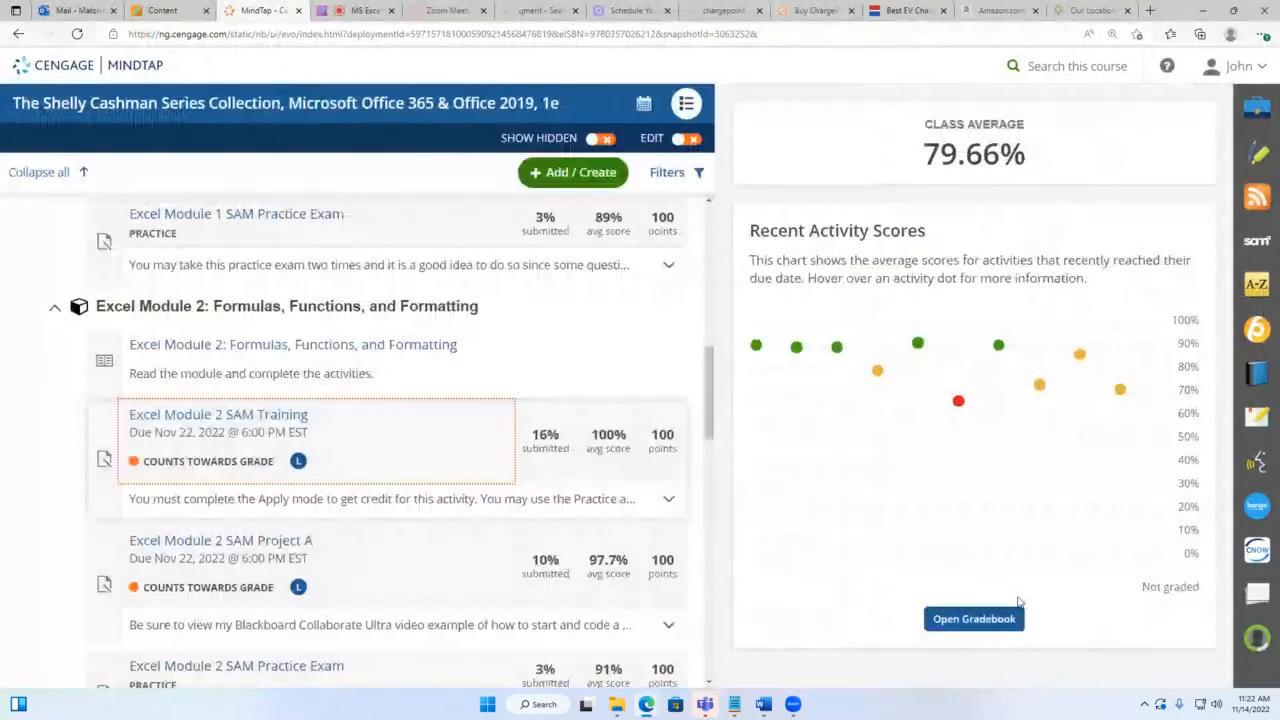
{"action": "scroll", "coordinate": [380, 463], "scroll_direction": "down", "scroll_amount": 5}
{"action": "left_click", "coordinate": [294, 388]}
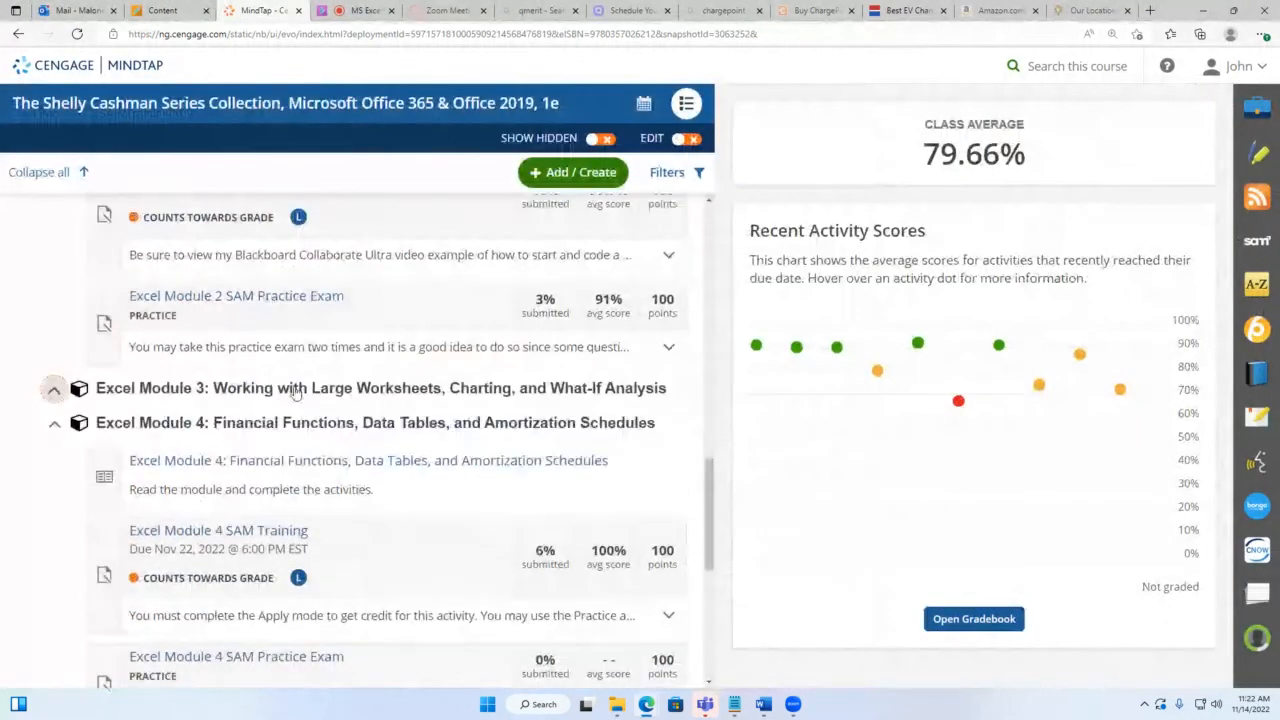
{"action": "scroll", "coordinate": [350, 390], "scroll_direction": "down", "scroll_amount": 2}
{"action": "scroll", "coordinate": [466, 374], "scroll_direction": "up", "scroll_amount": 3}
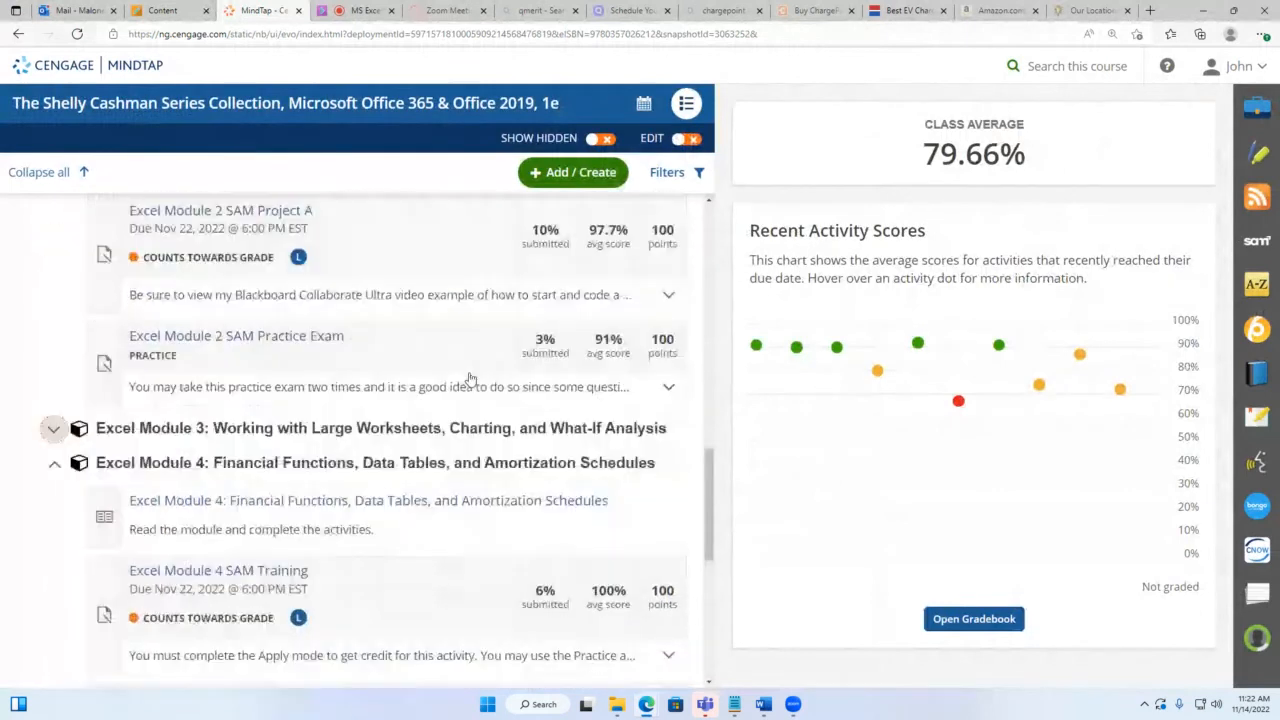
{"action": "left_click", "coordinate": [408, 470]}
{"action": "scroll", "coordinate": [257, 507], "scroll_direction": "down", "scroll_amount": 2}
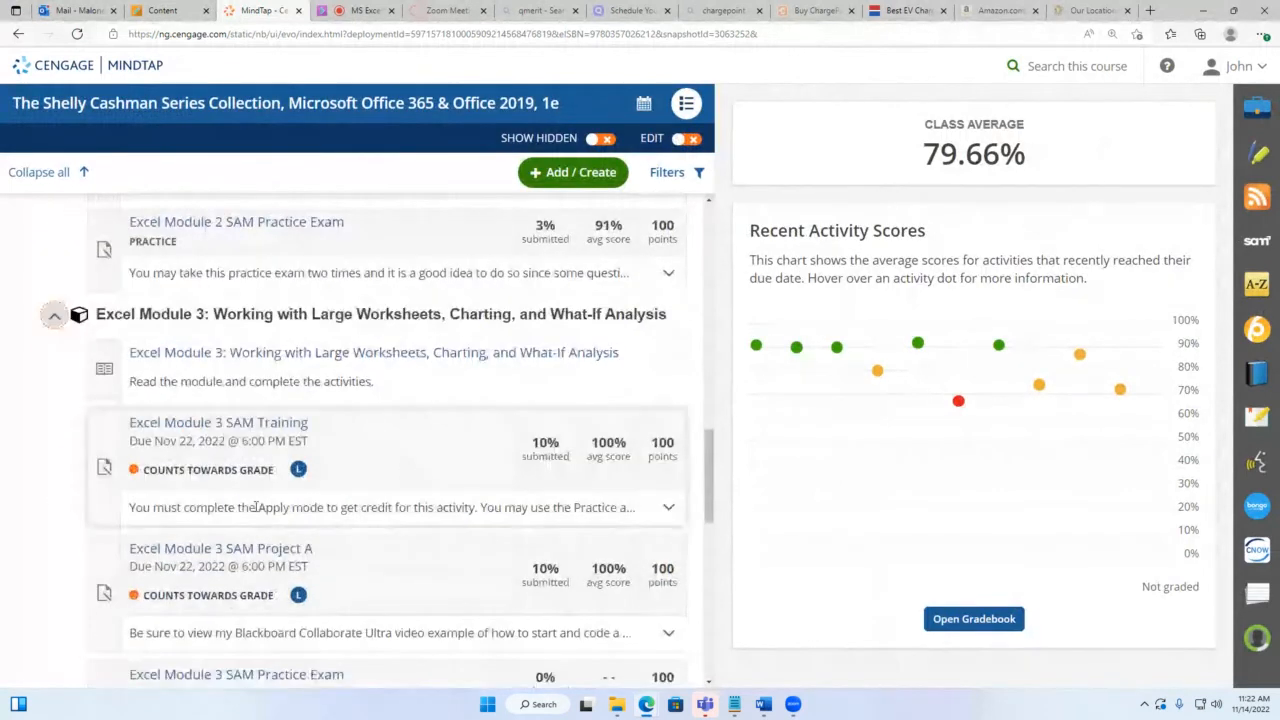
Step: Start Excel Module 3 SAM Training and maximize its window
{"action": "left_click", "coordinate": [214, 423]}
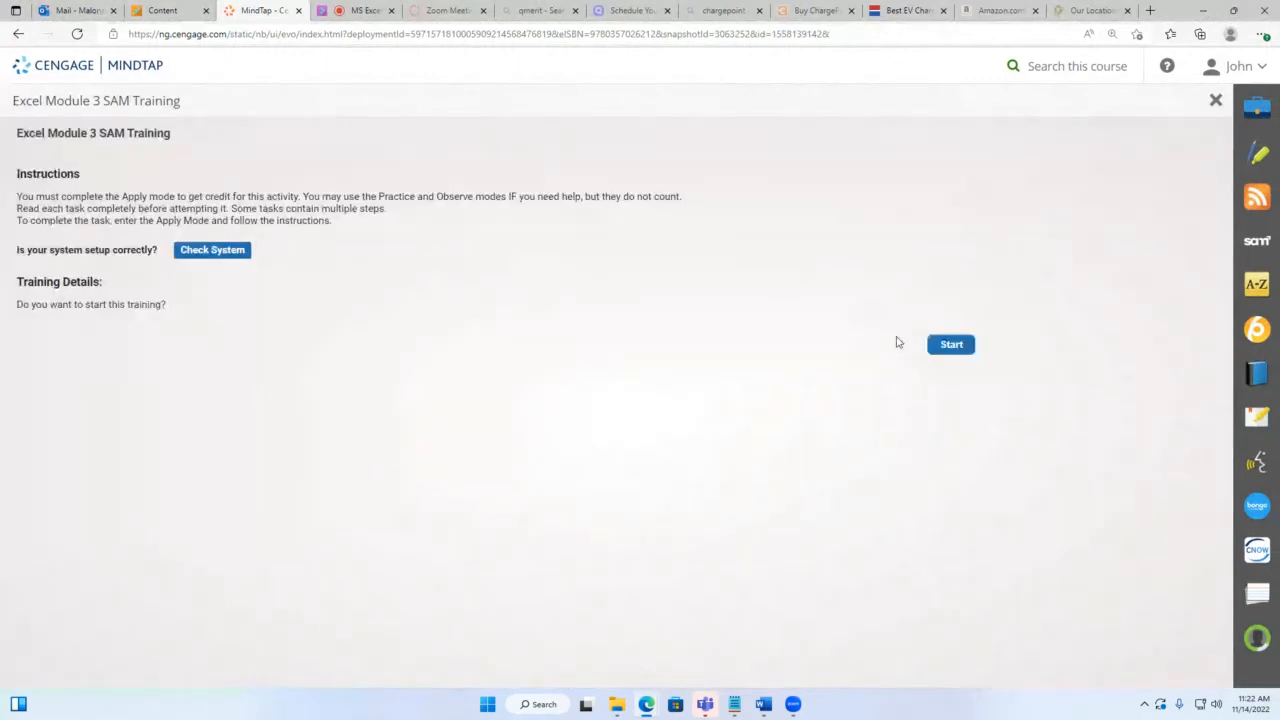
{"action": "left_click", "coordinate": [951, 346]}
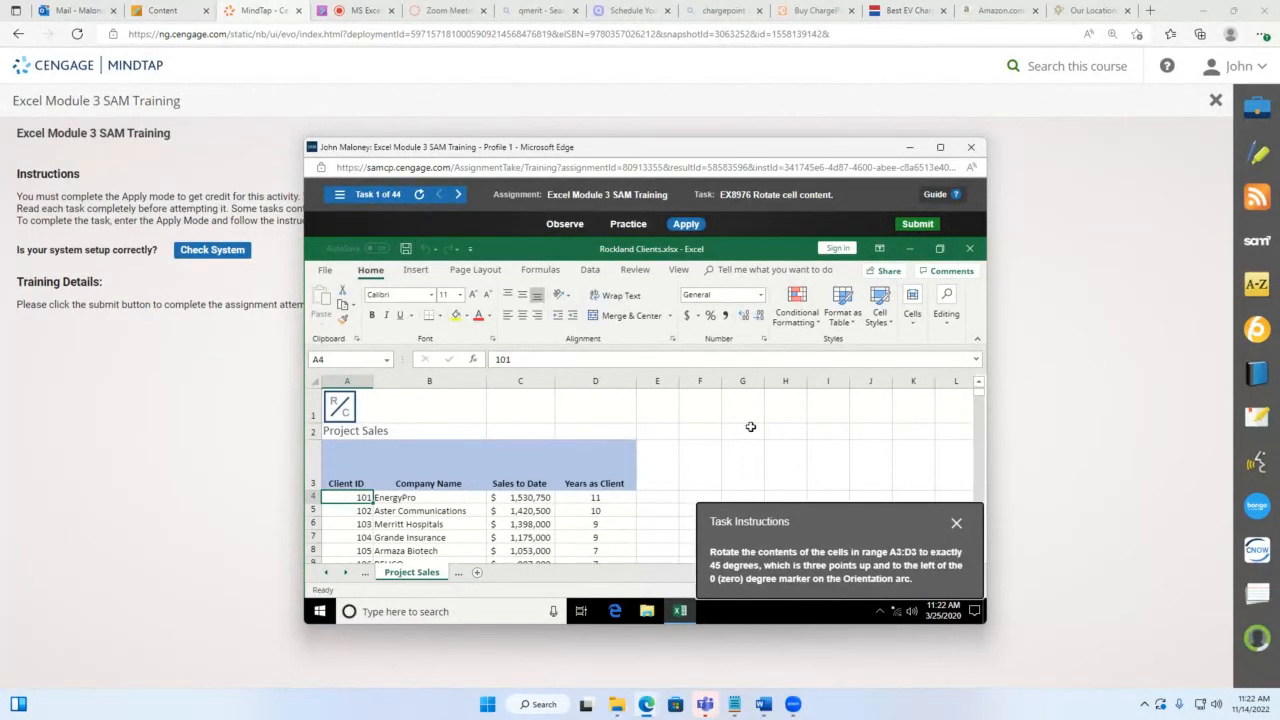
{"action": "scroll", "coordinate": [750, 427], "scroll_direction": "down", "scroll_amount": 1}
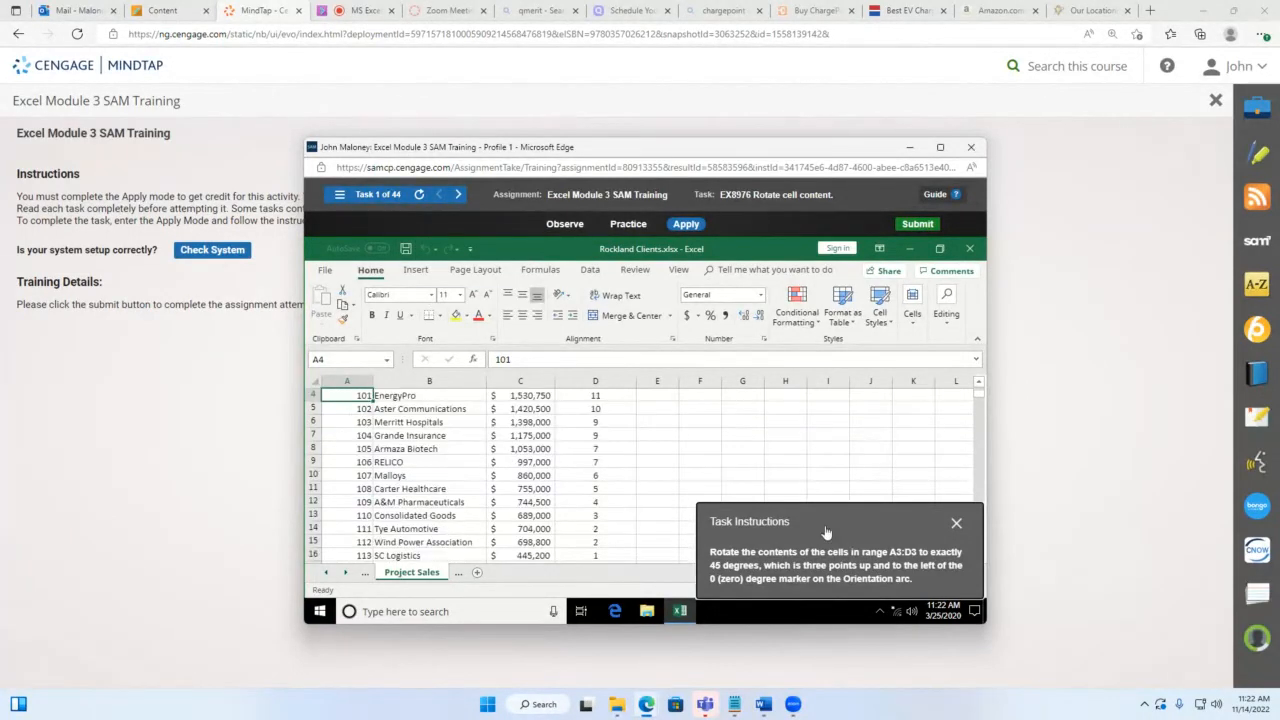
{"action": "left_click", "coordinate": [940, 147]}
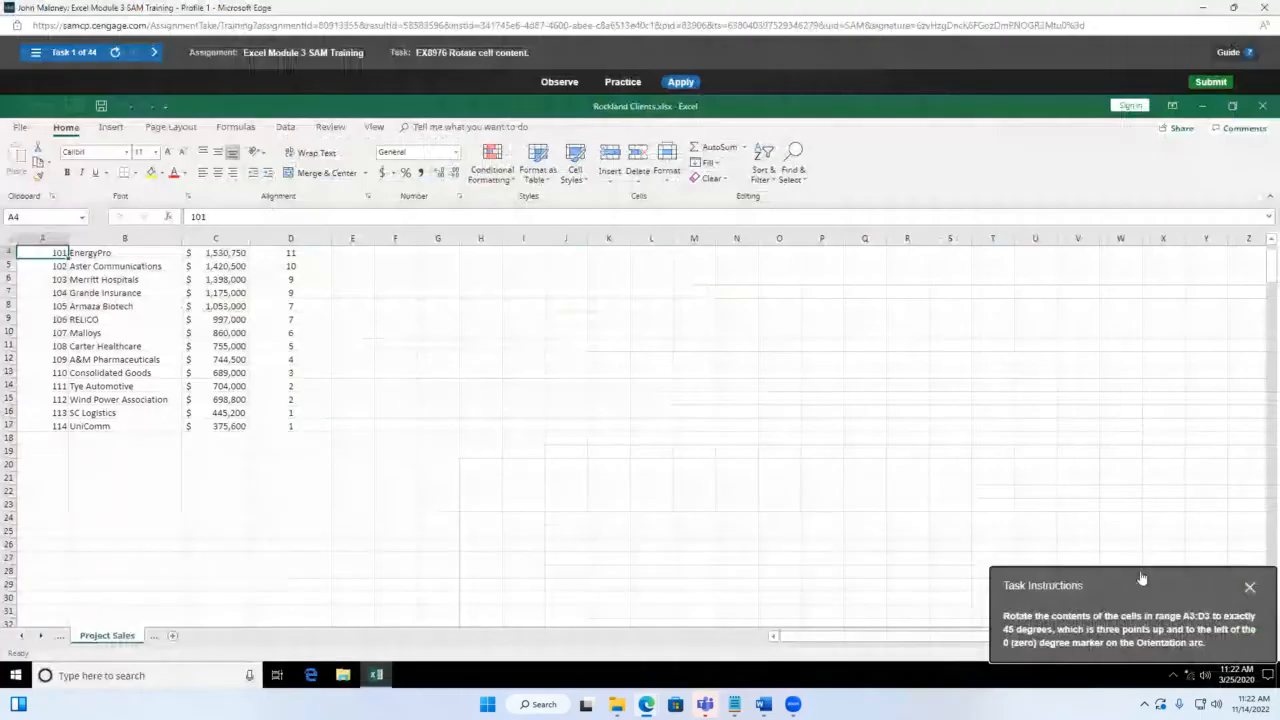
Step: Select A3:D3 and apply the Angle Counterclockwise text orientation
{"action": "left_click_drag", "start_coordinate": [1141, 578], "coordinate": [620, 169]}
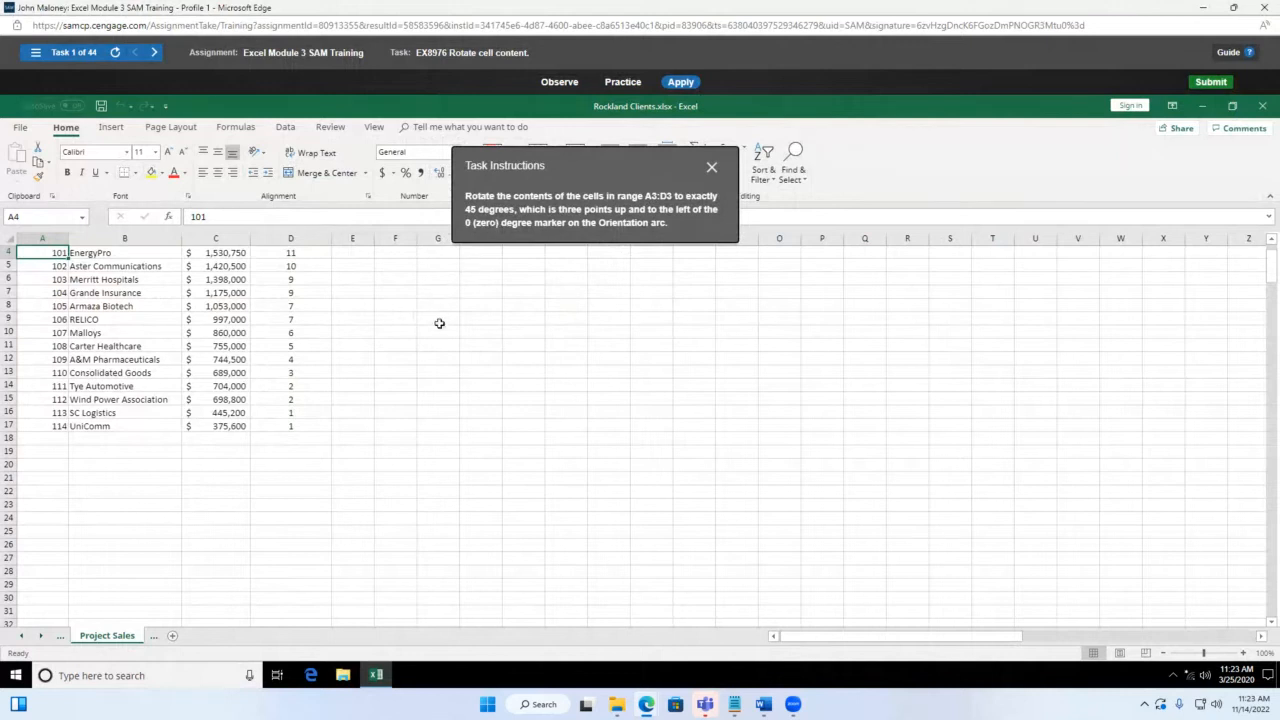
{"action": "scroll", "coordinate": [439, 323], "scroll_direction": "up", "scroll_amount": 1}
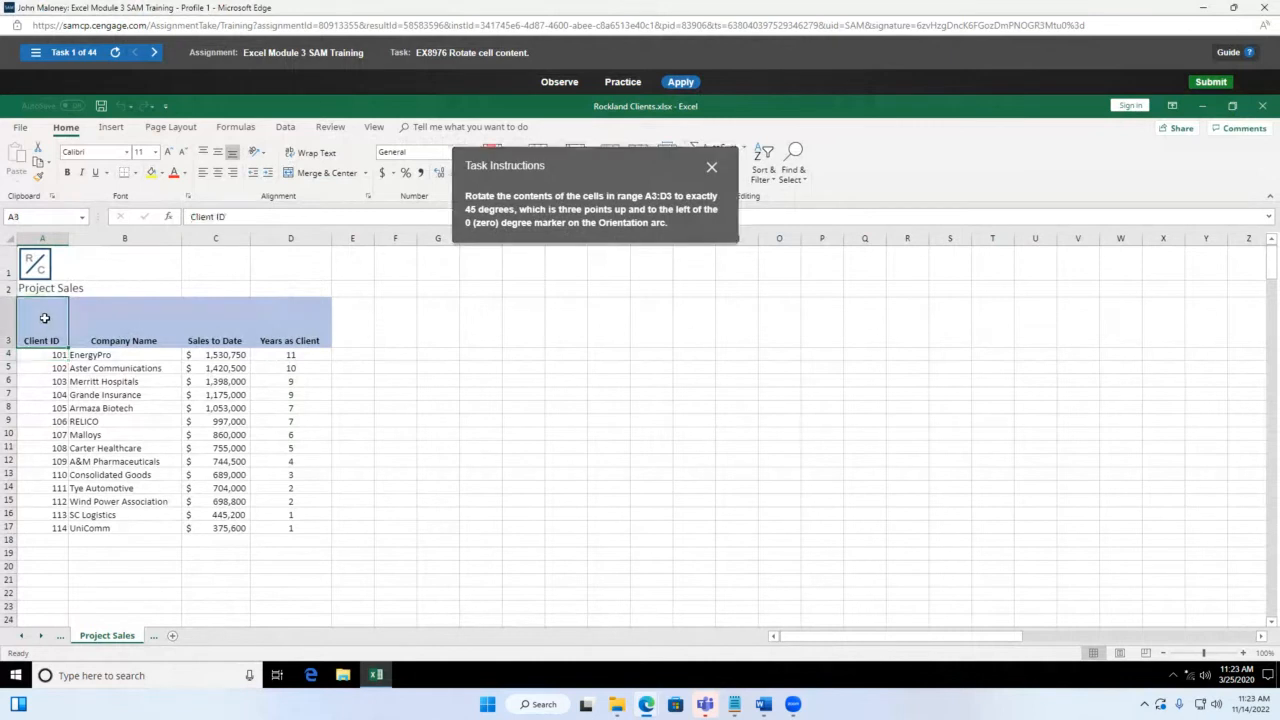
{"action": "left_click_drag", "start_coordinate": [44, 318], "coordinate": [277, 325]}
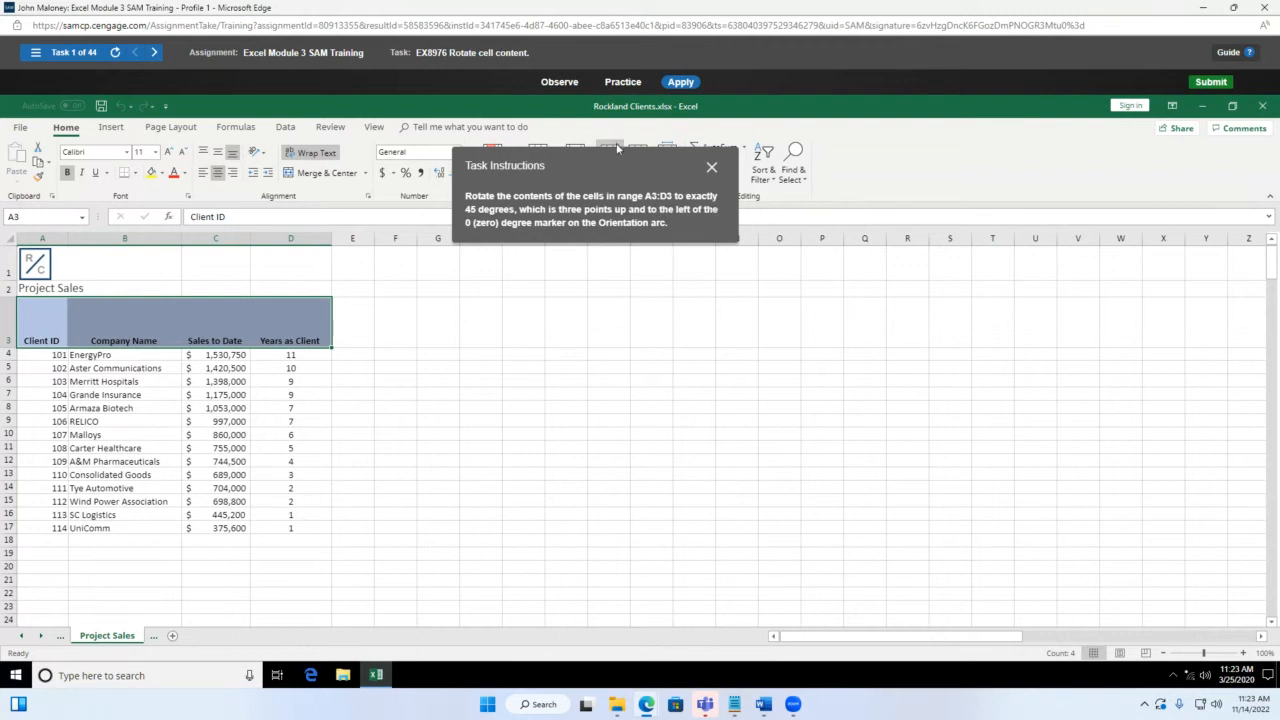
{"action": "left_click_drag", "start_coordinate": [618, 171], "coordinate": [651, 329]}
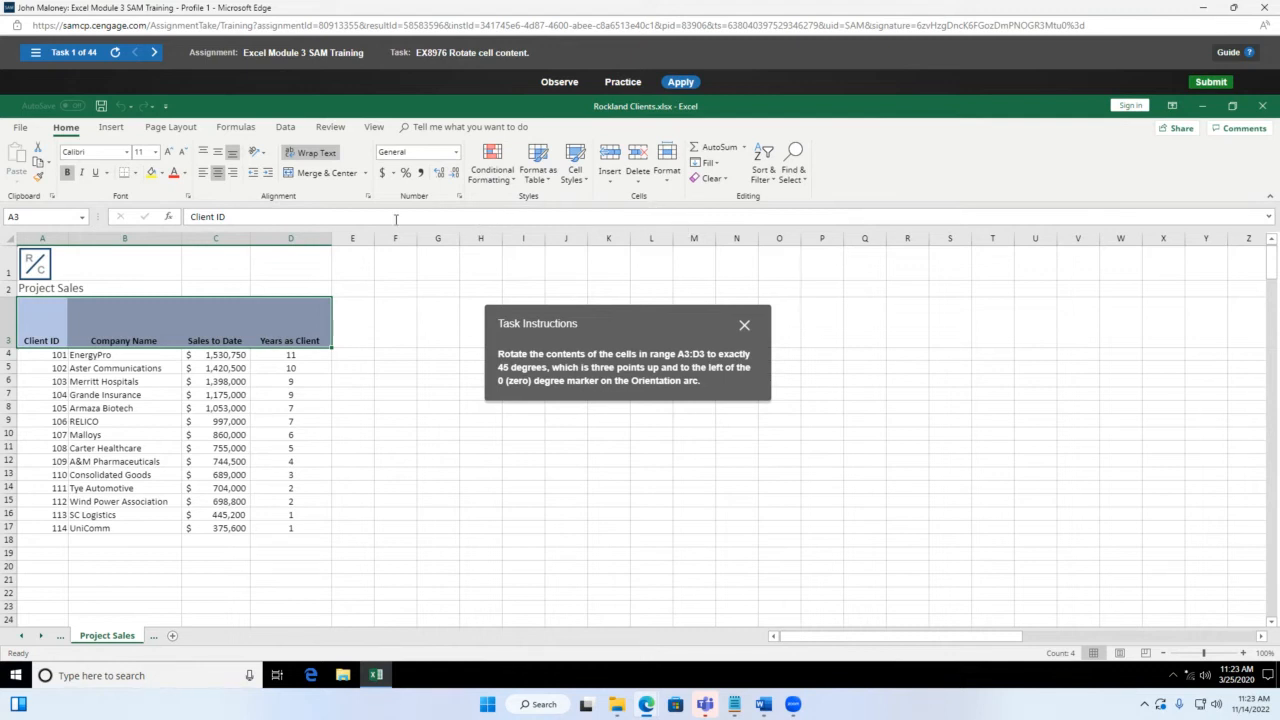
{"action": "left_click", "coordinate": [263, 153]}
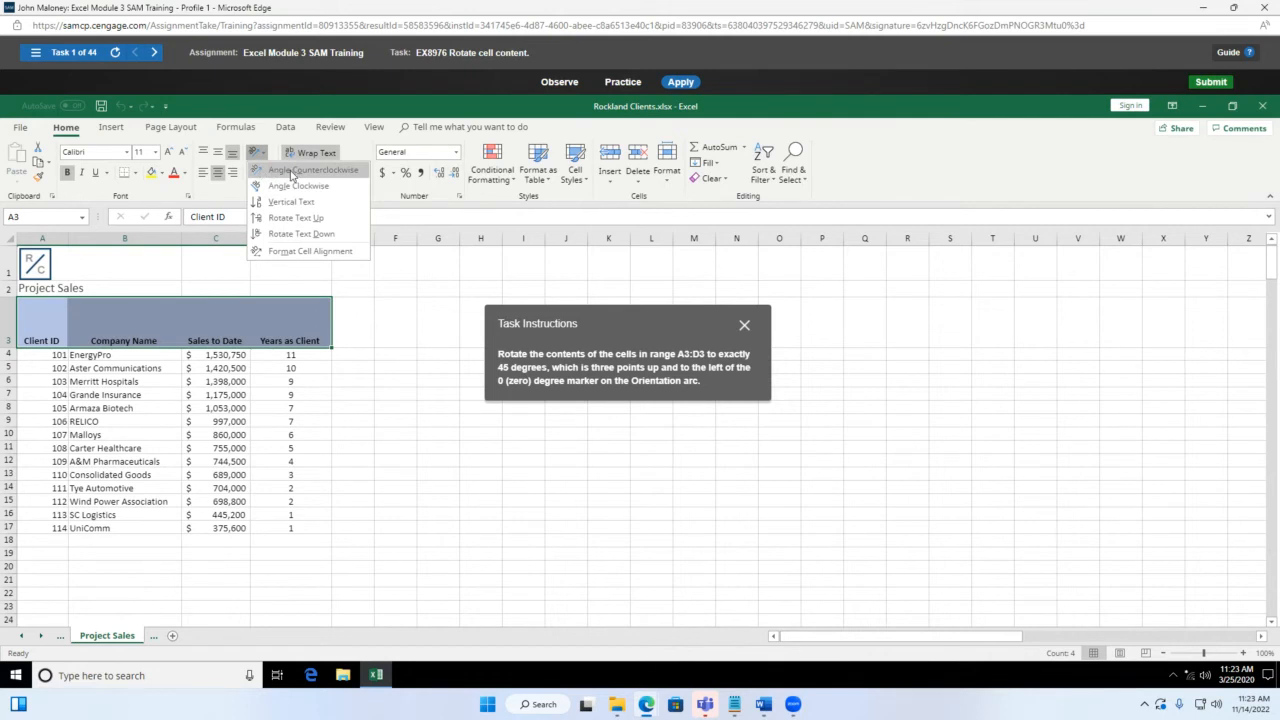
{"action": "left_click", "coordinate": [290, 174]}
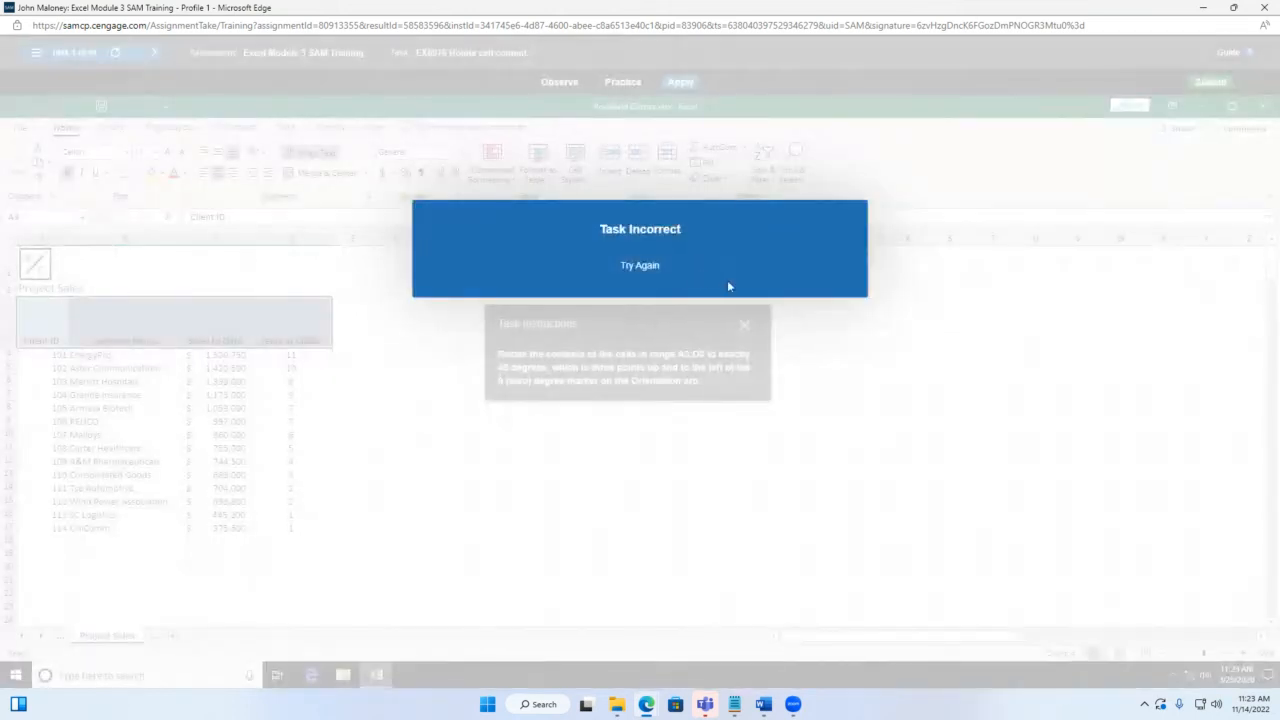
Step: Set the A3:D3 text orientation to 45 degrees in Format Cell Alignment
{"action": "left_click", "coordinate": [669, 288]}
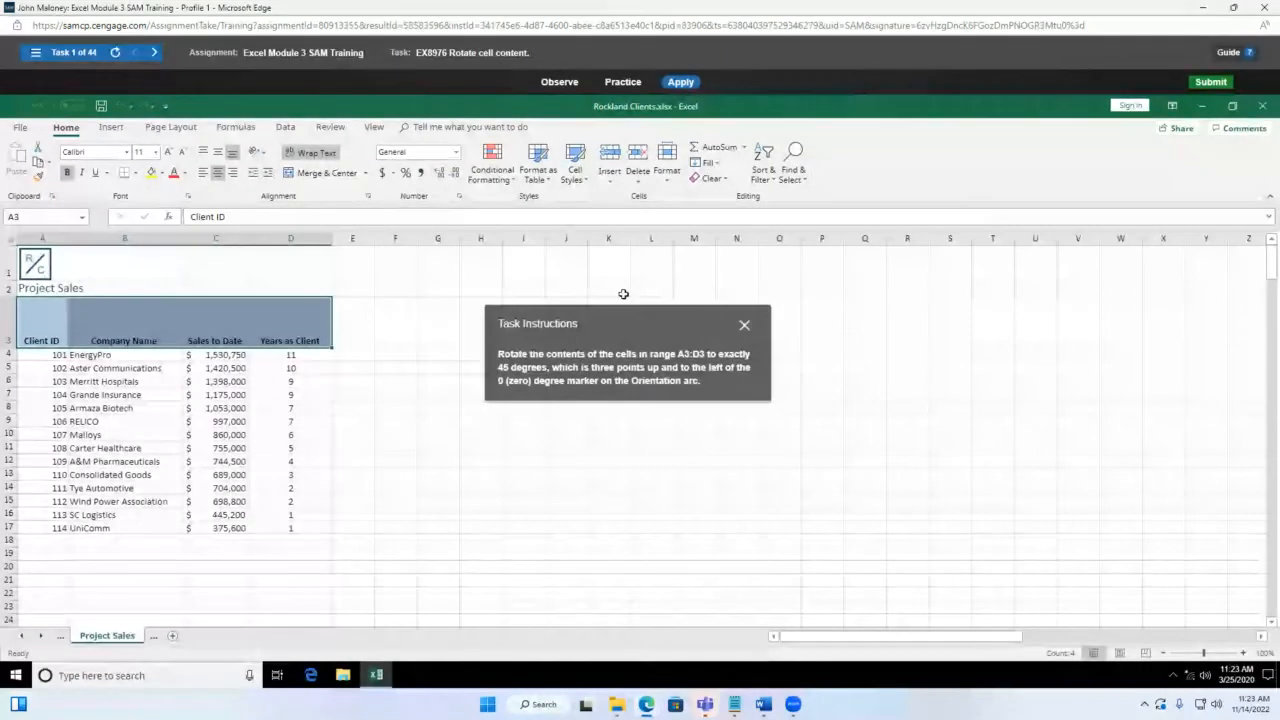
{"action": "left_click", "coordinate": [255, 152]}
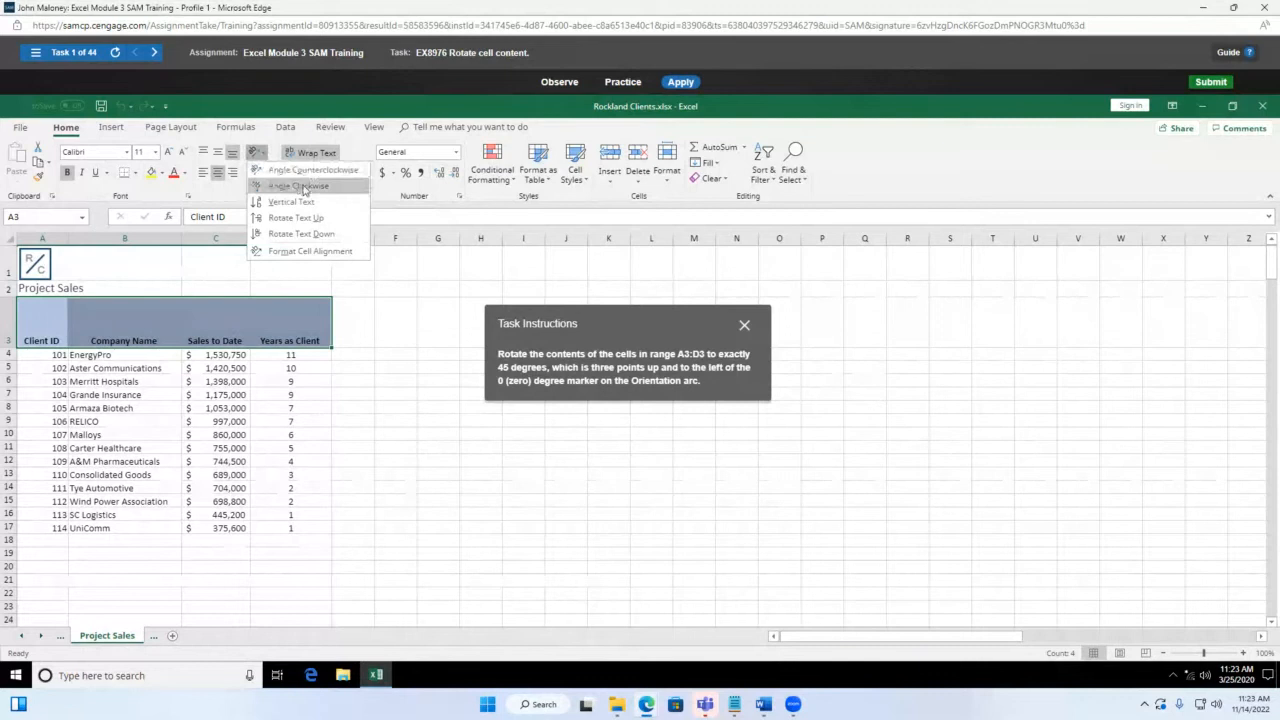
{"action": "left_click", "coordinate": [312, 252]}
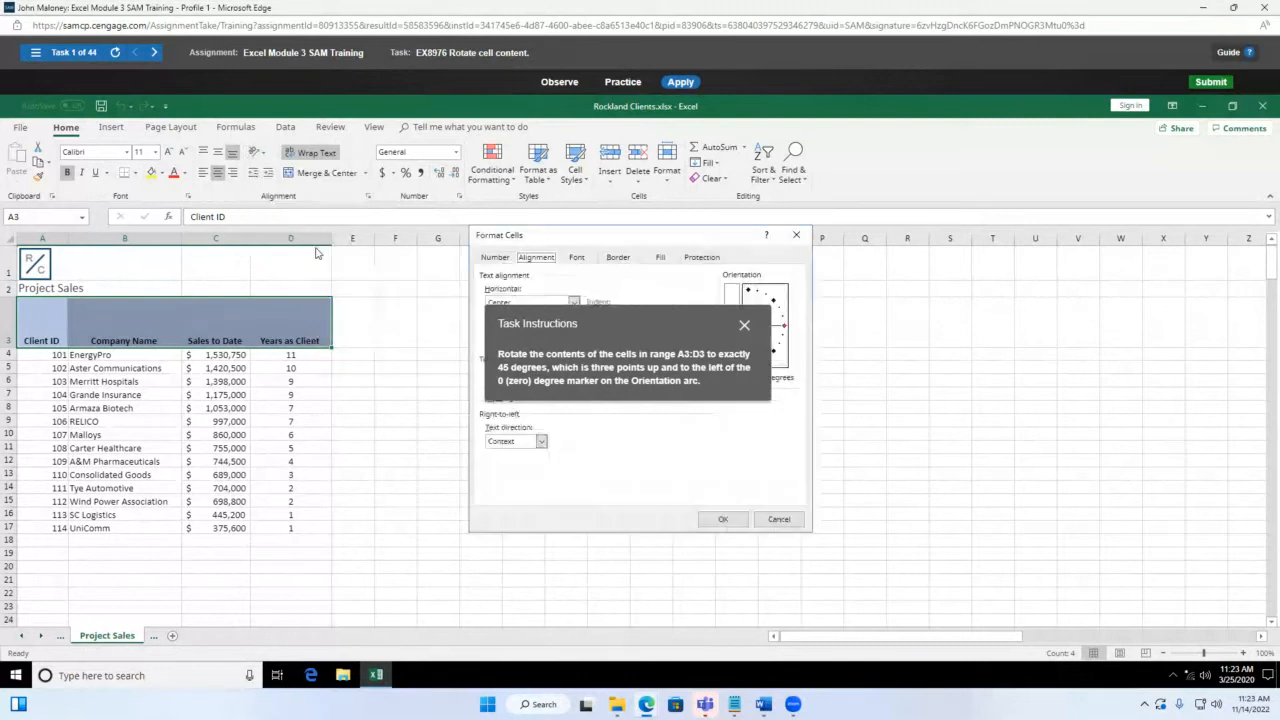
{"action": "left_click_drag", "start_coordinate": [702, 330], "coordinate": [1030, 345]}
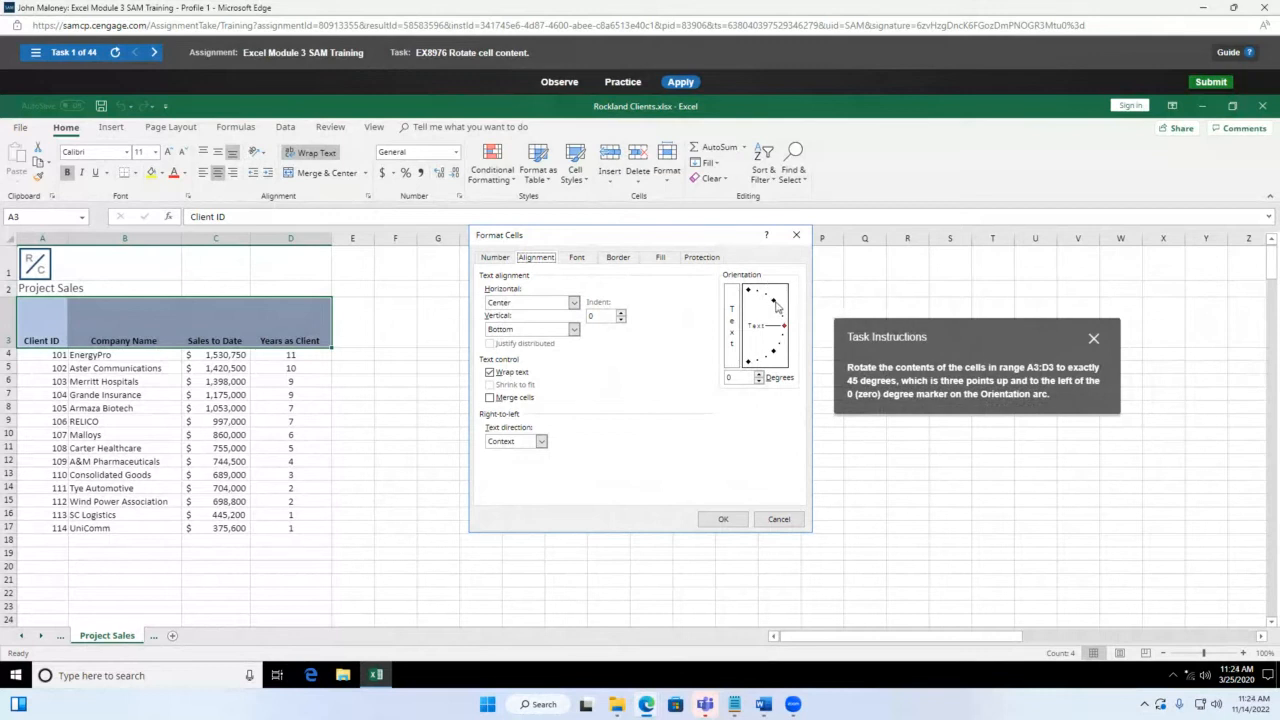
{"action": "left_click", "coordinate": [775, 300]}
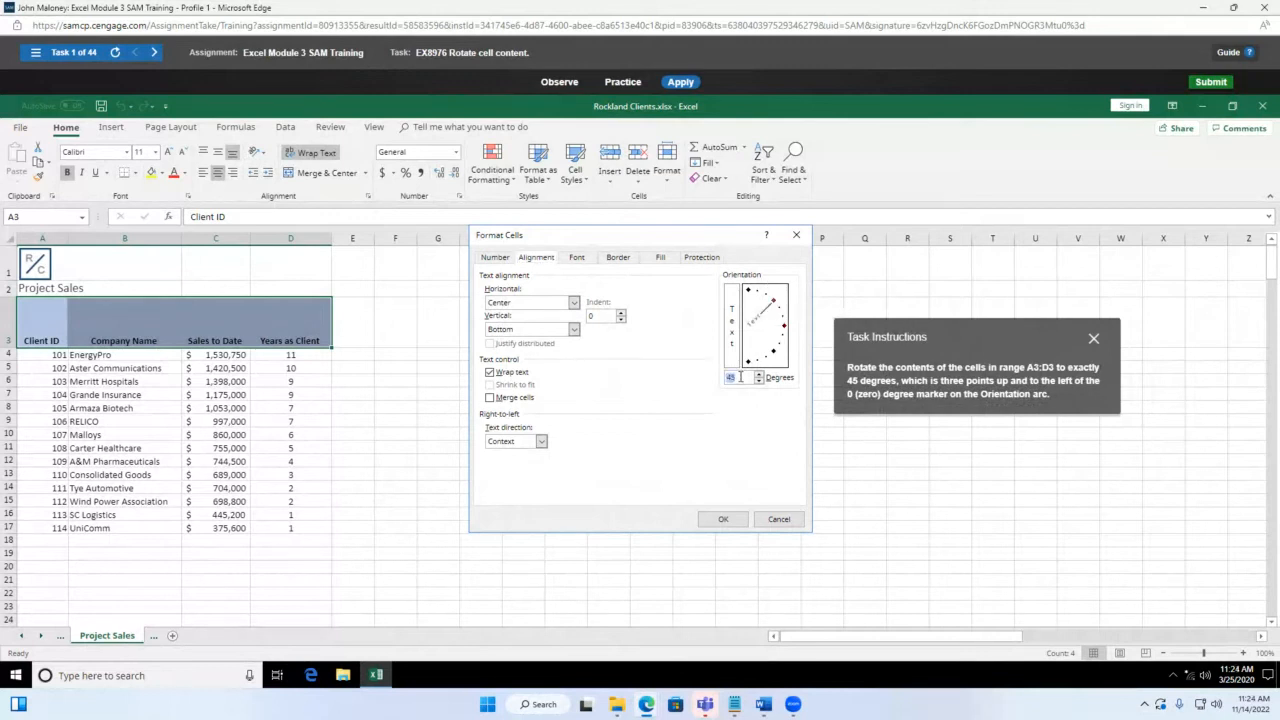
{"action": "left_click", "coordinate": [716, 518]}
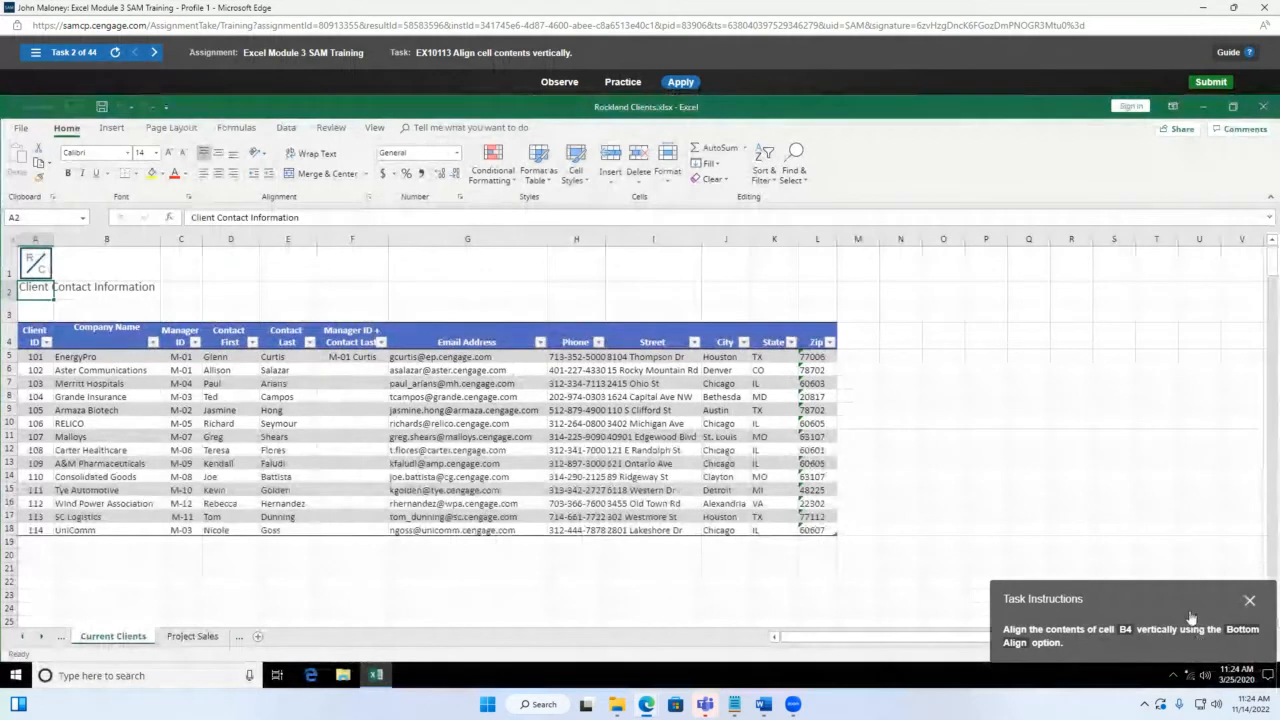
Step: Apply Bottom Align to the Company Name header in B4
{"action": "left_click_drag", "start_coordinate": [1190, 617], "coordinate": [550, 385]}
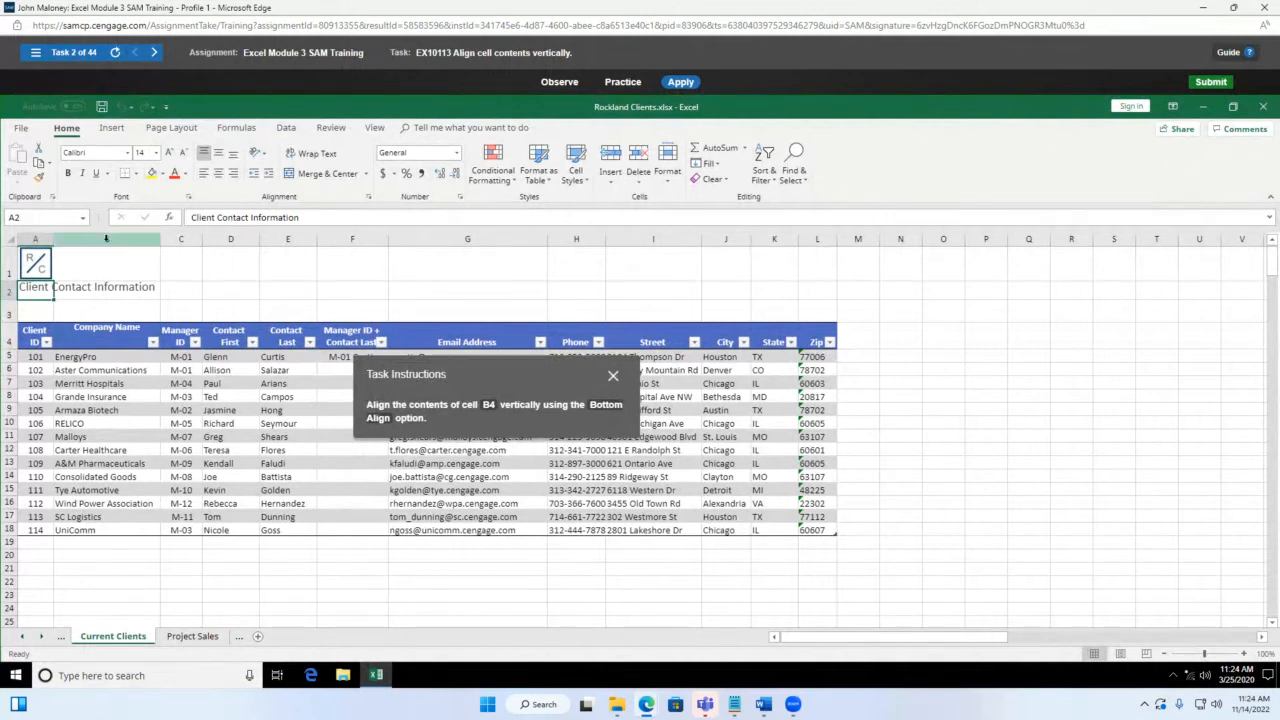
{"action": "left_click", "coordinate": [113, 327]}
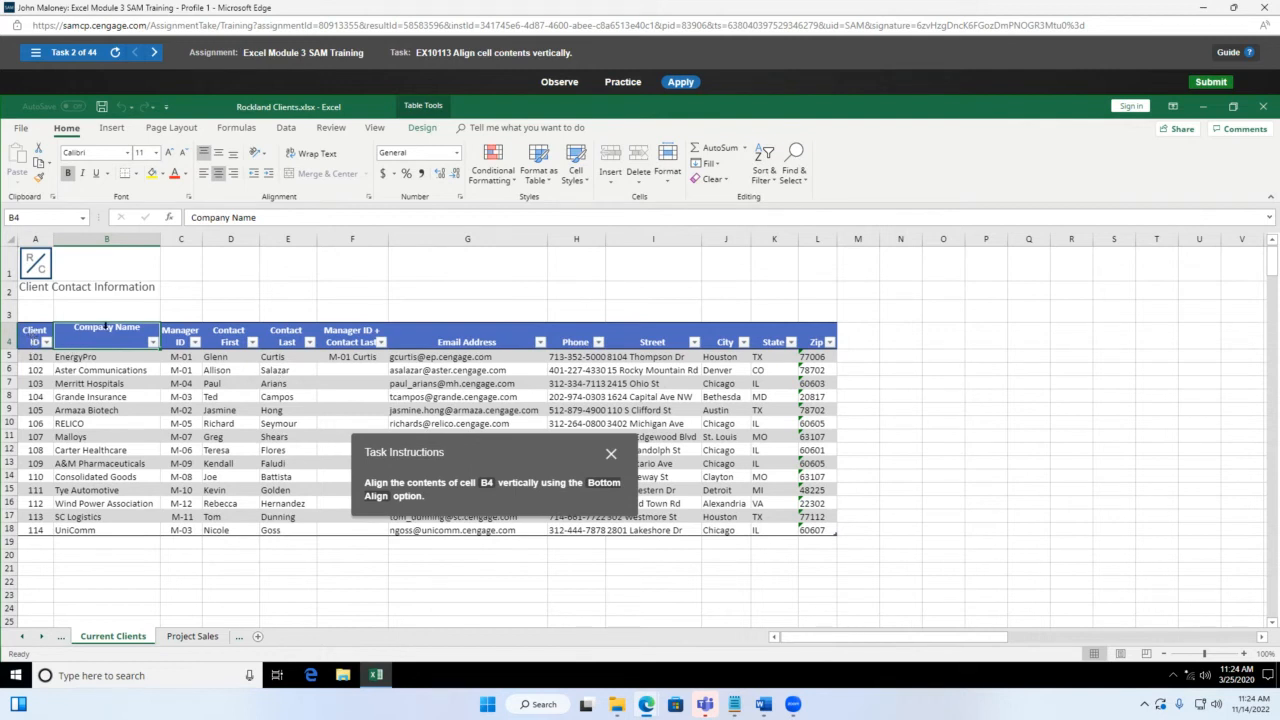
{"action": "left_click", "coordinate": [232, 159]}
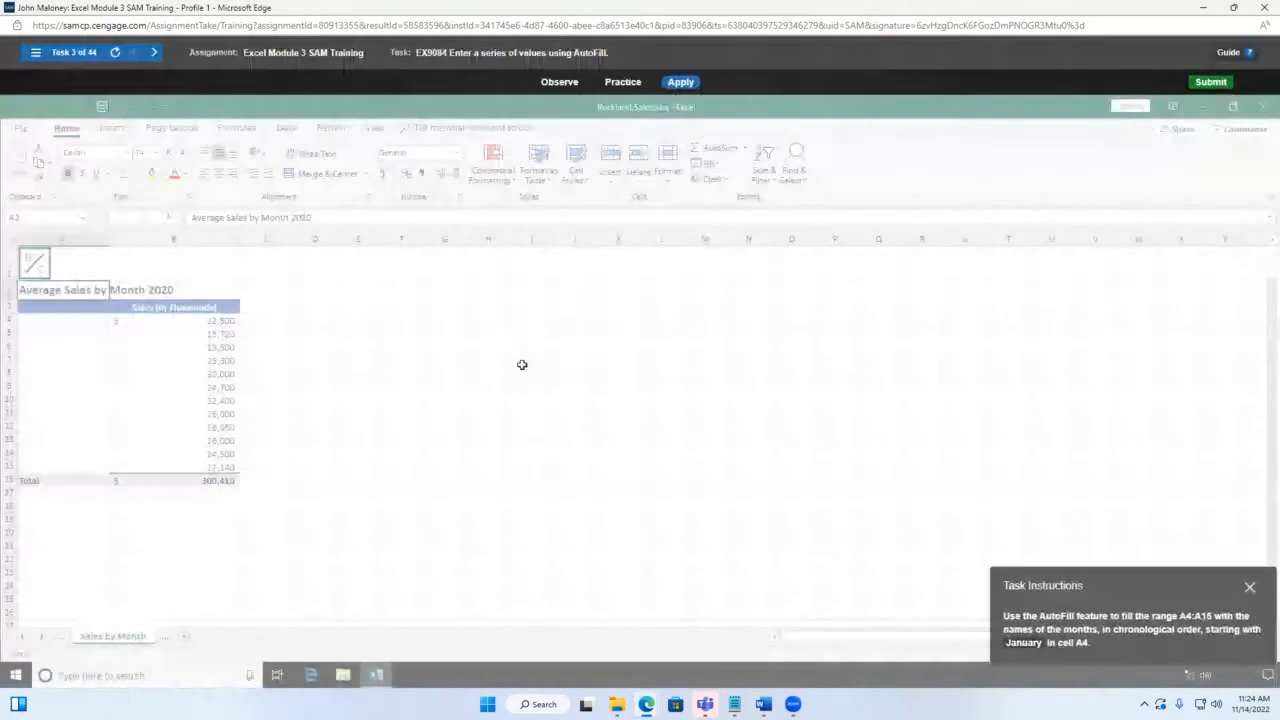
Step: Type January in A4 and AutoFill the months down to A15
{"action": "left_click_drag", "start_coordinate": [1150, 592], "coordinate": [504, 360]}
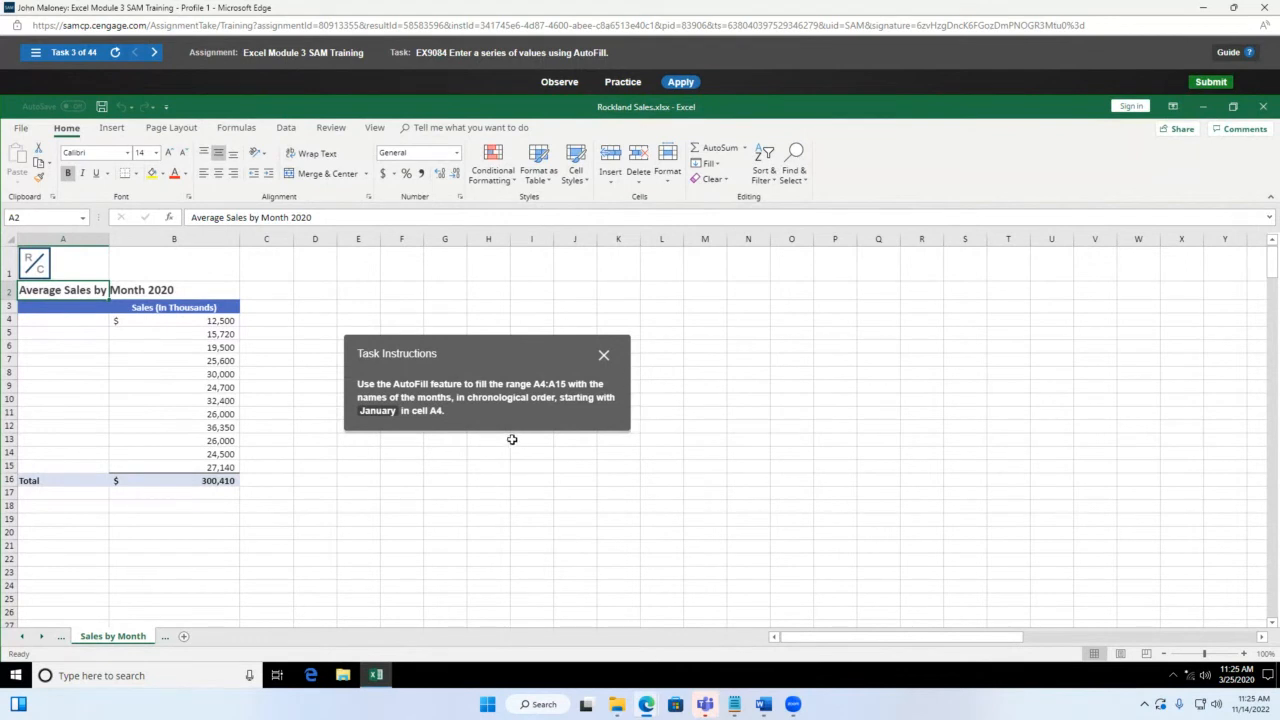
{"action": "left_click", "coordinate": [47, 323]}
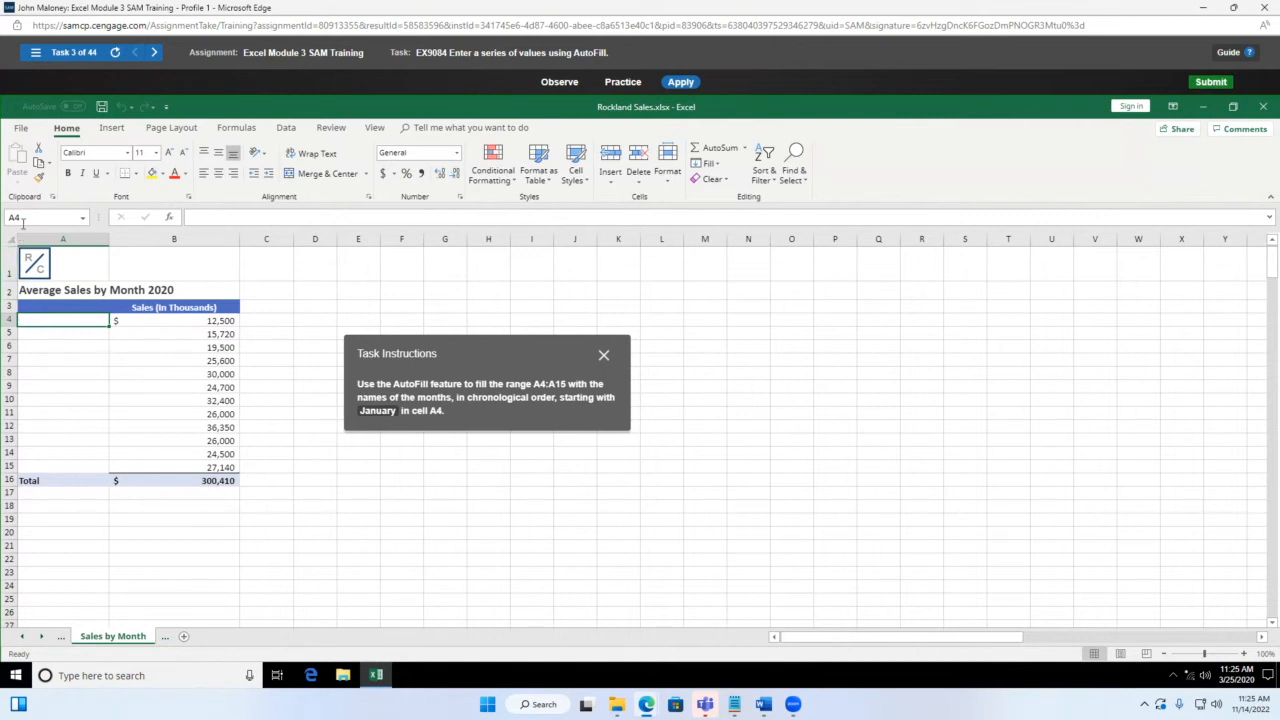
{"action": "type", "text": "January"}
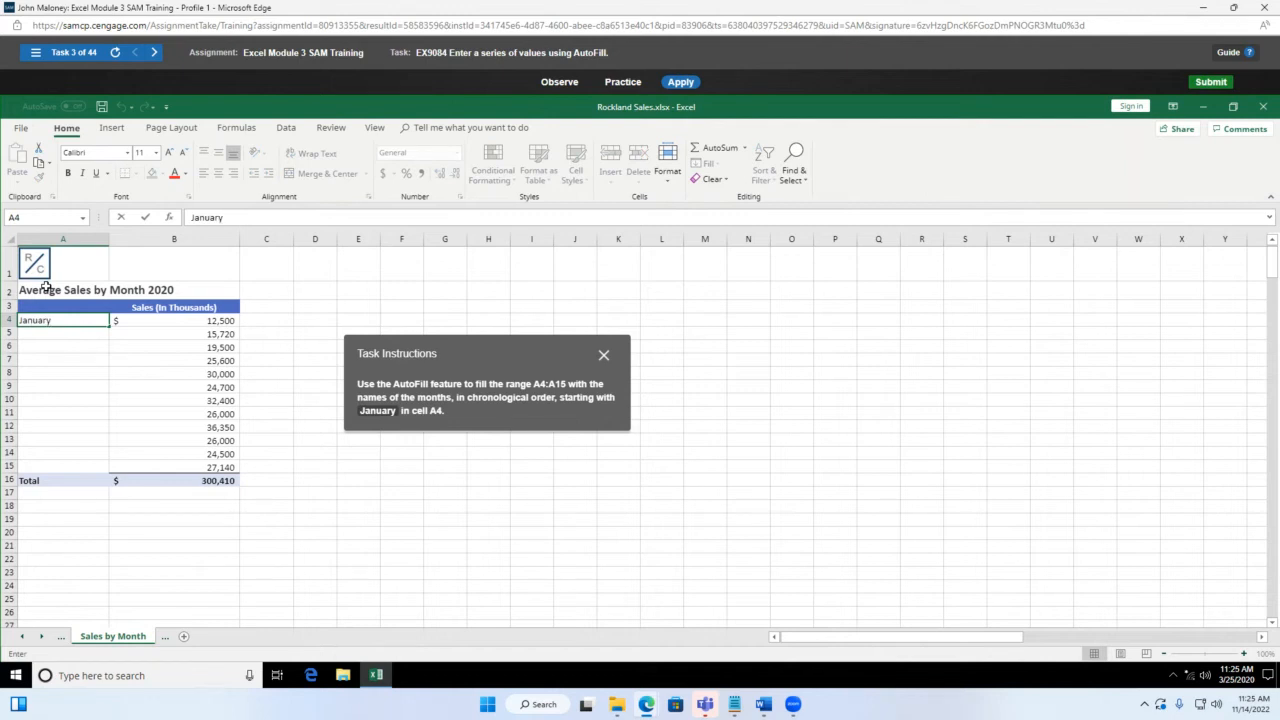
{"action": "key", "text": "Return"}
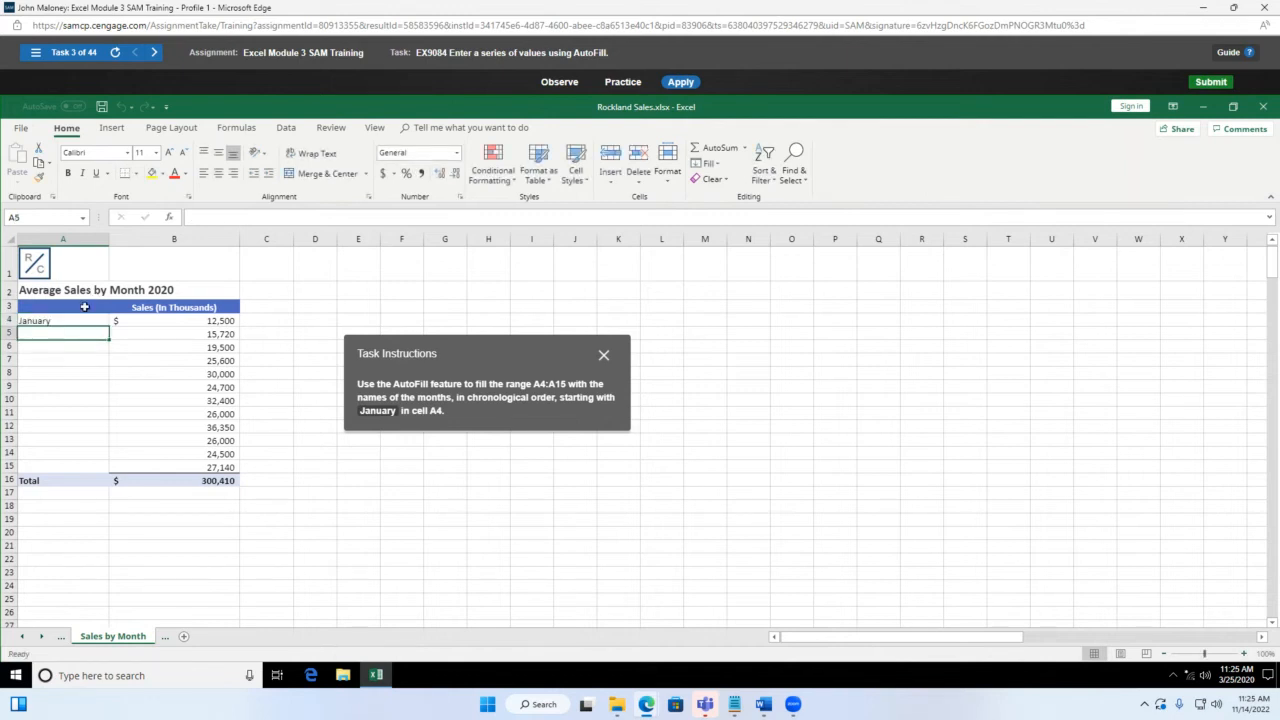
{"action": "left_click", "coordinate": [56, 320]}
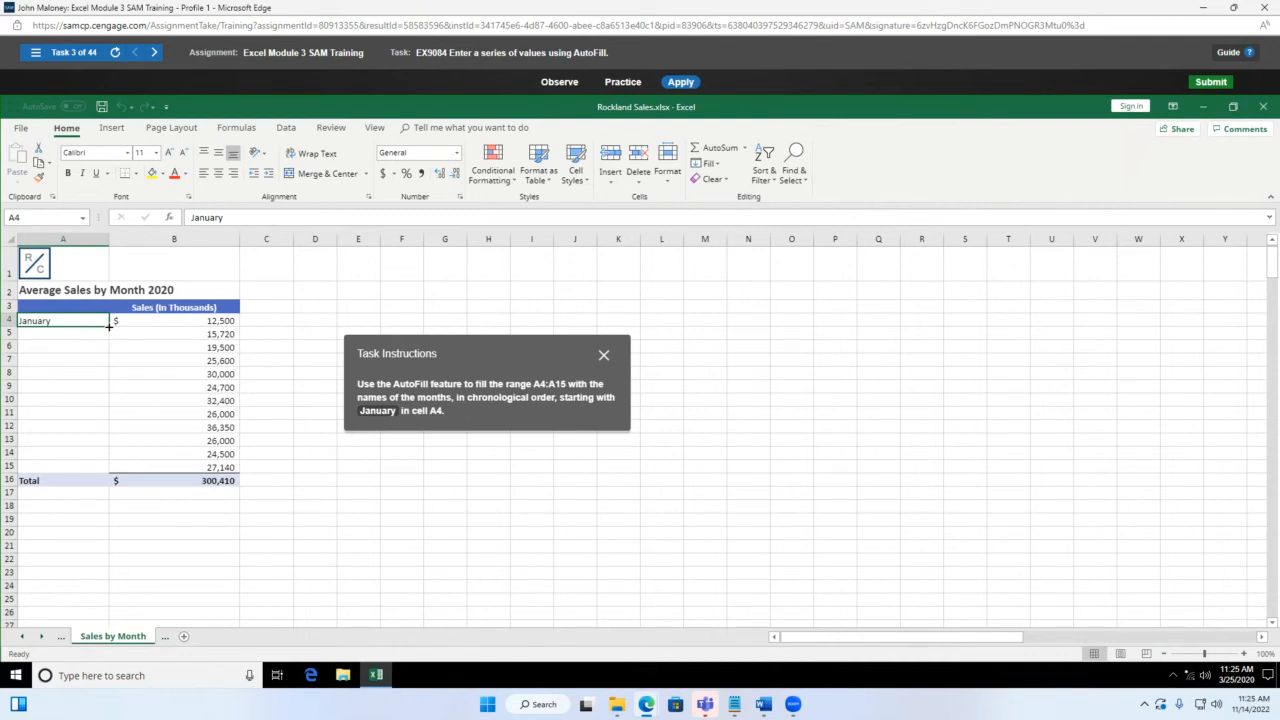
{"action": "left_click_drag", "start_coordinate": [109, 326], "coordinate": [113, 359]}
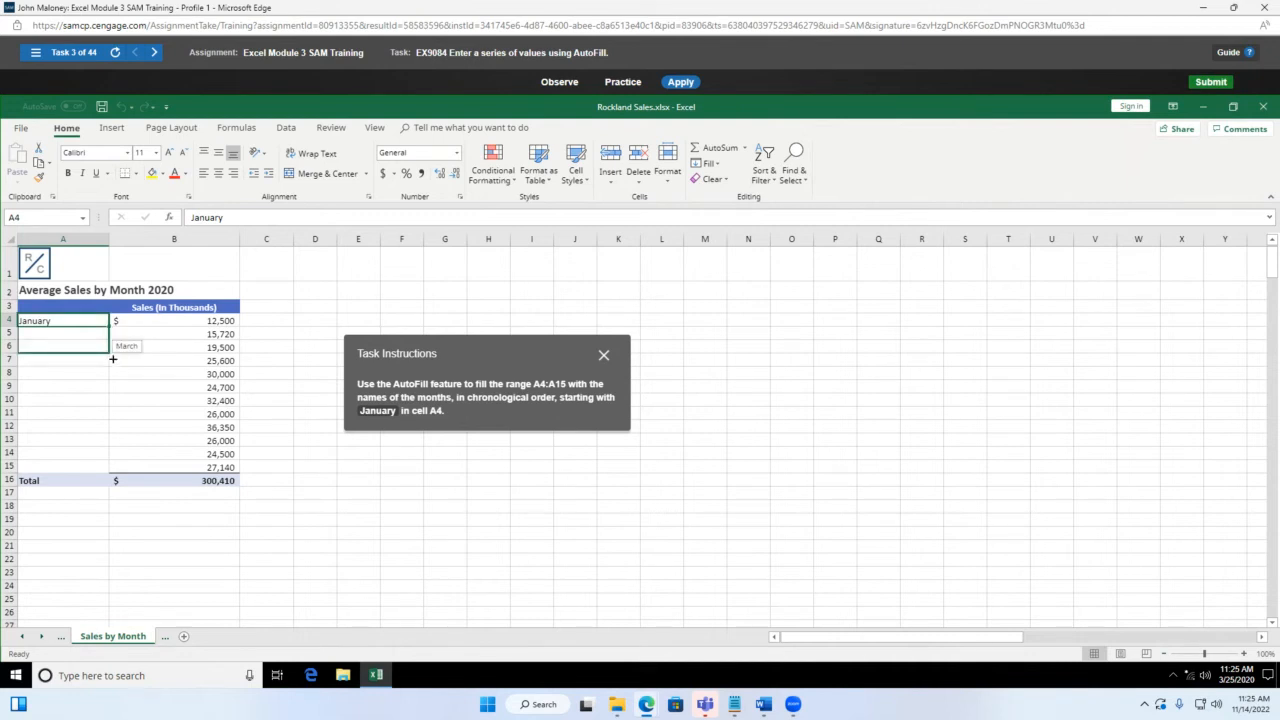
{"action": "left_click_drag", "start_coordinate": [113, 359], "coordinate": [118, 474]}
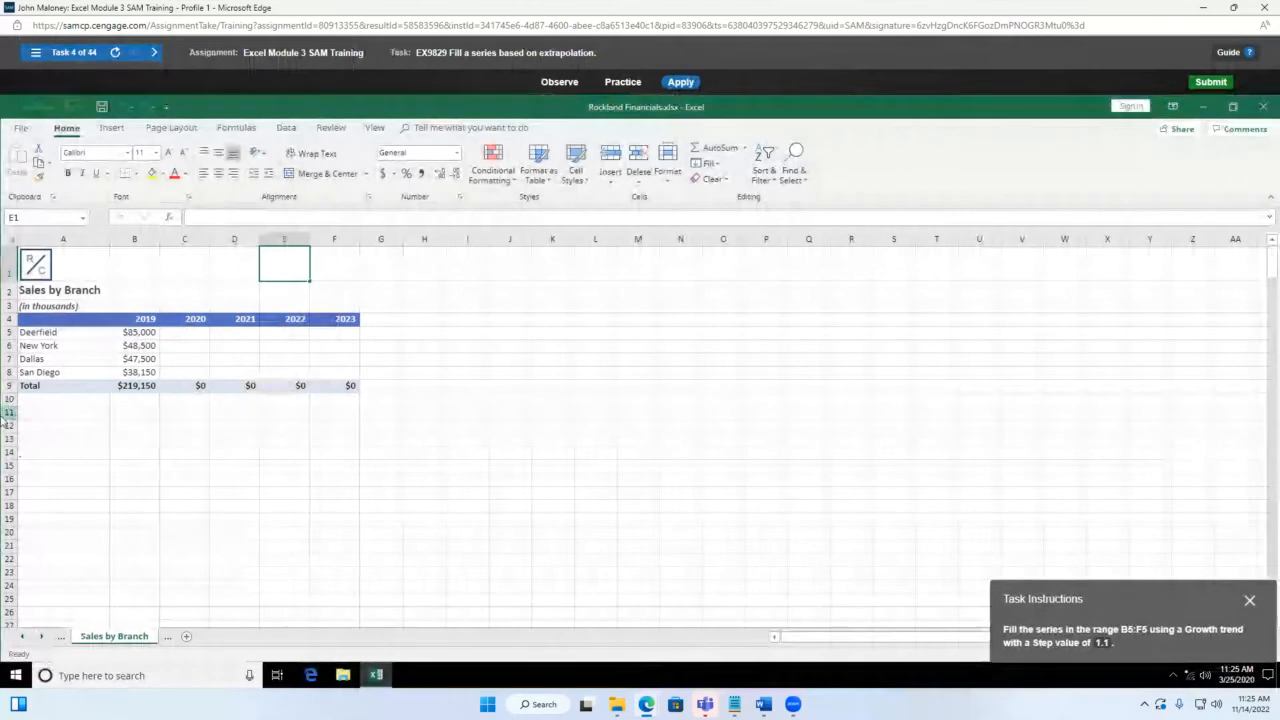
Step: Select B5:F5 in the Deerfield row, starting from $85,000 in B5
{"action": "left_click_drag", "start_coordinate": [1233, 608], "coordinate": [643, 309]}
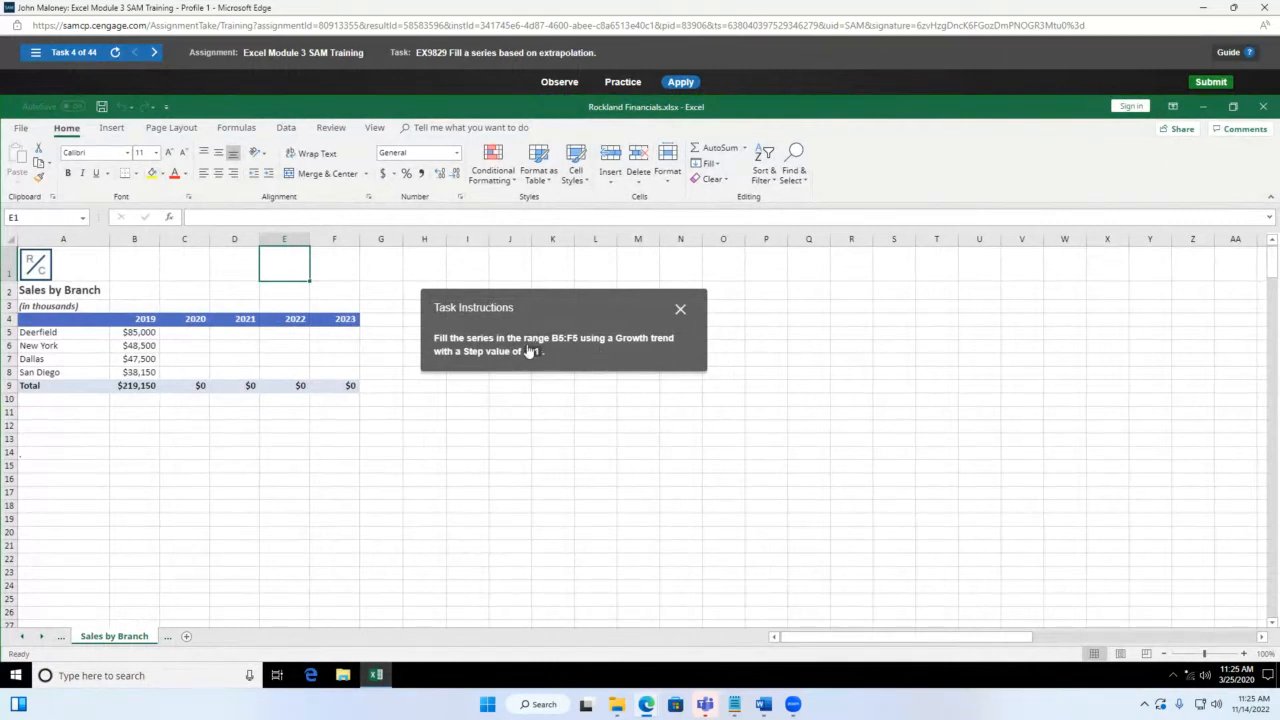
{"action": "left_click_drag", "start_coordinate": [591, 304], "coordinate": [694, 318]}
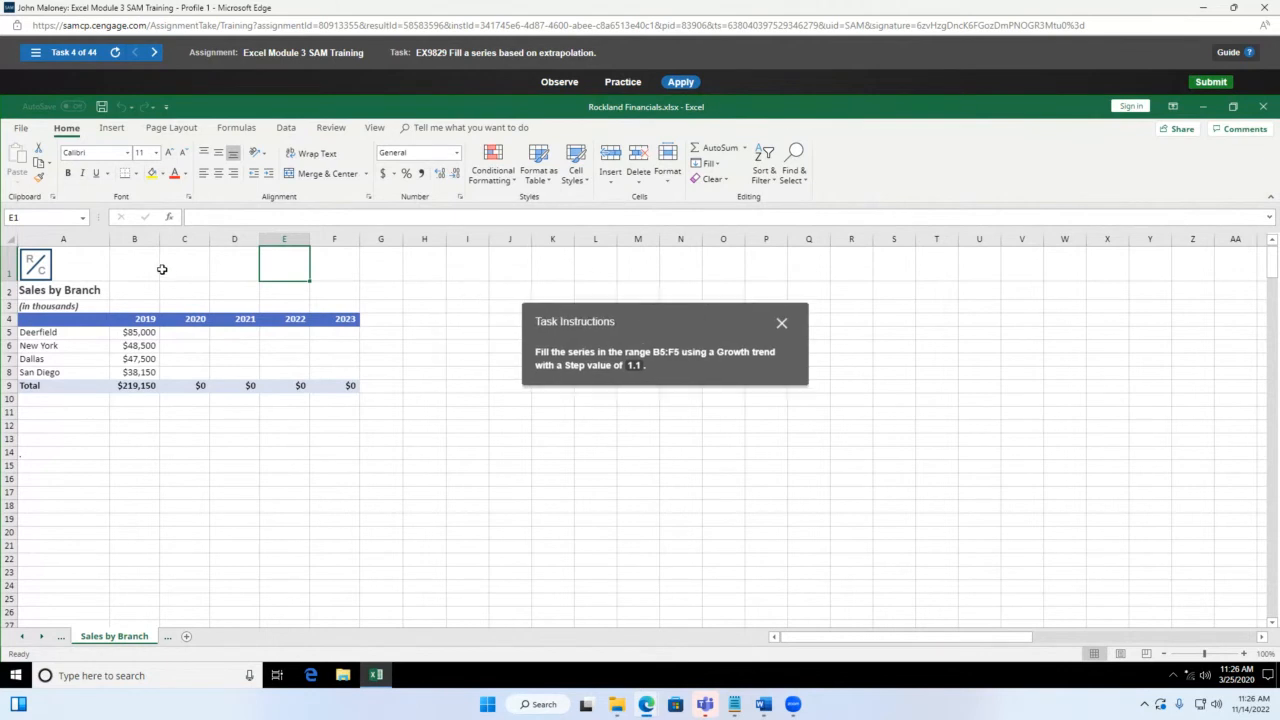
{"action": "left_click", "coordinate": [145, 336]}
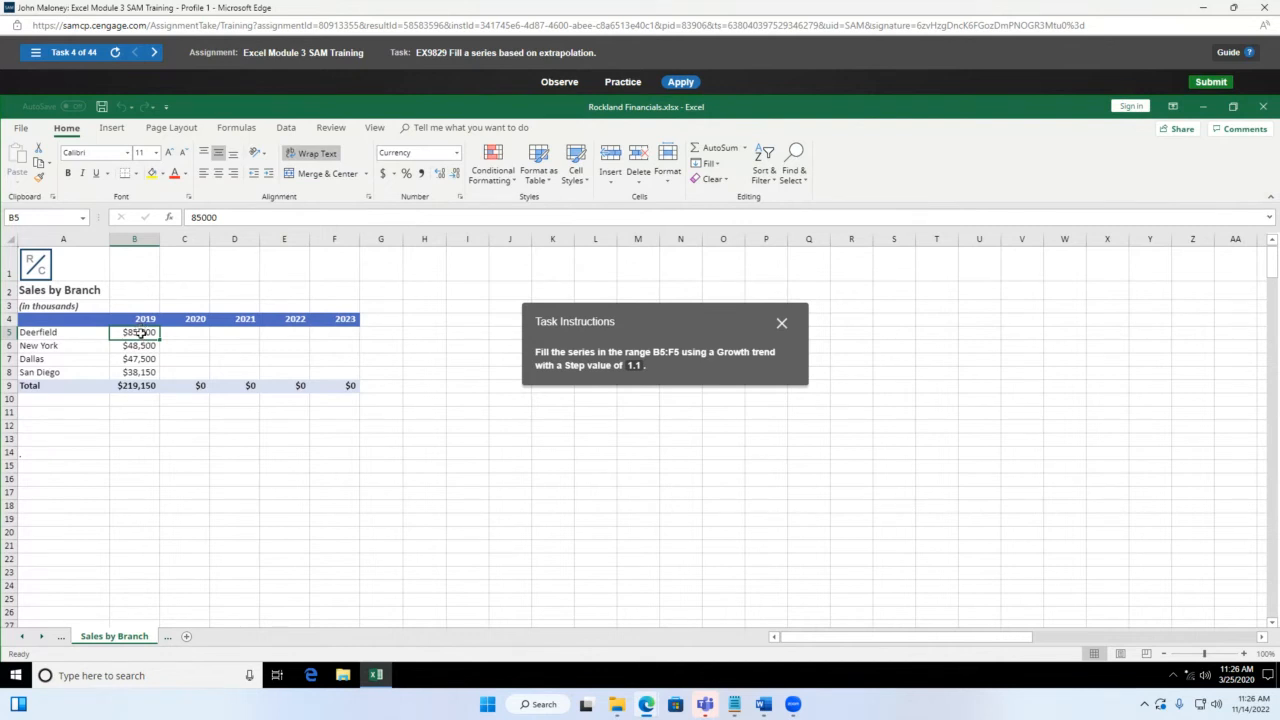
{"action": "left_click_drag", "start_coordinate": [149, 336], "coordinate": [336, 333]}
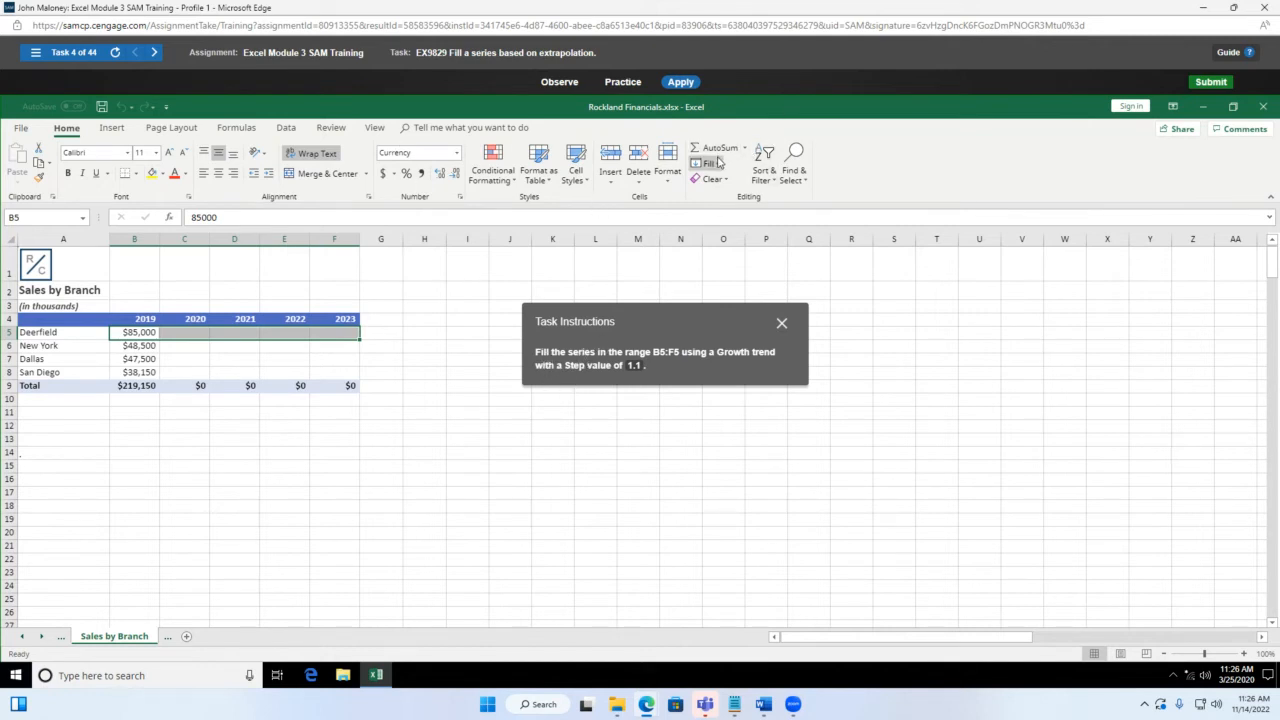
Step: Fill B5:F5 as a Growth series with a step value of 1.1
{"action": "left_click_drag", "start_coordinate": [702, 327], "coordinate": [497, 311]}
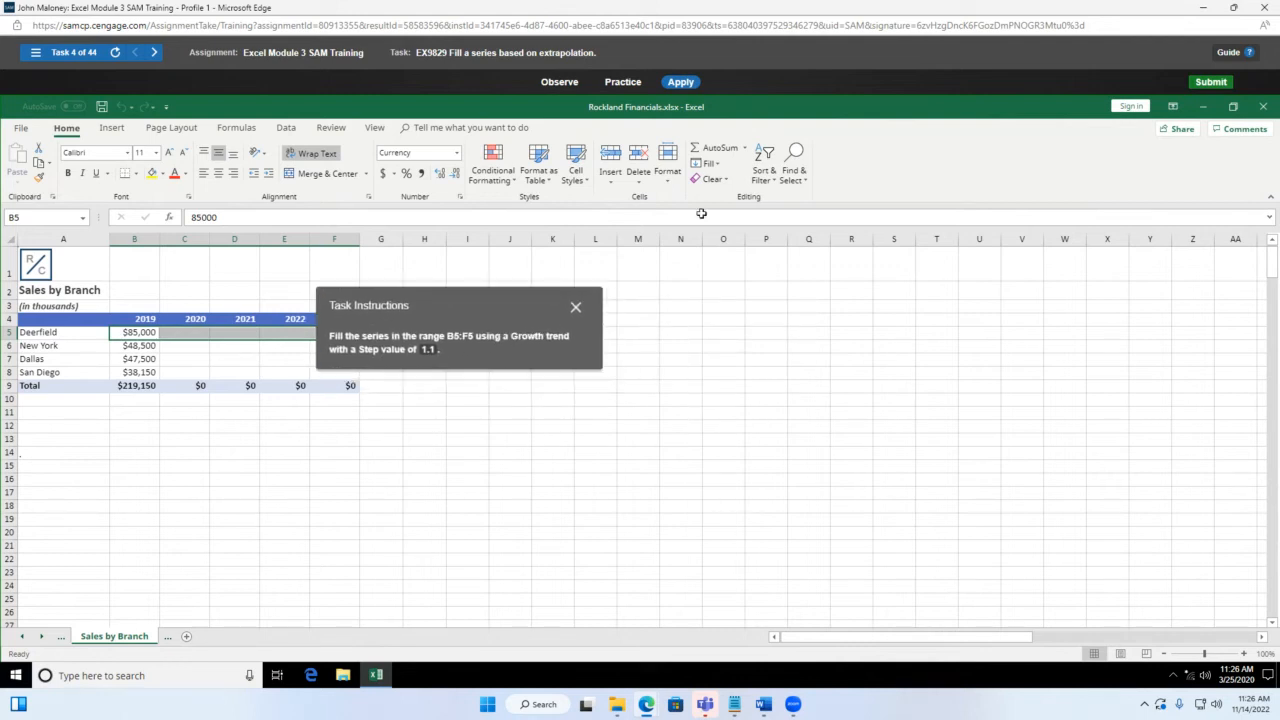
{"action": "left_click", "coordinate": [710, 164]}
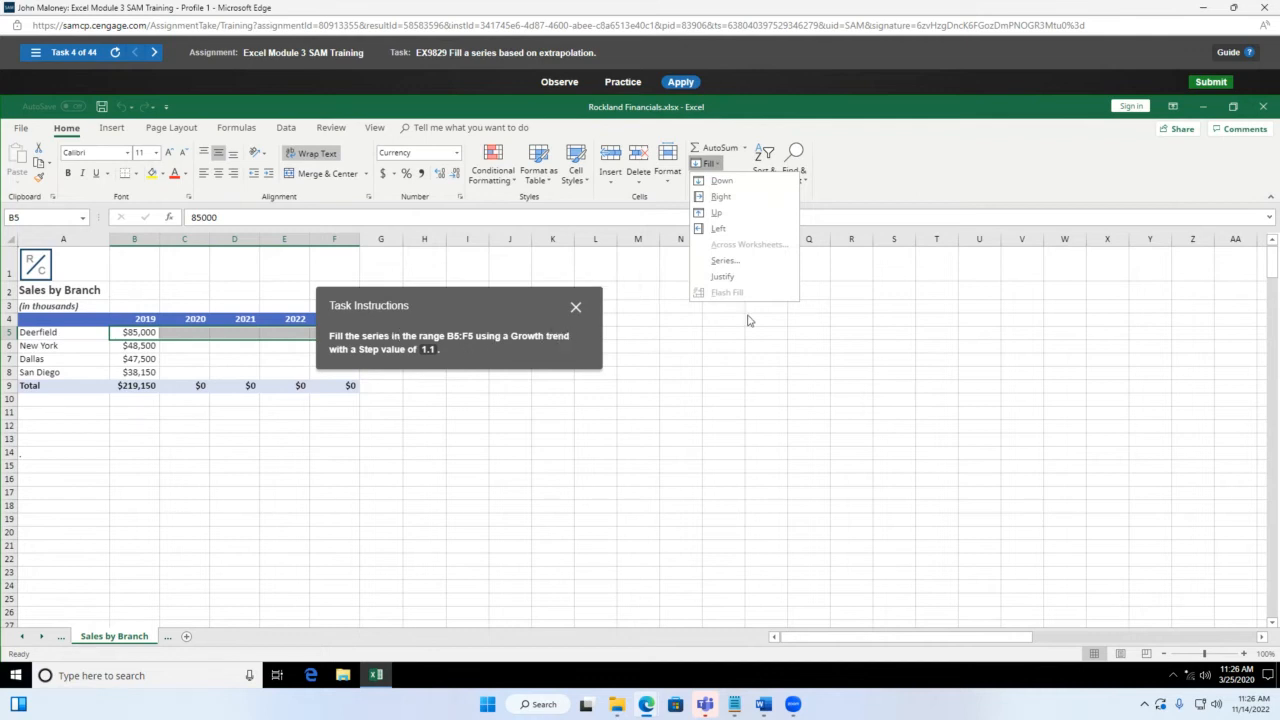
{"action": "left_click", "coordinate": [726, 261]}
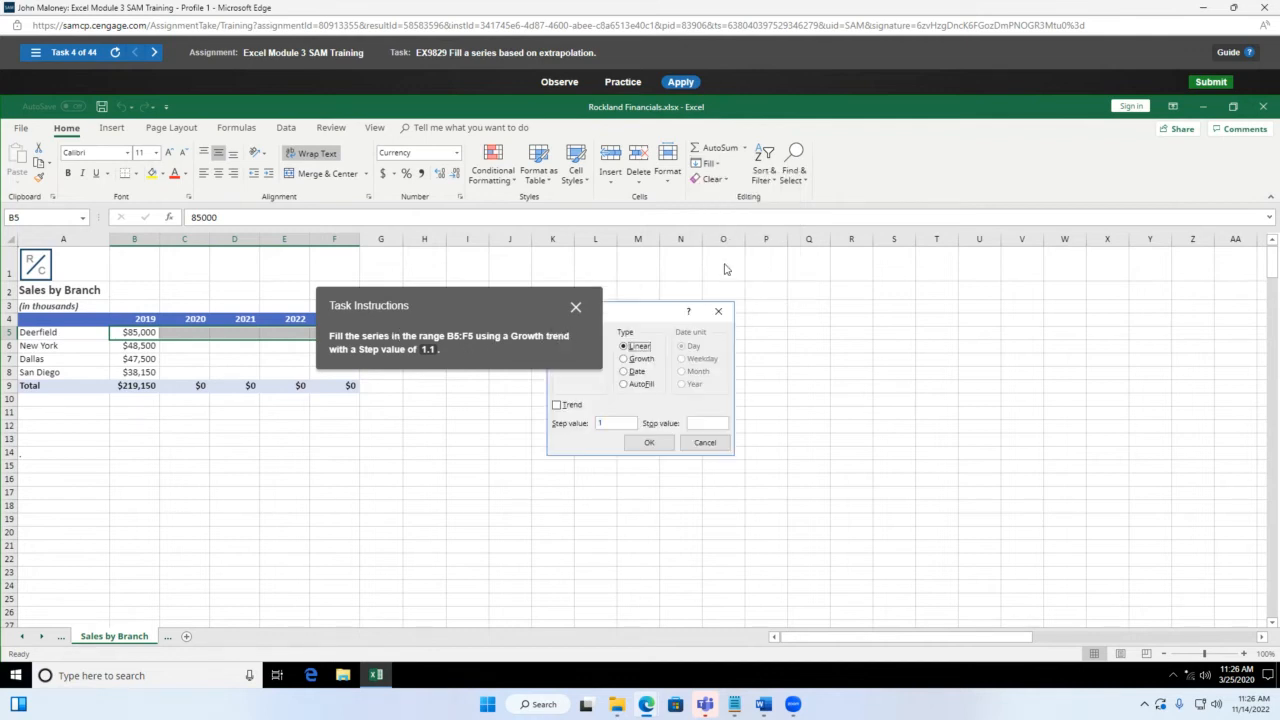
{"action": "left_click_drag", "start_coordinate": [491, 318], "coordinate": [416, 364]}
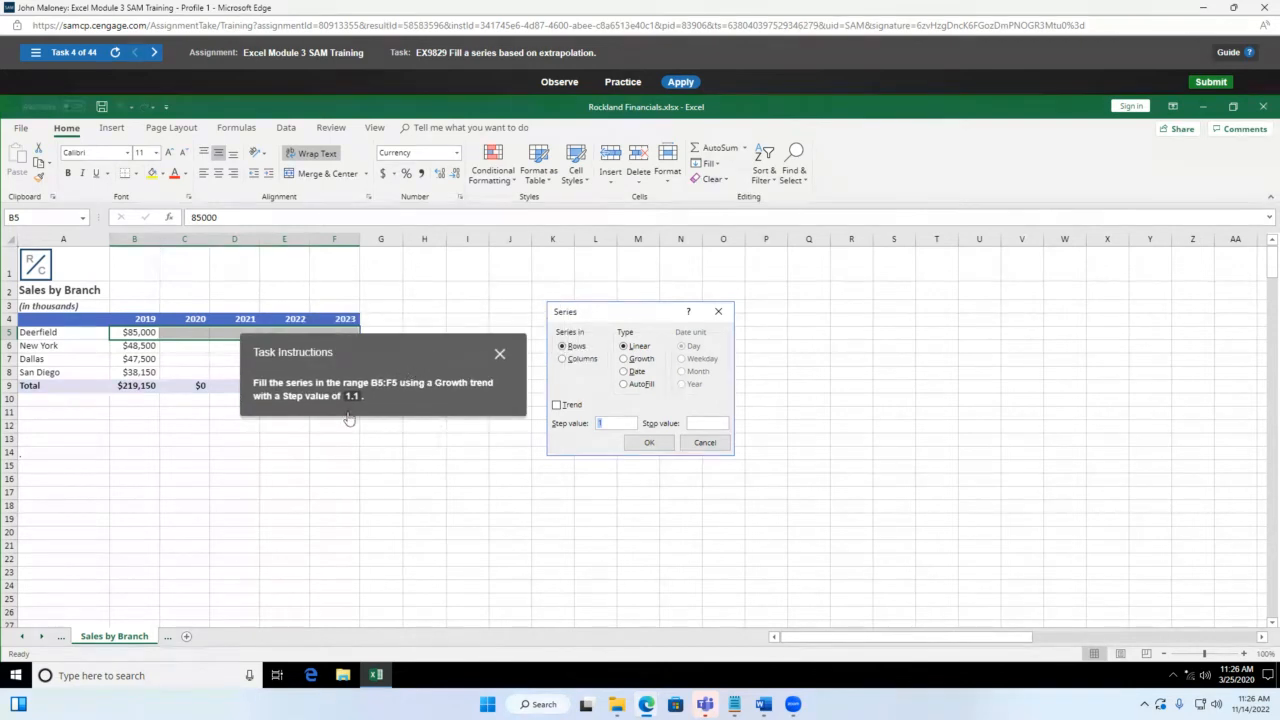
{"action": "left_click", "coordinate": [625, 361]}
{"action": "left_click", "coordinate": [613, 423]}
{"action": "left_click", "coordinate": [650, 444]}
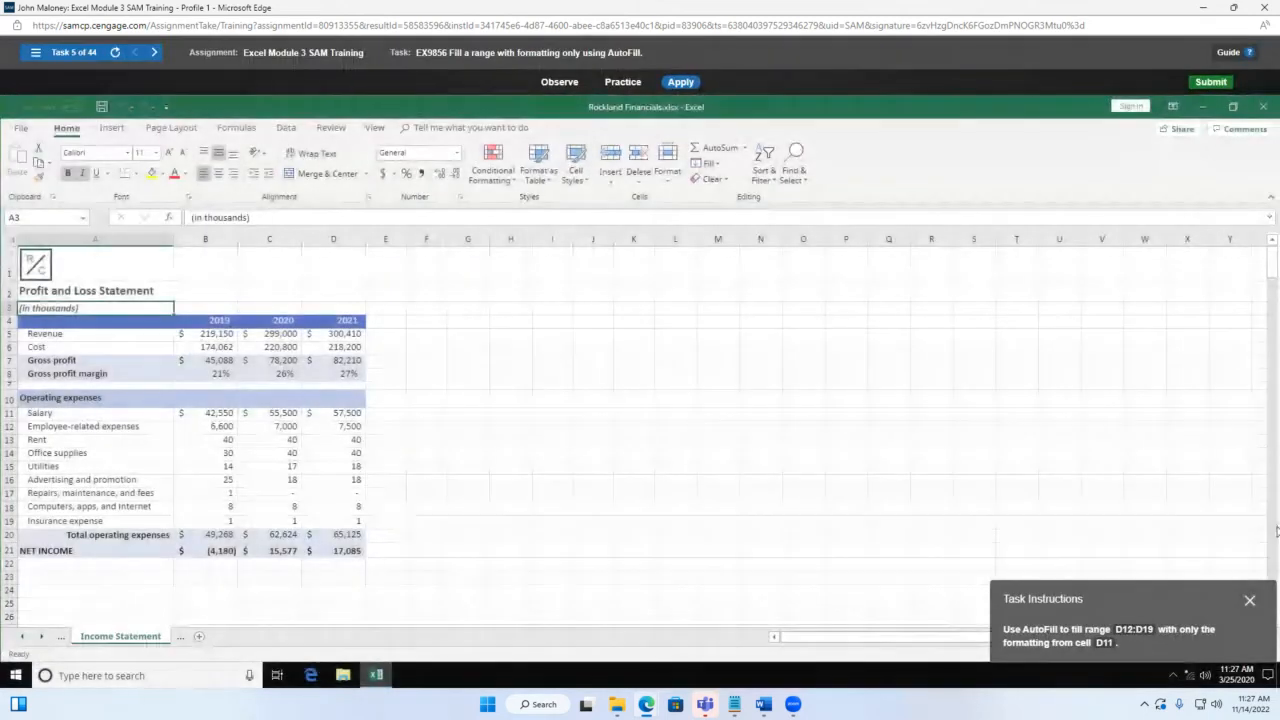
Step: Drag D11 down to D19 and apply Fill Formatting Only, keeping D12:D19's values
{"action": "left_click_drag", "start_coordinate": [1160, 606], "coordinate": [734, 363]}
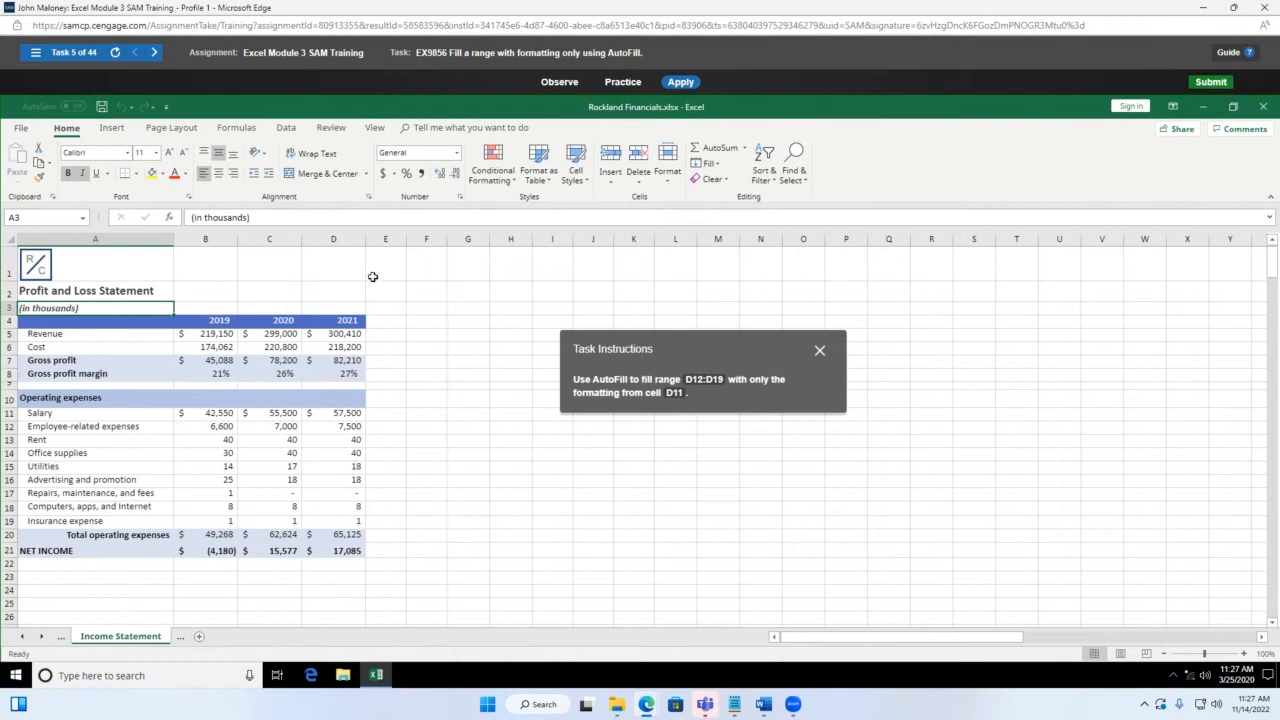
{"action": "left_click", "coordinate": [349, 417]}
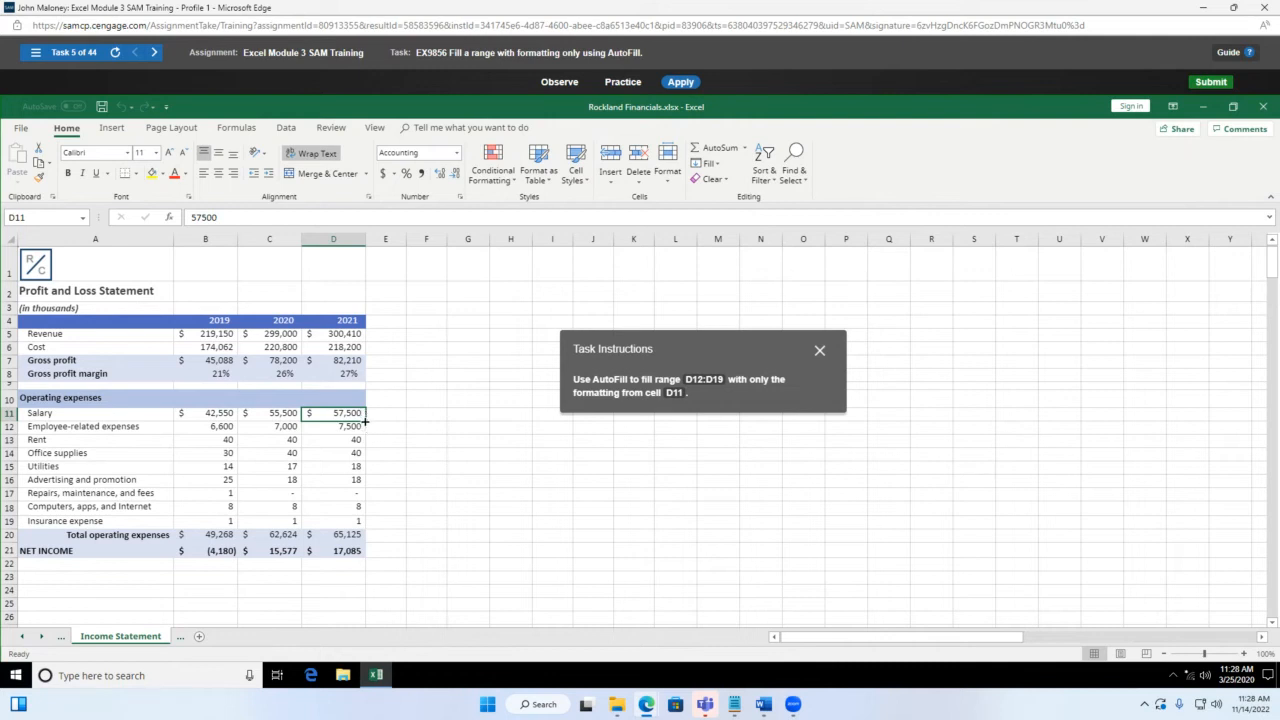
{"action": "left_click_drag", "start_coordinate": [365, 424], "coordinate": [366, 528]}
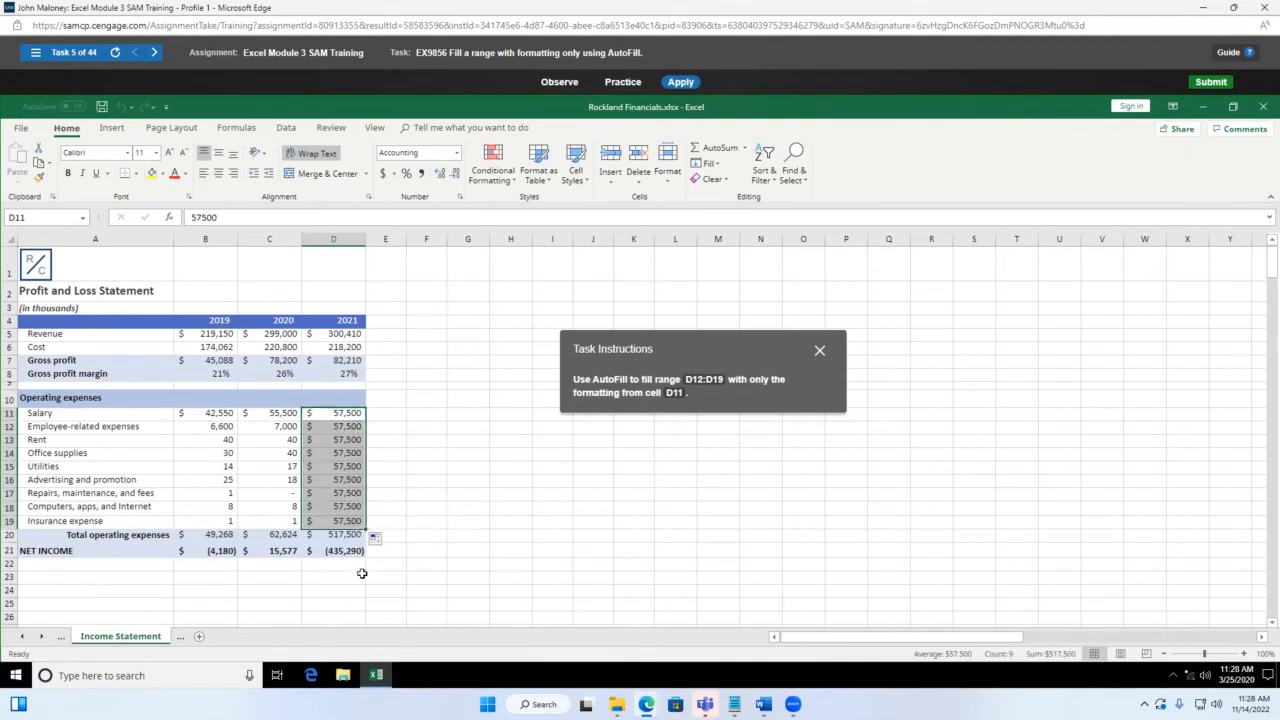
{"action": "left_click", "coordinate": [377, 541]}
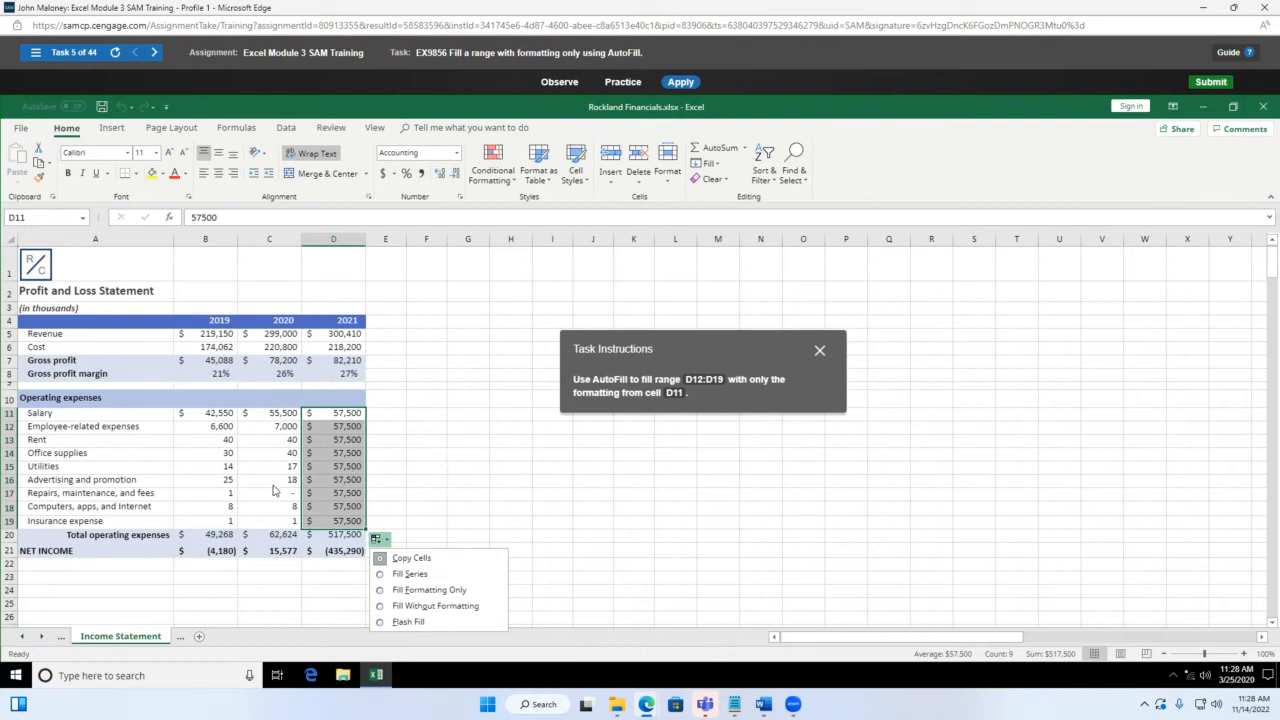
{"action": "left_click", "coordinate": [383, 590]}
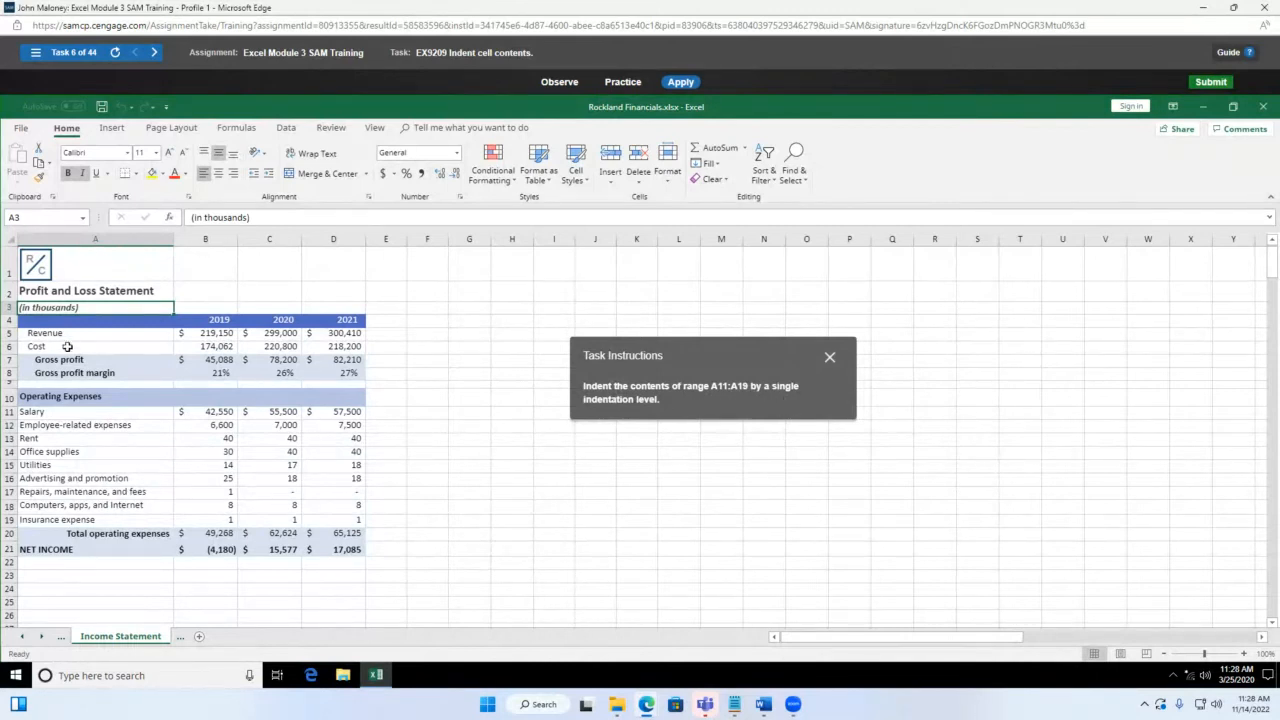
Step: Select the expense labels A11:A19 and increase their indent by one level
{"action": "left_click_drag", "start_coordinate": [78, 413], "coordinate": [92, 517]}
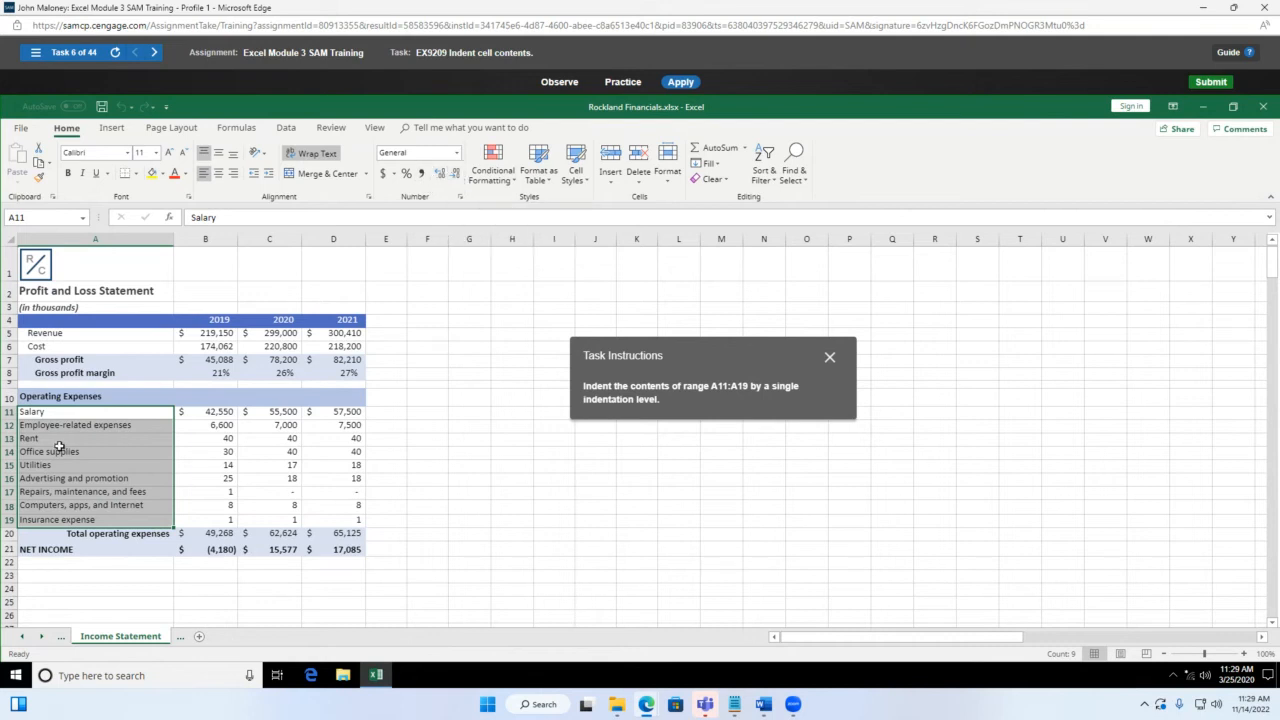
{"action": "left_click", "coordinate": [446, 177]}
{"action": "left_click", "coordinate": [269, 176]}
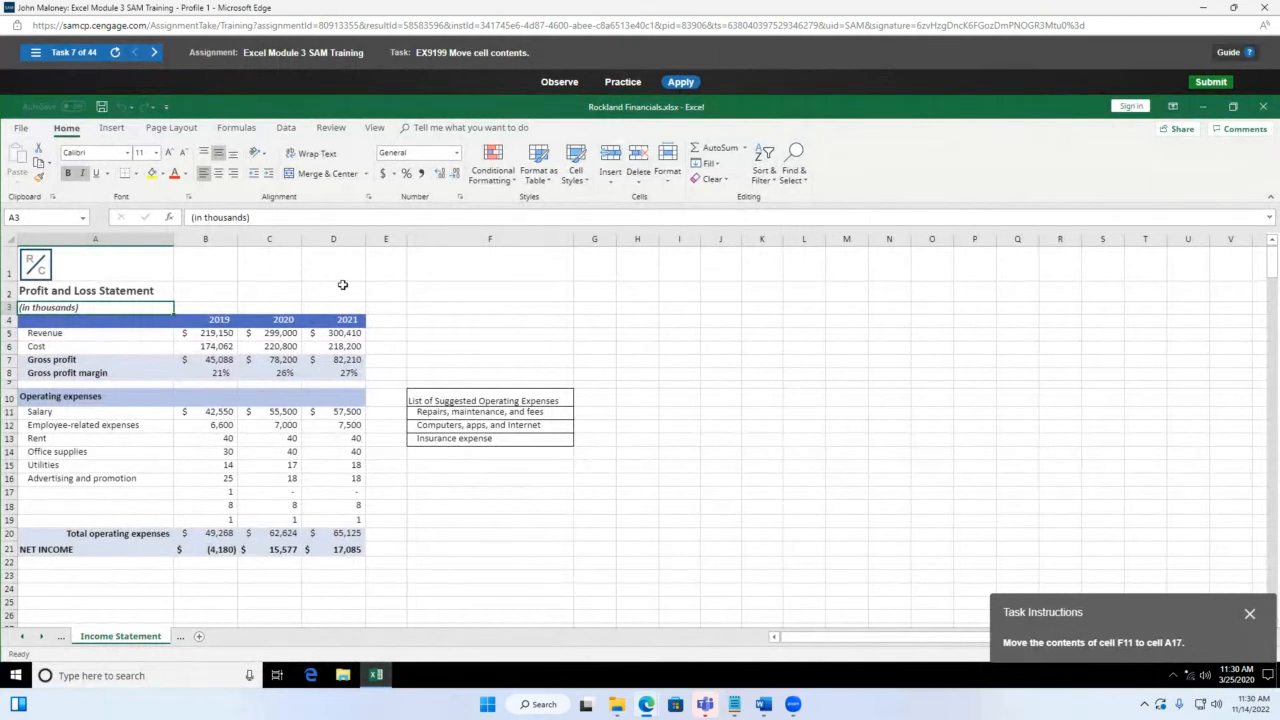
{"action": "left_click_drag", "start_coordinate": [1156, 614], "coordinate": [702, 337]}
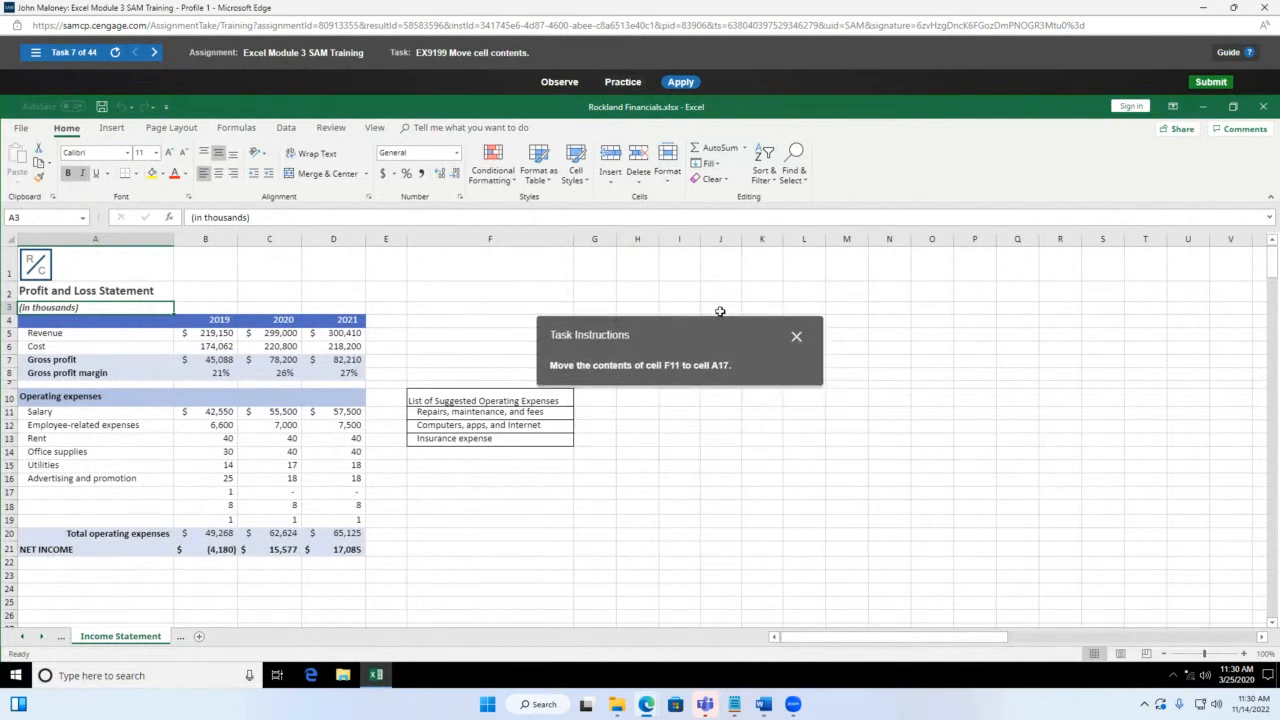
{"action": "left_click_drag", "start_coordinate": [726, 331], "coordinate": [823, 318]}
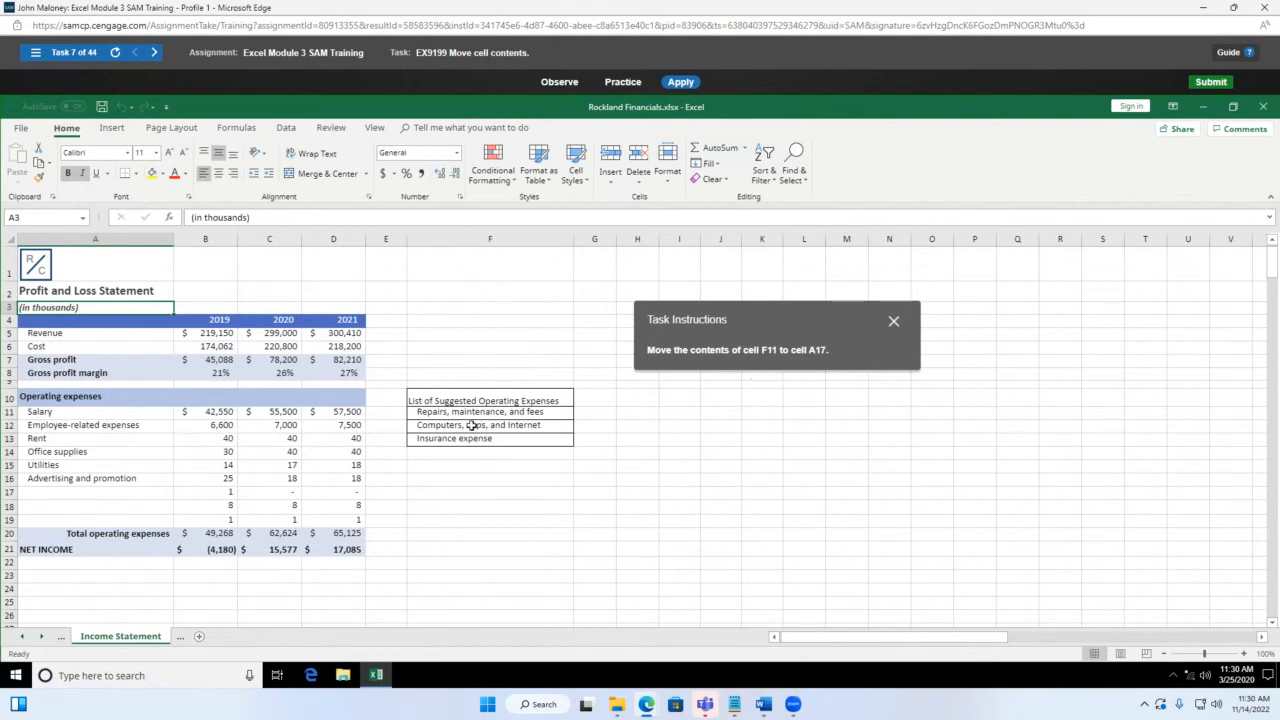
{"action": "left_click", "coordinate": [470, 414]}
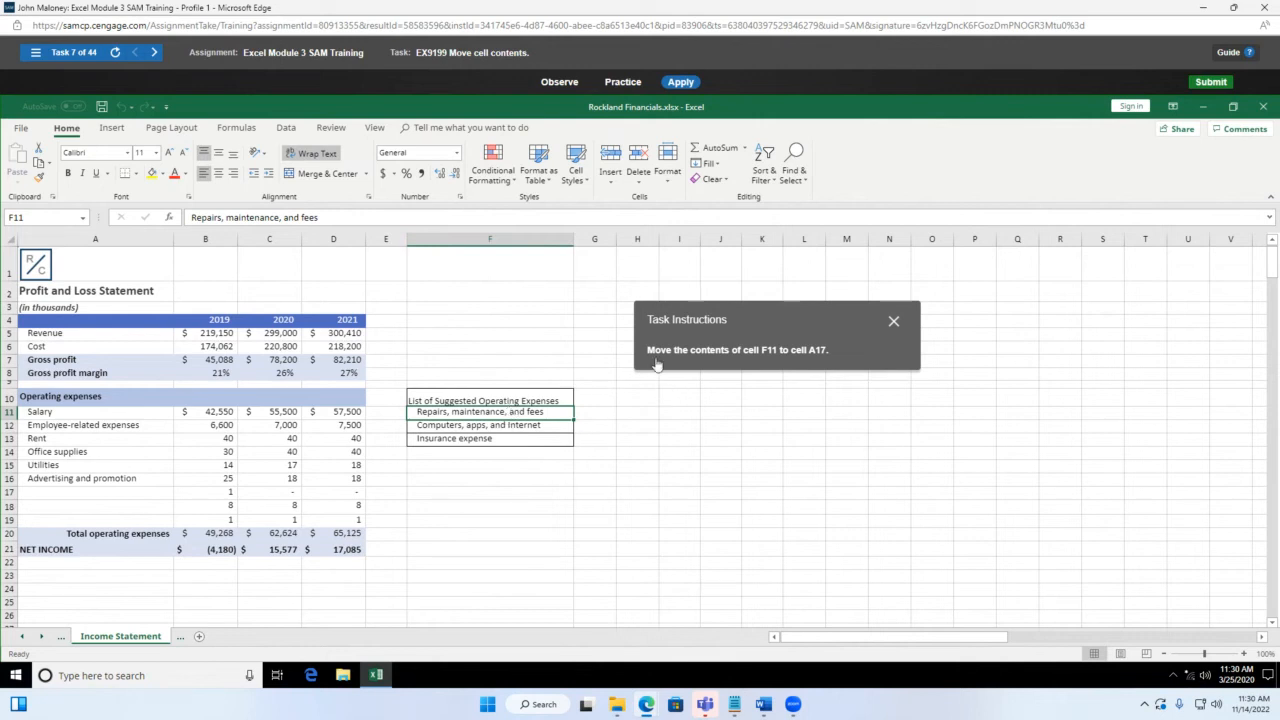
{"action": "left_click", "coordinate": [516, 400]}
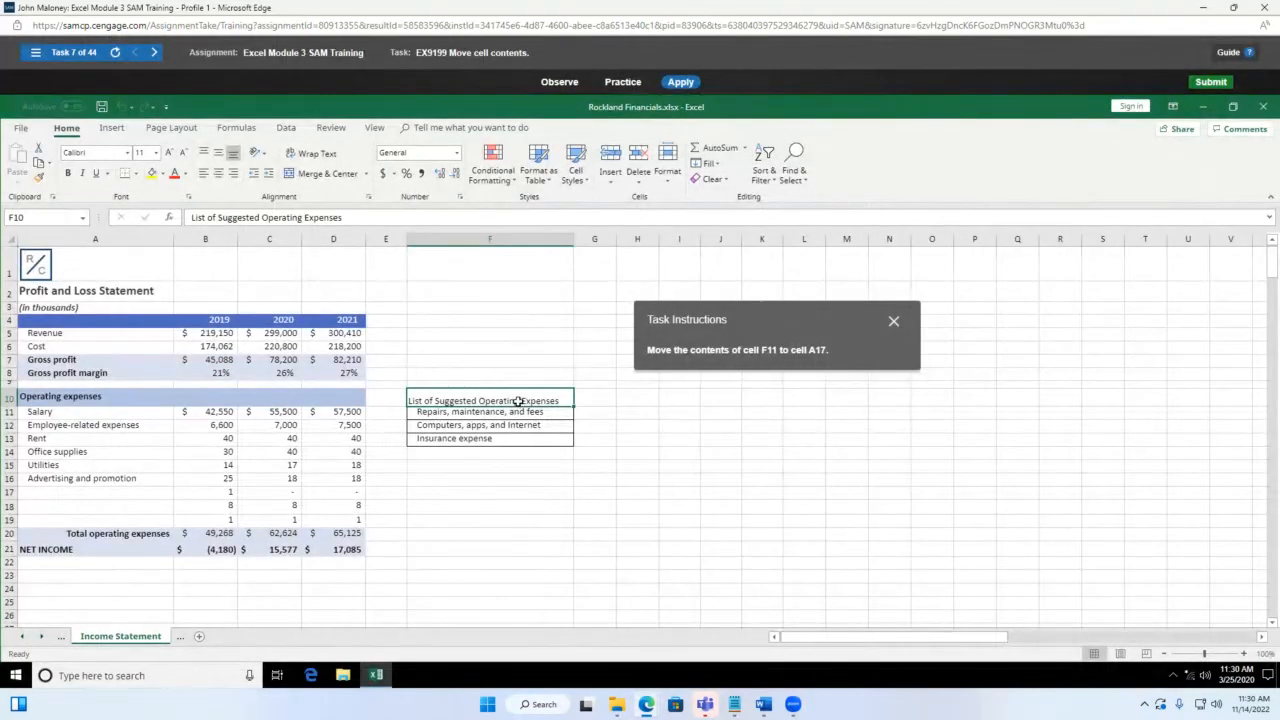
Step: Try cutting the cell text via the shortcut menu and ribbon (marked incorrect)
{"action": "right_click", "coordinate": [518, 401]}
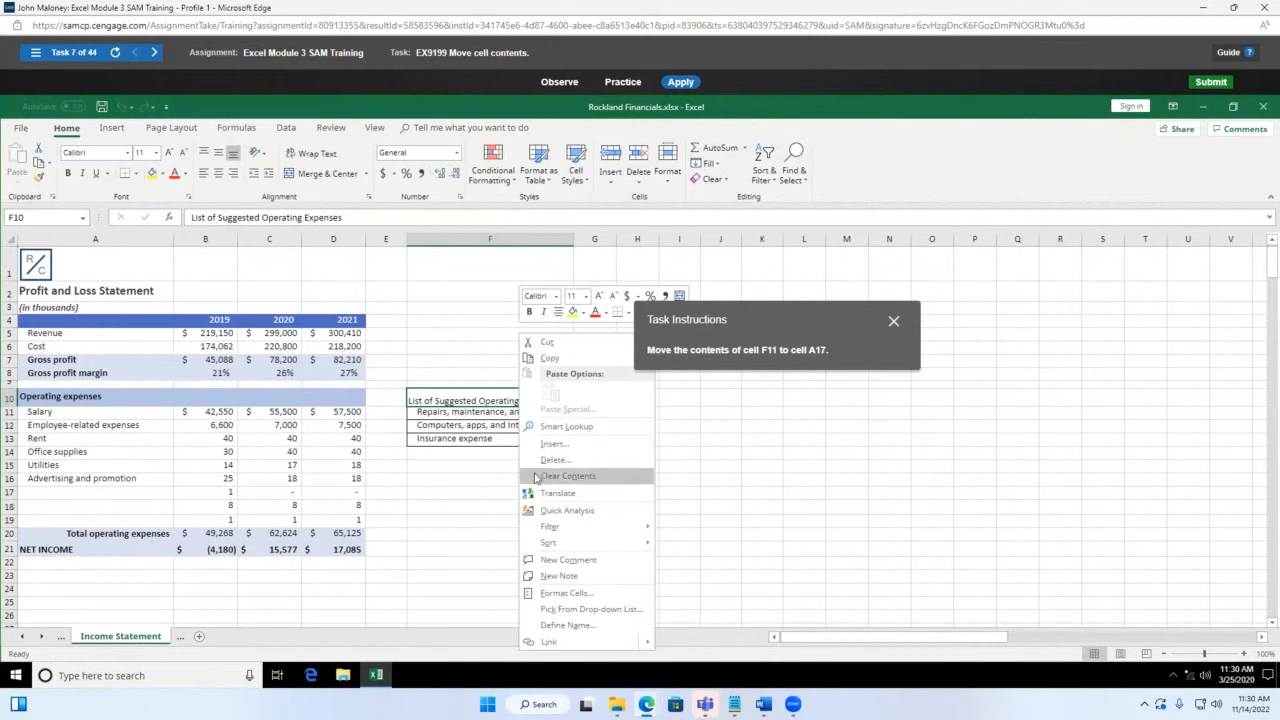
{"action": "left_click", "coordinate": [561, 345]}
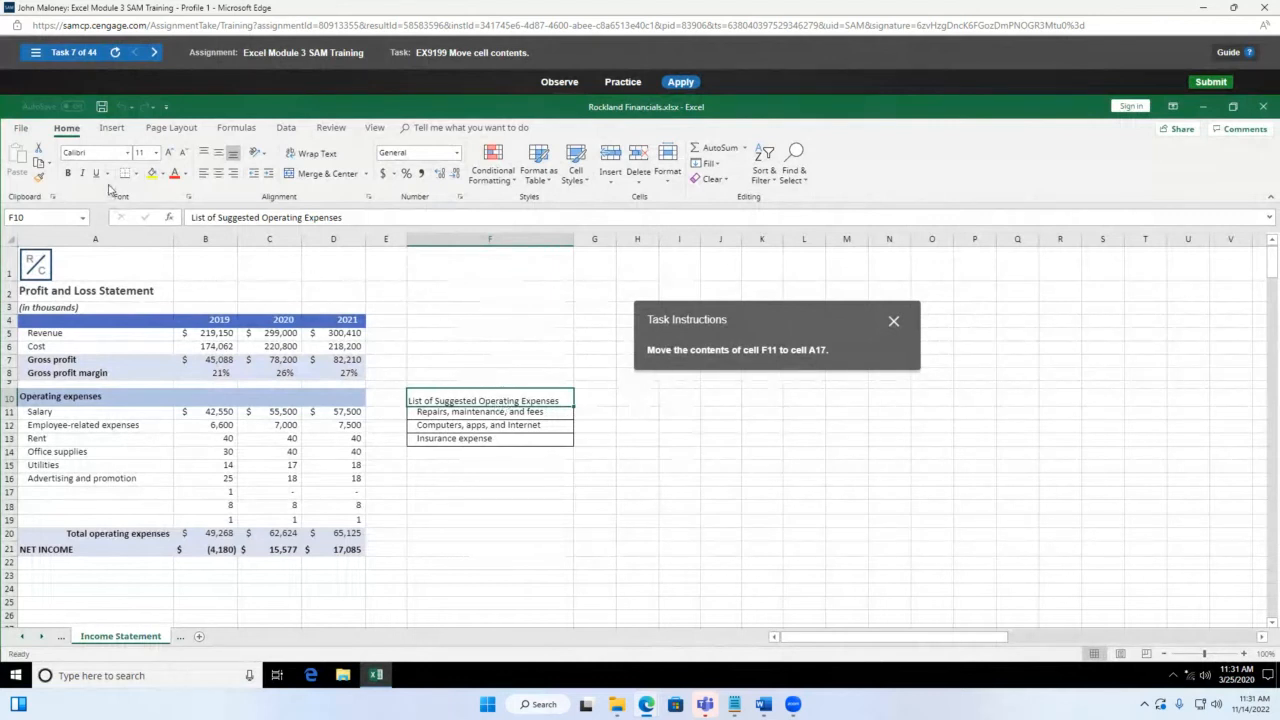
{"action": "left_click", "coordinate": [36, 150]}
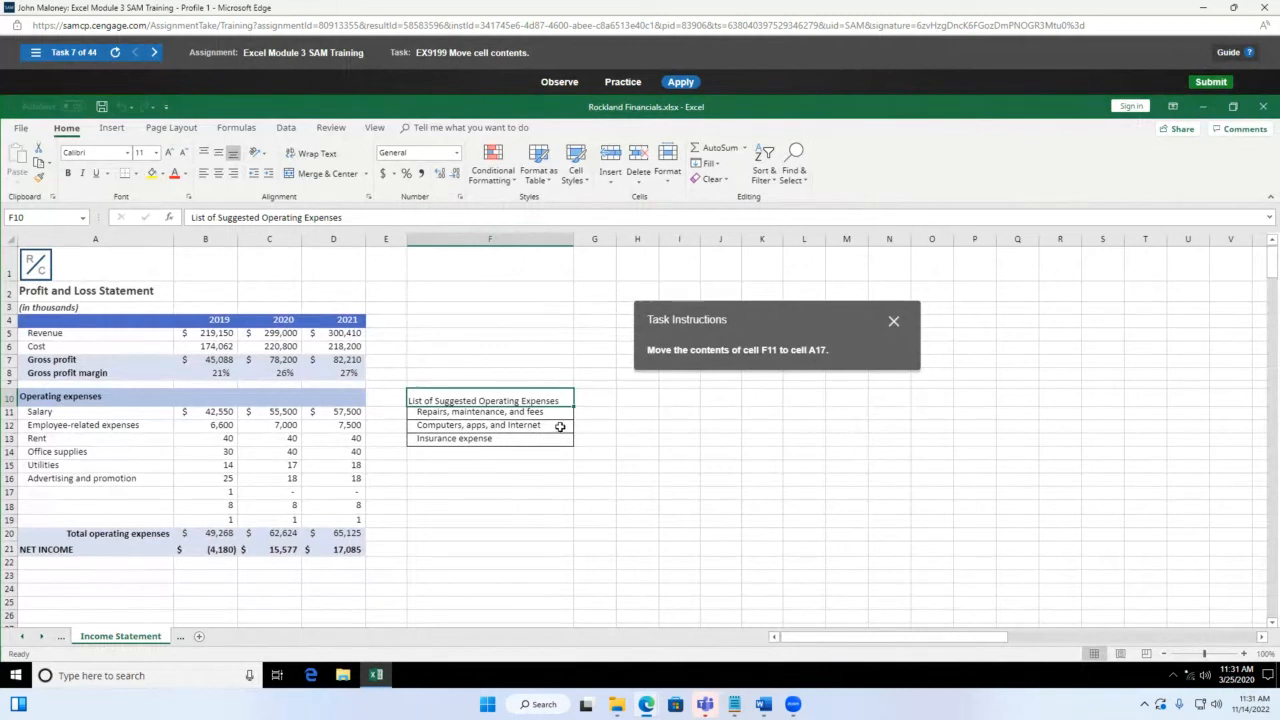
Step: Cut 'Repairs, maintenance, and fees' from F11 and paste it into A17
{"action": "left_click", "coordinate": [463, 413]}
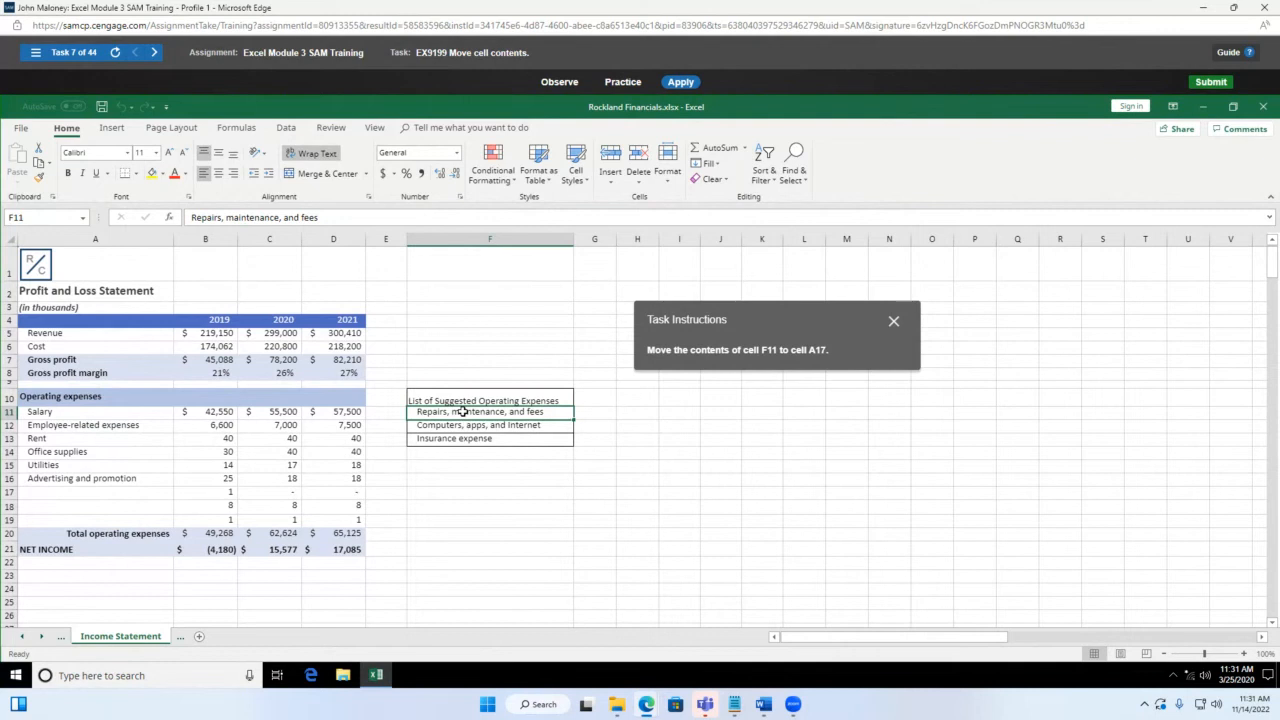
{"action": "left_click", "coordinate": [465, 430]}
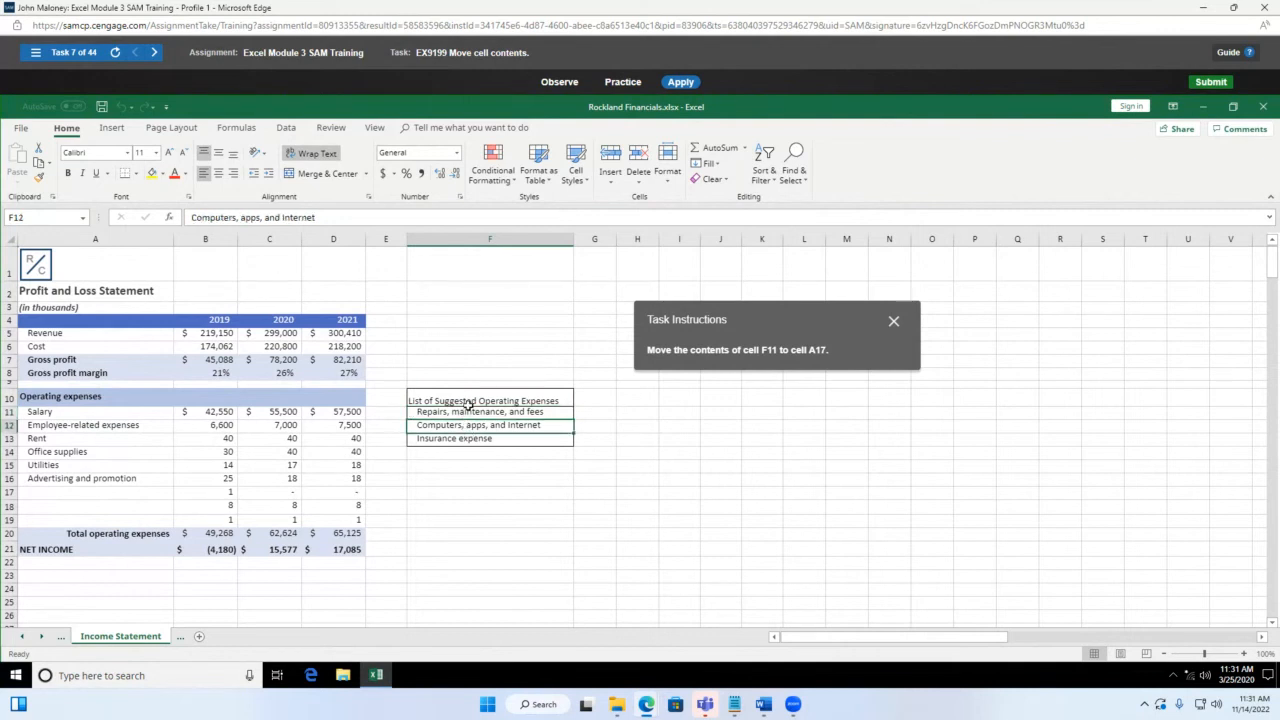
{"action": "left_click", "coordinate": [470, 413]}
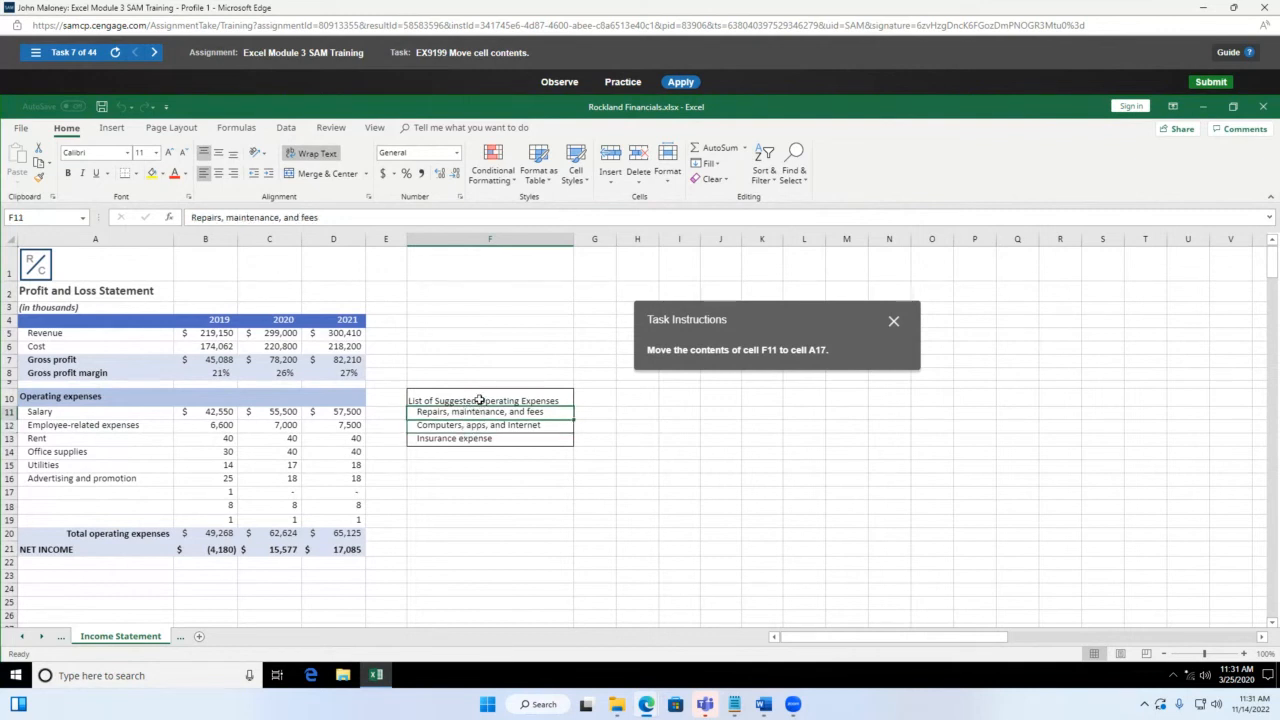
{"action": "left_click", "coordinate": [481, 401]}
{"action": "left_click", "coordinate": [481, 413]}
{"action": "key", "text": "ctrl+x"}
{"action": "left_click", "coordinate": [52, 492]}
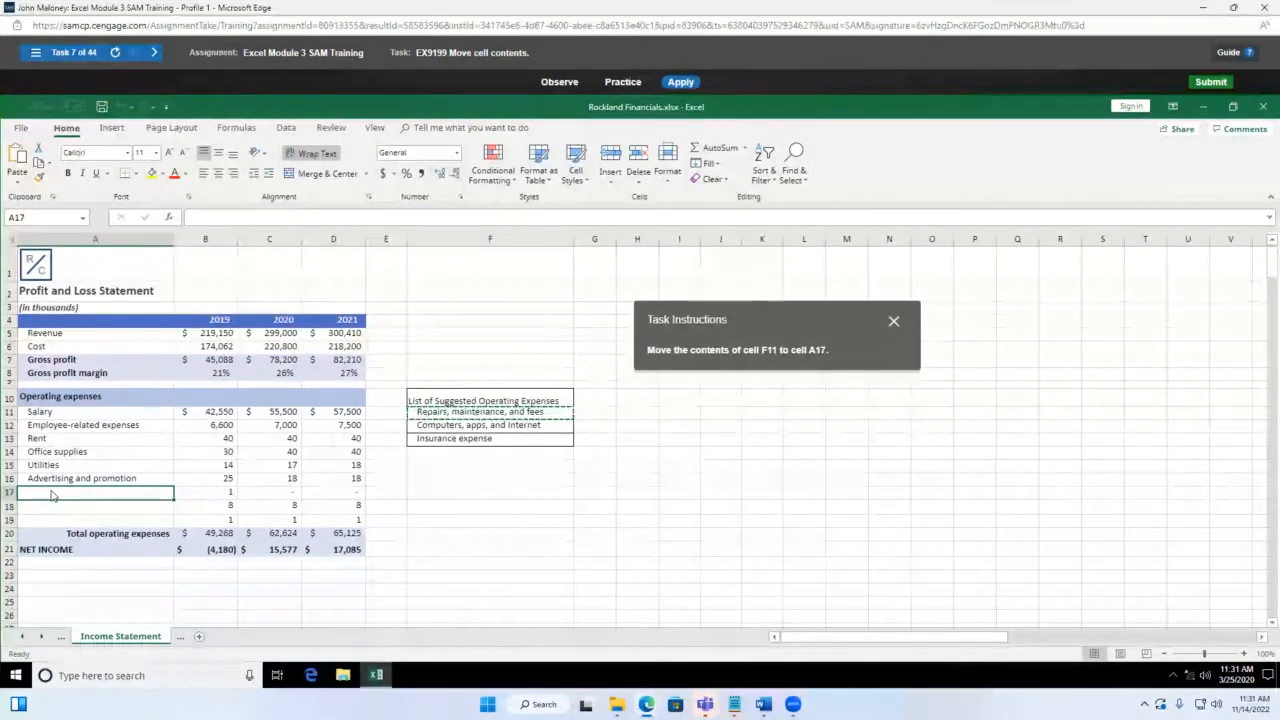
{"action": "key", "text": "ctrl+v"}
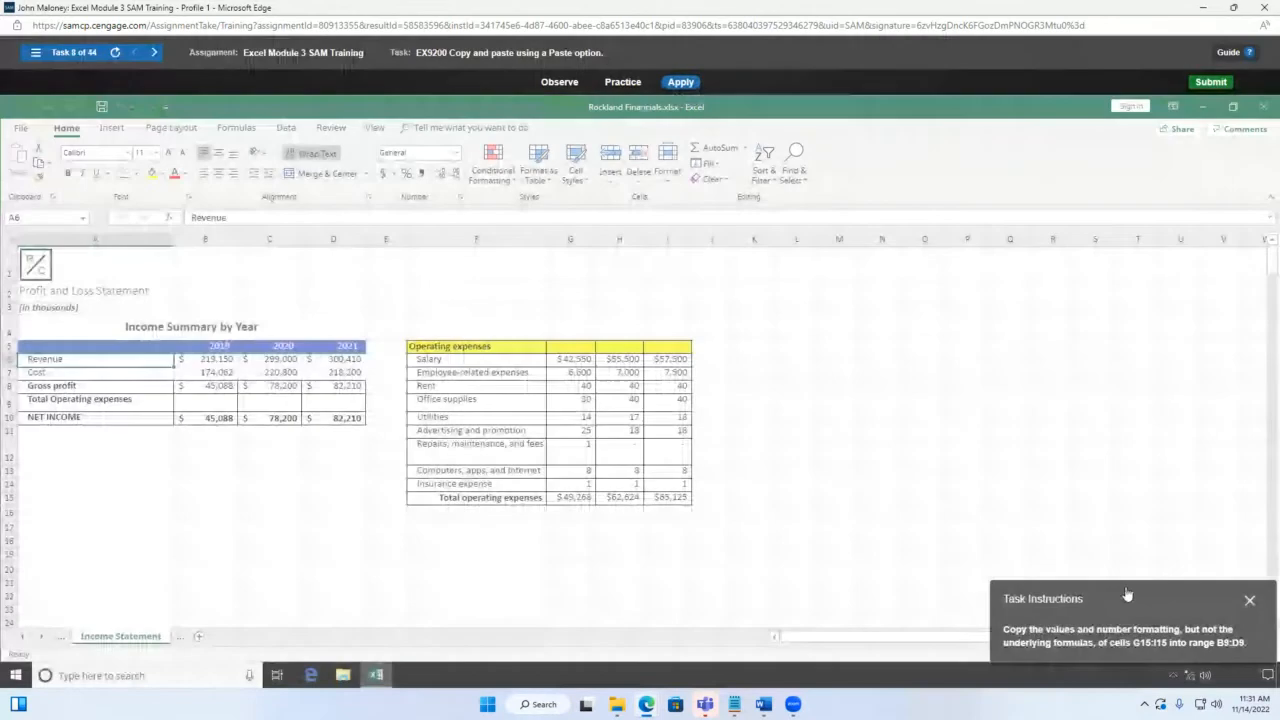
Step: Select the three operating-expense totals in G15:I15 and copy them with Ctrl+C
{"action": "left_click_drag", "start_coordinate": [1116, 598], "coordinate": [802, 319]}
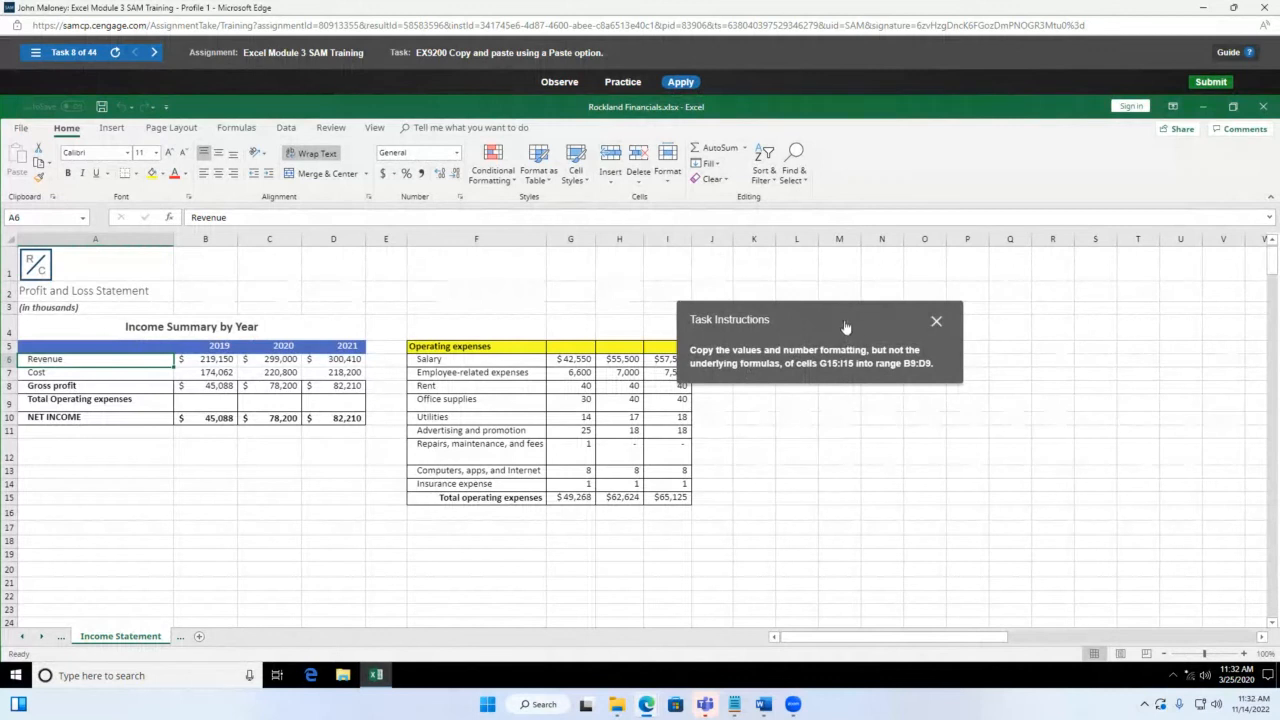
{"action": "left_click_drag", "start_coordinate": [845, 327], "coordinate": [649, 267]}
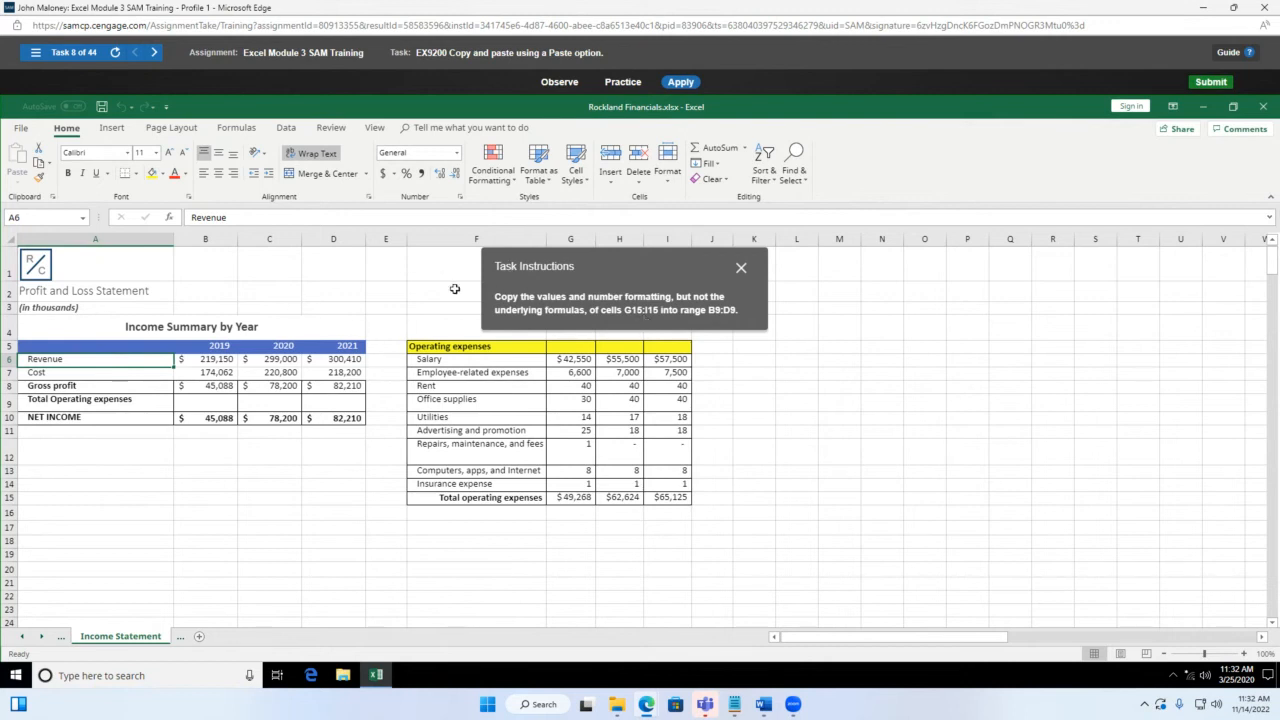
{"action": "left_click_drag", "start_coordinate": [590, 273], "coordinate": [279, 264]}
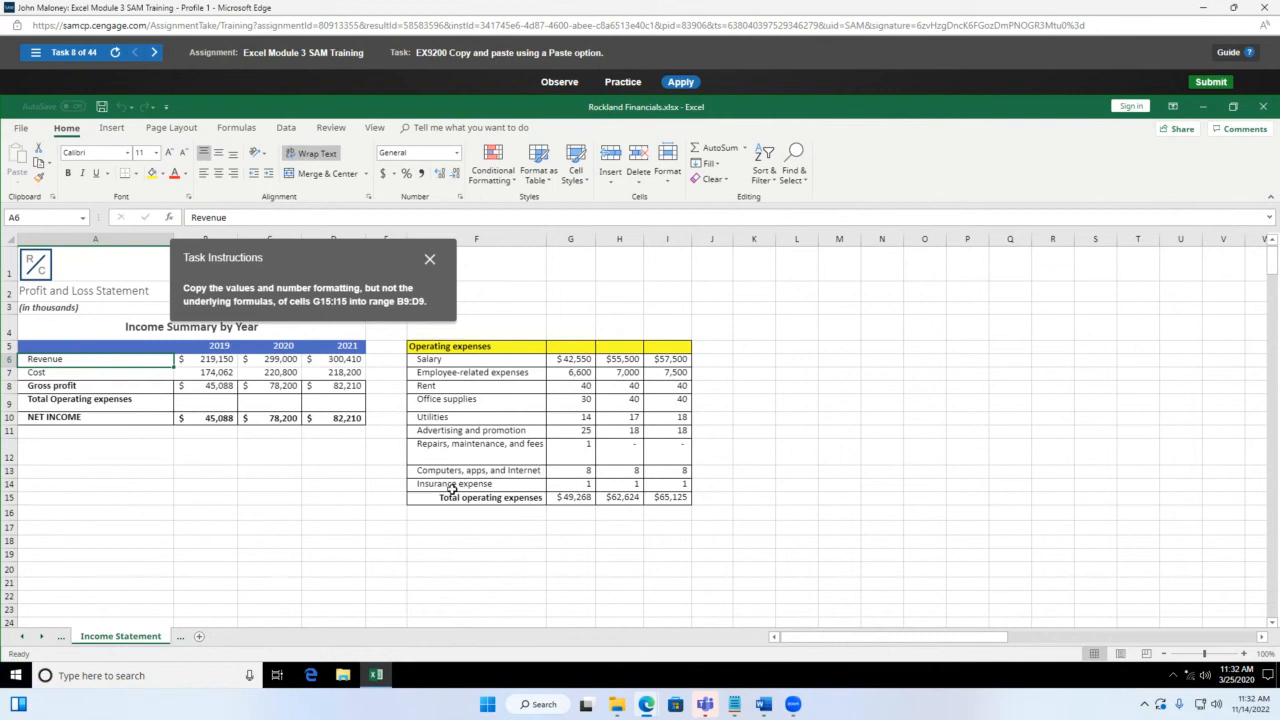
{"action": "left_click", "coordinate": [574, 499]}
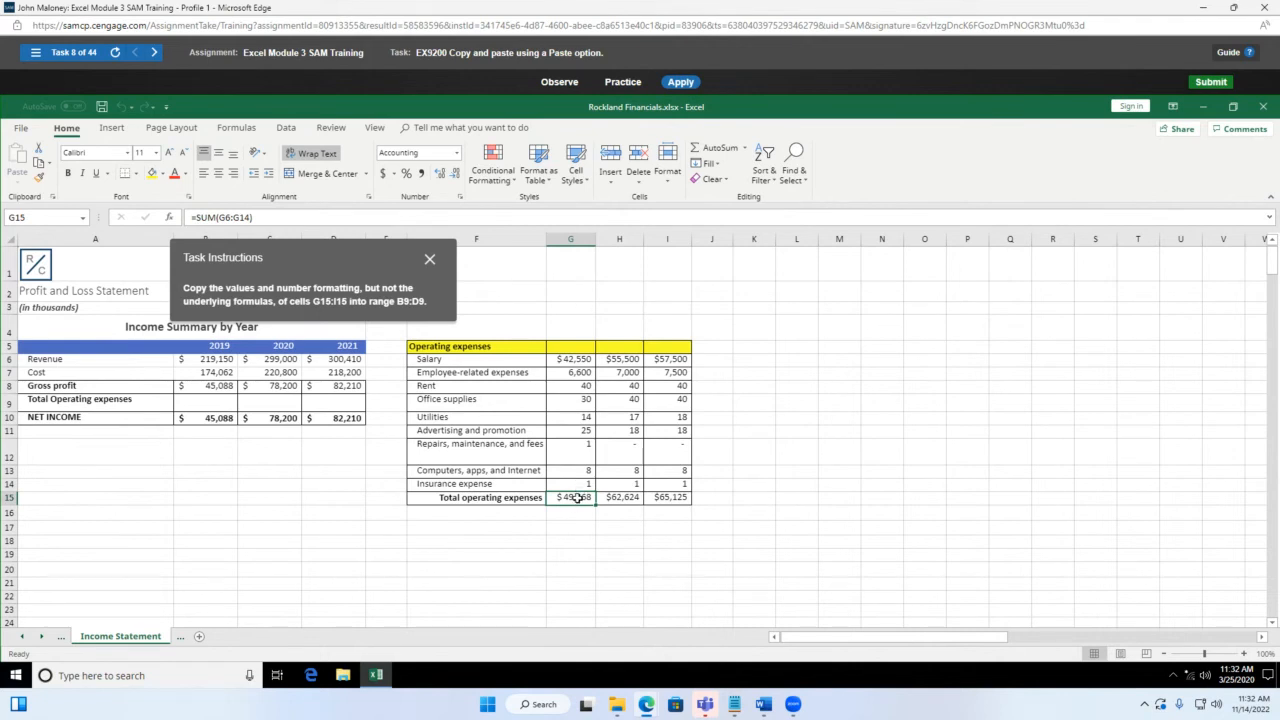
{"action": "left_click_drag", "start_coordinate": [576, 497], "coordinate": [655, 497]}
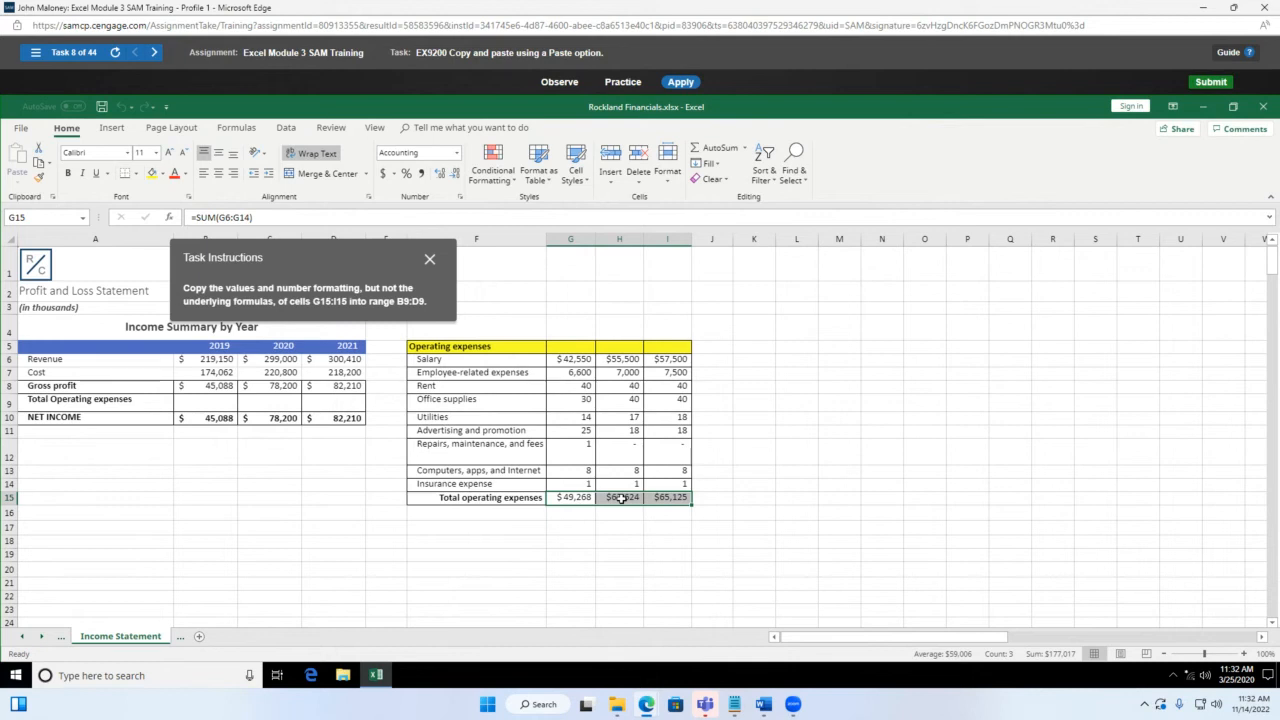
{"action": "key", "text": "ctrl+c"}
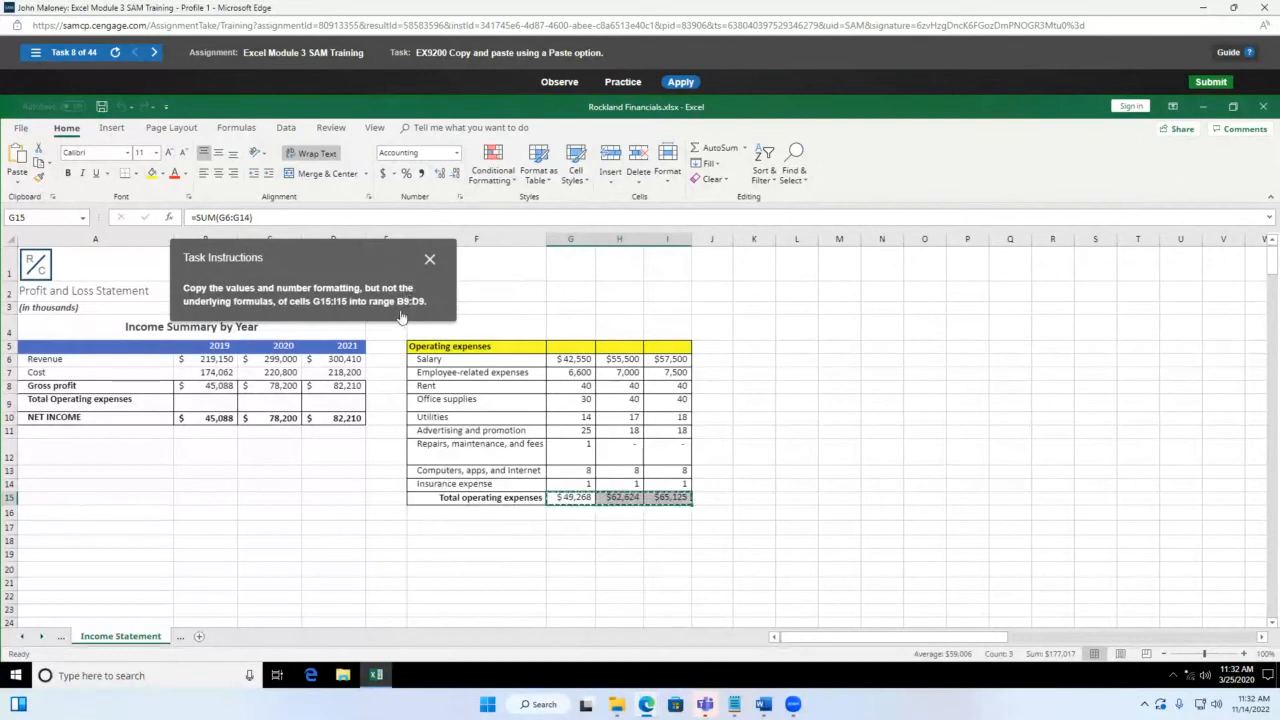
Step: Paste the copied totals into B9:D9 using Values & Number Formatting
{"action": "left_click_drag", "start_coordinate": [314, 262], "coordinate": [684, 264]}
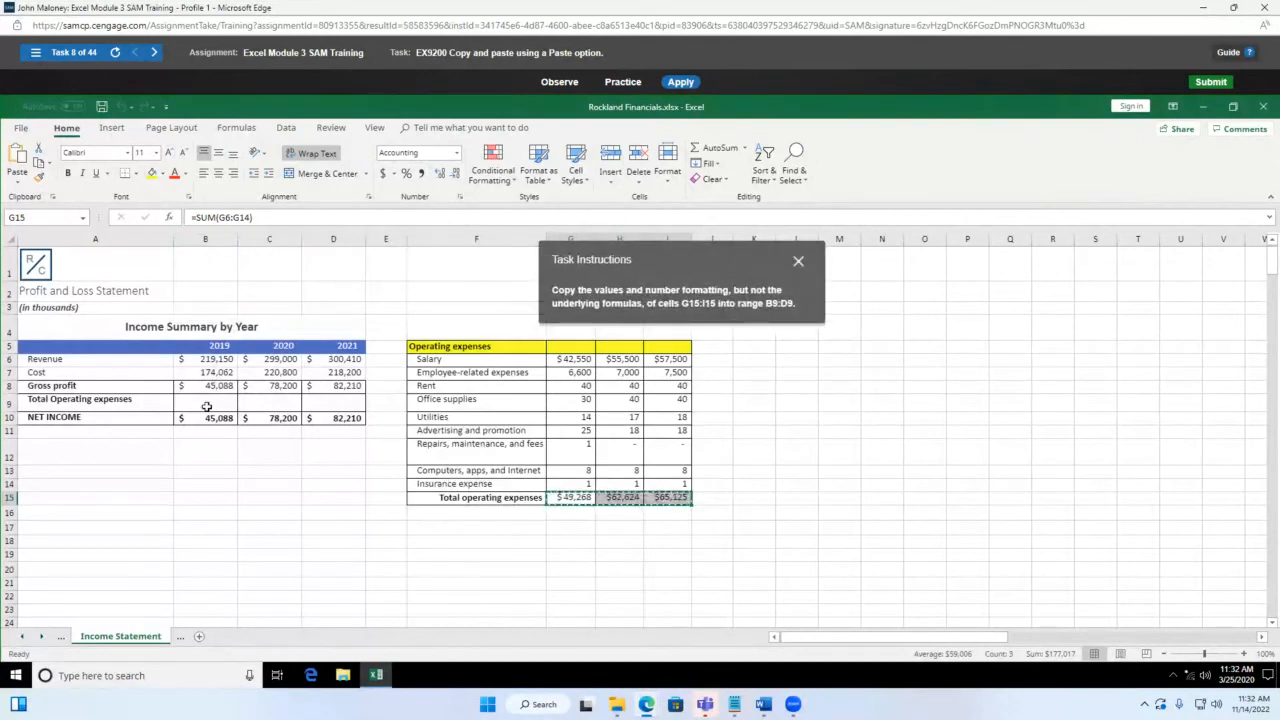
{"action": "left_click_drag", "start_coordinate": [205, 405], "coordinate": [336, 404]}
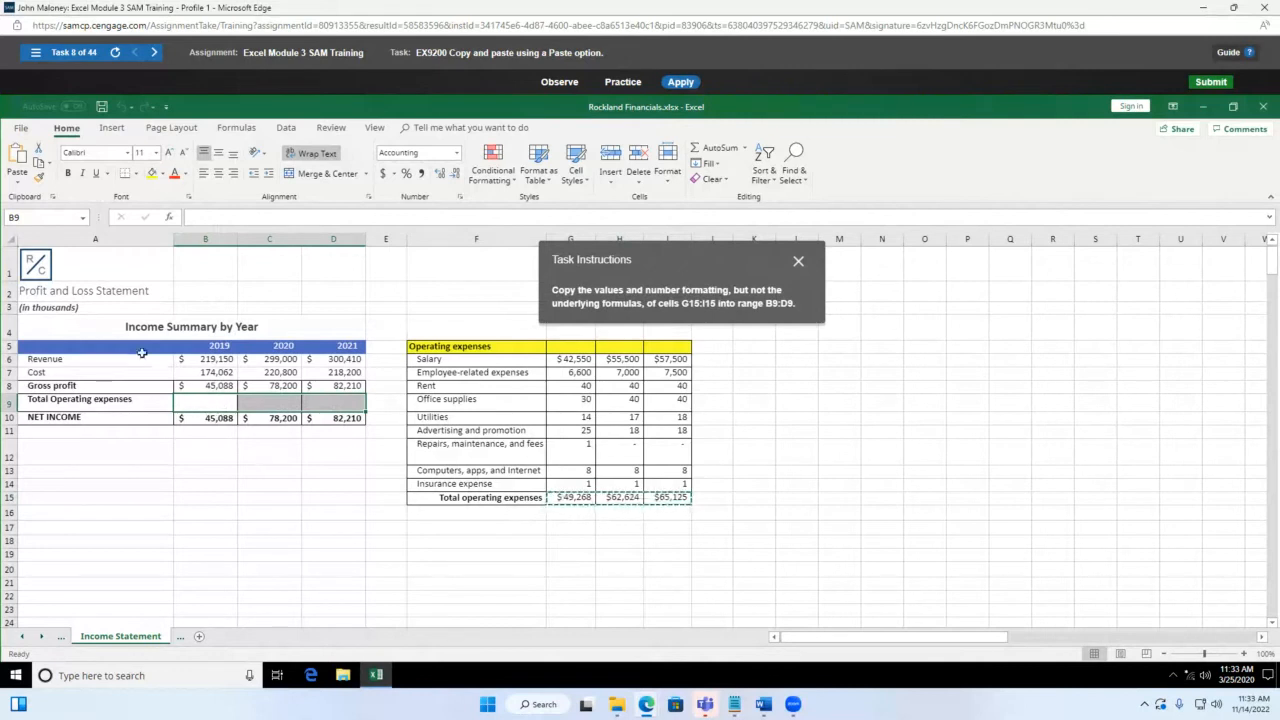
{"action": "left_click", "coordinate": [17, 181]}
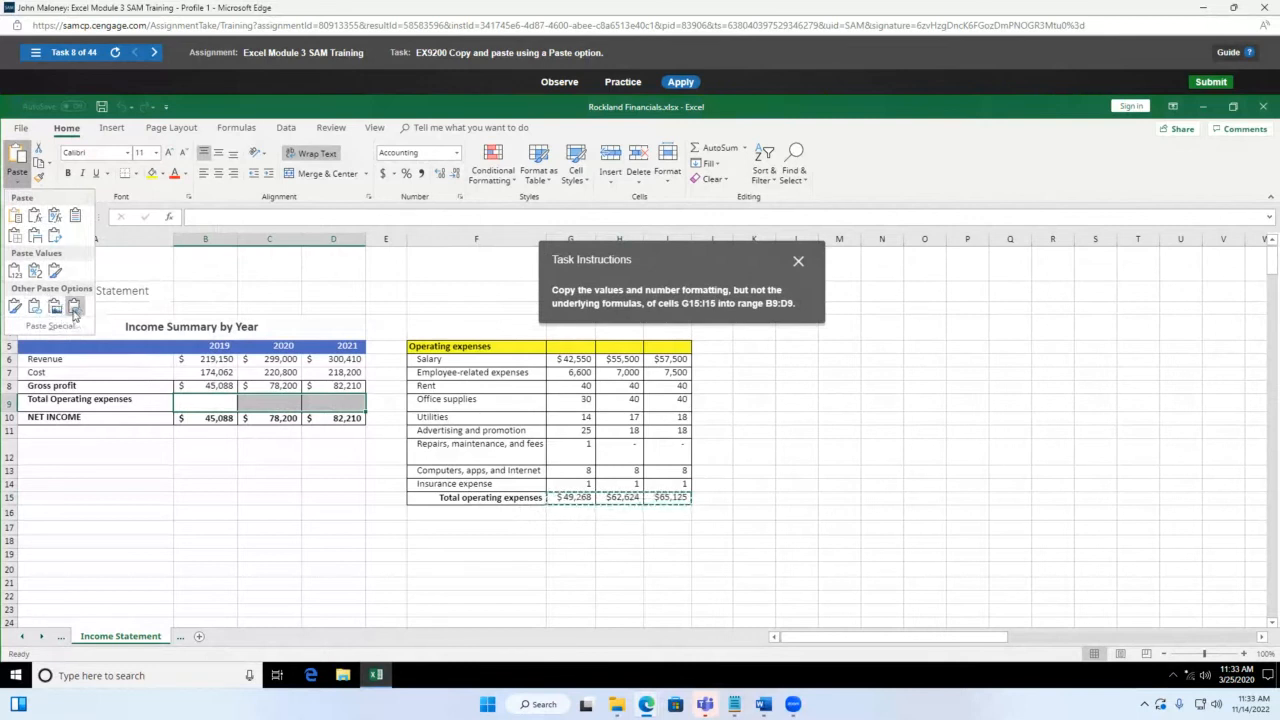
{"action": "left_click", "coordinate": [35, 271]}
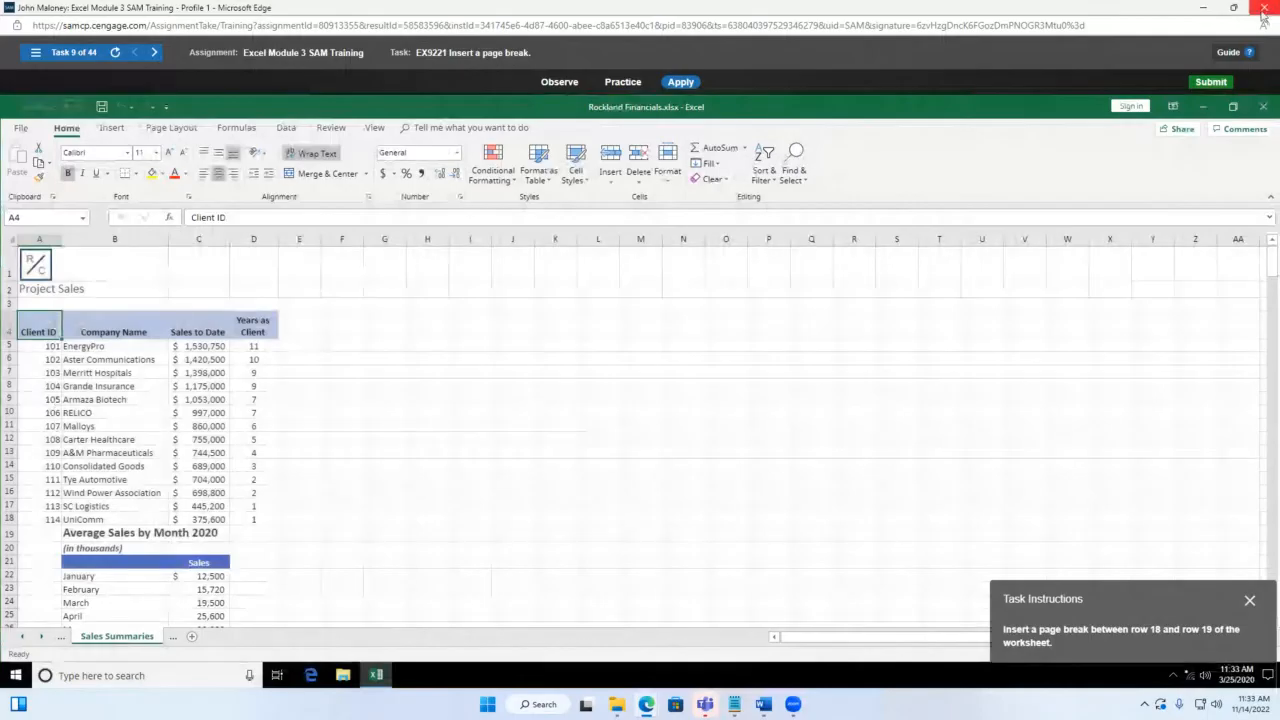
Step: Close the Module 3 session, dismiss the relaunch message, and open Excel Module 4 SAM Training
{"action": "left_click", "coordinate": [1266, 8]}
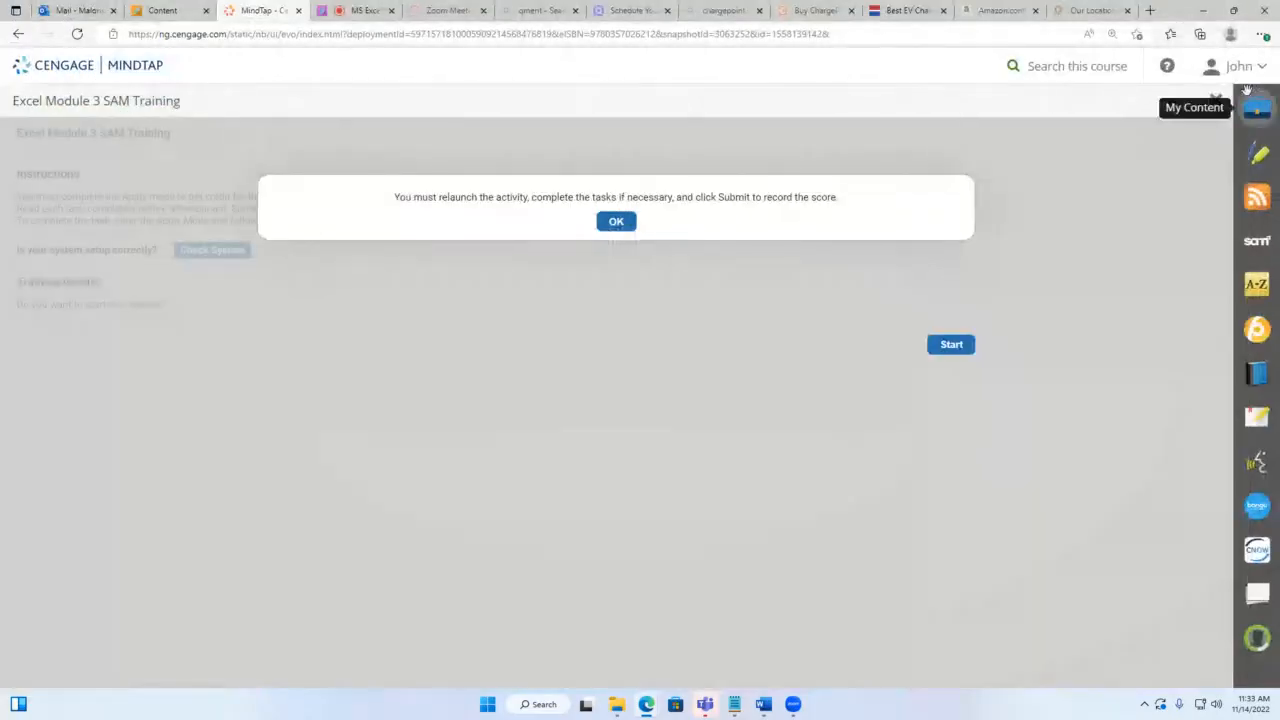
{"action": "left_click", "coordinate": [1215, 100]}
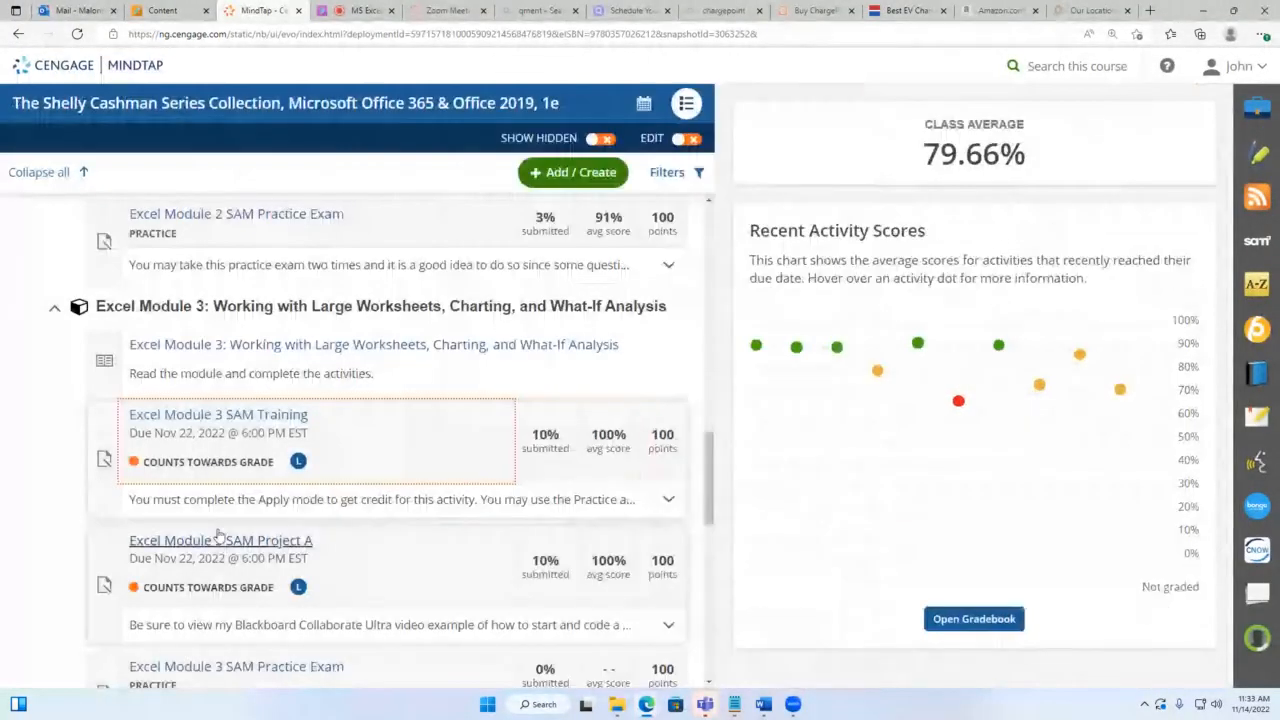
{"action": "scroll", "coordinate": [255, 549], "scroll_direction": "down", "scroll_amount": 3}
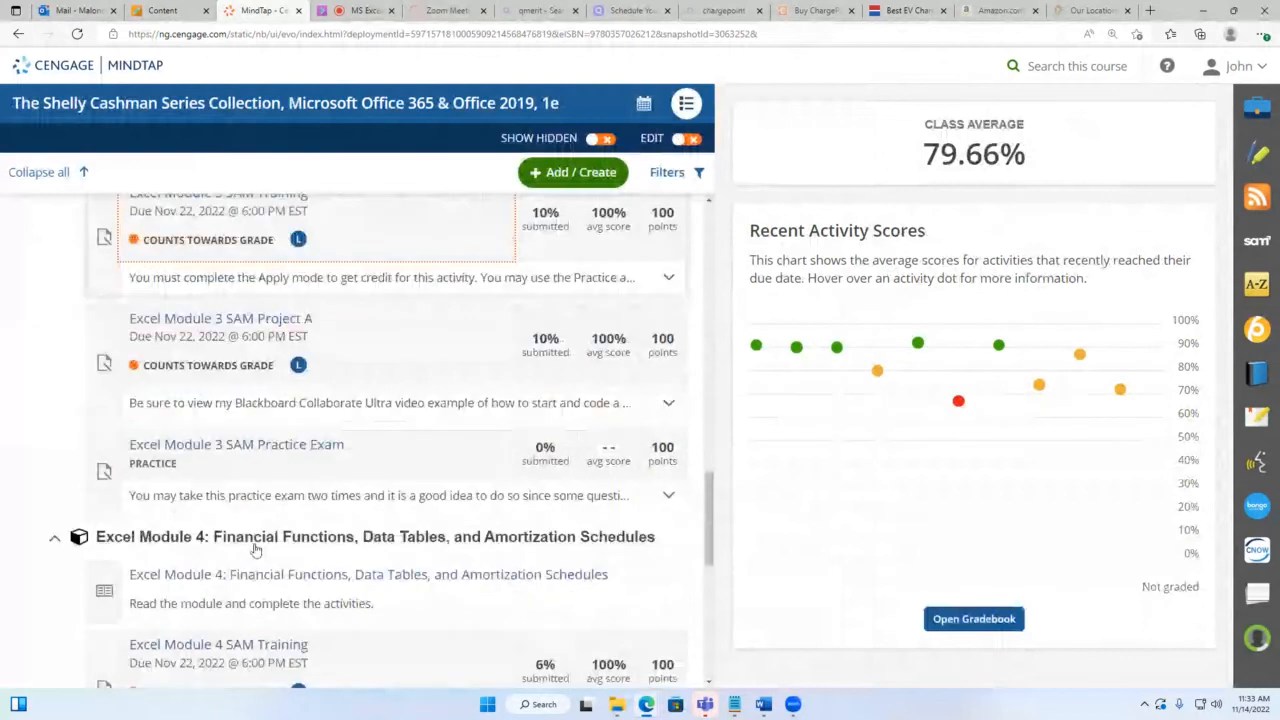
{"action": "scroll", "coordinate": [255, 549], "scroll_direction": "down", "scroll_amount": 1}
{"action": "left_click", "coordinate": [248, 570]}
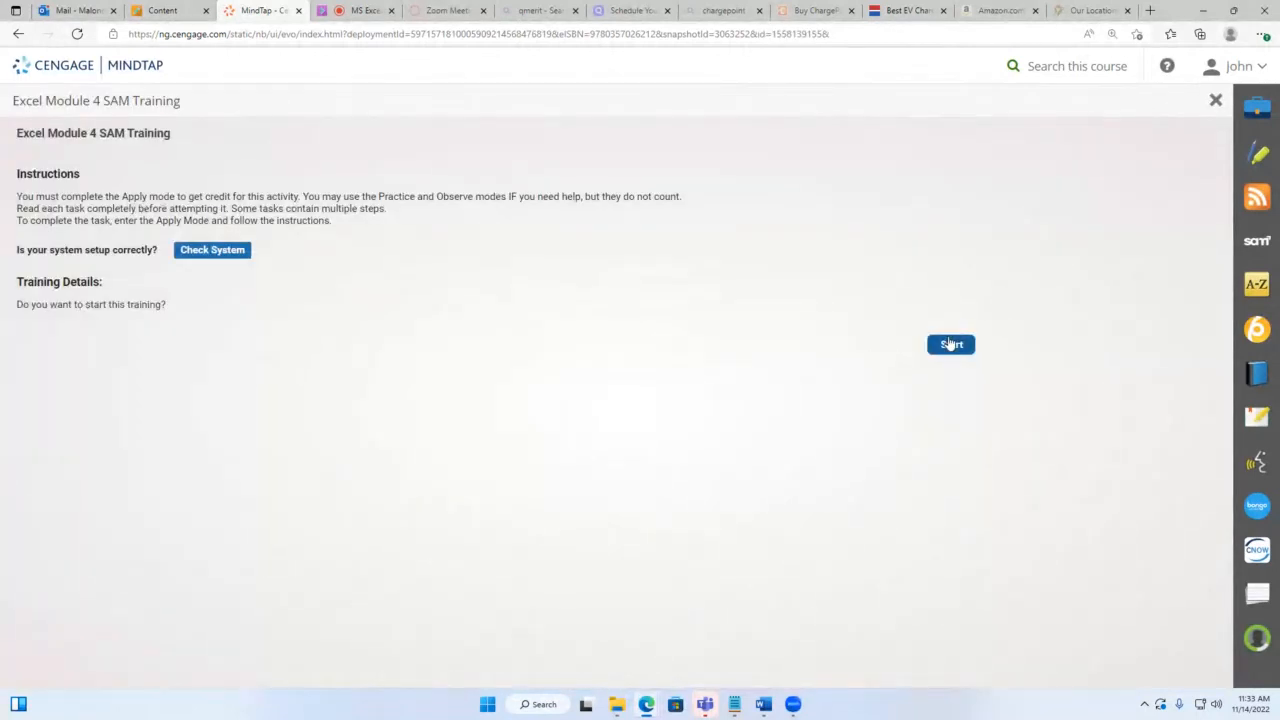
Step: Start the Module 4 training, maximize its window, and center the Task Instructions panel
{"action": "left_click", "coordinate": [950, 343]}
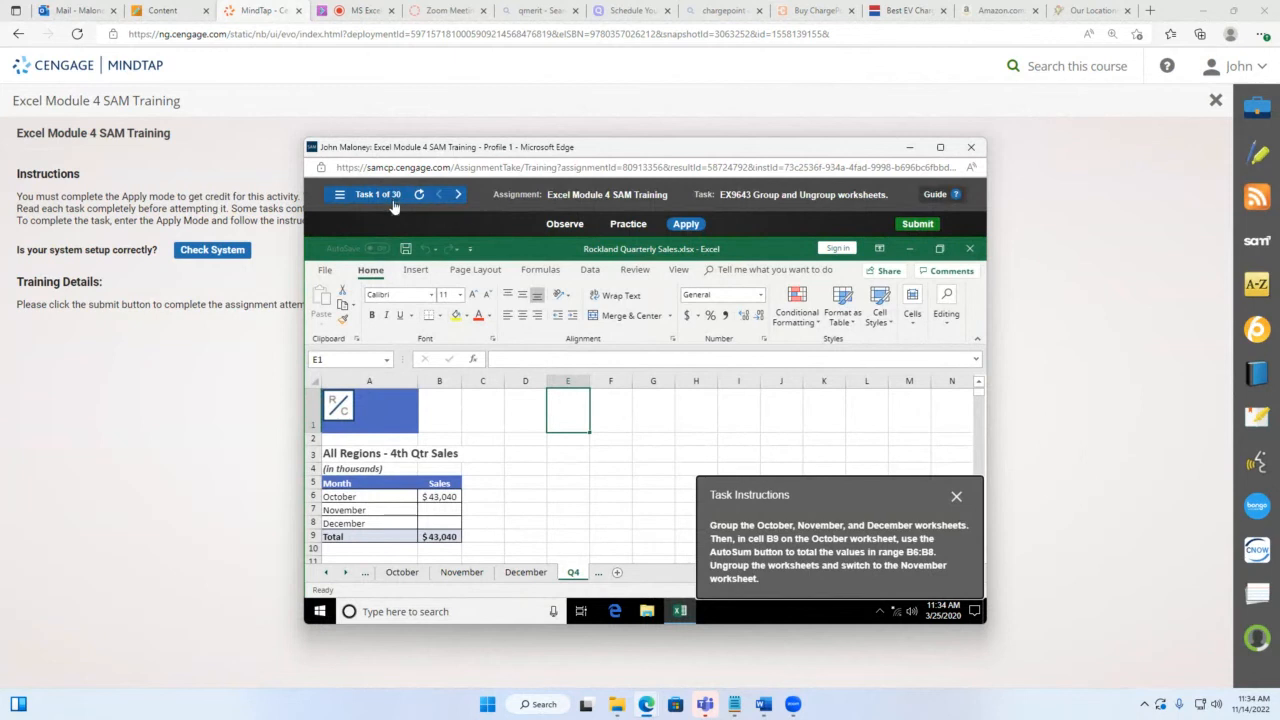
{"action": "left_click", "coordinate": [940, 148]}
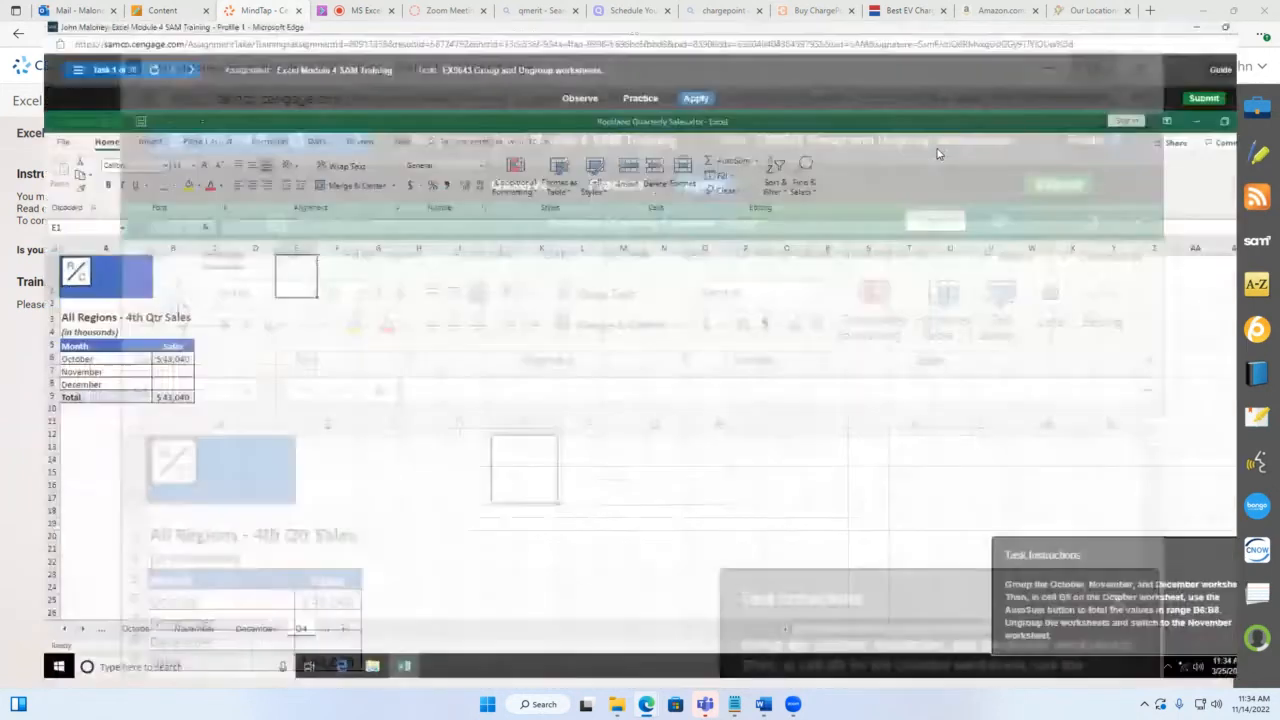
{"action": "left_click_drag", "start_coordinate": [1190, 554], "coordinate": [806, 278]}
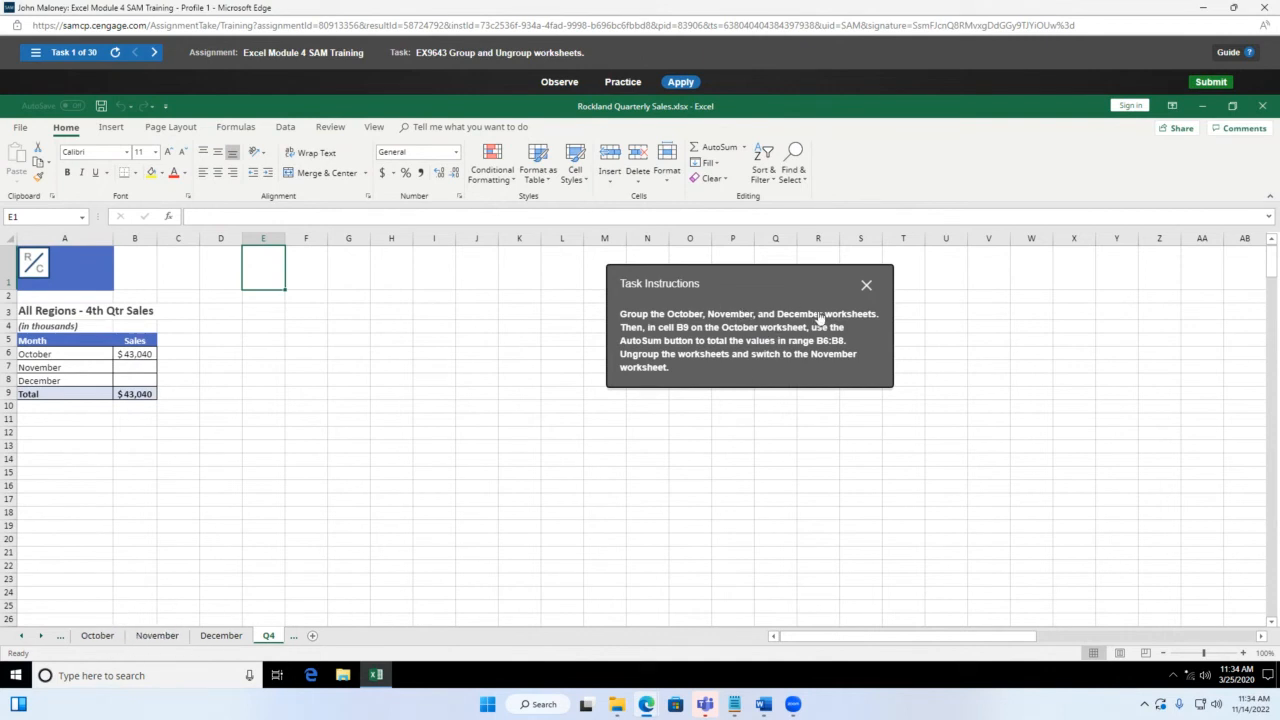
Step: Group the October, November and December sheet tabs, then select cell B9
{"action": "left_click", "coordinate": [98, 638]}
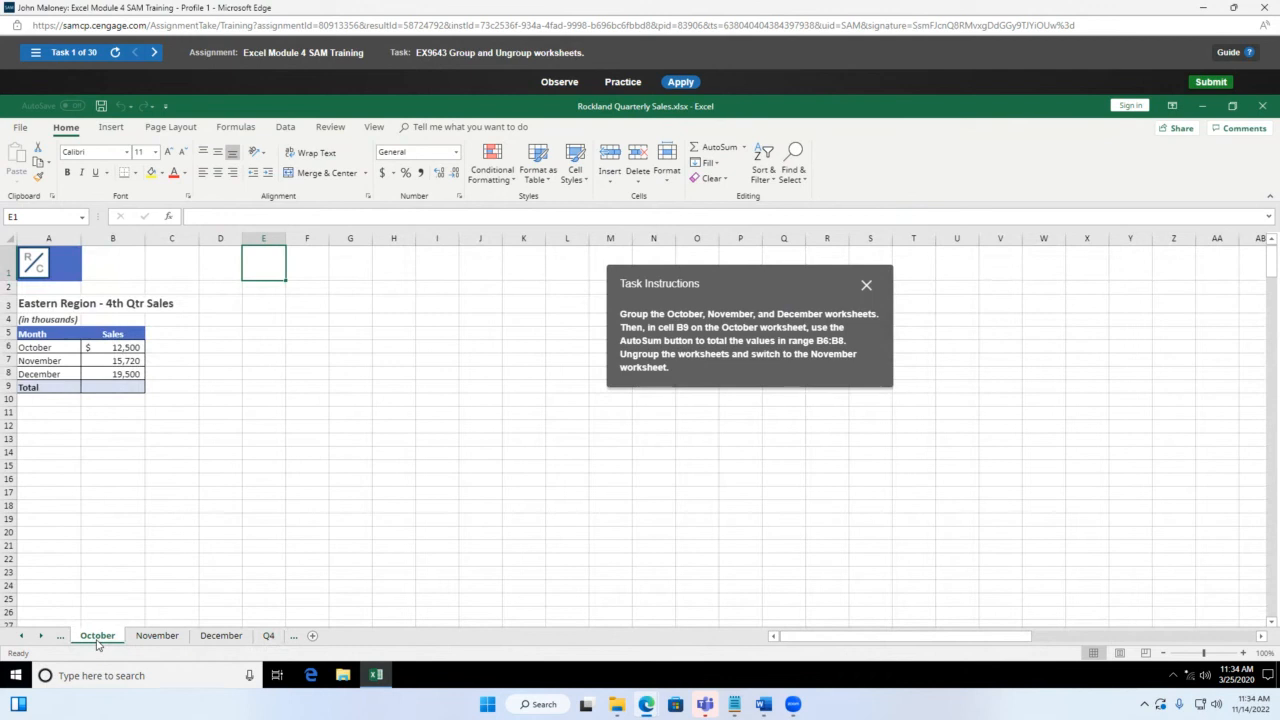
{"action": "left_click", "coordinate": [157, 638], "text": "ctrl"}
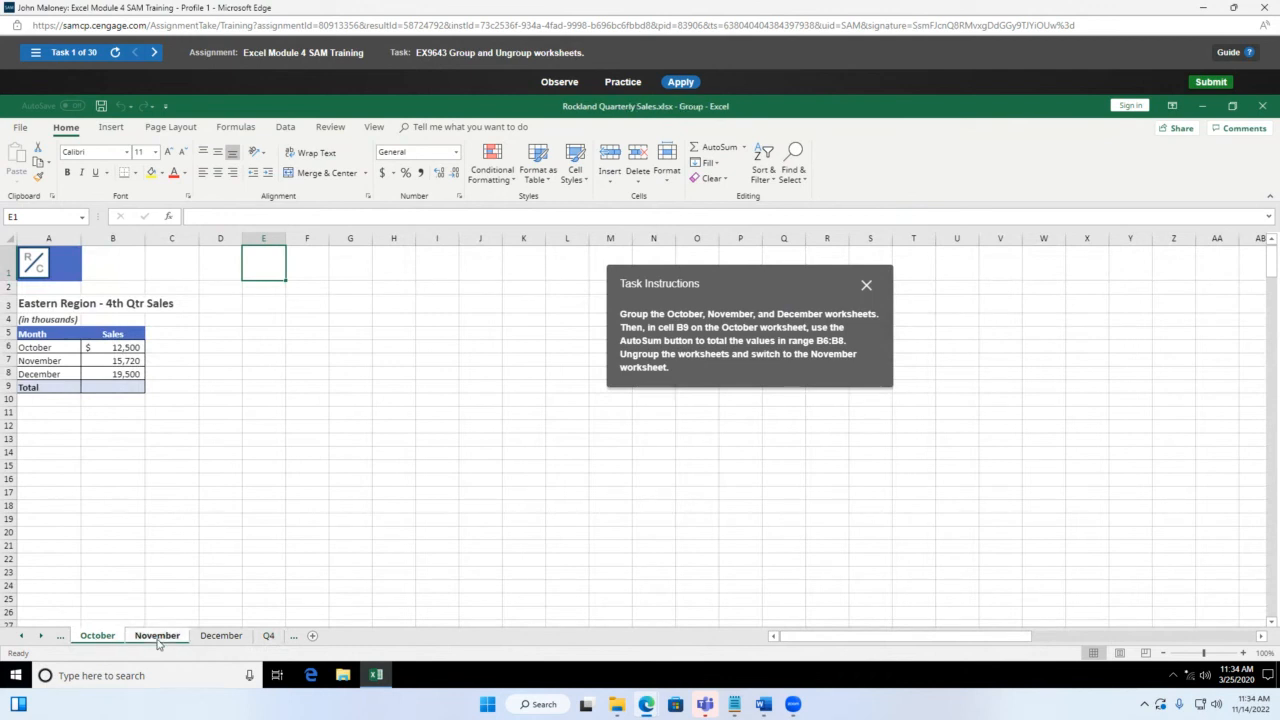
{"action": "left_click", "coordinate": [205, 640], "text": "ctrl"}
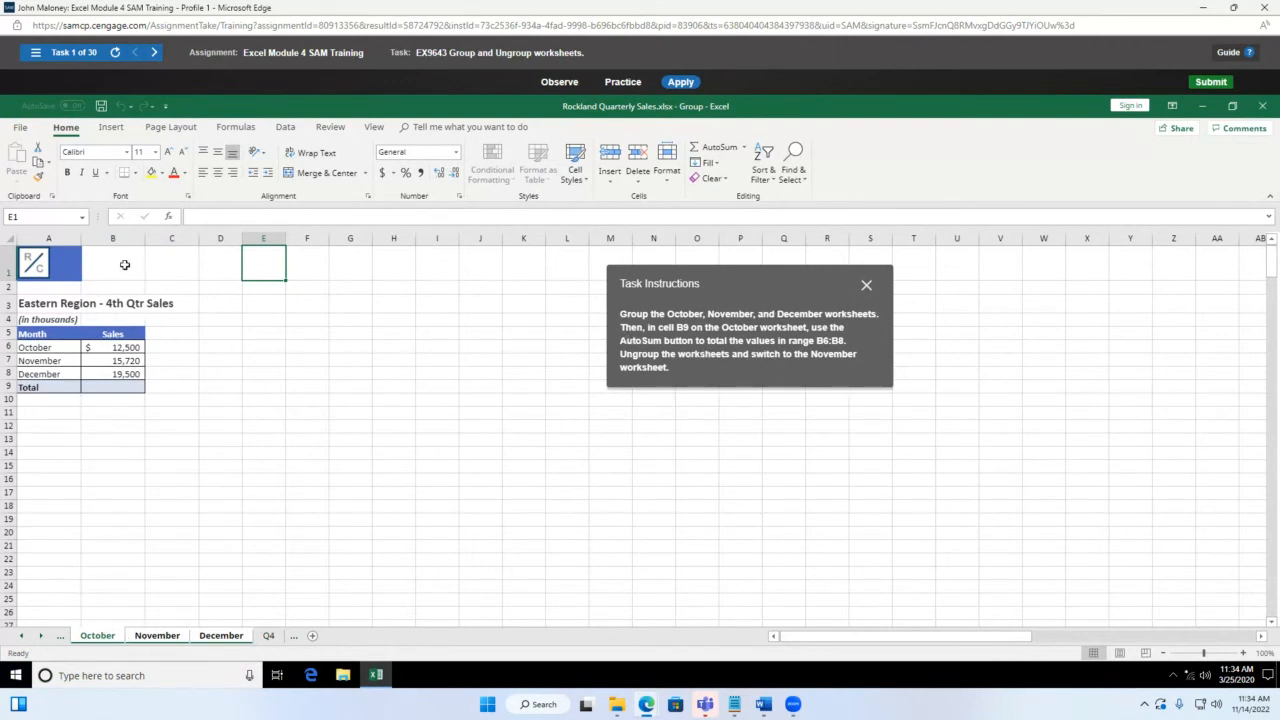
{"action": "left_click", "coordinate": [116, 385]}
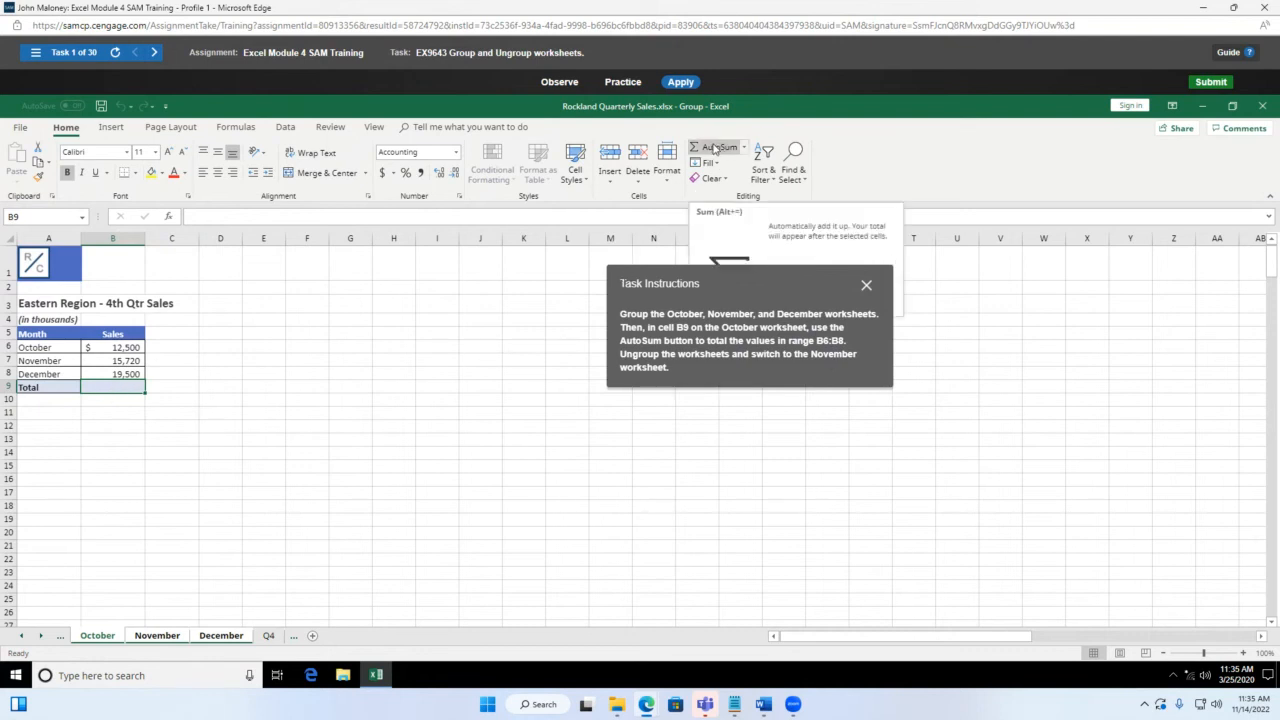
Step: AutoSum B6:B8 into B9, then ungroup the sheets from the November tab
{"action": "left_click", "coordinate": [744, 148]}
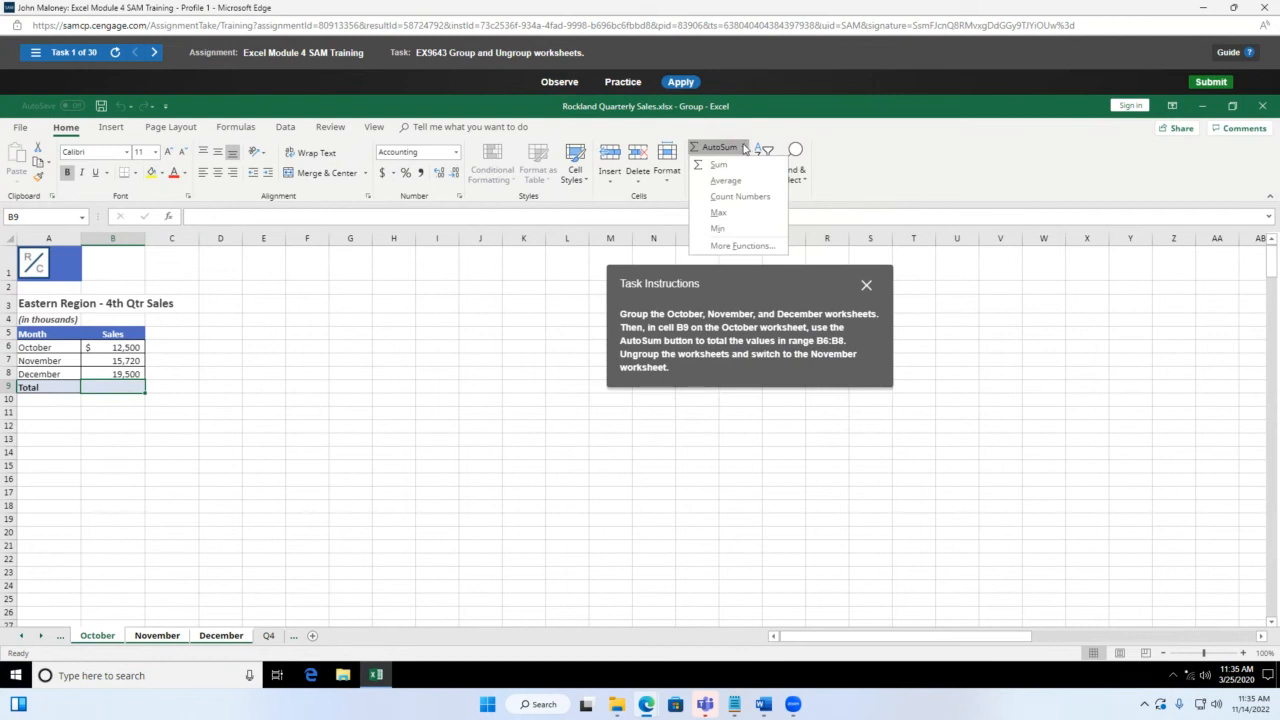
{"action": "left_click", "coordinate": [718, 164]}
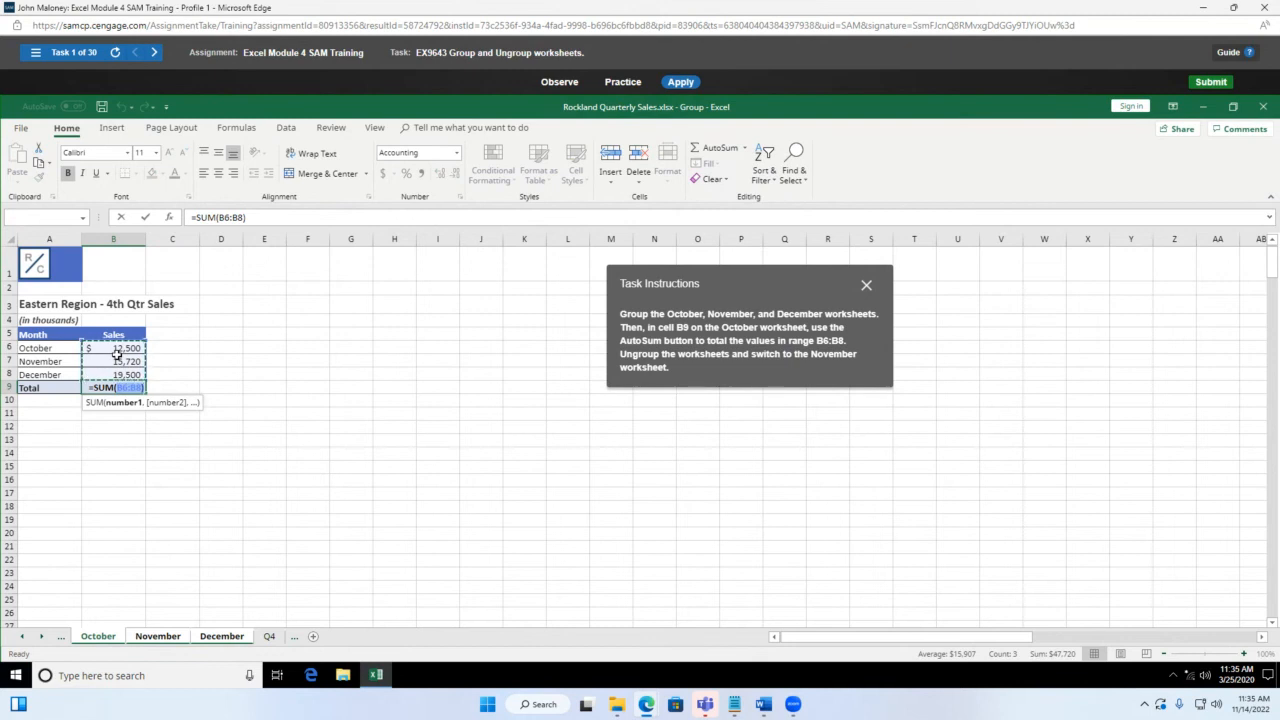
{"action": "key", "text": "Return"}
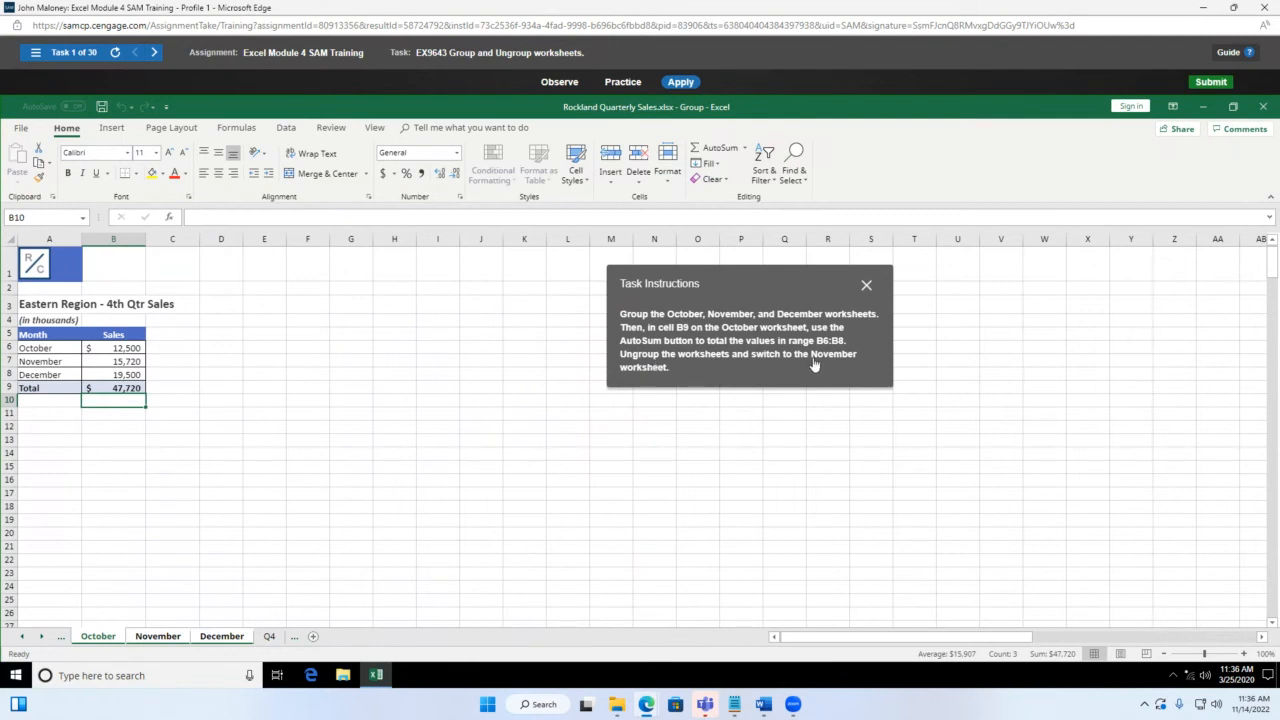
{"action": "right_click", "coordinate": [157, 643]}
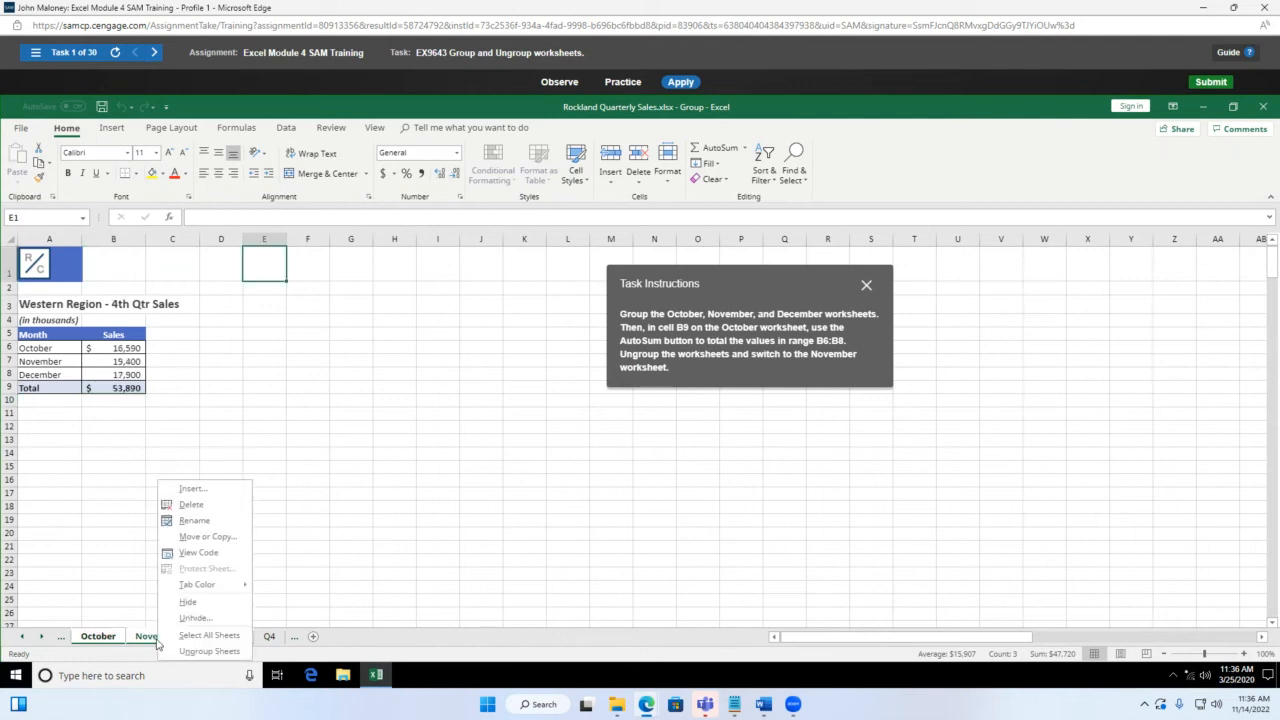
{"action": "left_click", "coordinate": [227, 655]}
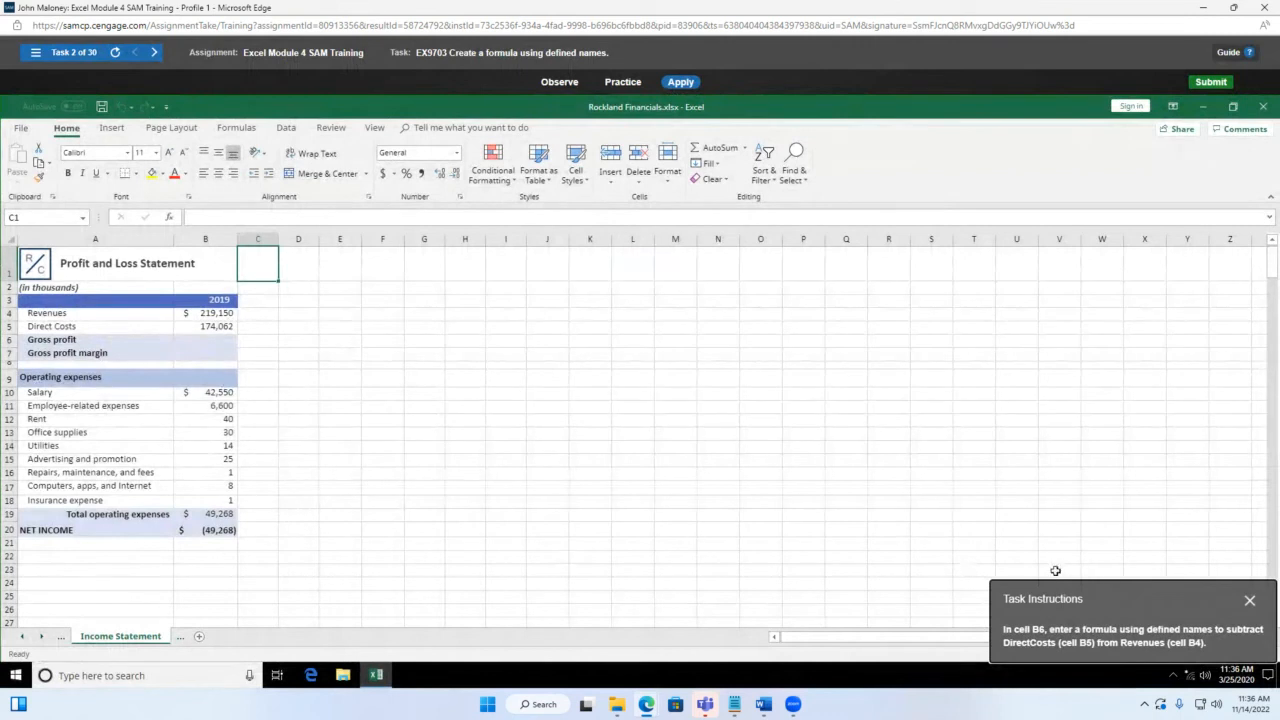
Step: Select B6 and review the workbook's list of defined names
{"action": "left_click_drag", "start_coordinate": [1163, 590], "coordinate": [664, 302]}
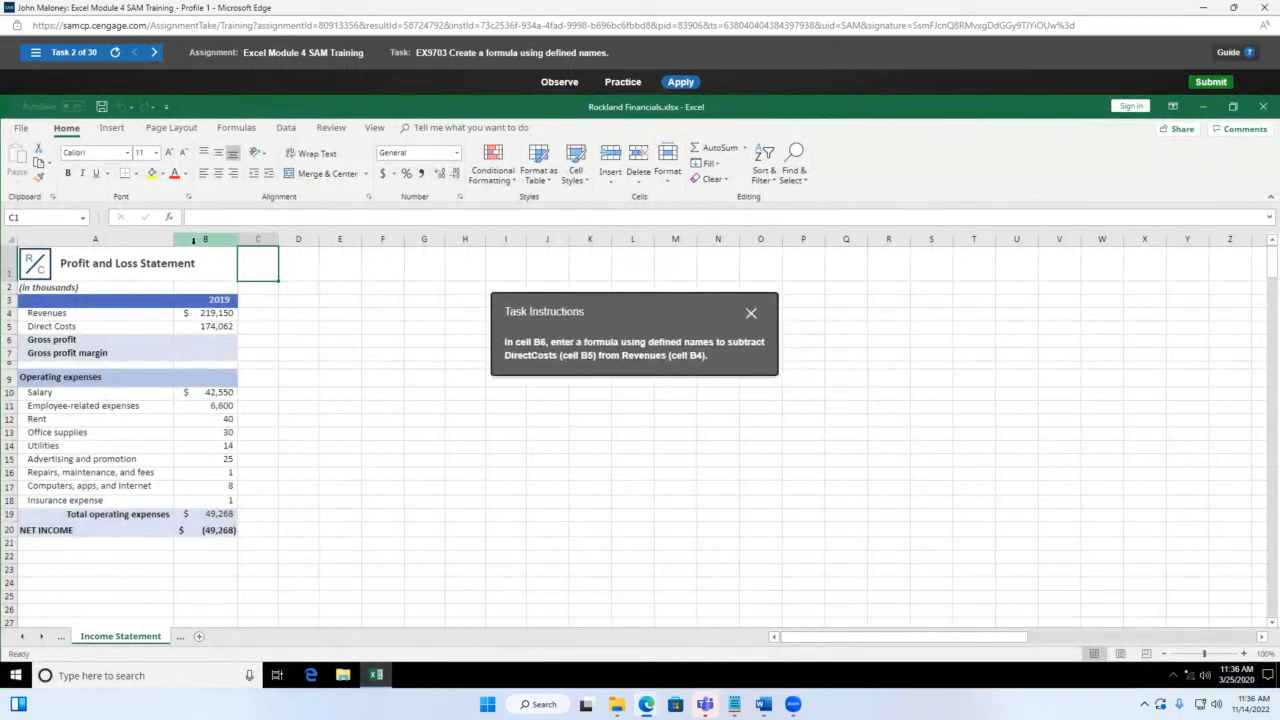
{"action": "left_click", "coordinate": [208, 340]}
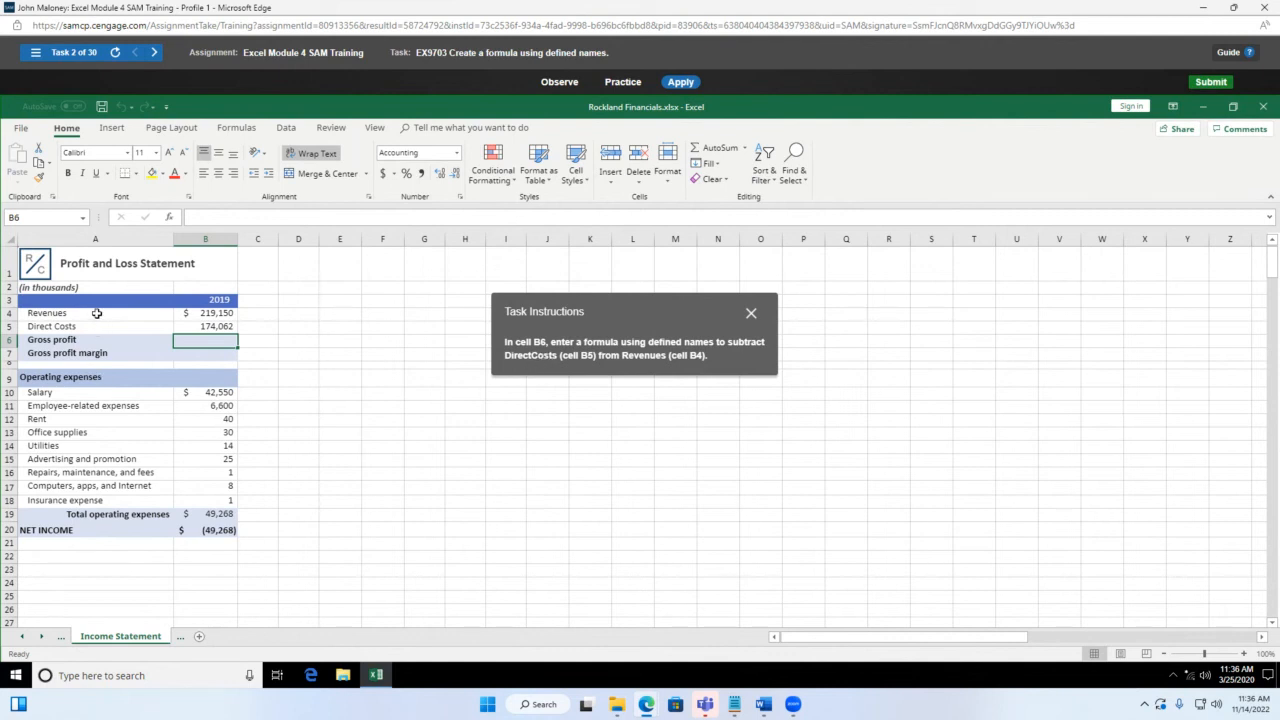
{"action": "left_click", "coordinate": [84, 218]}
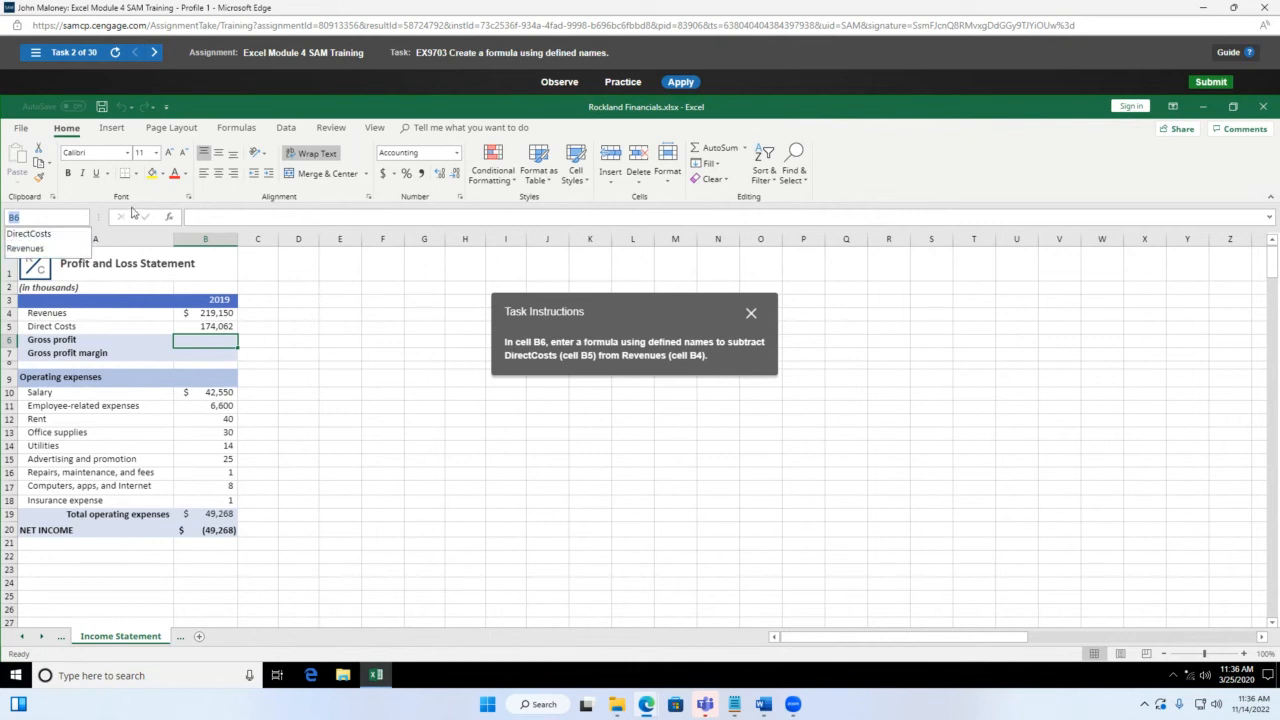
{"action": "left_click", "coordinate": [97, 202]}
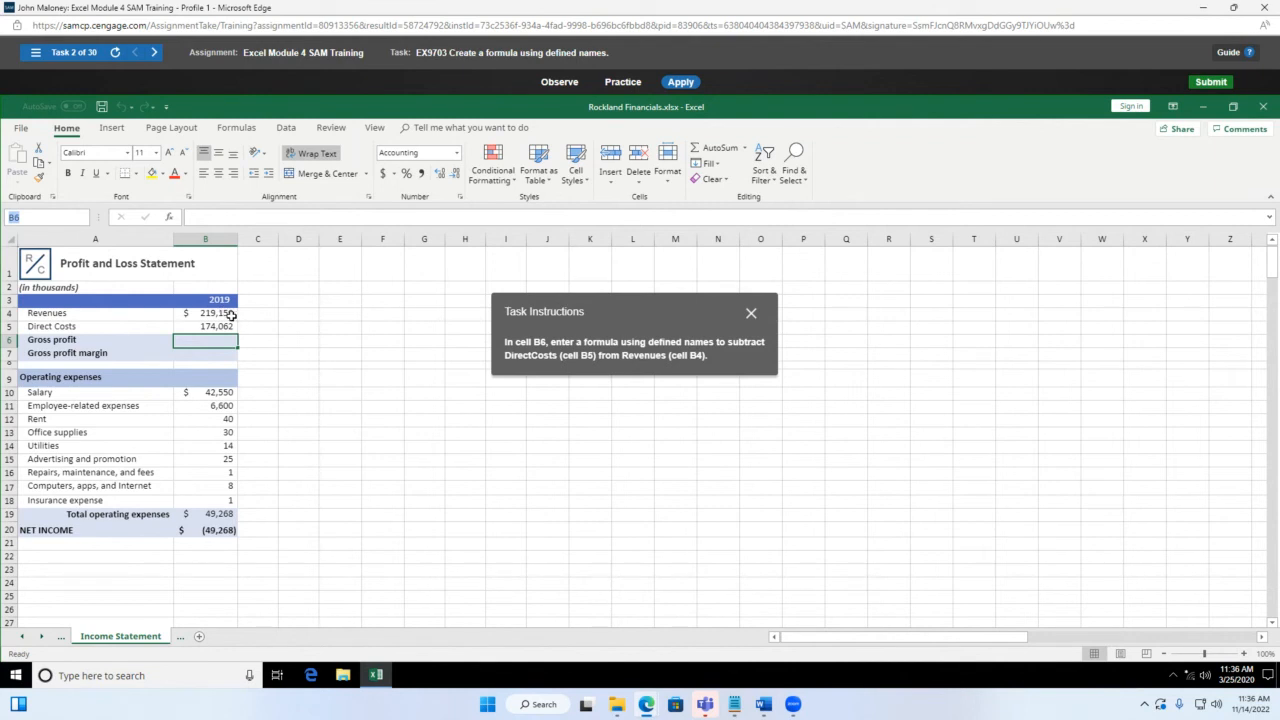
Step: Enter =Revenues-DirectCosts in B6, picking both names from AutoComplete
{"action": "left_click", "coordinate": [207, 346]}
{"action": "type", "text": "="}
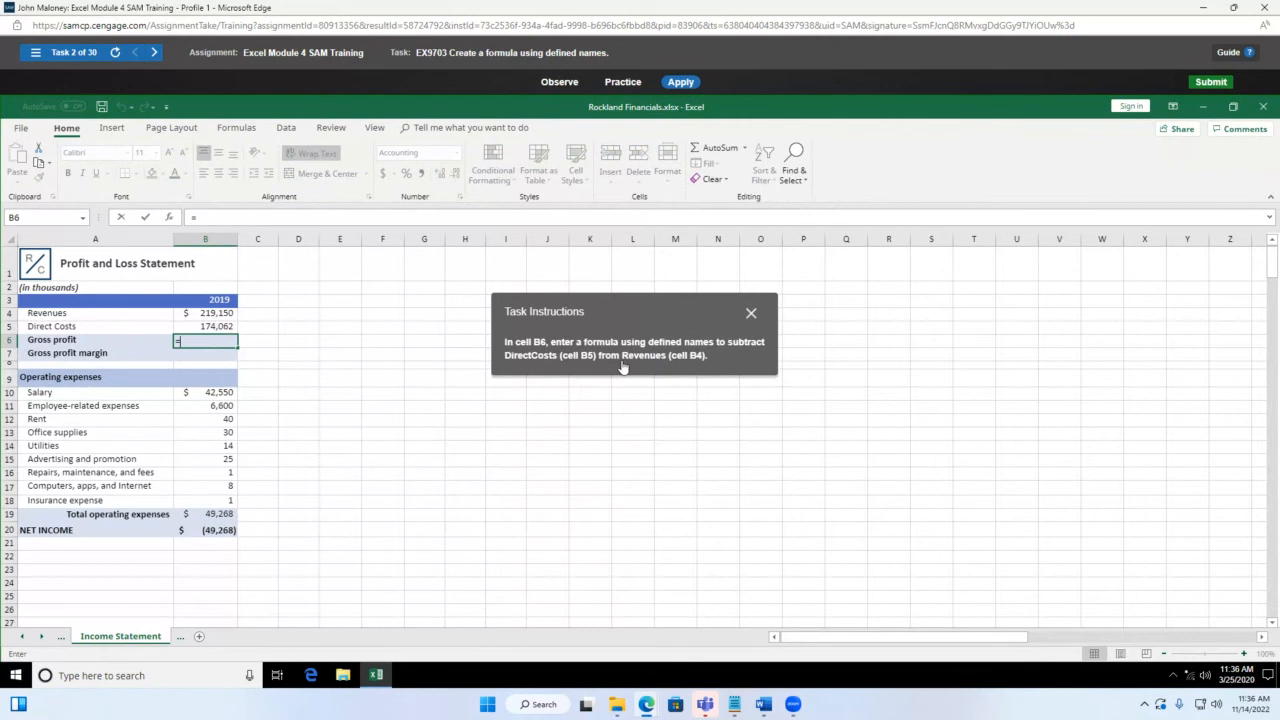
{"action": "type", "text": "REv"}
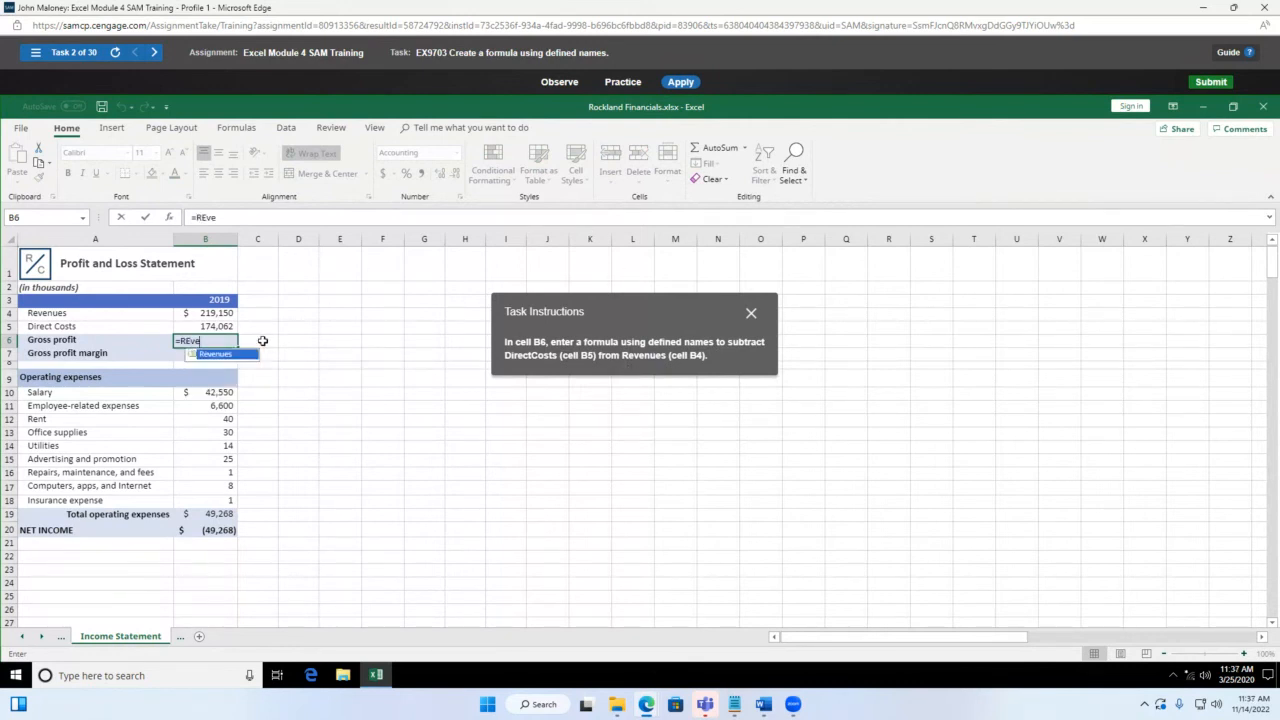
{"action": "type", "text": "e"}
{"action": "double_click", "coordinate": [229, 355]}
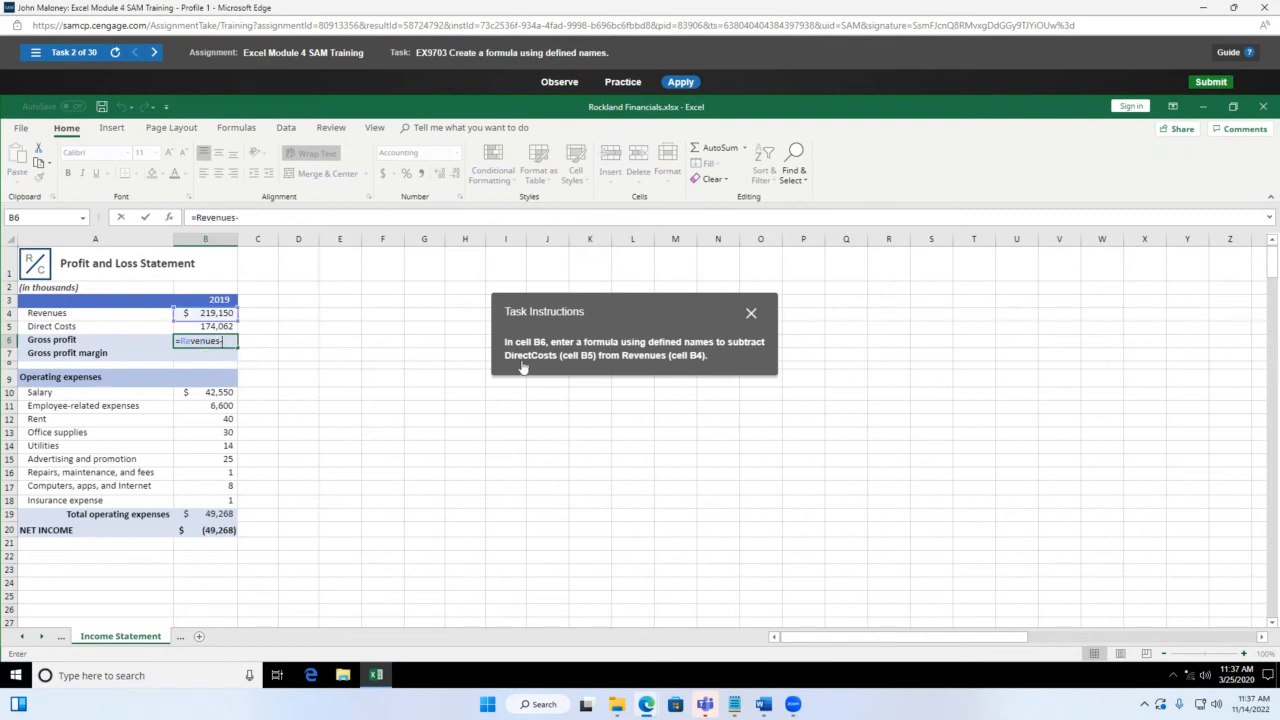
{"action": "type", "text": "-dir"}
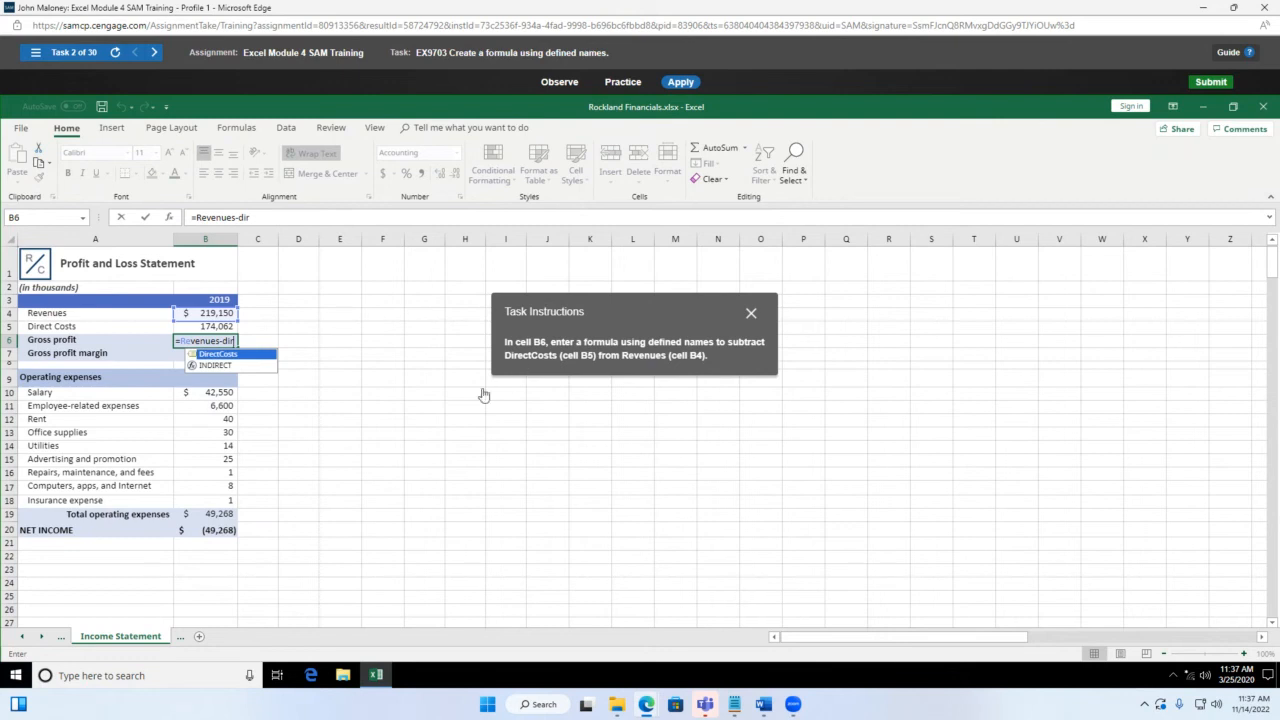
{"action": "double_click", "coordinate": [226, 354]}
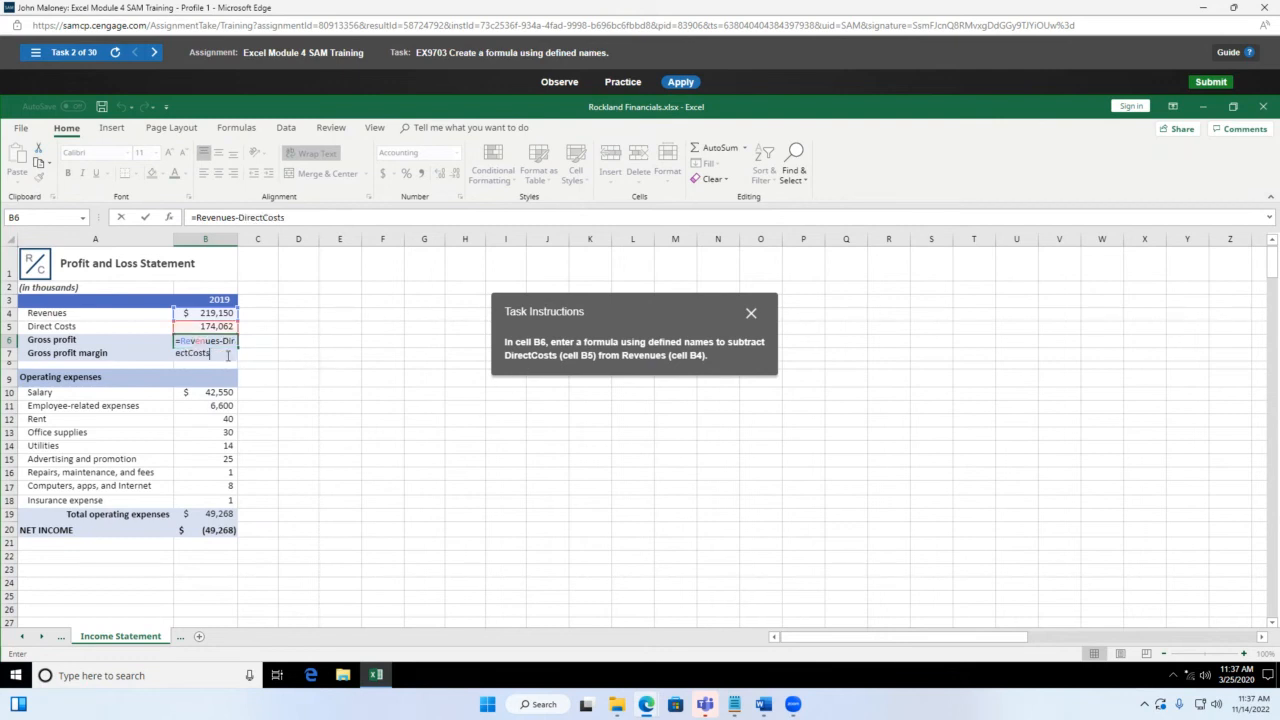
{"action": "key", "text": "Return"}
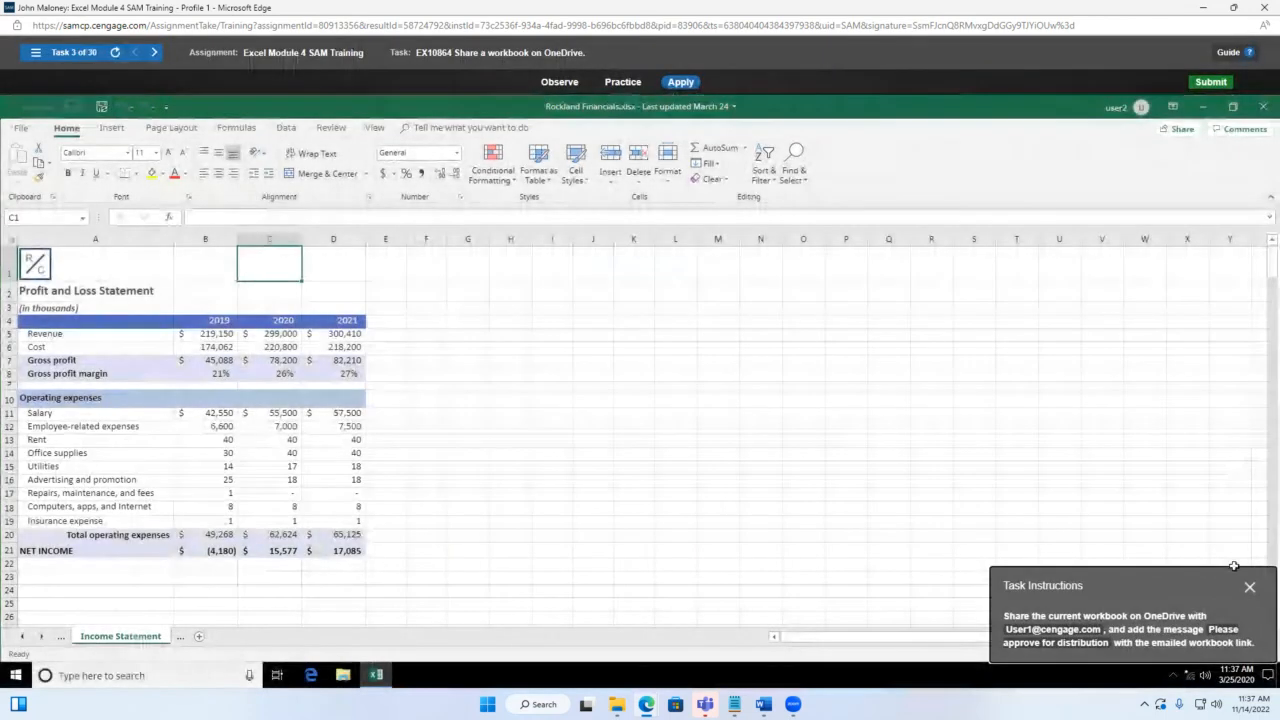
Step: Open the 'Anyone with the link can edit' settings in the File > Share Send Link pane
{"action": "left_click_drag", "start_coordinate": [1189, 588], "coordinate": [624, 325]}
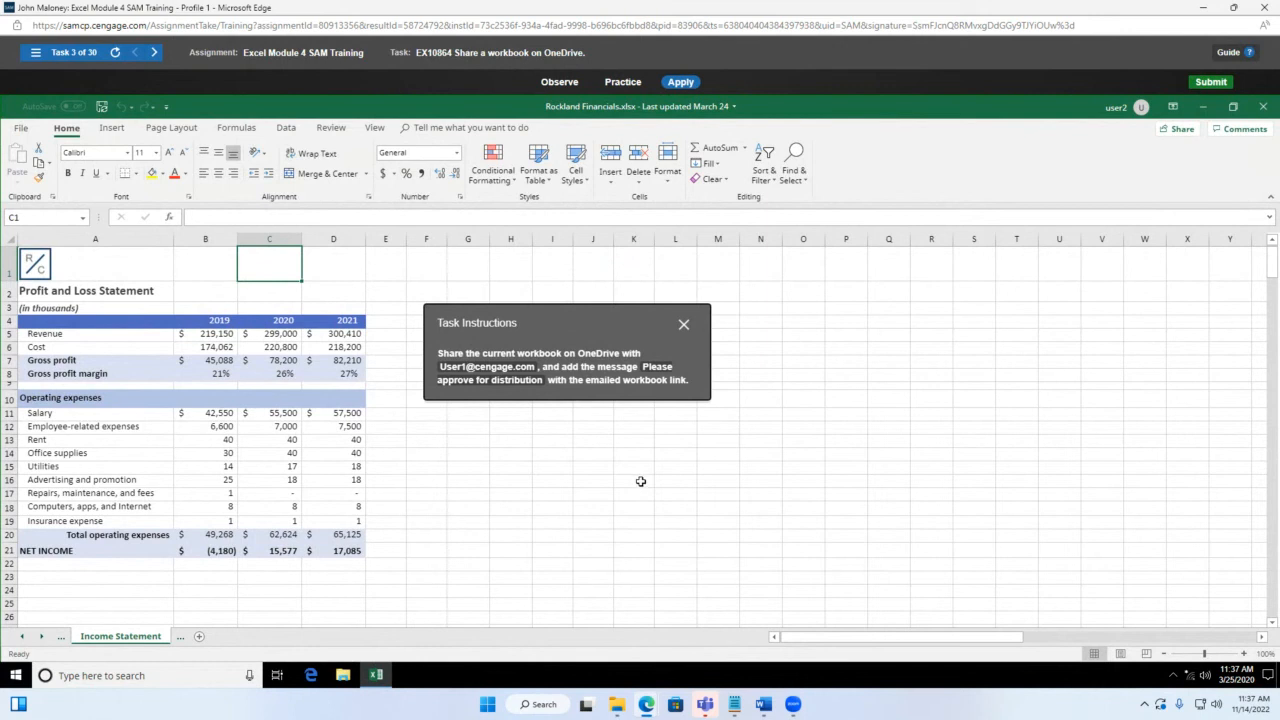
{"action": "left_click_drag", "start_coordinate": [552, 332], "coordinate": [886, 318]}
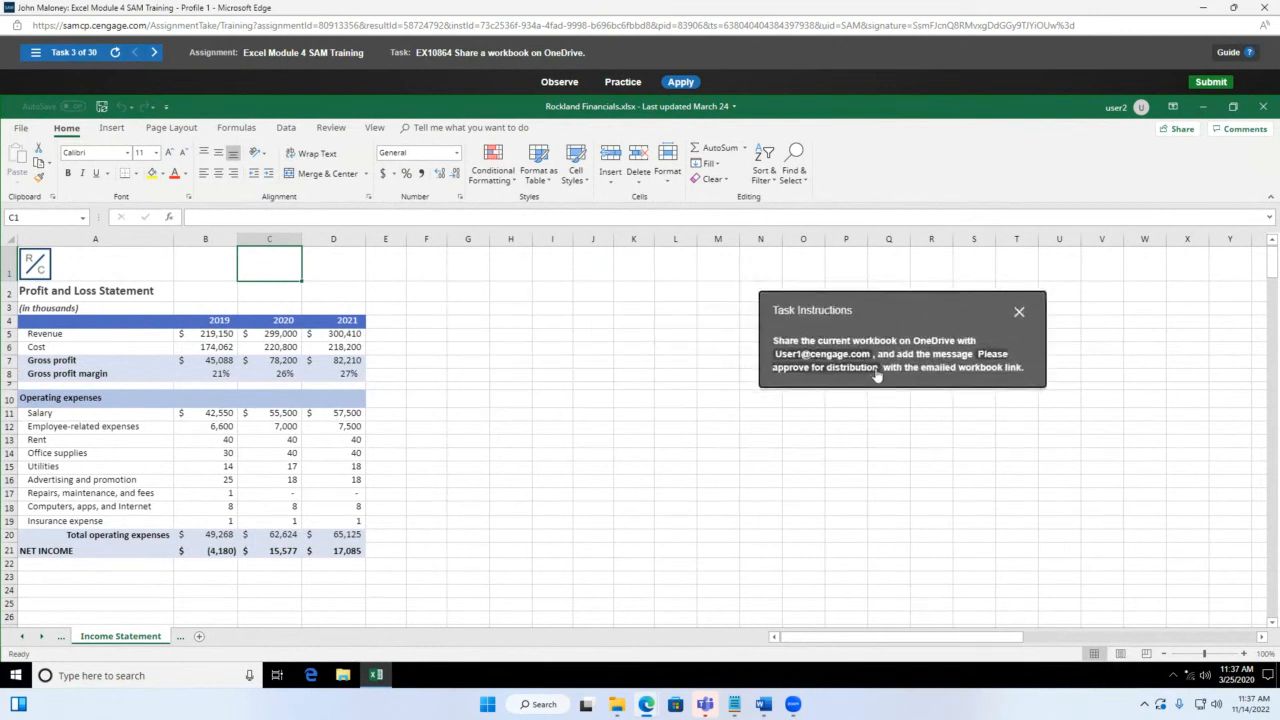
{"action": "left_click", "coordinate": [20, 128]}
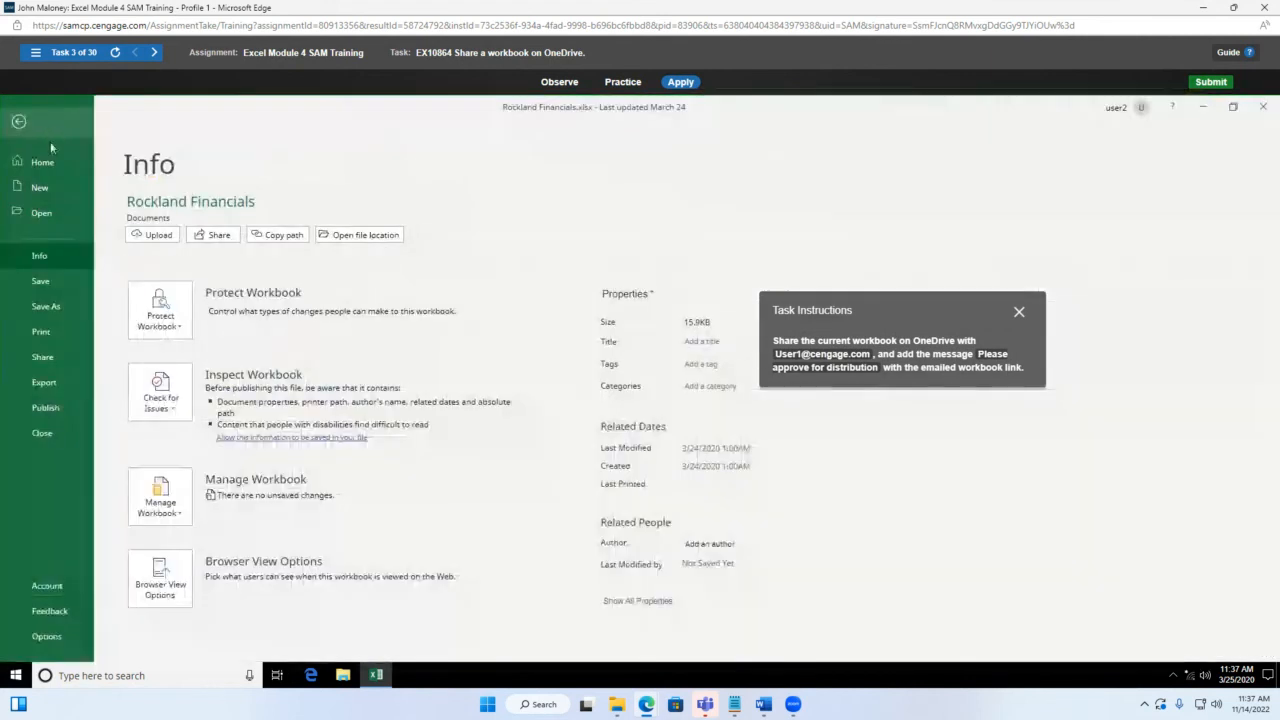
{"action": "left_click", "coordinate": [44, 354]}
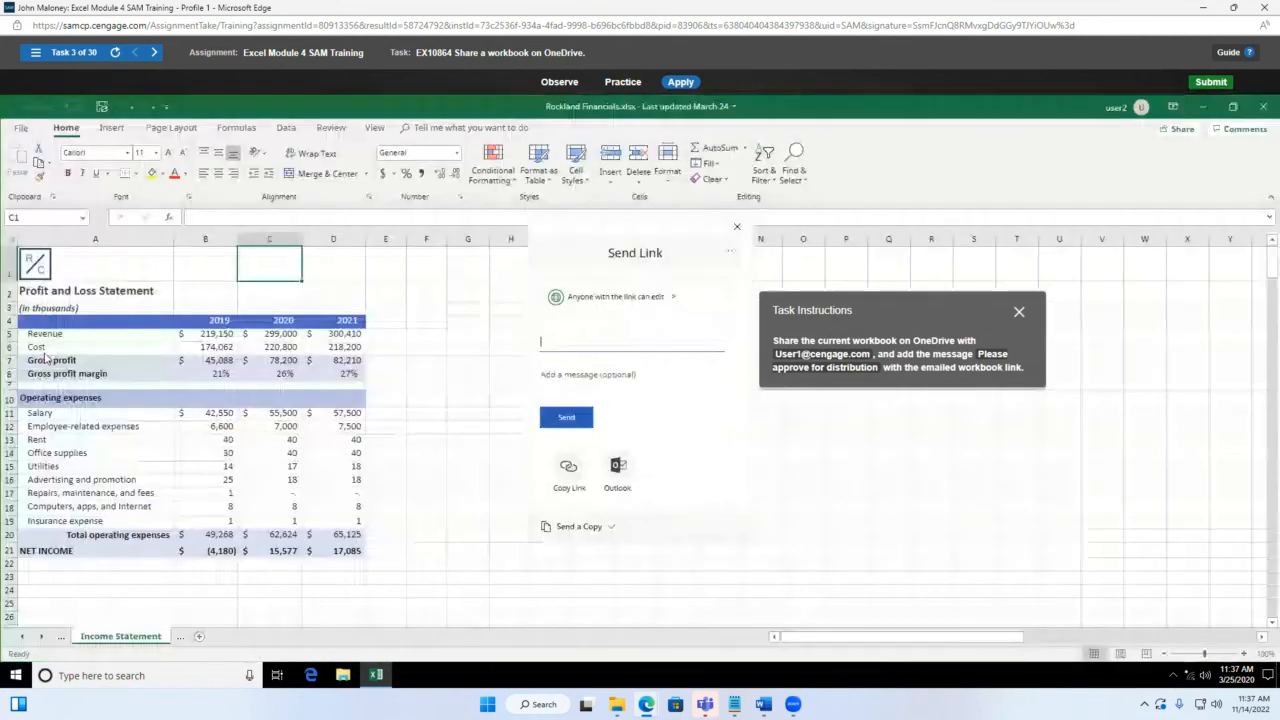
{"action": "left_click_drag", "start_coordinate": [888, 303], "coordinate": [196, 206]}
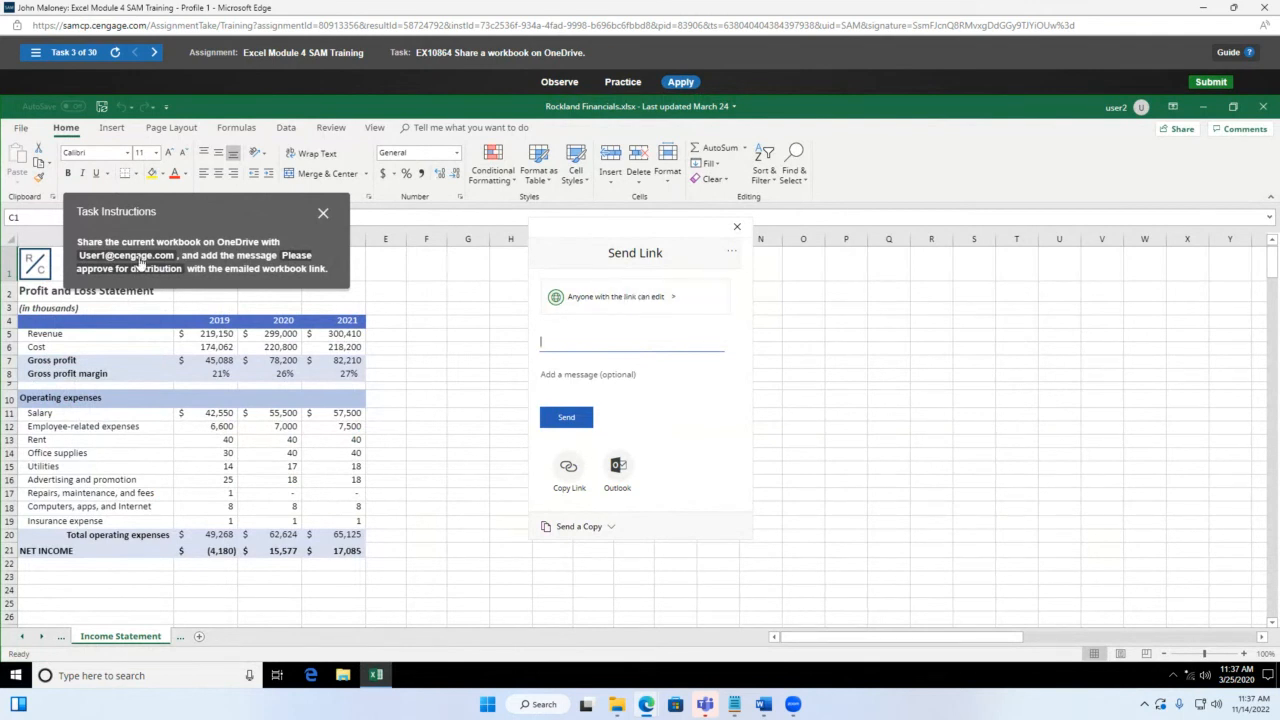
{"action": "left_click", "coordinate": [676, 301]}
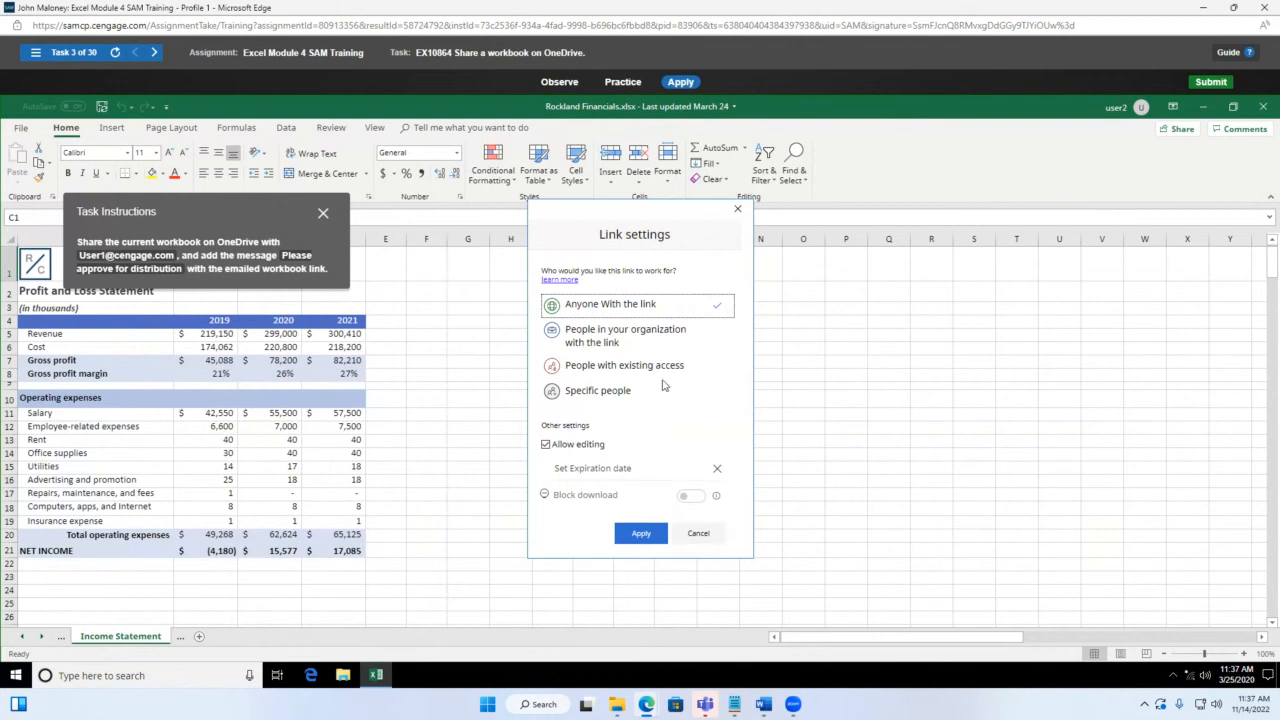
Step: Send a Specific people link to the recipient with the message 'Please approve for distribution'
{"action": "left_click", "coordinate": [582, 391]}
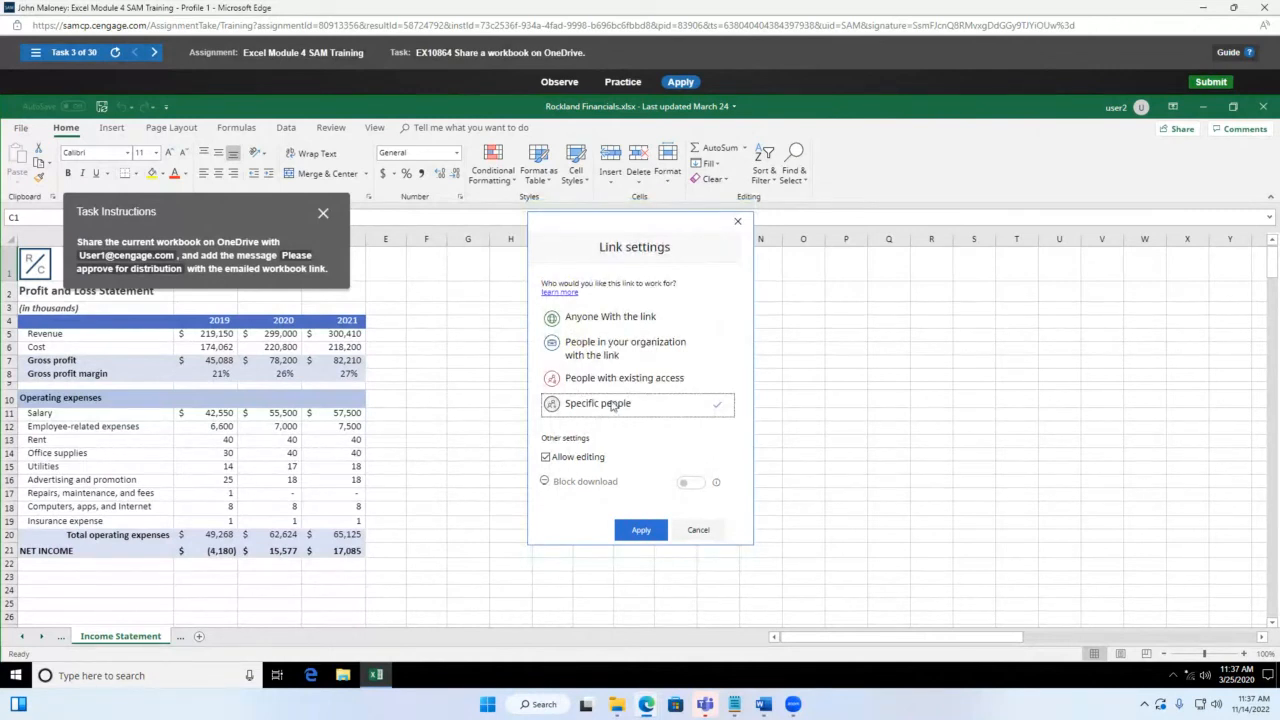
{"action": "left_click", "coordinate": [641, 535]}
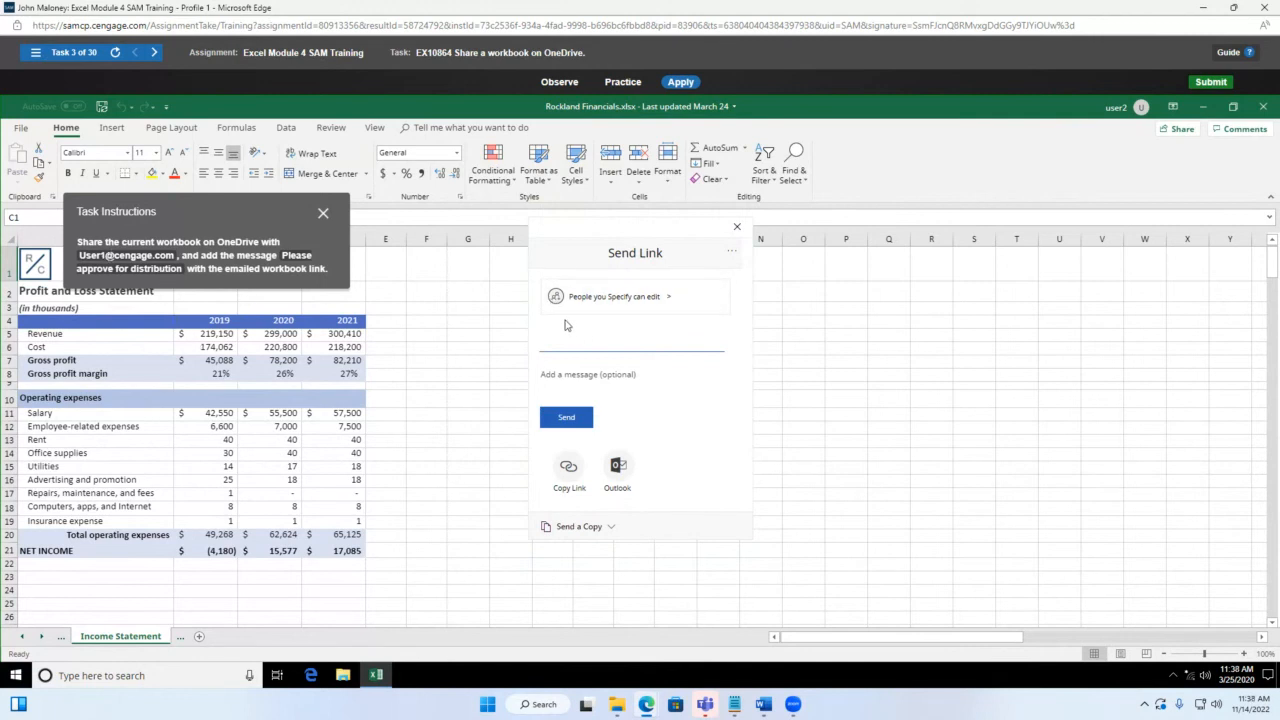
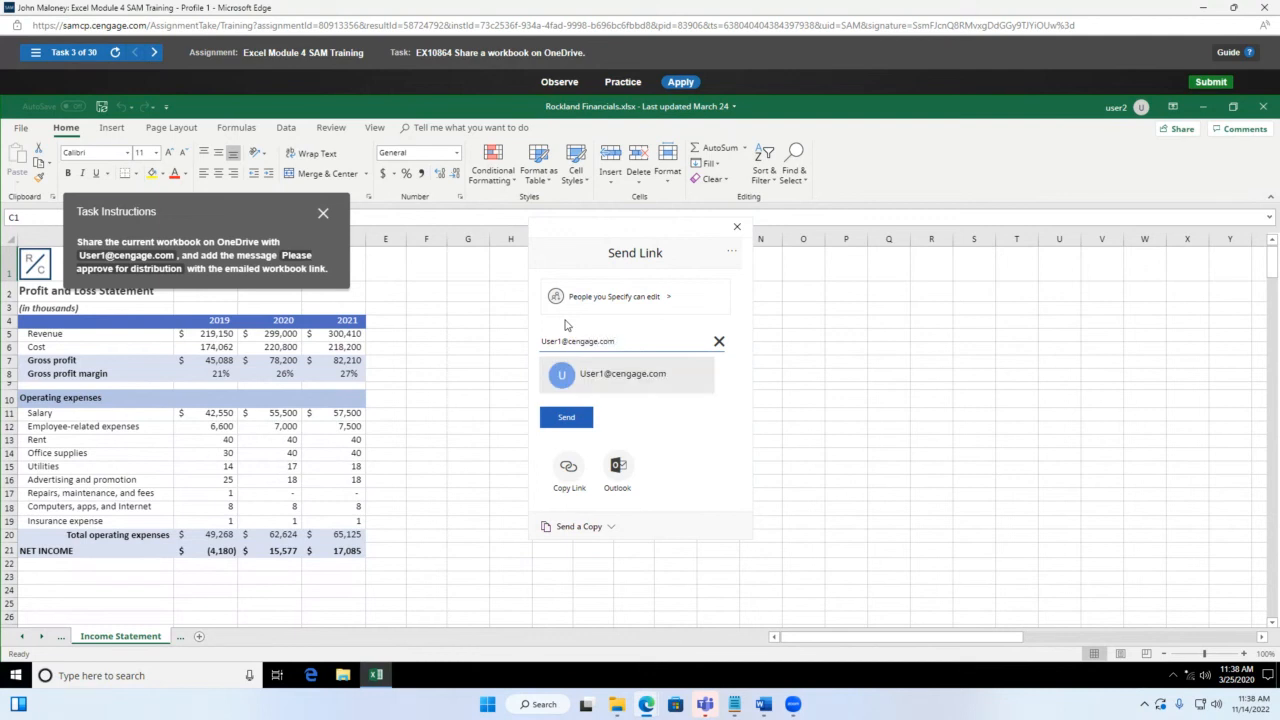
{"action": "left_click", "coordinate": [619, 379]}
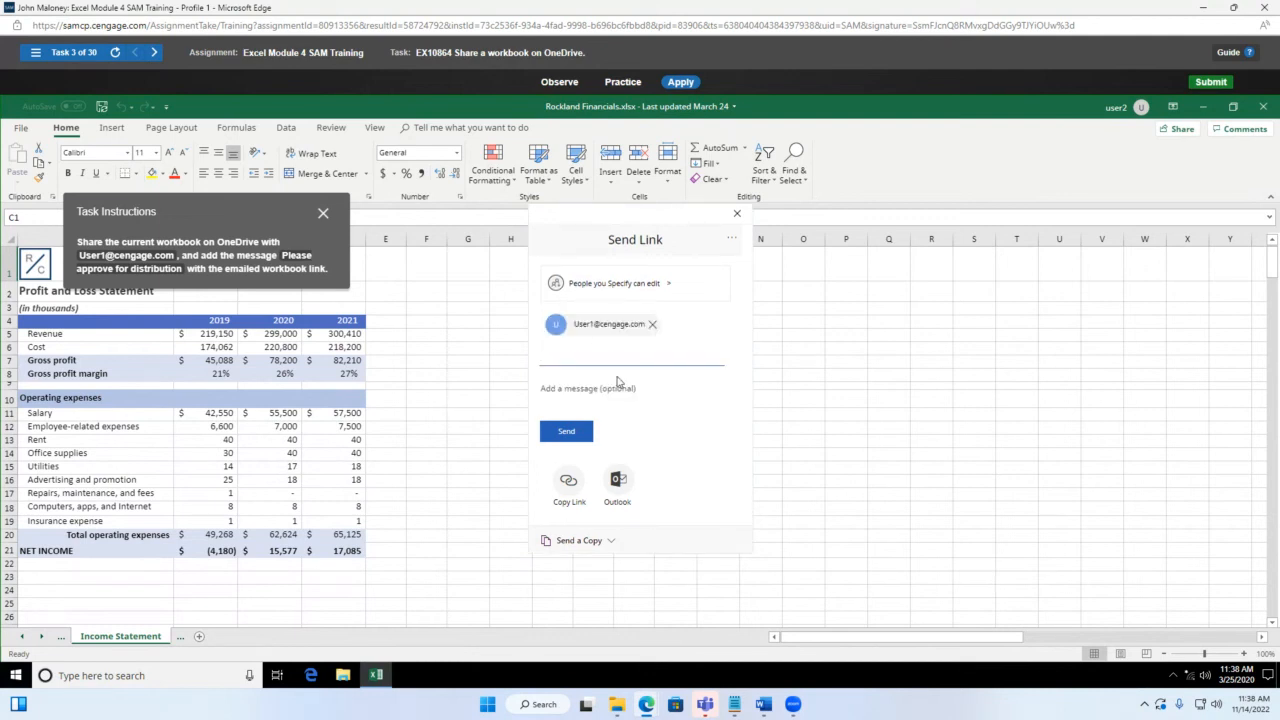
{"action": "left_click", "coordinate": [566, 390]}
{"action": "type", "text": "Please approve for distribution"}
{"action": "left_click", "coordinate": [566, 431]}
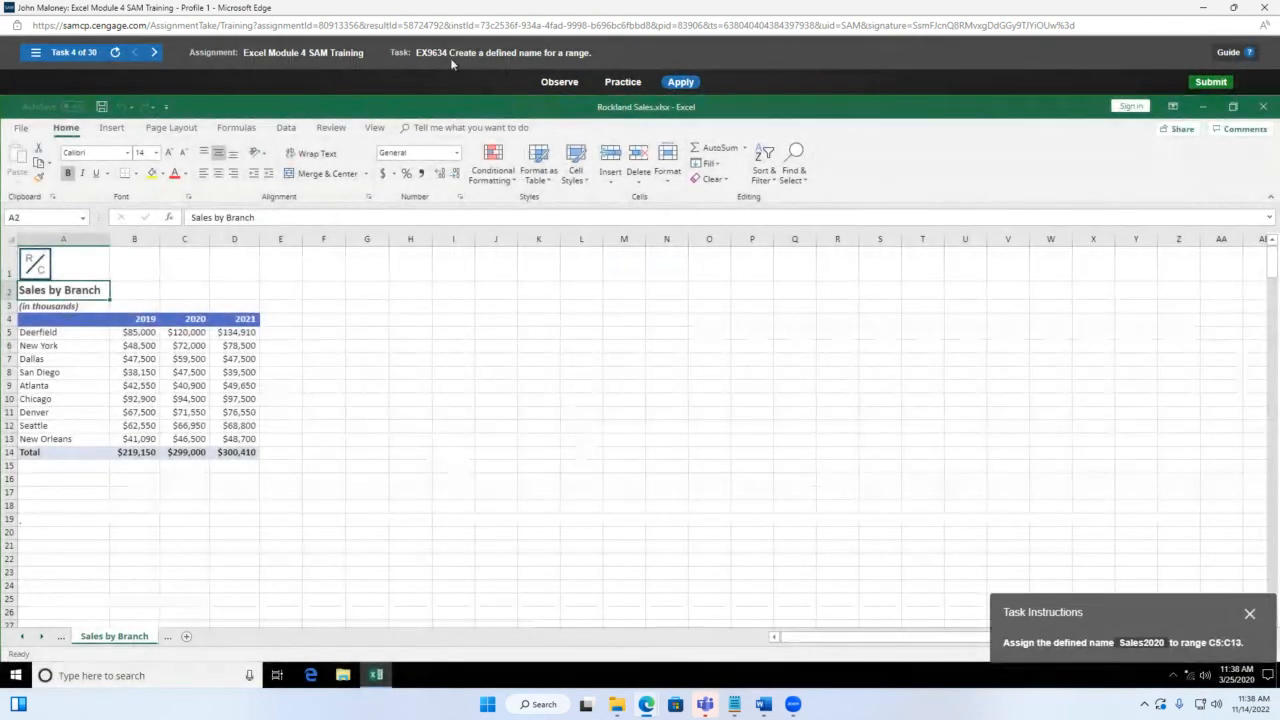
Step: Play the Observe demo naming C5:C13 as Sales2020 through Formulas > Define Name
{"action": "left_click_drag", "start_coordinate": [1140, 623], "coordinate": [502, 326]}
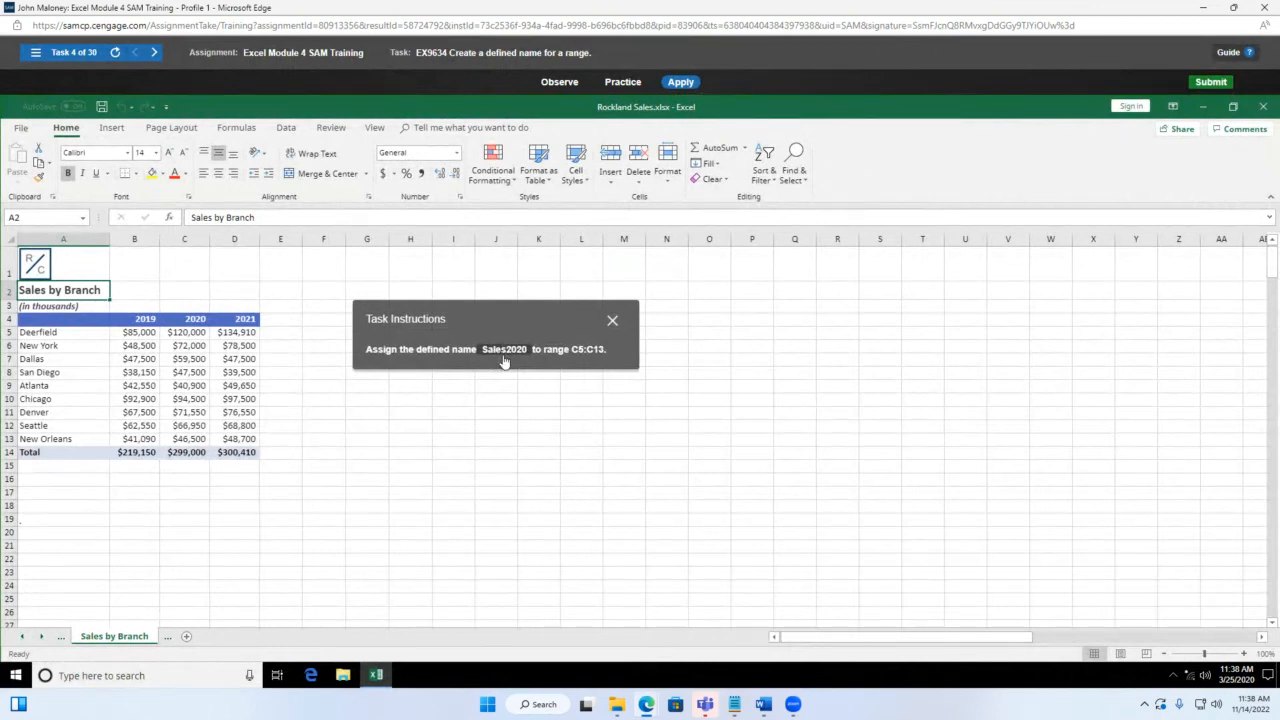
{"action": "left_click", "coordinate": [563, 85]}
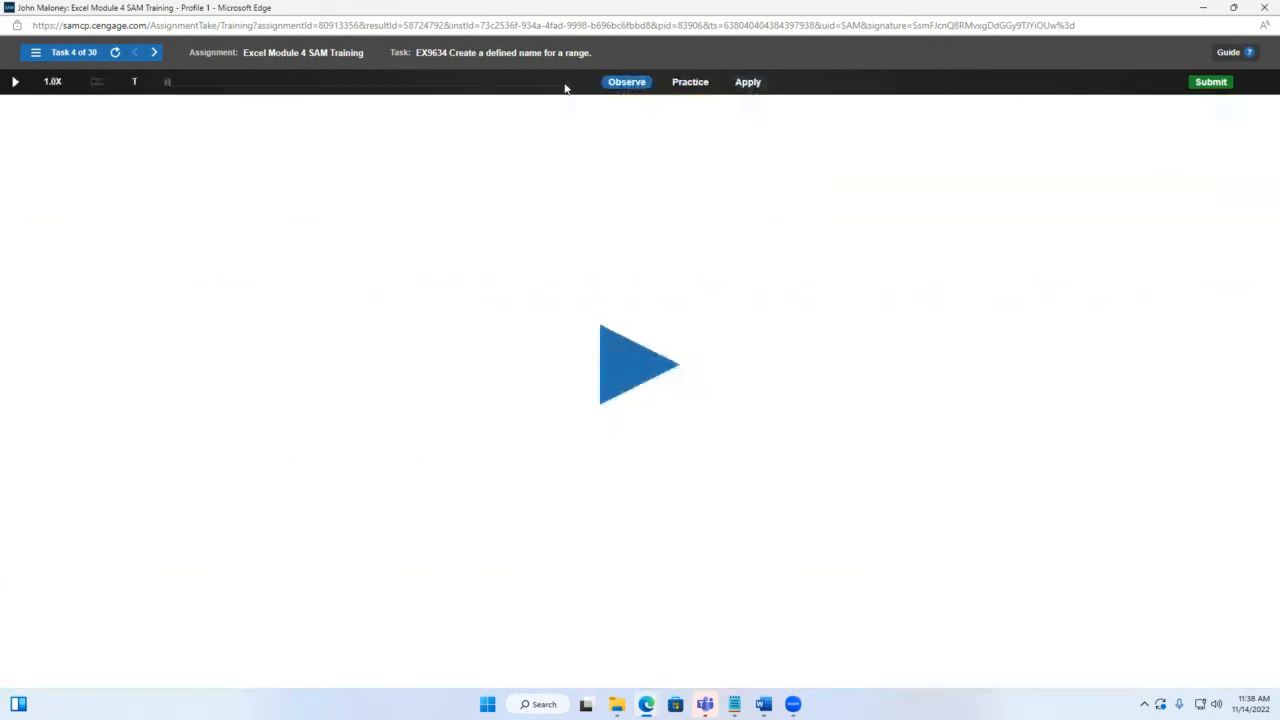
{"action": "left_click", "coordinate": [628, 360]}
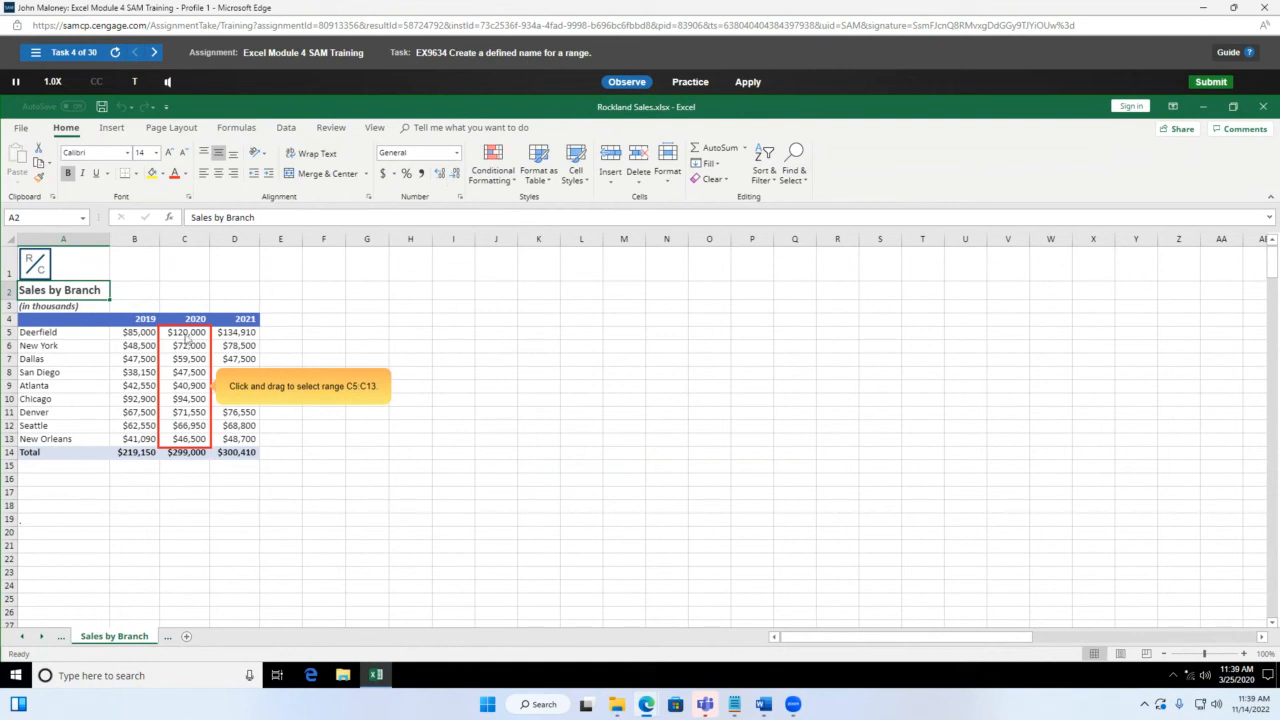
{"action": "left_click_drag", "start_coordinate": [186, 338], "coordinate": [187, 444]}
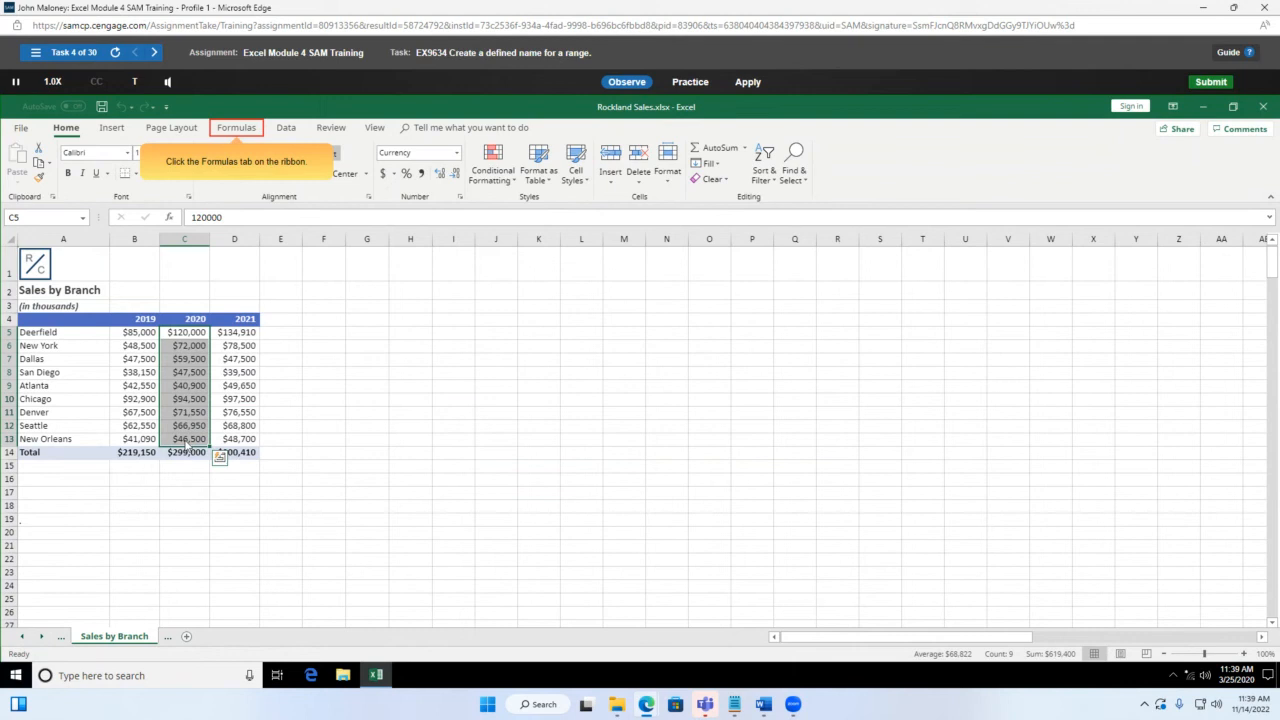
{"action": "left_click", "coordinate": [237, 129]}
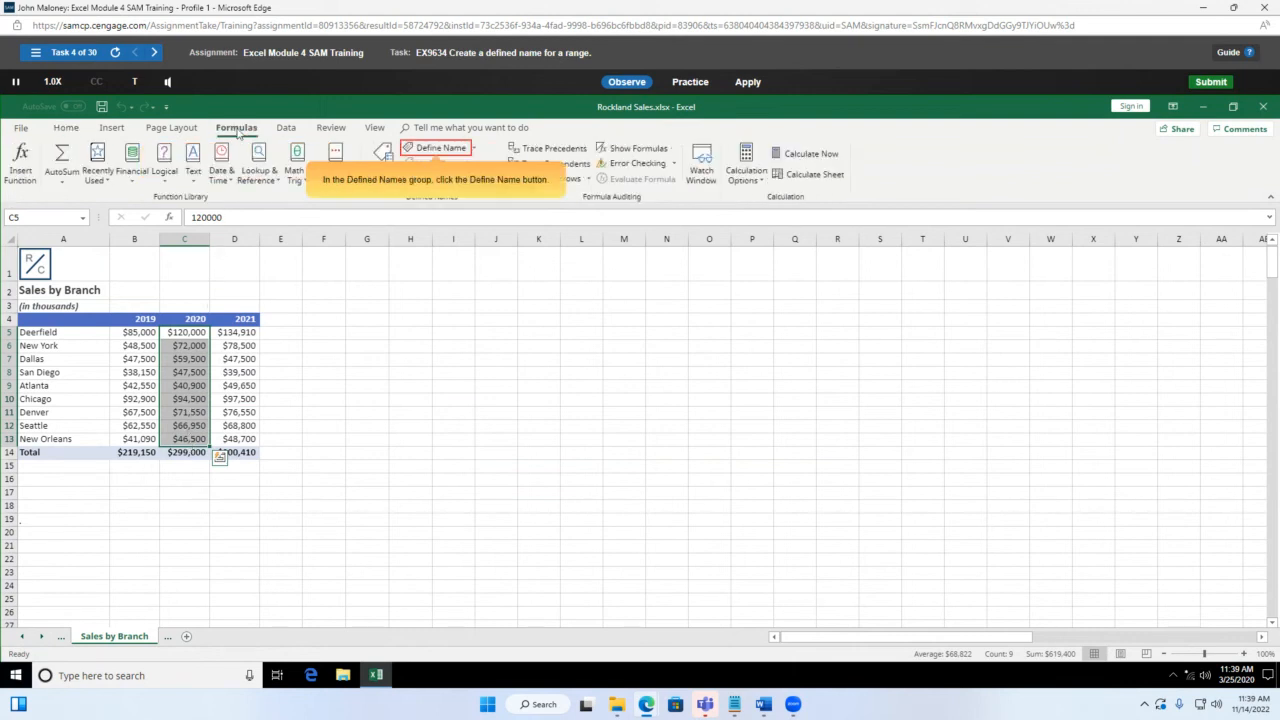
{"action": "left_click", "coordinate": [437, 149]}
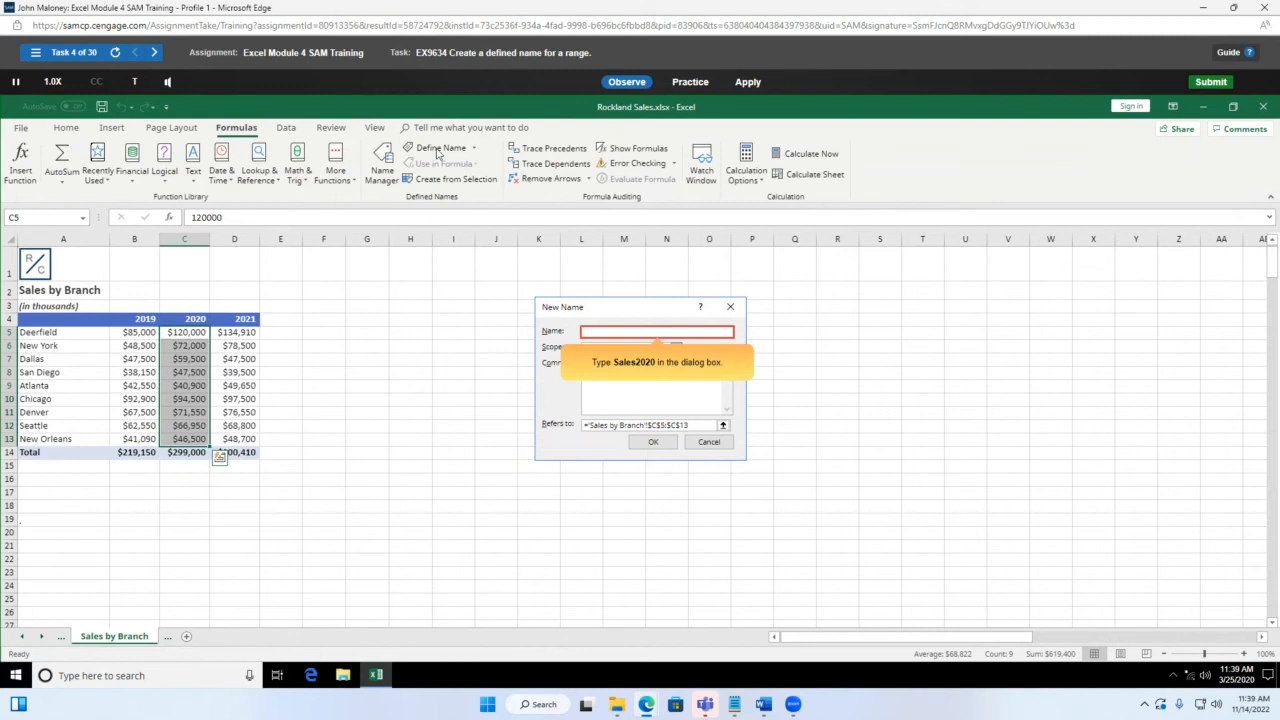
{"action": "type", "text": "Sales2020"}
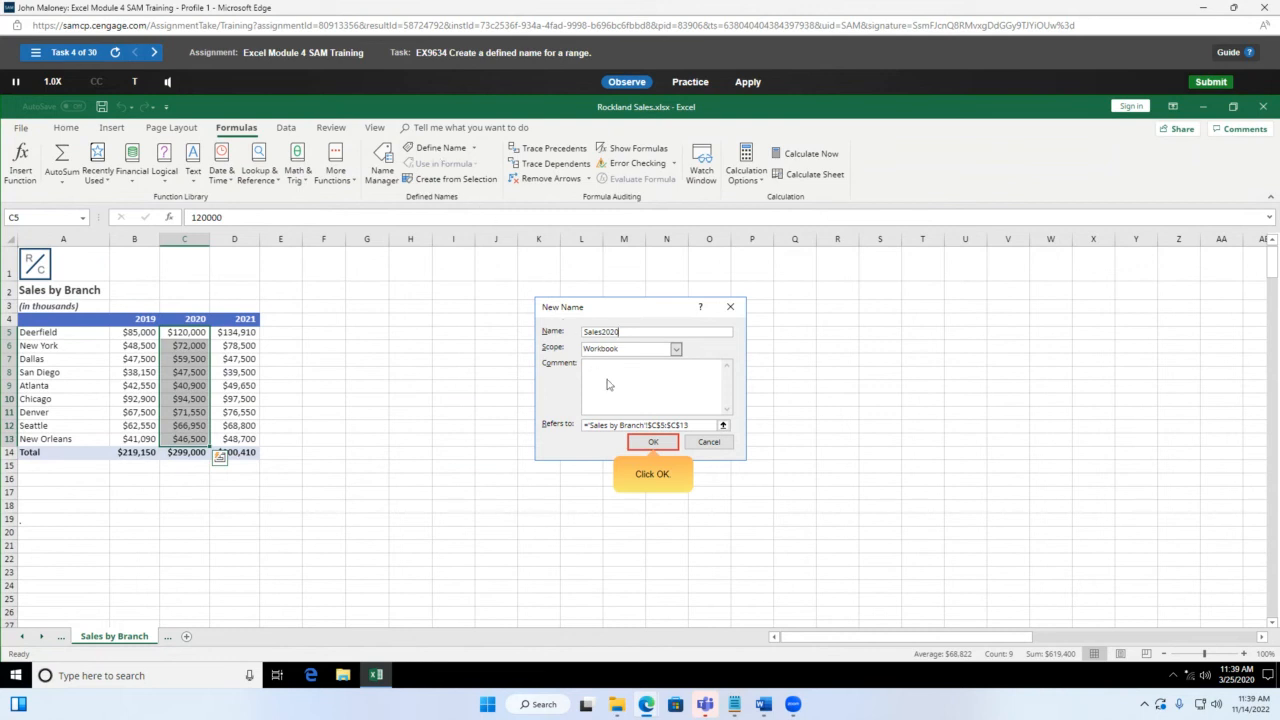
{"action": "left_click", "coordinate": [654, 444]}
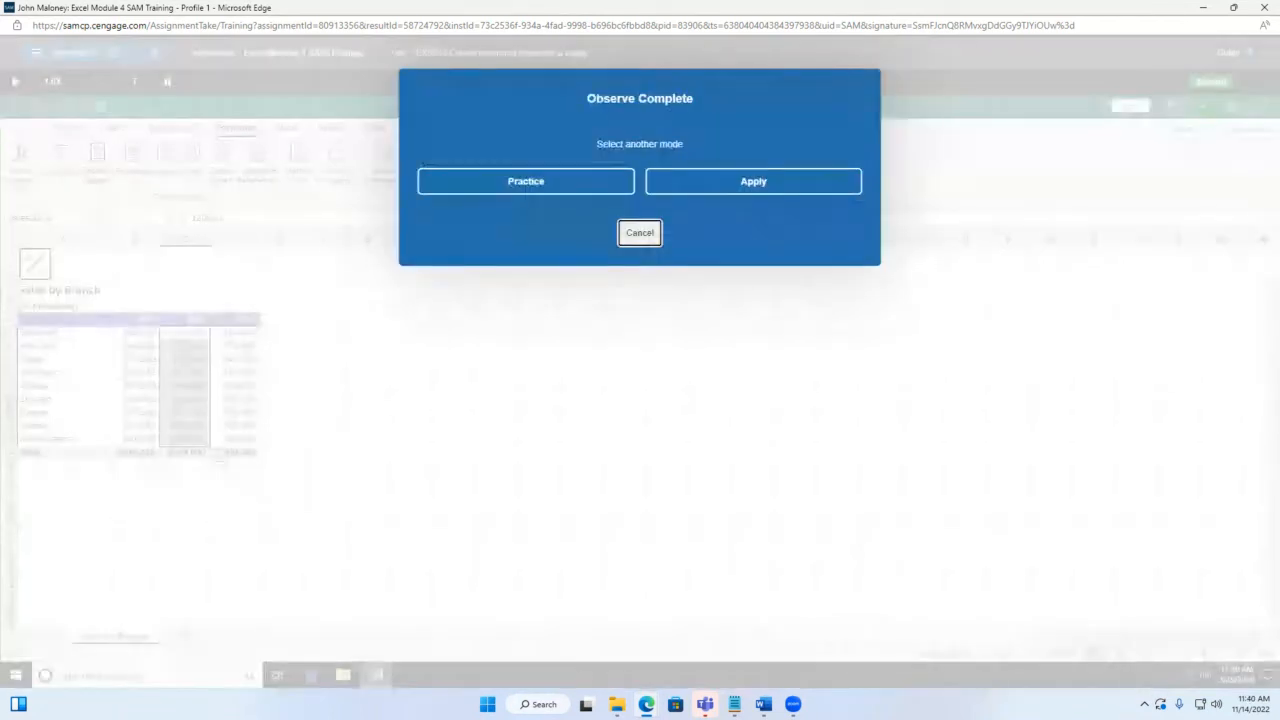
Step: In Apply mode, define the name Sales2020 for range C5:C13
{"action": "left_click", "coordinate": [781, 190]}
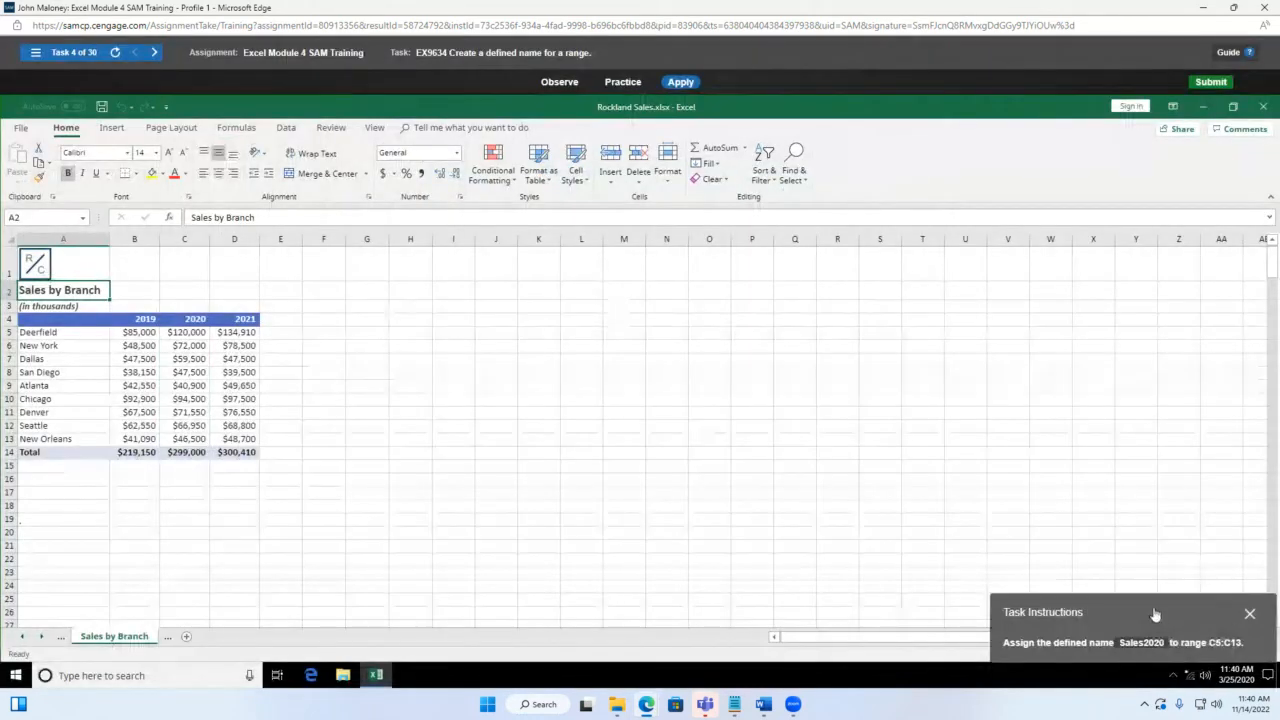
{"action": "left_click_drag", "start_coordinate": [1153, 612], "coordinate": [564, 350]}
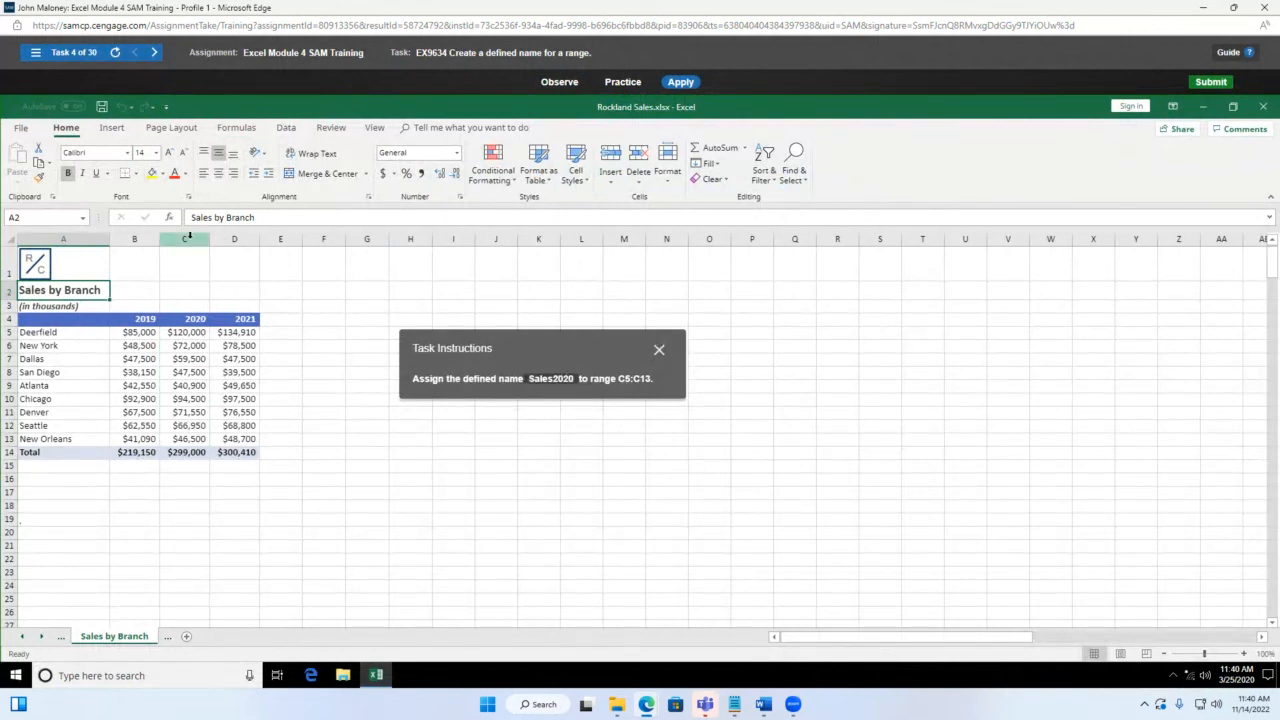
{"action": "left_click_drag", "start_coordinate": [185, 332], "coordinate": [184, 433]}
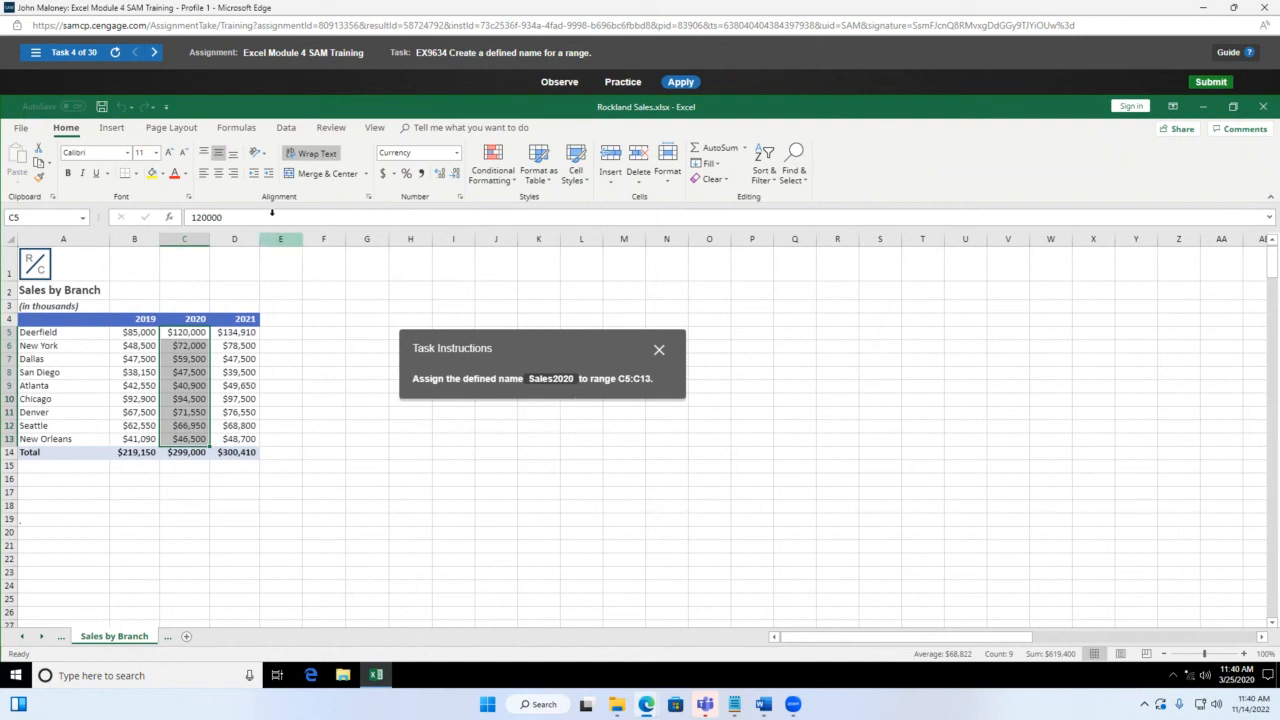
{"action": "left_click", "coordinate": [233, 128]}
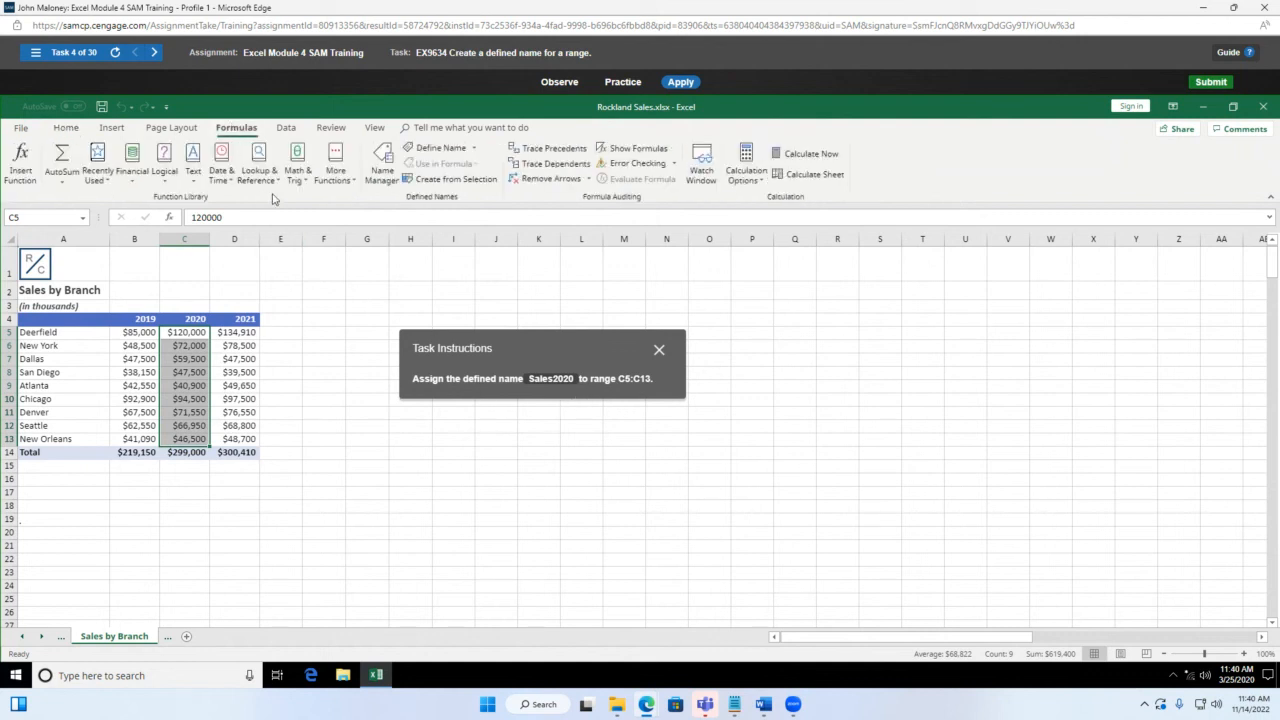
{"action": "left_click", "coordinate": [476, 148]}
{"action": "left_click", "coordinate": [457, 164]}
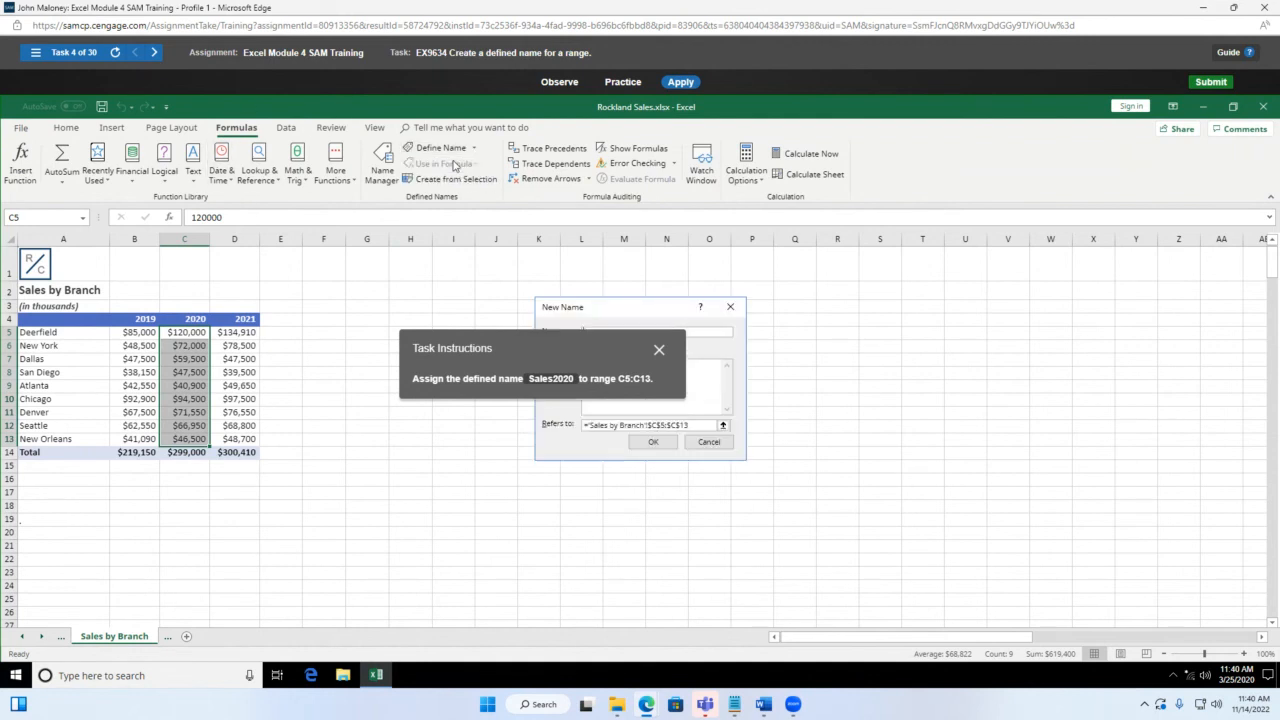
{"action": "left_click_drag", "start_coordinate": [487, 355], "coordinate": [250, 270]}
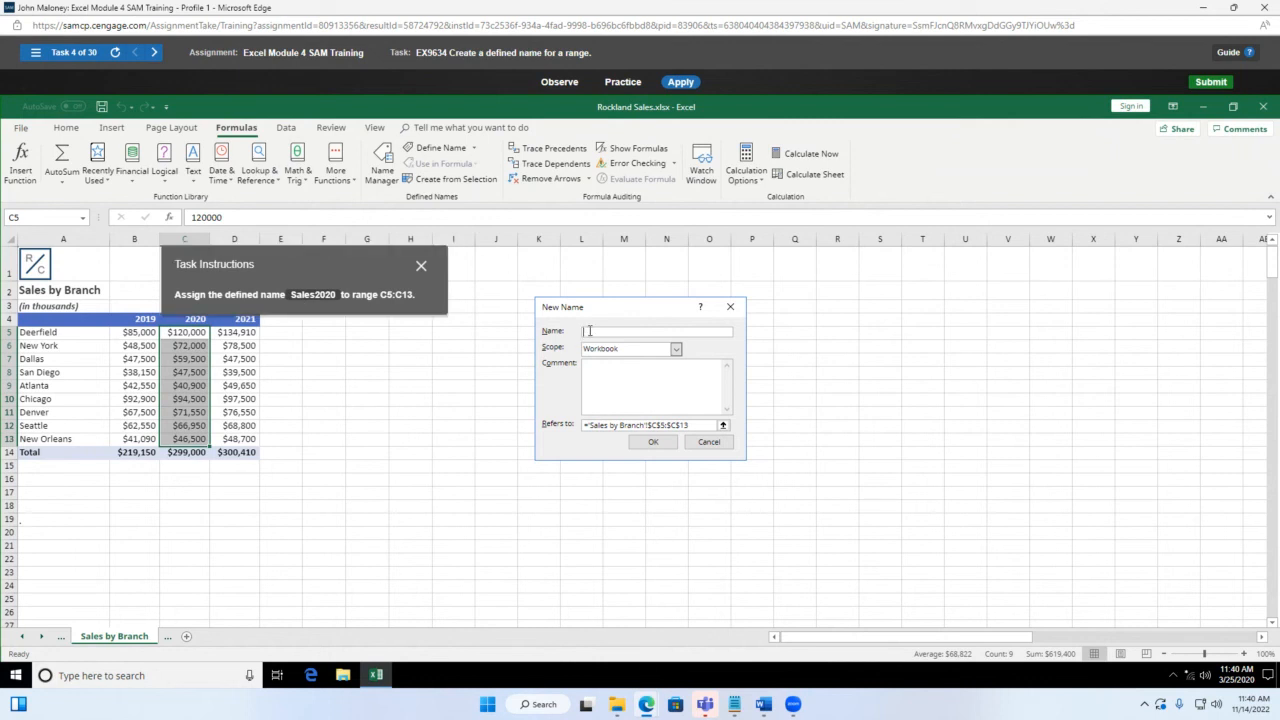
{"action": "type", "text": "Sales2020"}
{"action": "left_click", "coordinate": [655, 442]}
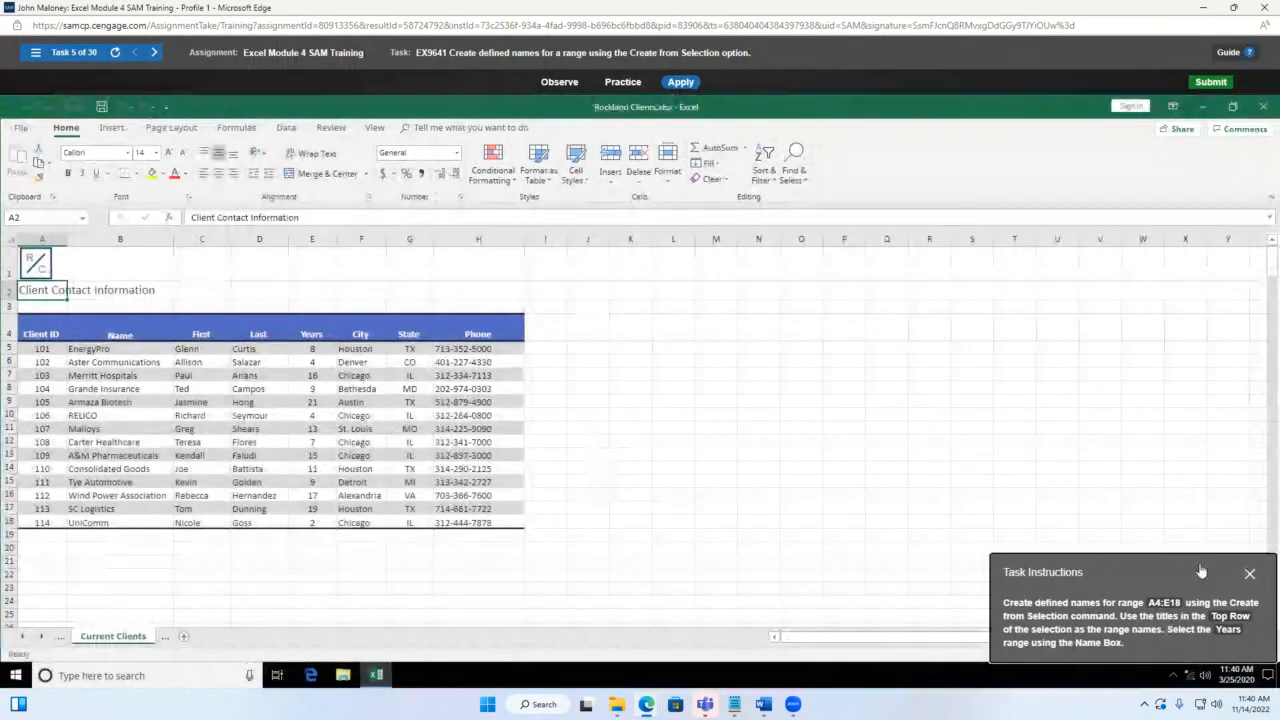
Step: Select A4:E18 and create names from its top-row titles, Client ID through Years
{"action": "left_click_drag", "start_coordinate": [1195, 582], "coordinate": [751, 285]}
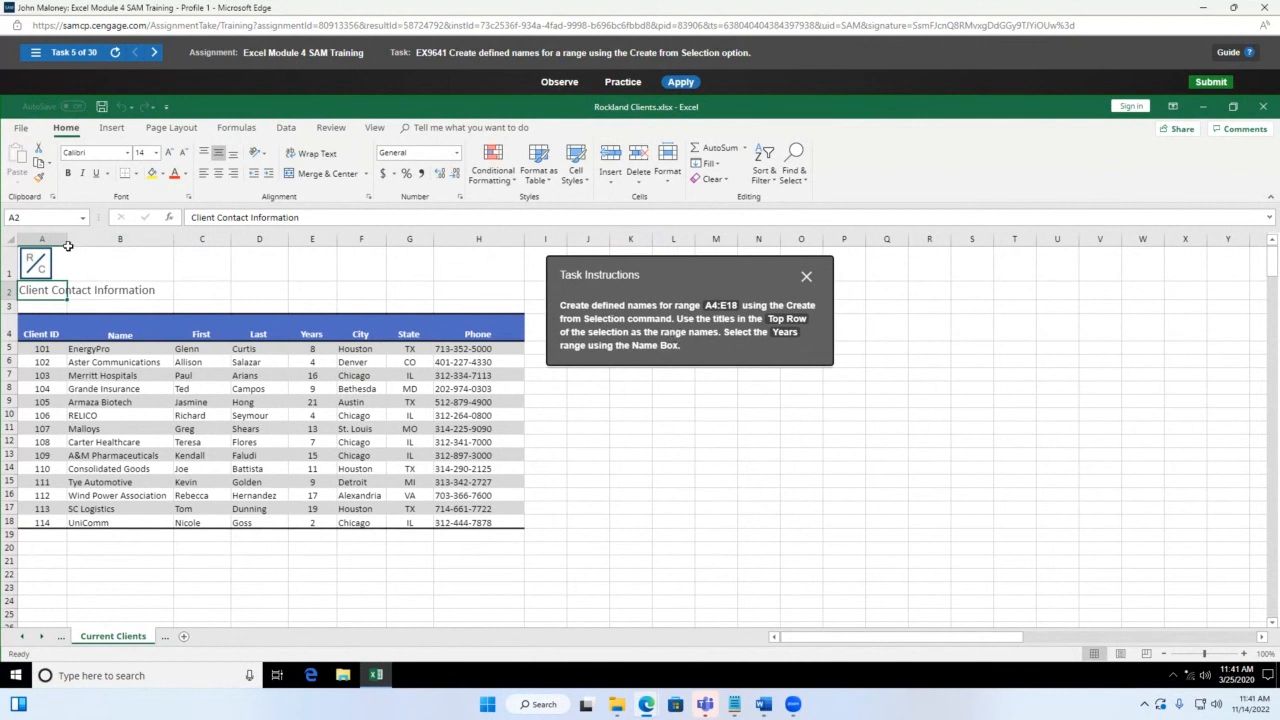
{"action": "left_click", "coordinate": [58, 331]}
{"action": "left_click_drag", "start_coordinate": [58, 331], "coordinate": [318, 522]}
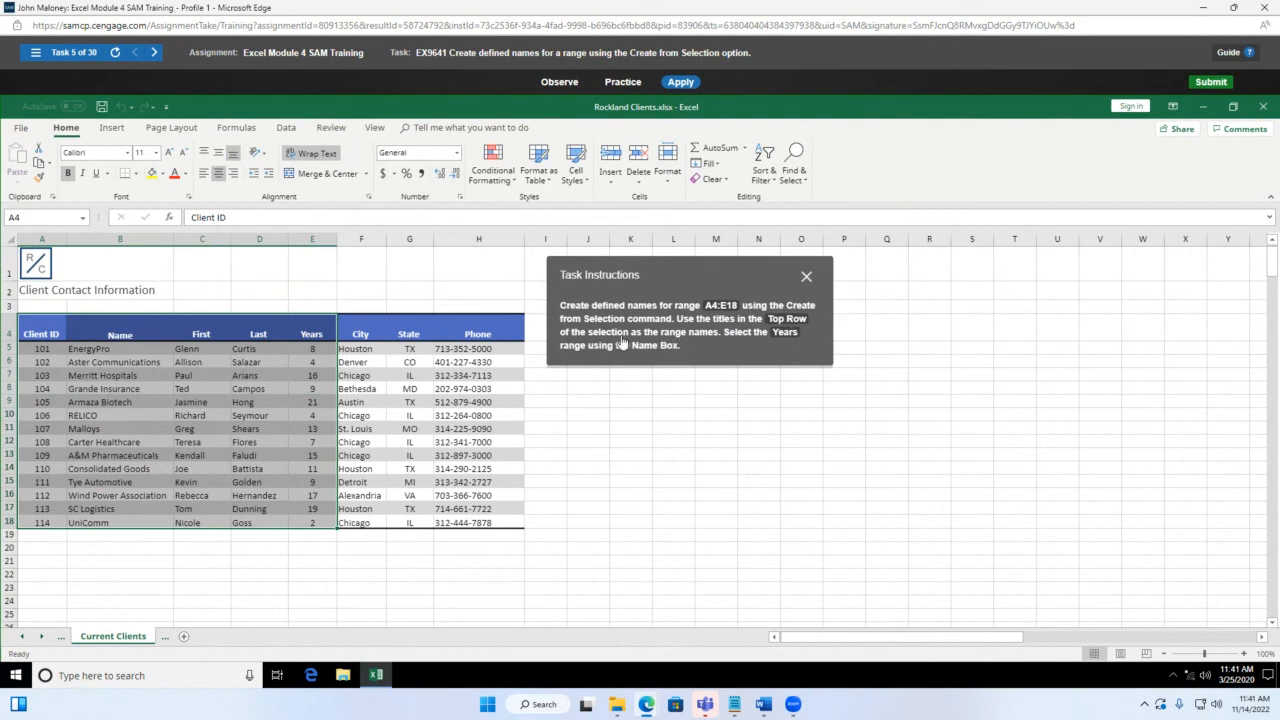
{"action": "left_click", "coordinate": [222, 130]}
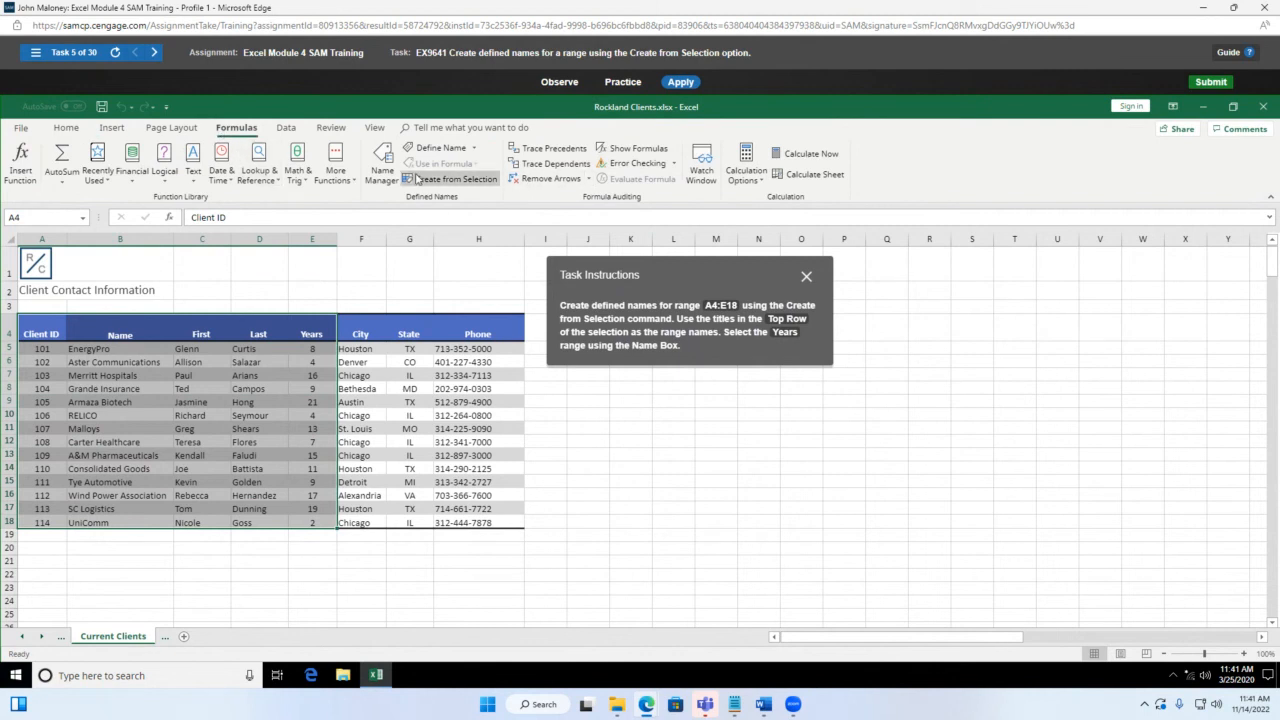
{"action": "left_click", "coordinate": [450, 179]}
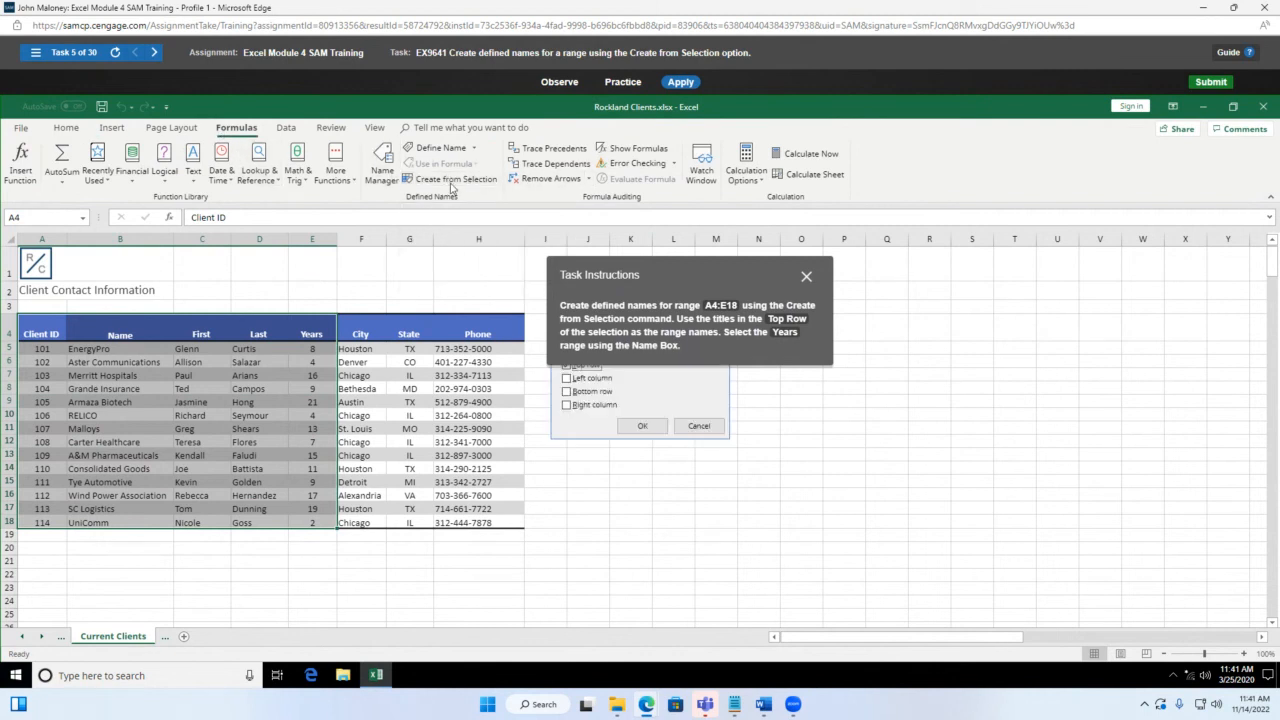
{"action": "left_click_drag", "start_coordinate": [654, 279], "coordinate": [914, 258]}
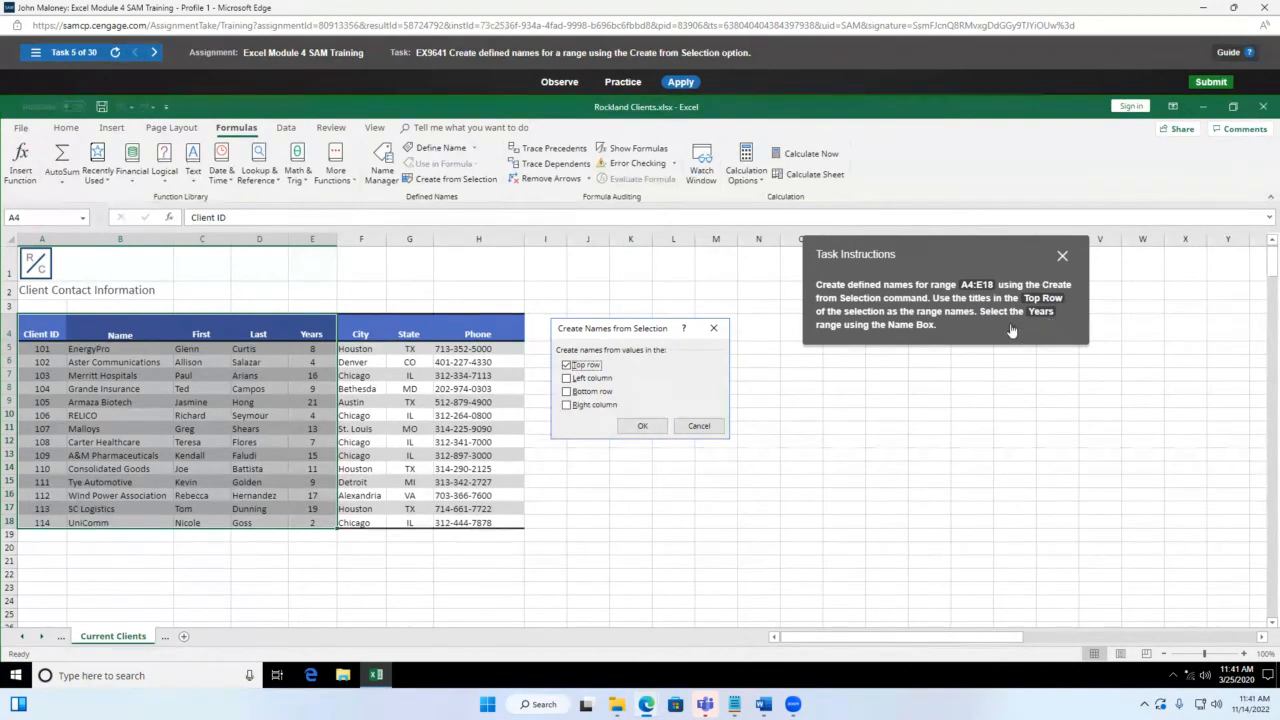
{"action": "left_click", "coordinate": [643, 426]}
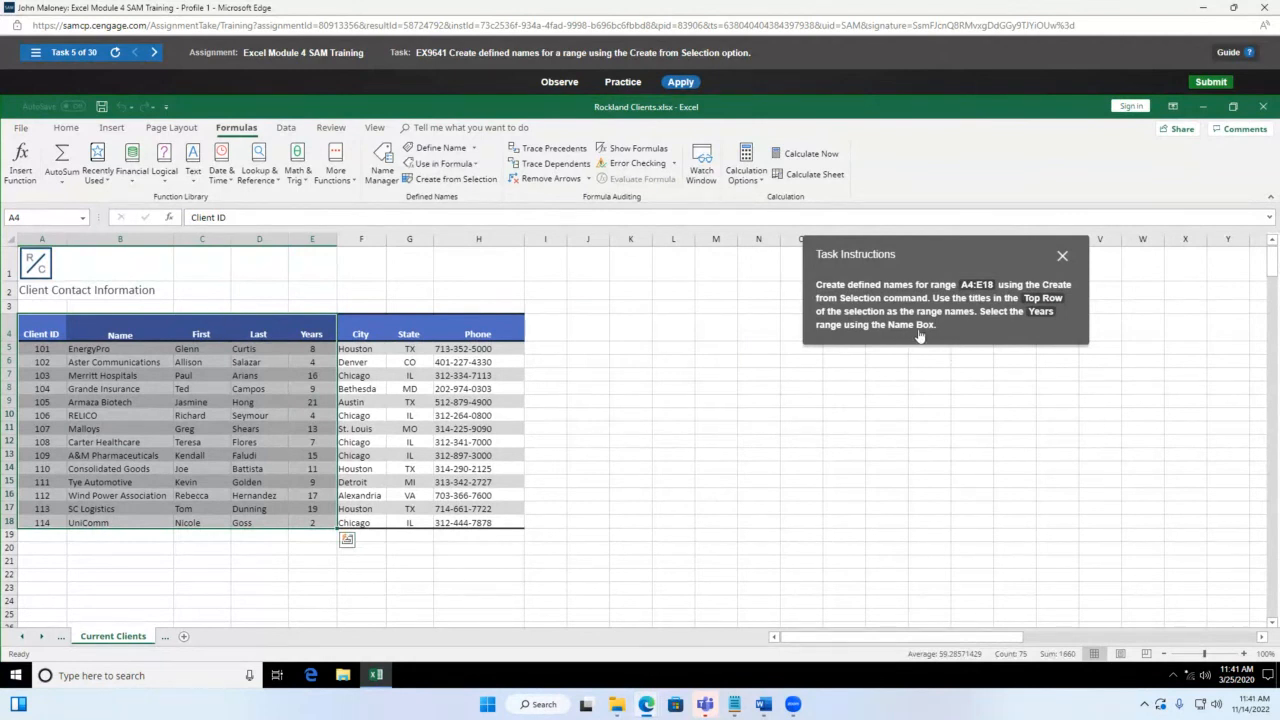
Step: Check the Name Box list for Client_ID, First, Last, Name and Years
{"action": "left_click", "coordinate": [82, 217]}
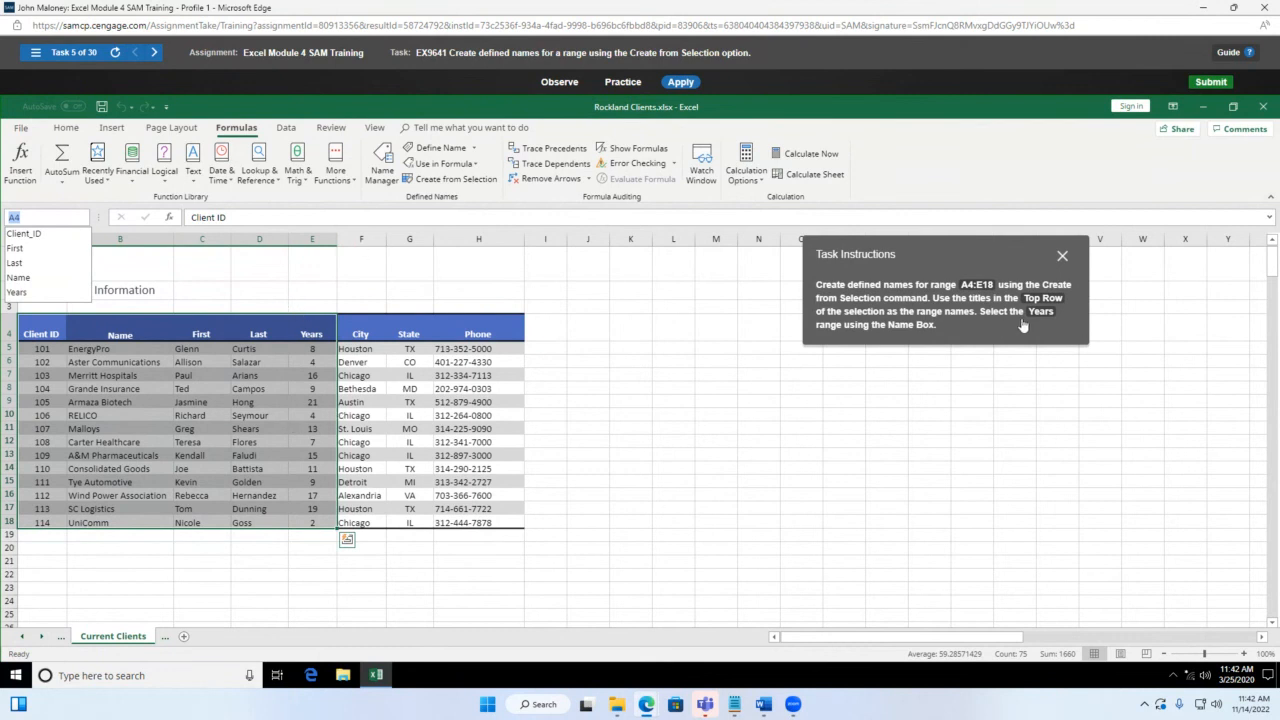
{"action": "left_click", "coordinate": [324, 331]}
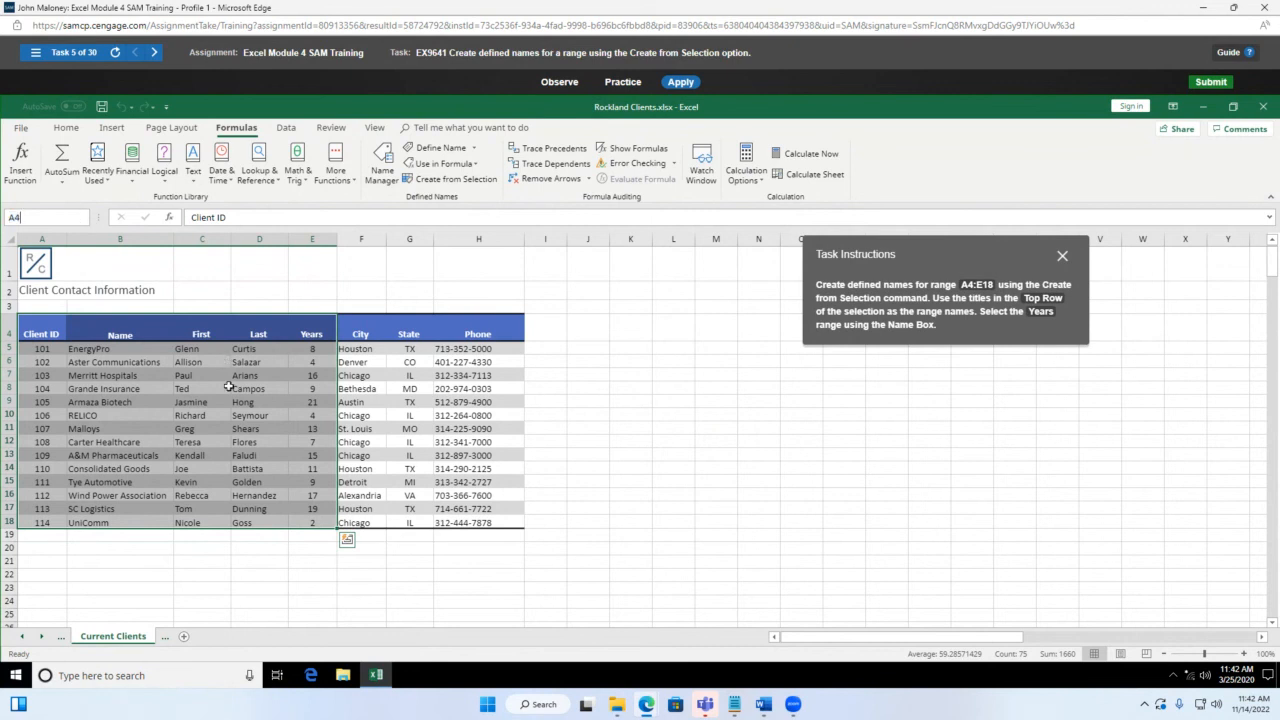
{"action": "left_click", "coordinate": [310, 345]}
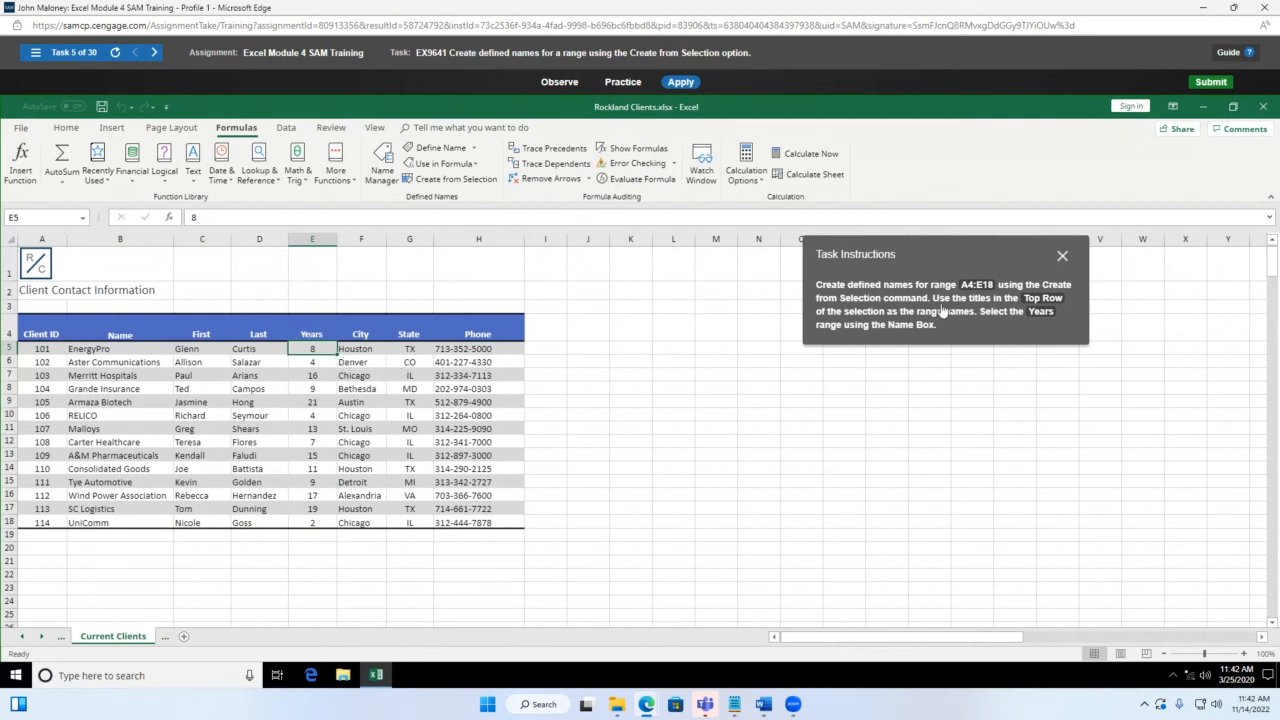
Step: Reselect the client table and rerun Create from Selection with Top row
{"action": "left_click_drag", "start_coordinate": [38, 324], "coordinate": [311, 525]}
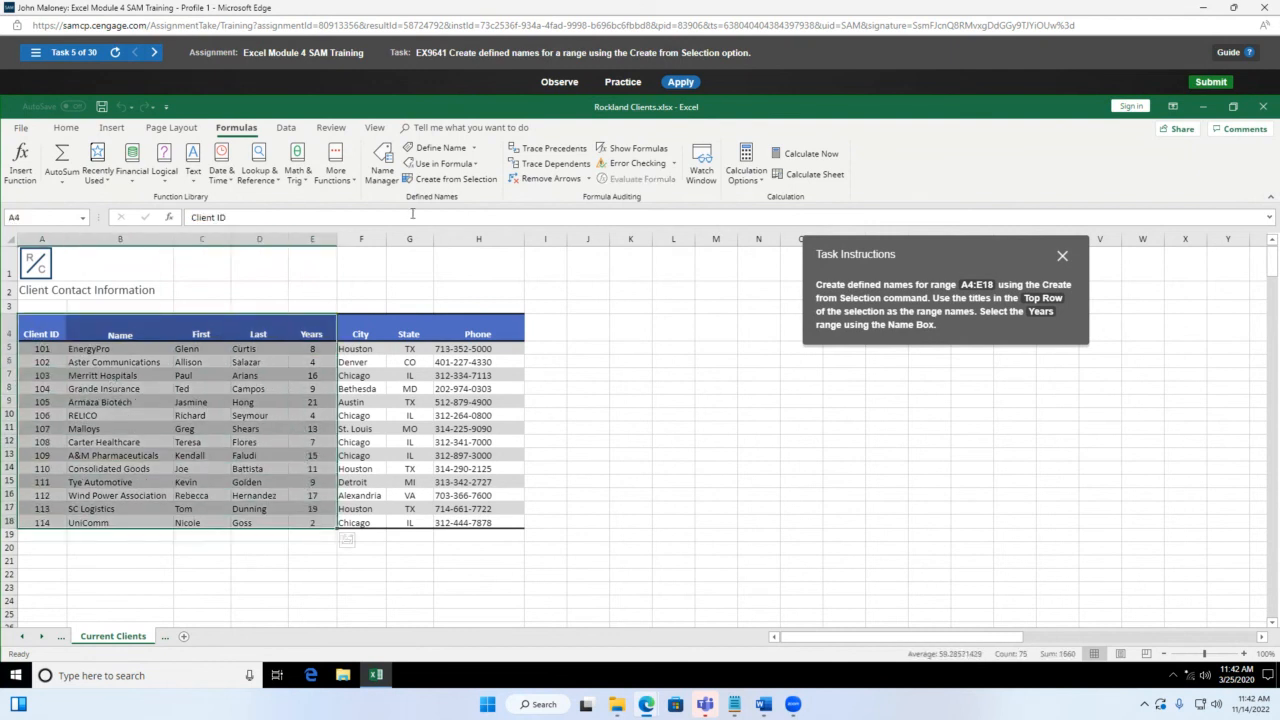
{"action": "left_click", "coordinate": [478, 185]}
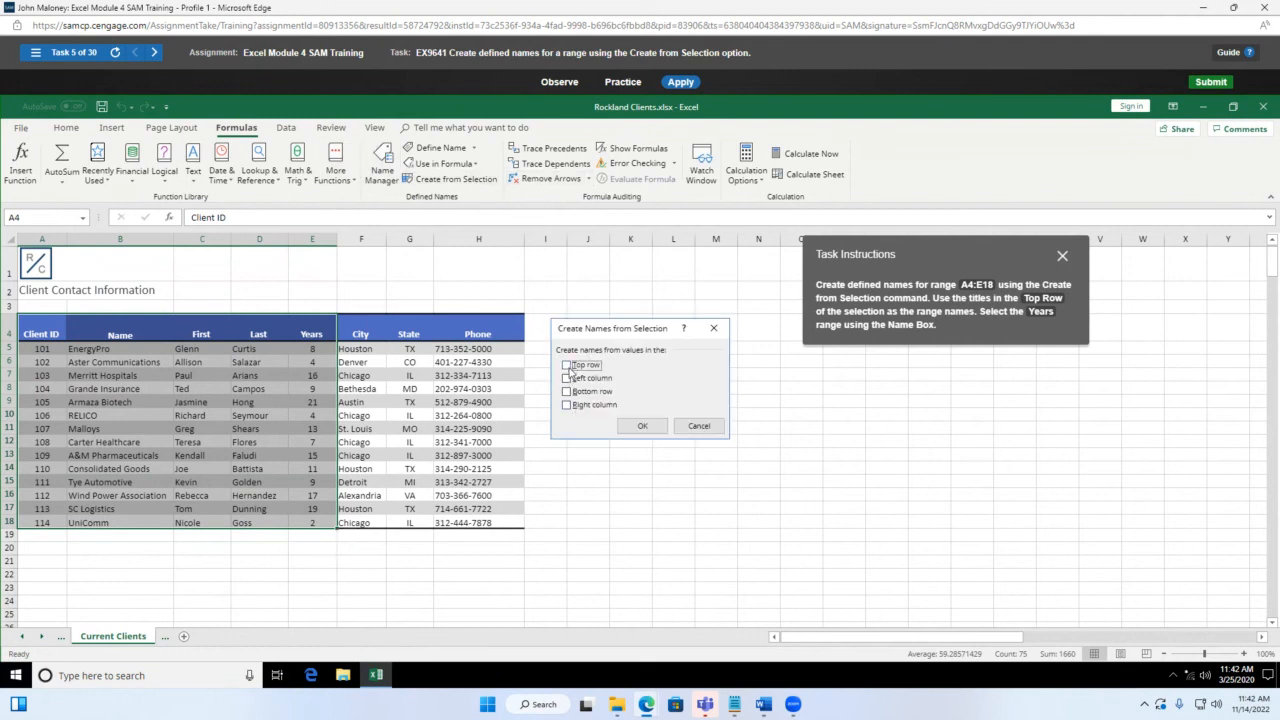
{"action": "left_click", "coordinate": [641, 425]}
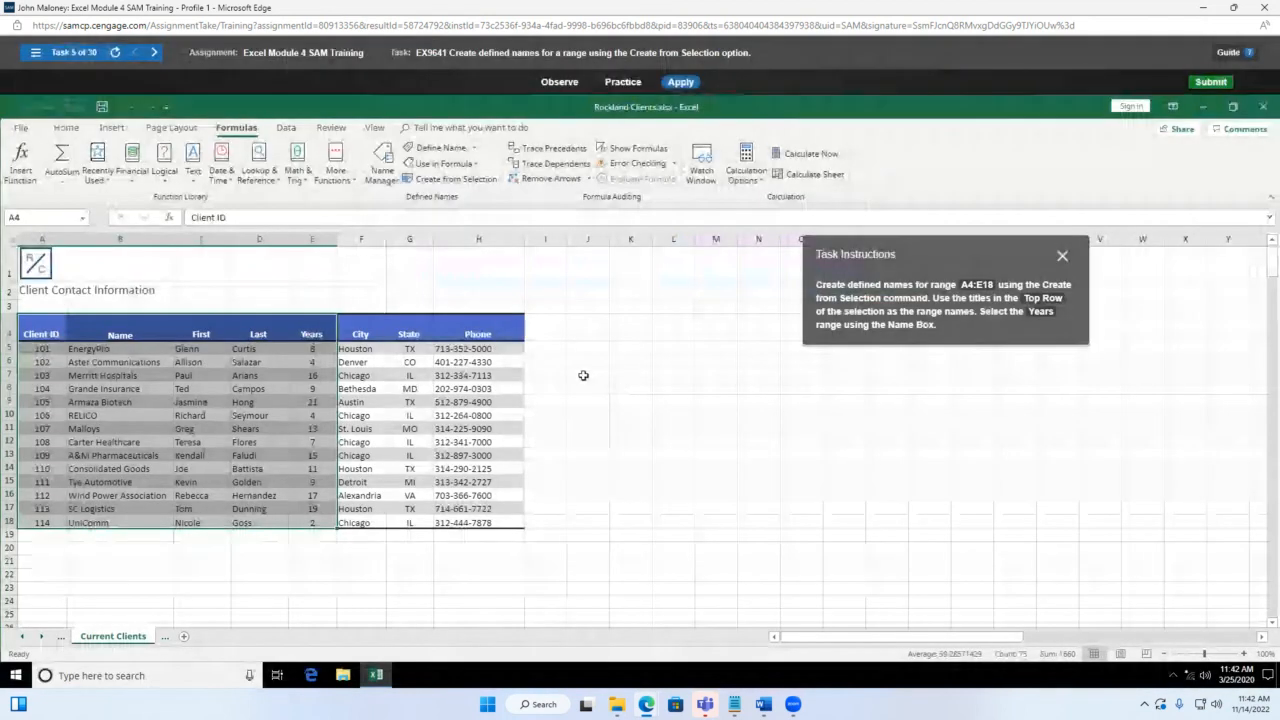
{"action": "left_click", "coordinate": [455, 179]}
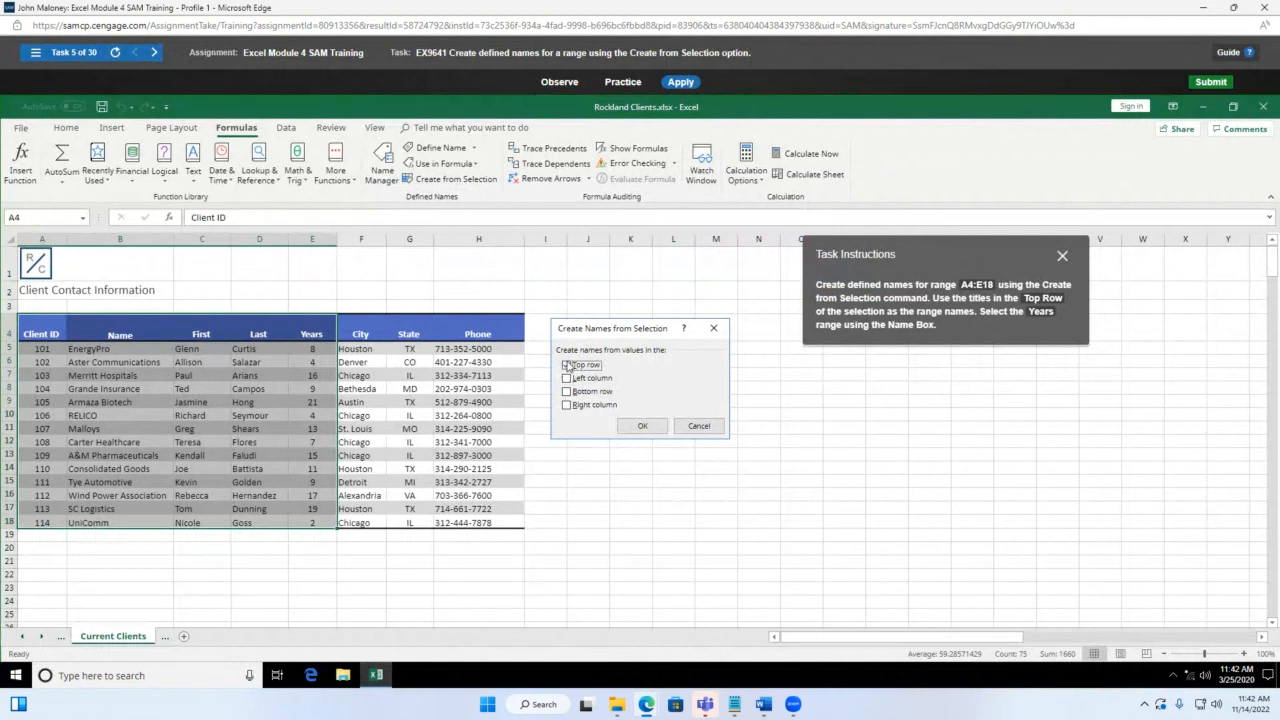
{"action": "left_click", "coordinate": [568, 366]}
{"action": "left_click", "coordinate": [643, 426]}
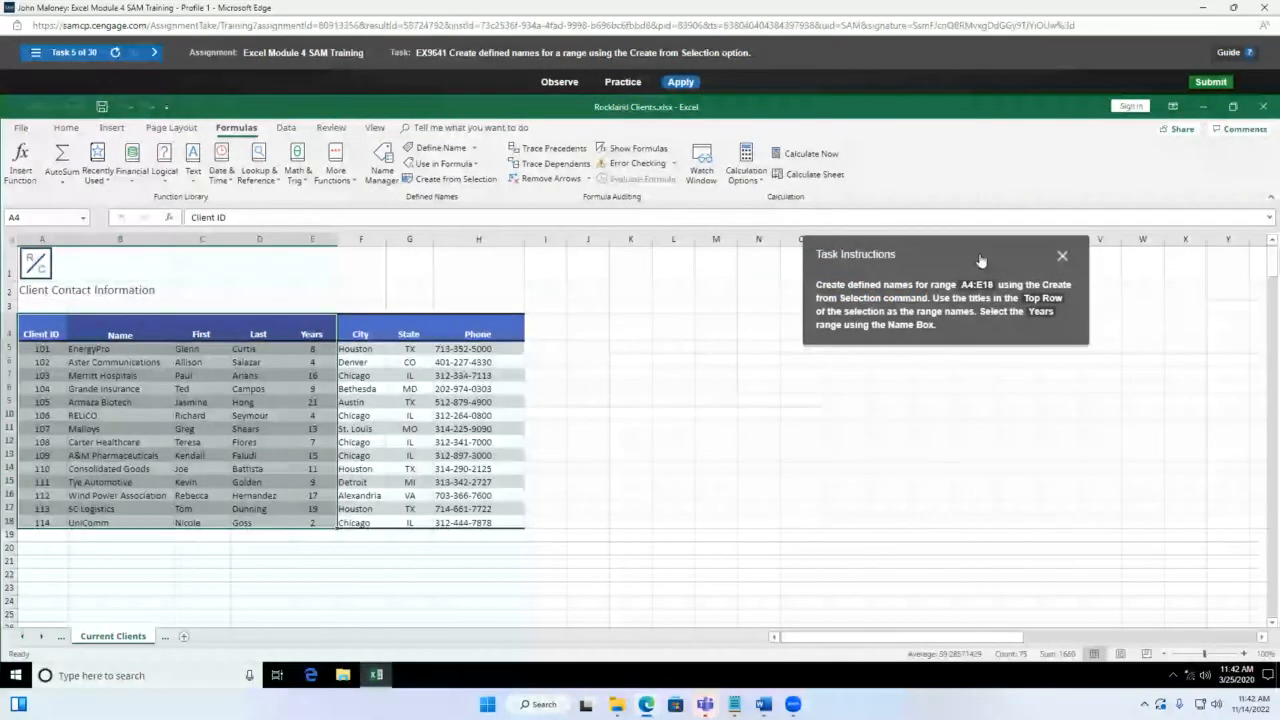
{"action": "left_click_drag", "start_coordinate": [981, 261], "coordinate": [865, 263]}
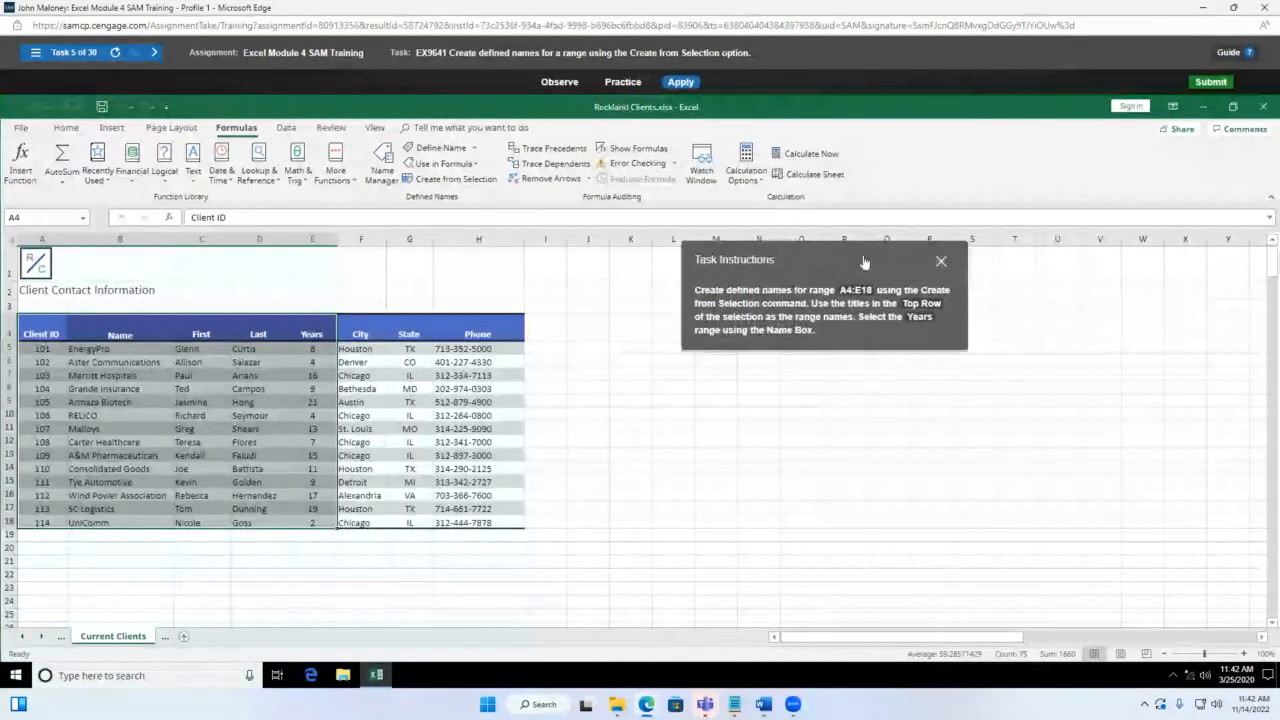
Step: In Practice mode, name the A4:E18 client columns from their top-row titles
{"action": "left_click", "coordinate": [622, 82]}
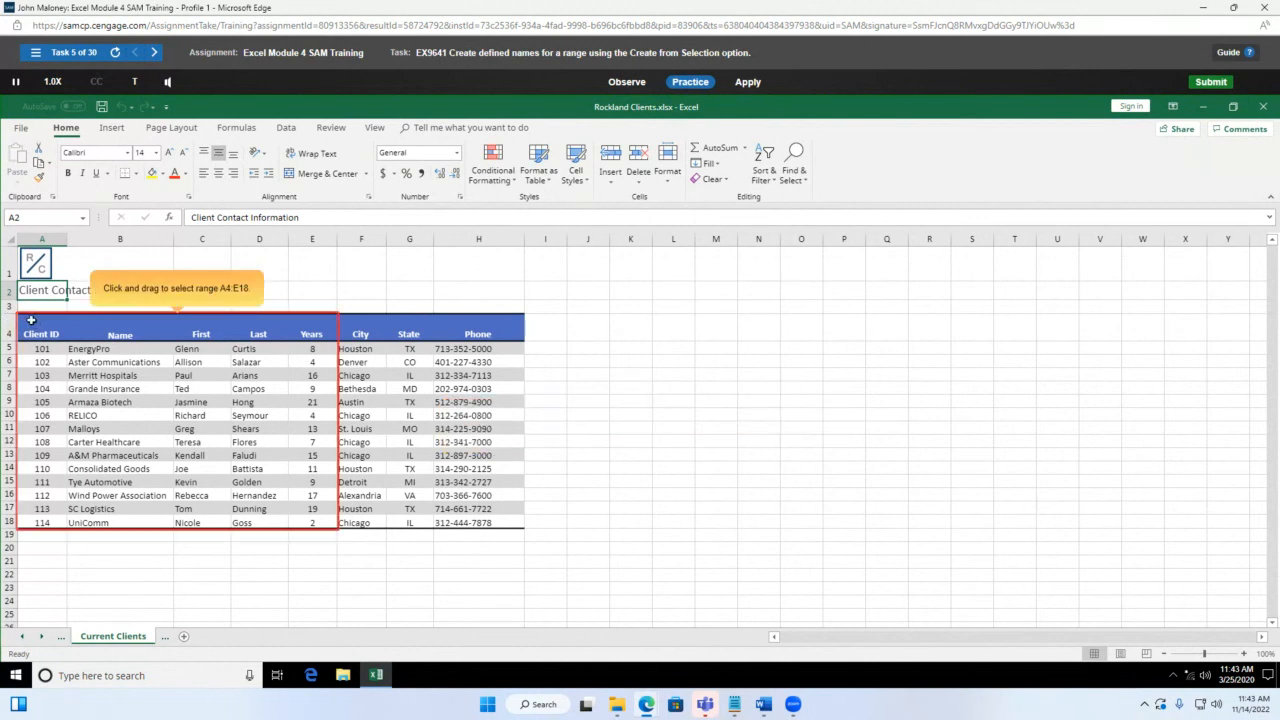
{"action": "left_click_drag", "start_coordinate": [31, 320], "coordinate": [330, 522]}
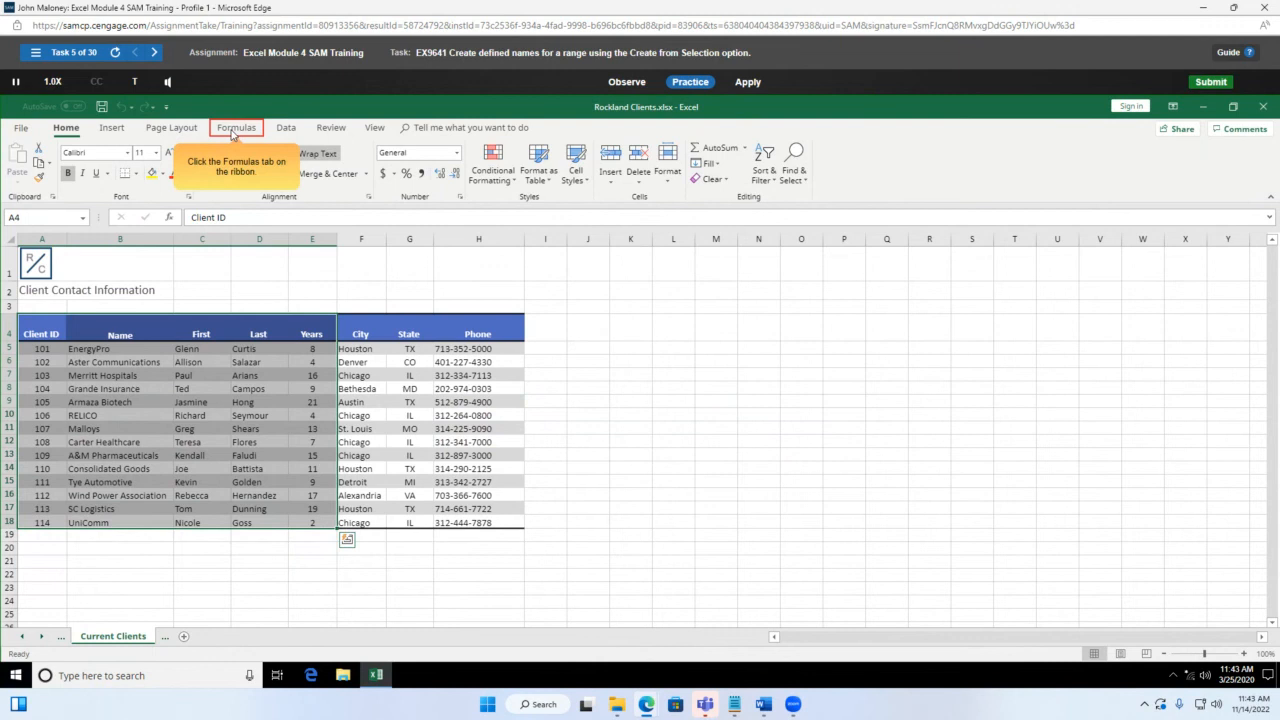
{"action": "left_click", "coordinate": [232, 130]}
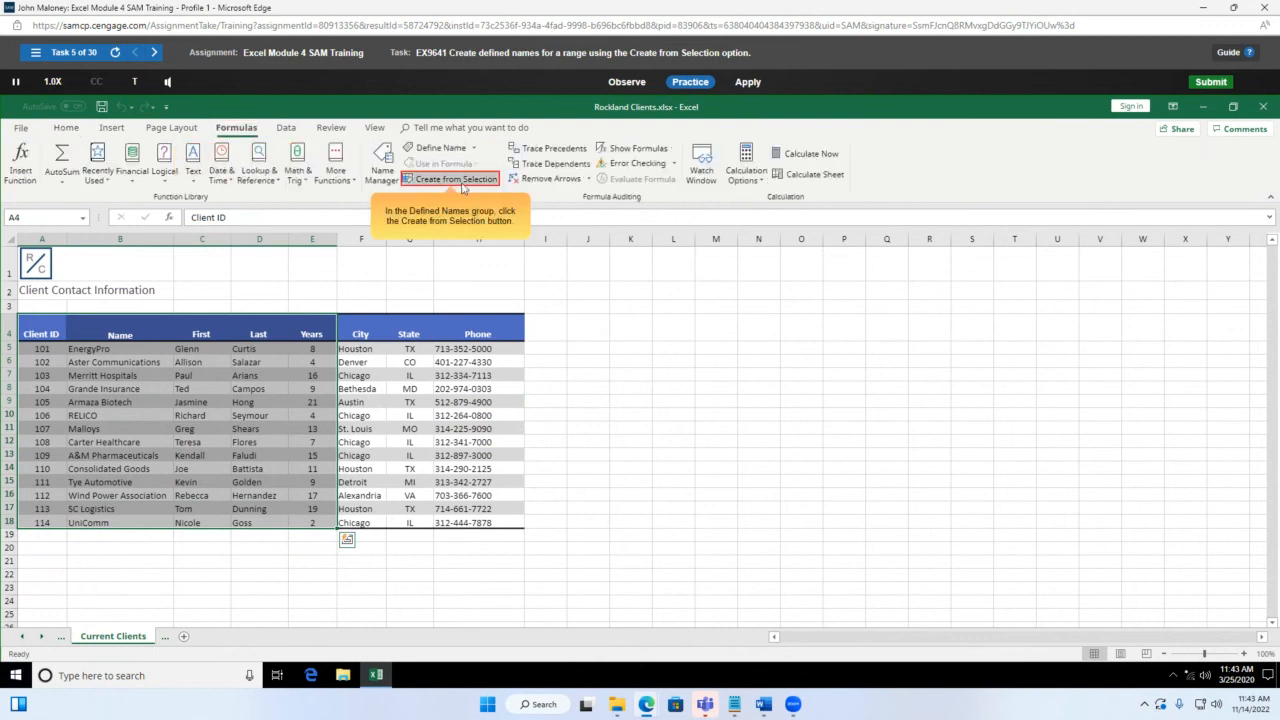
{"action": "left_click", "coordinate": [462, 184]}
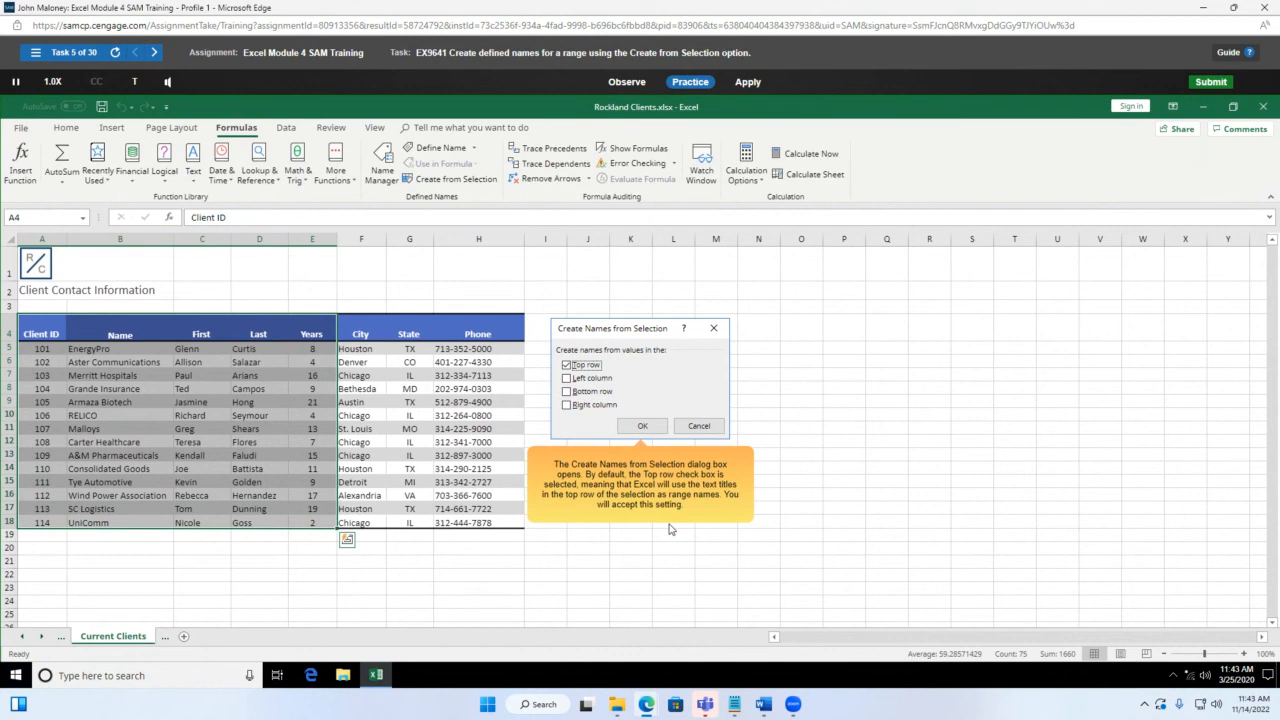
{"action": "left_click", "coordinate": [641, 427]}
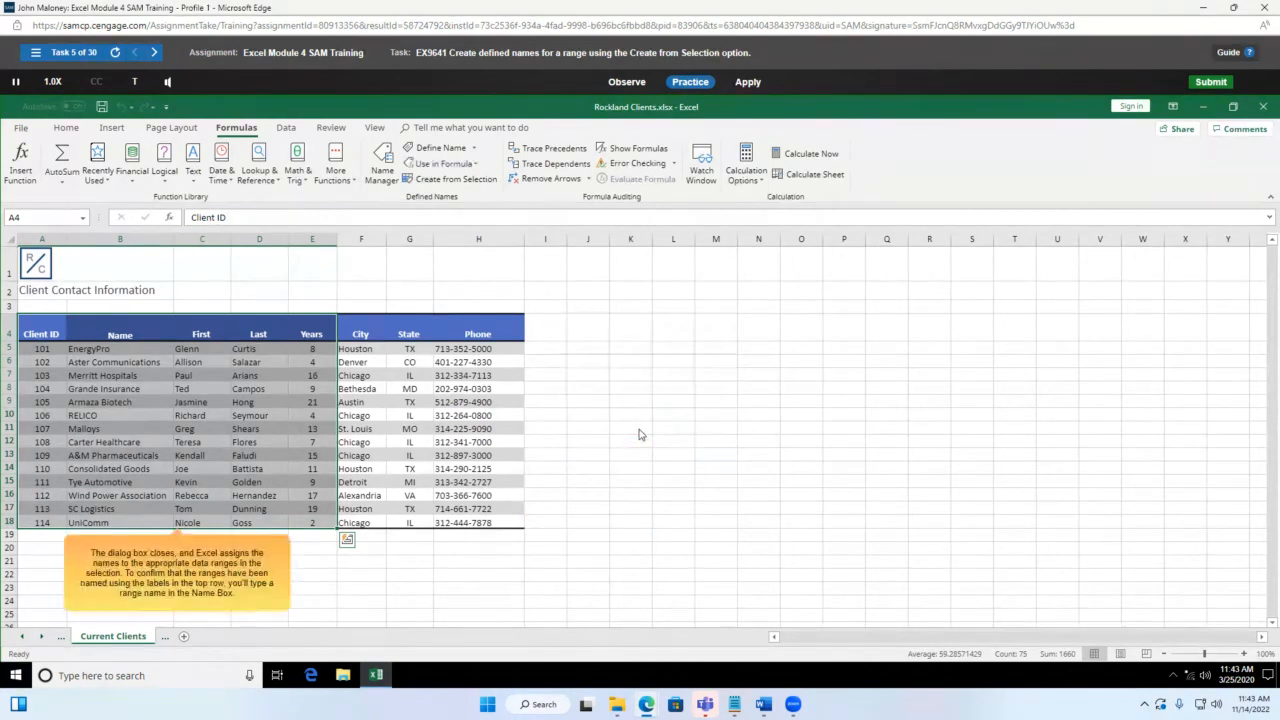
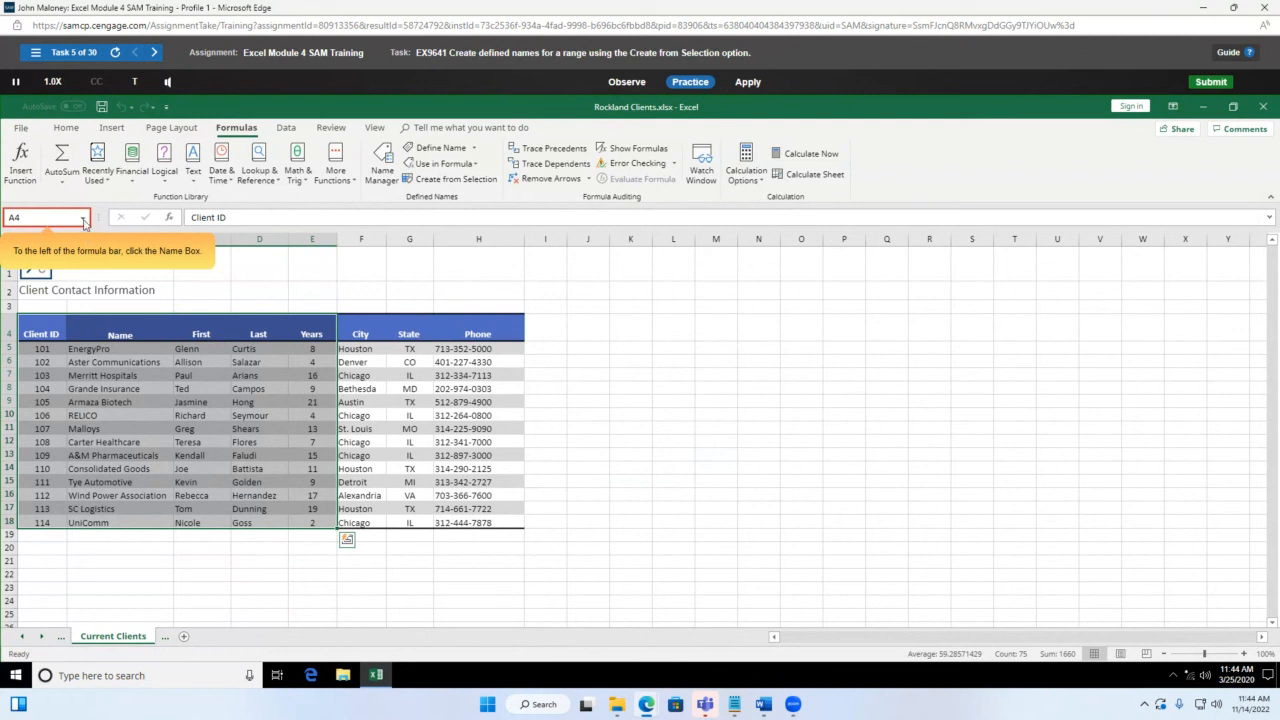
Step: Select the Years range by name, then switch the training to Apply mode
{"action": "left_click", "coordinate": [66, 214]}
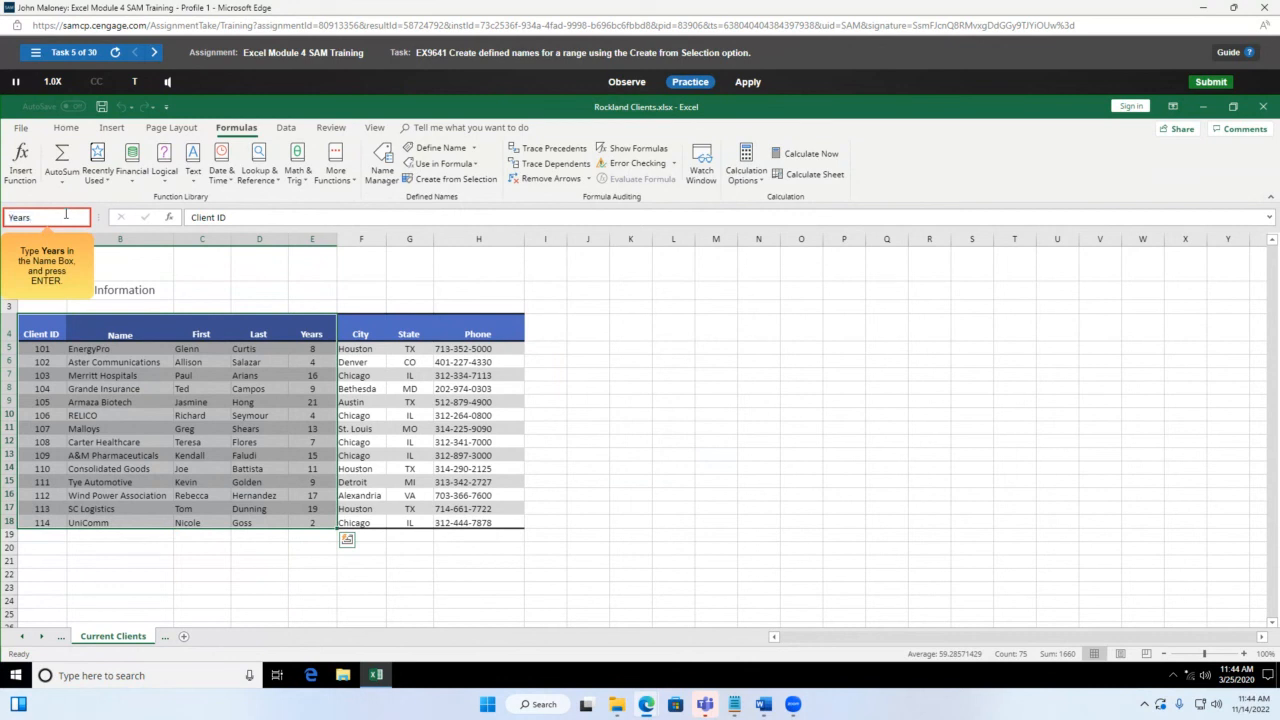
{"action": "key", "text": "Return"}
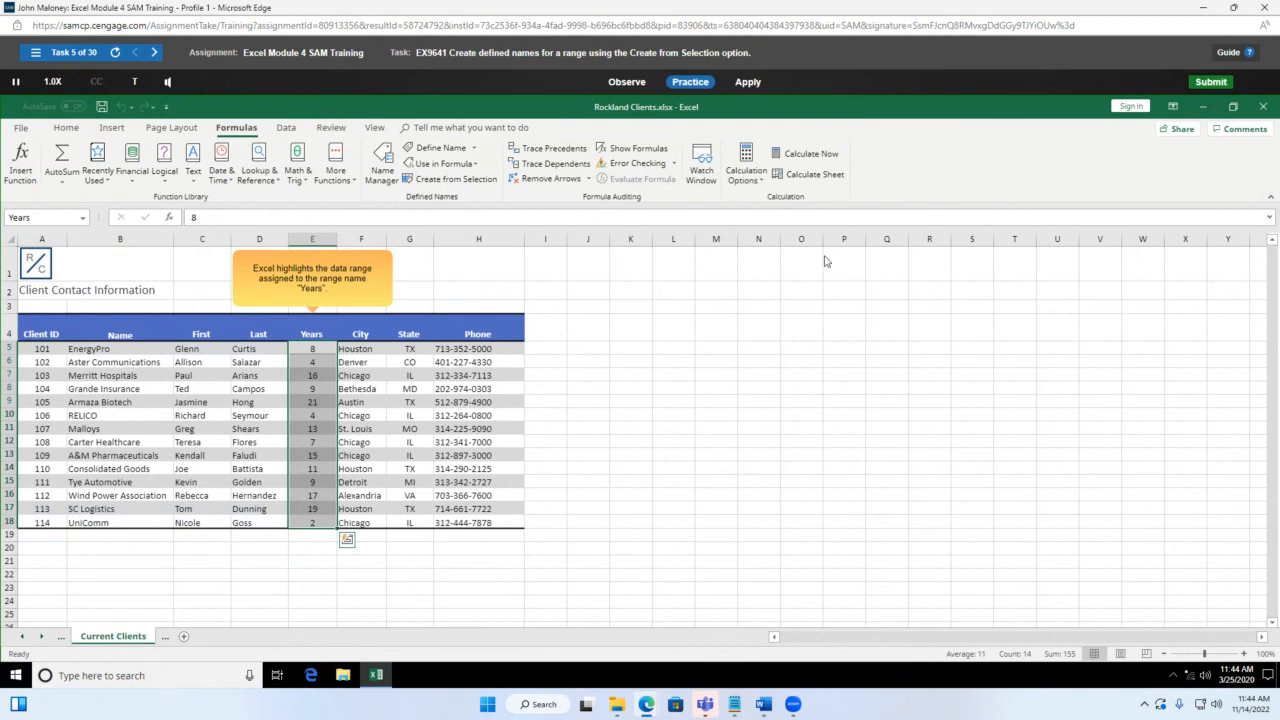
{"action": "left_click", "coordinate": [748, 79]}
Step: Confirm Apply mode and select the client table range A4:E18 for naming
{"action": "left_click", "coordinate": [748, 184]}
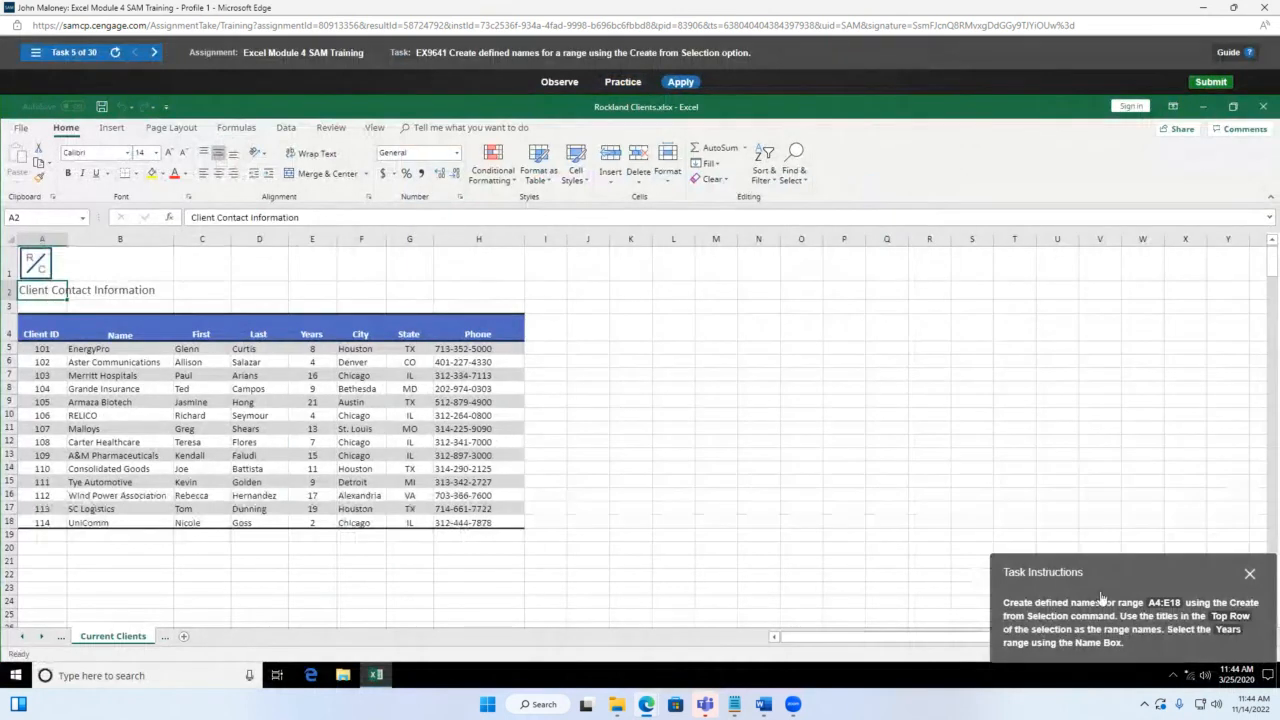
{"action": "left_click_drag", "start_coordinate": [1135, 582], "coordinate": [731, 382]}
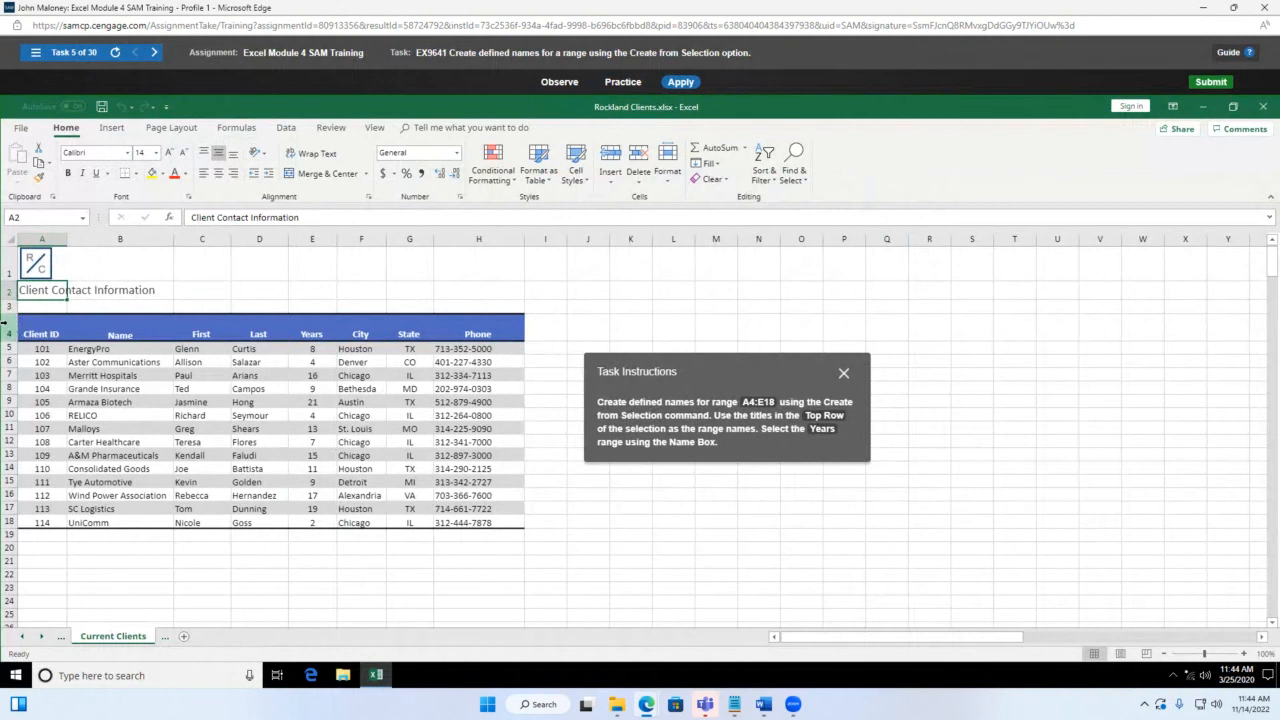
{"action": "left_click_drag", "start_coordinate": [18, 333], "coordinate": [306, 522]}
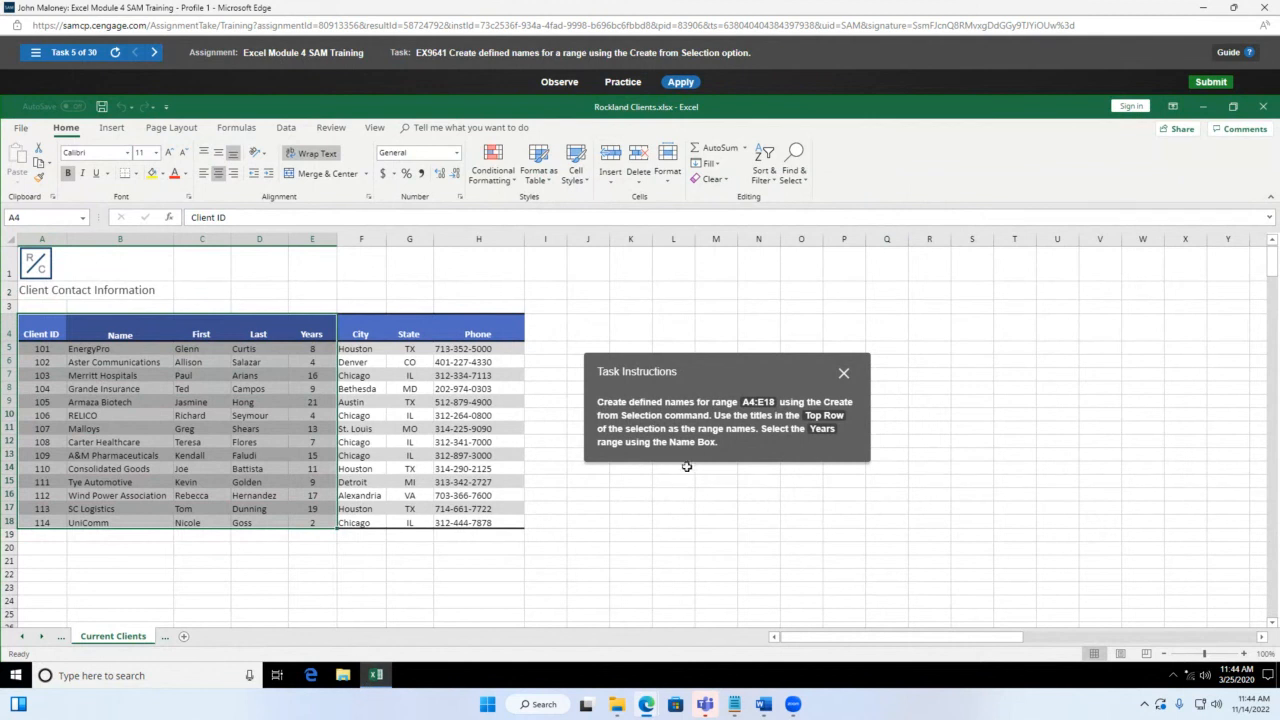
{"action": "left_click", "coordinate": [240, 128]}
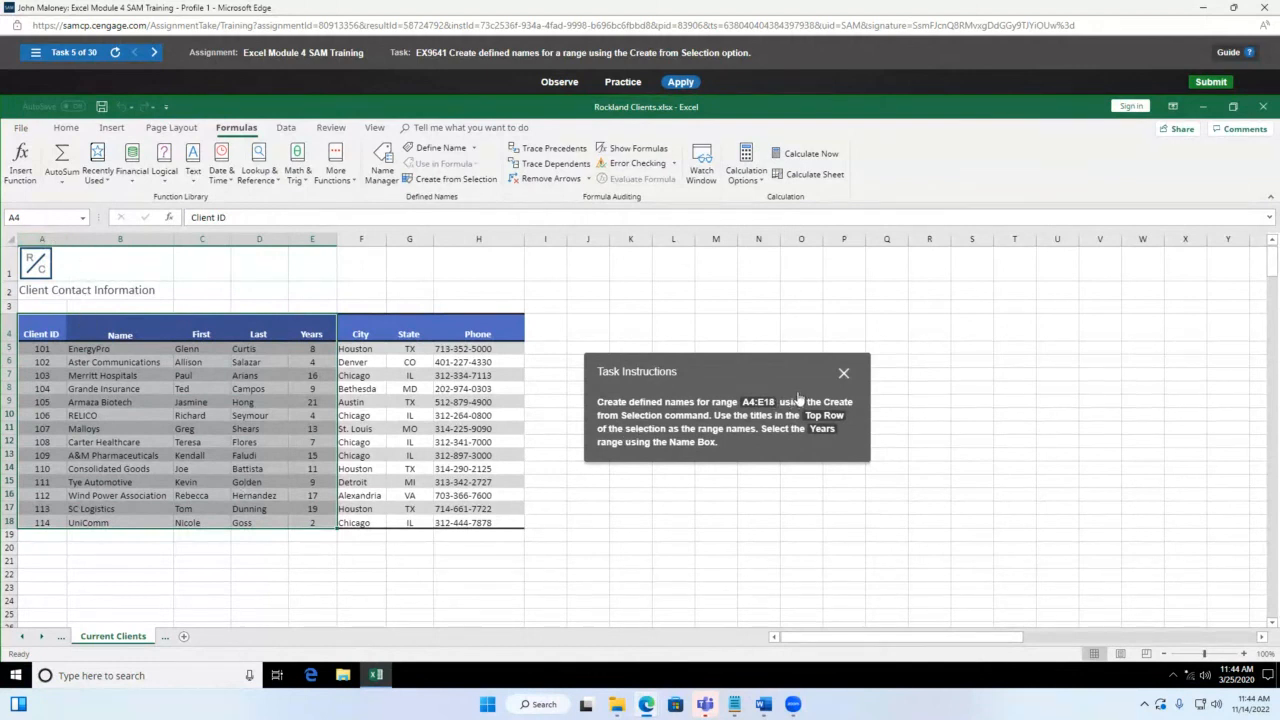
Step: Create range names from A4:E18's top-row titles and check the Name Box list
{"action": "left_click", "coordinate": [447, 179]}
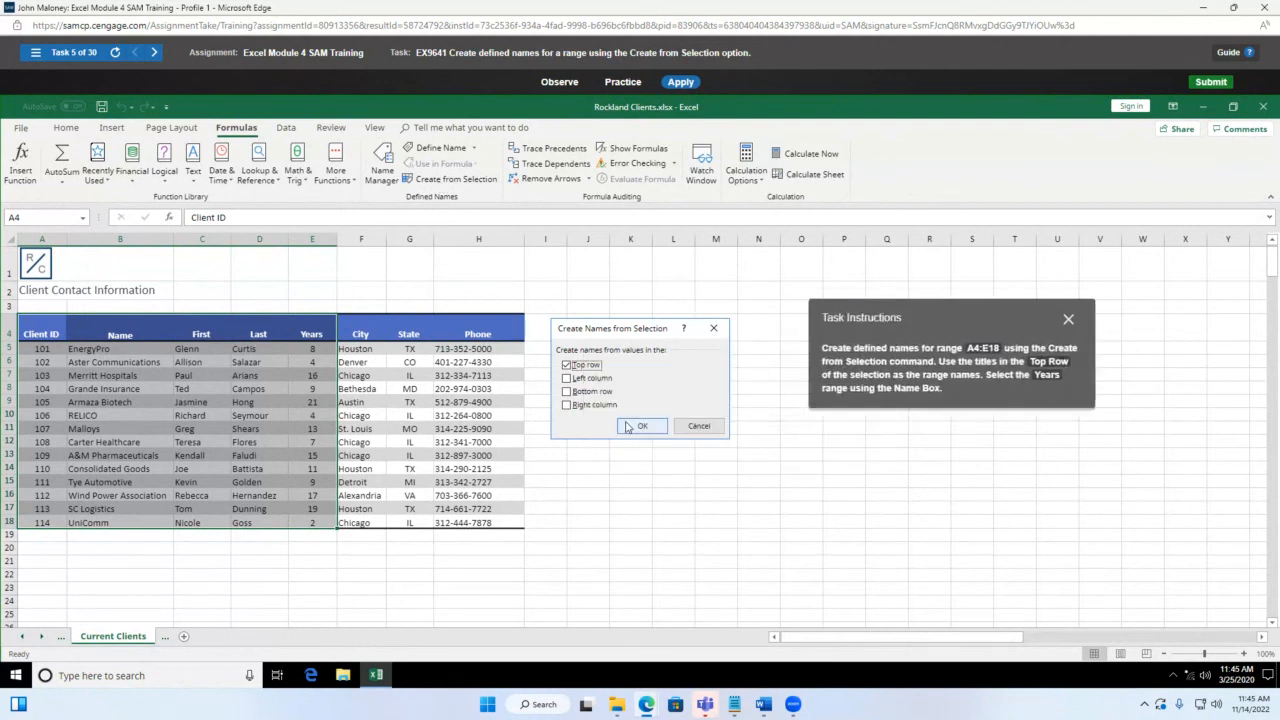
{"action": "left_click", "coordinate": [630, 427]}
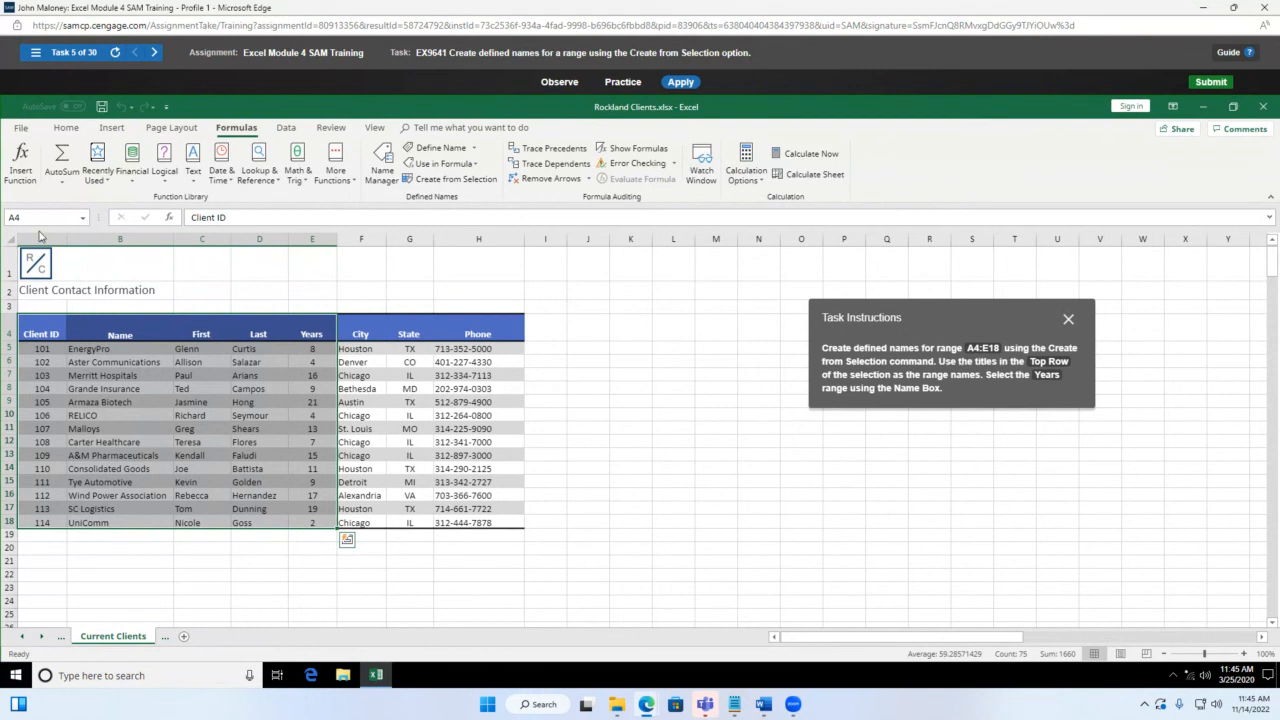
{"action": "left_click", "coordinate": [85, 221]}
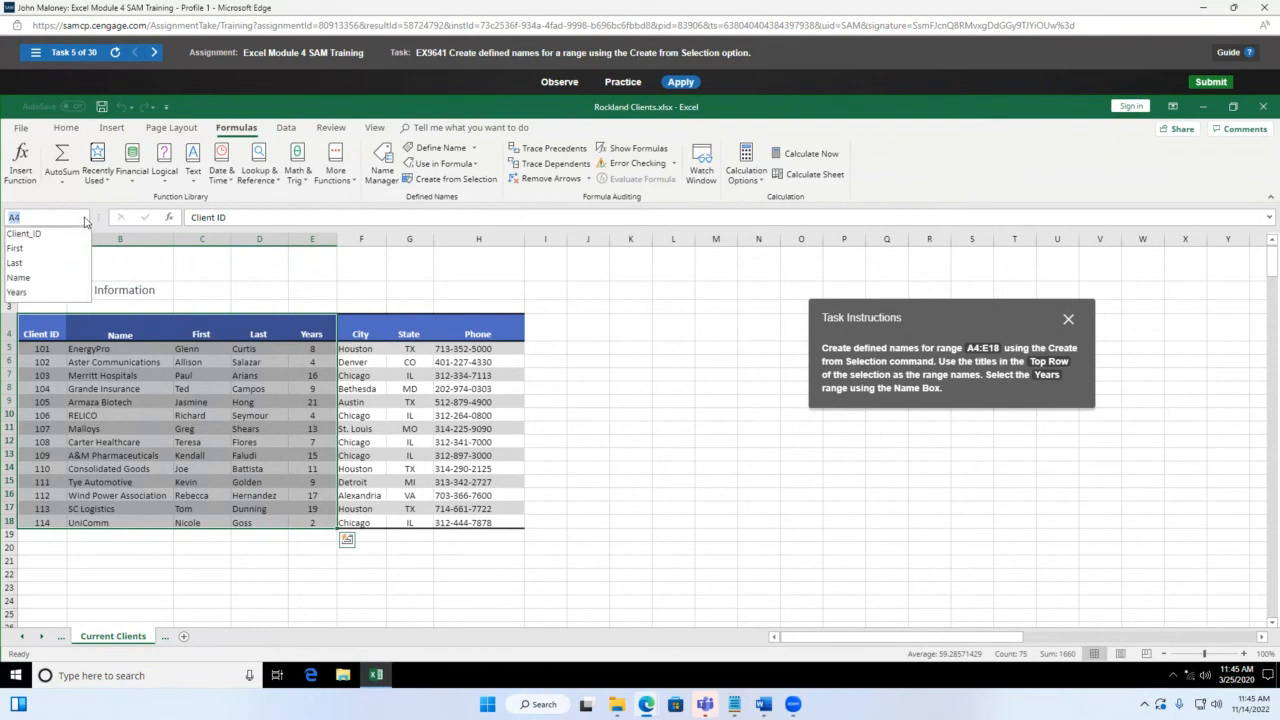
{"action": "left_click", "coordinate": [26, 216]}
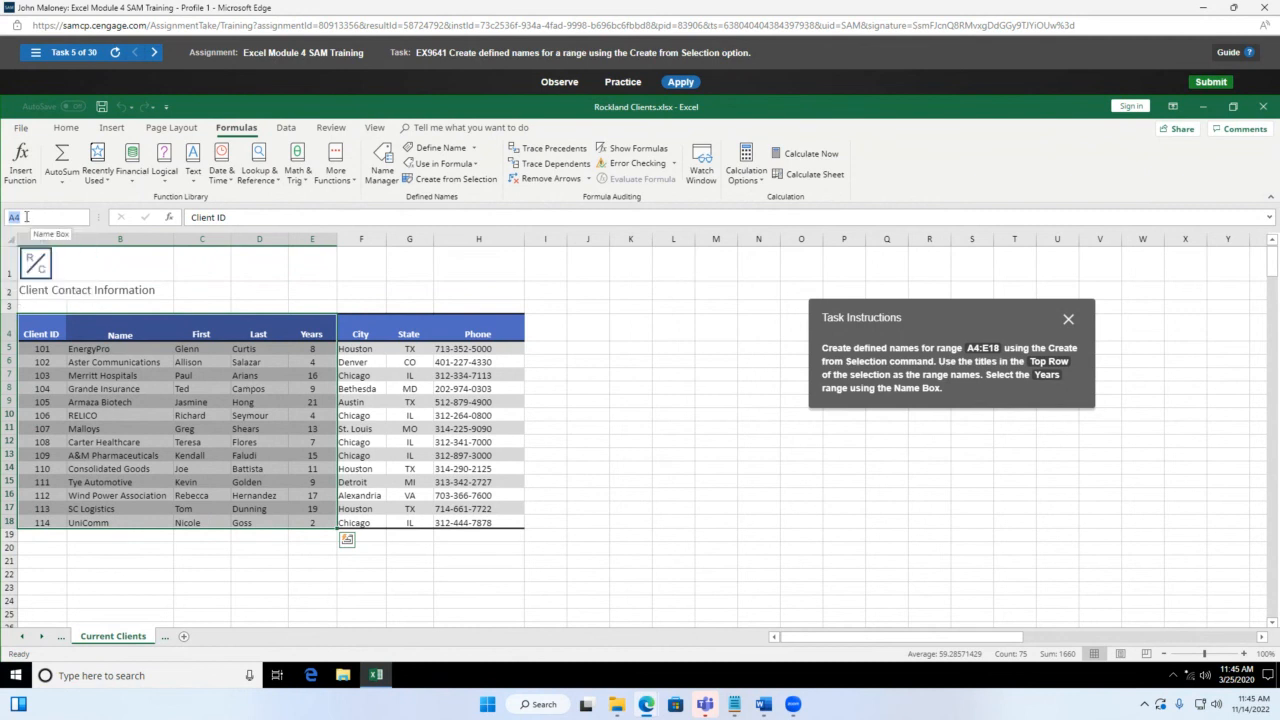
Step: Jump to the Years range by entering Years in the Name Box
{"action": "type", "text": "Years"}
{"action": "key", "text": "BackSpace"}
{"action": "key", "text": "BackSpace"}
{"action": "key", "text": "Return"}
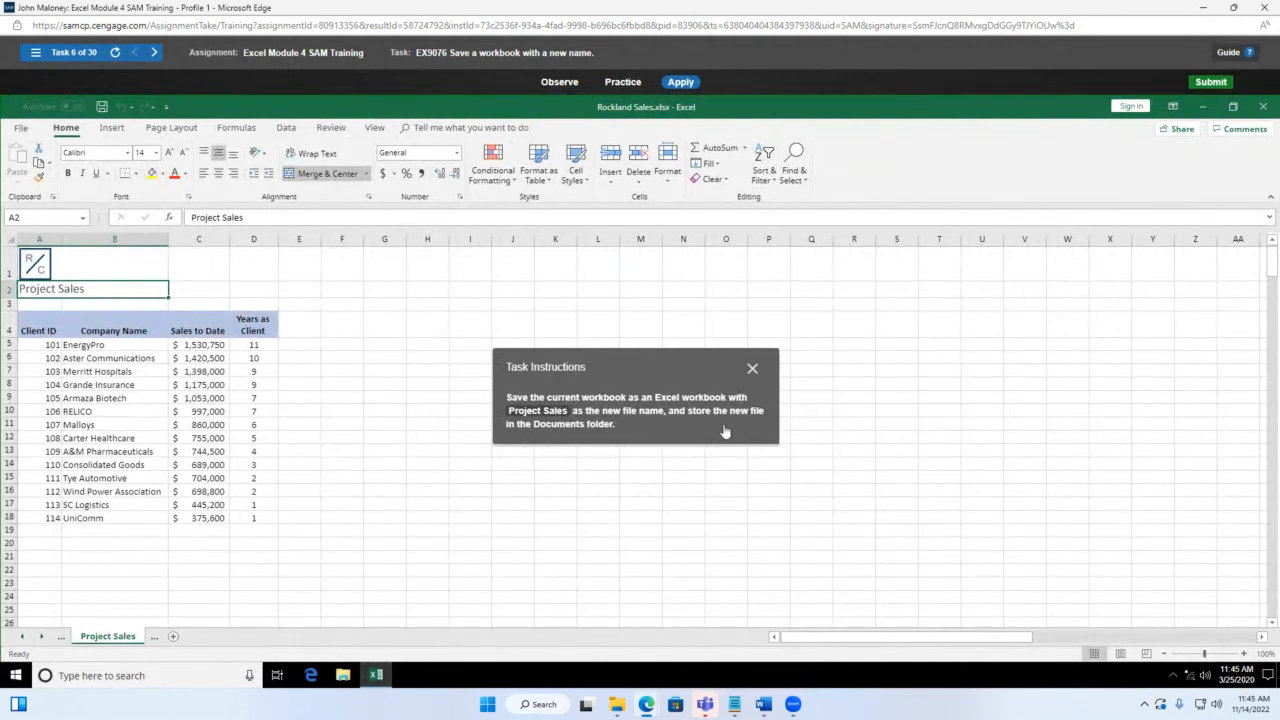
Step: Save the workbook as 'Project Sales' in the Documents folder
{"action": "left_click_drag", "start_coordinate": [643, 373], "coordinate": [749, 311]}
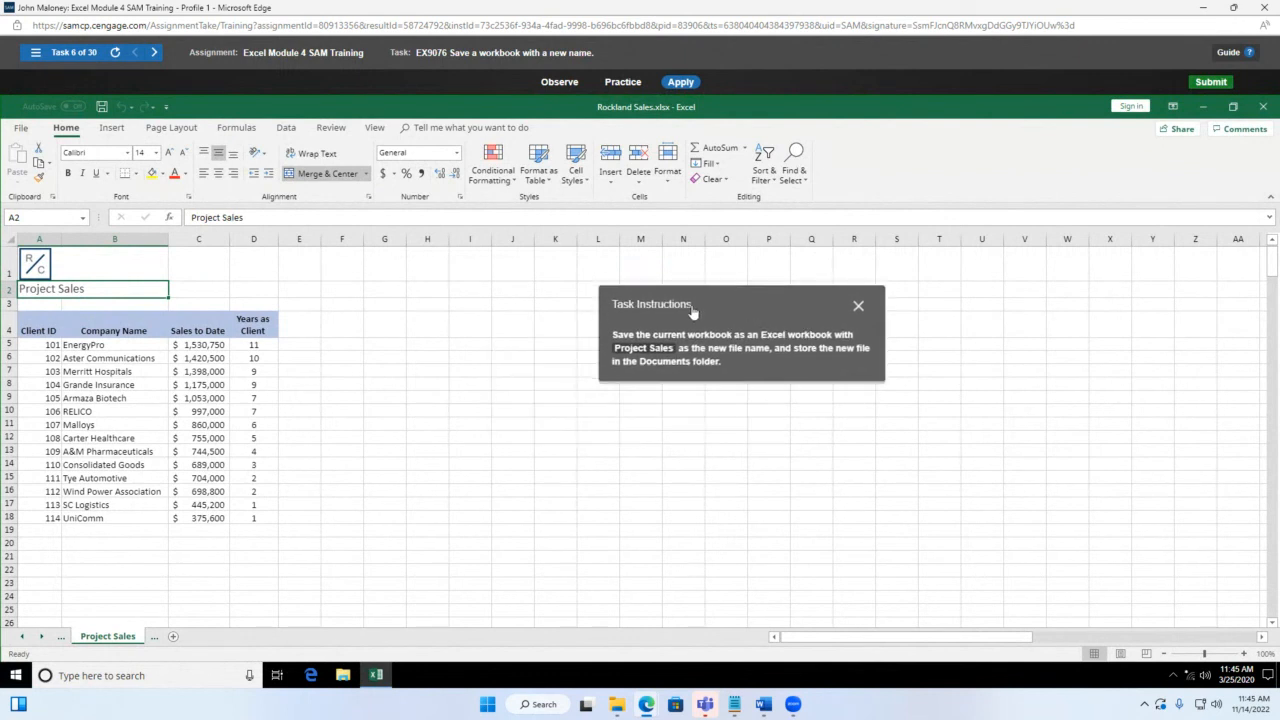
{"action": "left_click", "coordinate": [20, 128]}
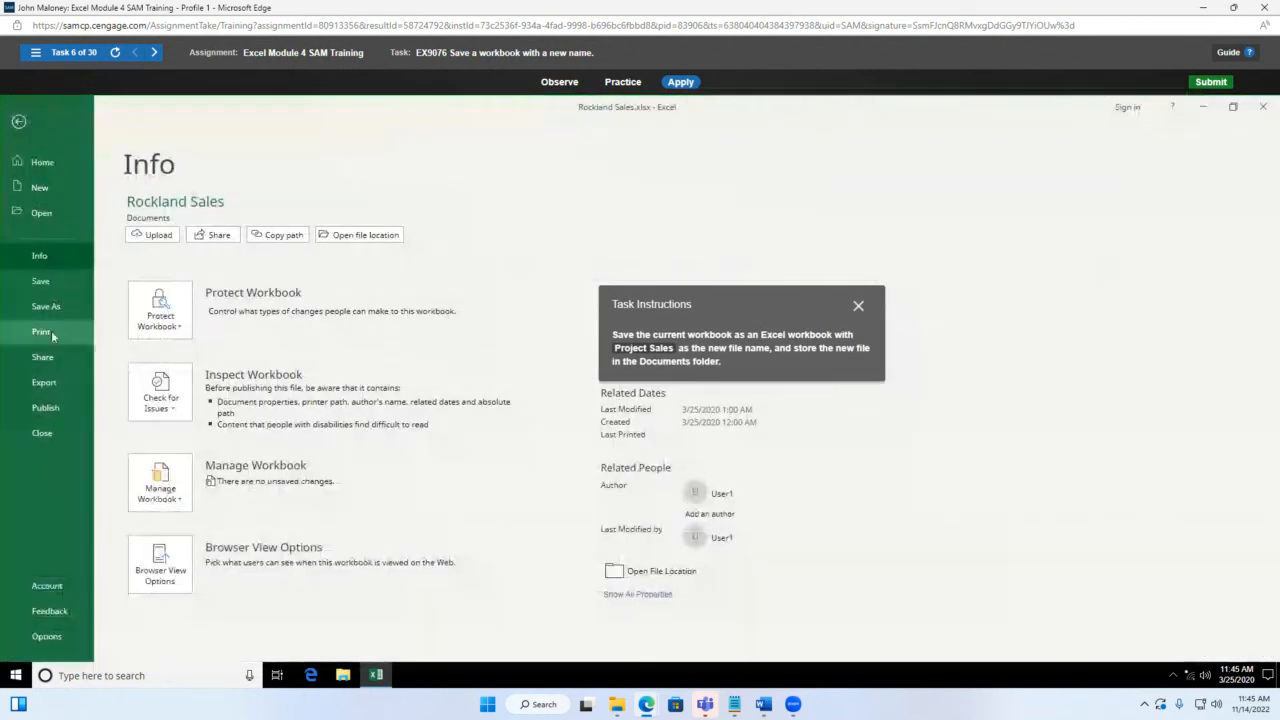
{"action": "left_click", "coordinate": [47, 307]}
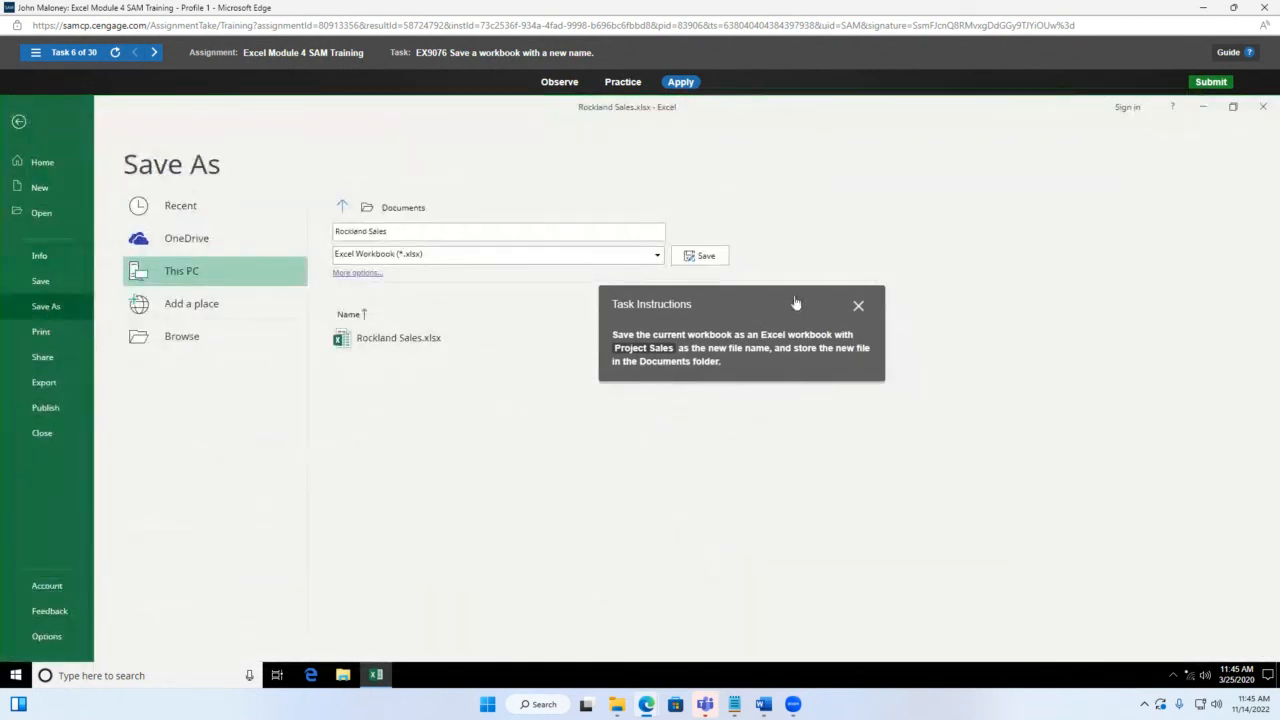
{"action": "left_click_drag", "start_coordinate": [797, 306], "coordinate": [851, 342]}
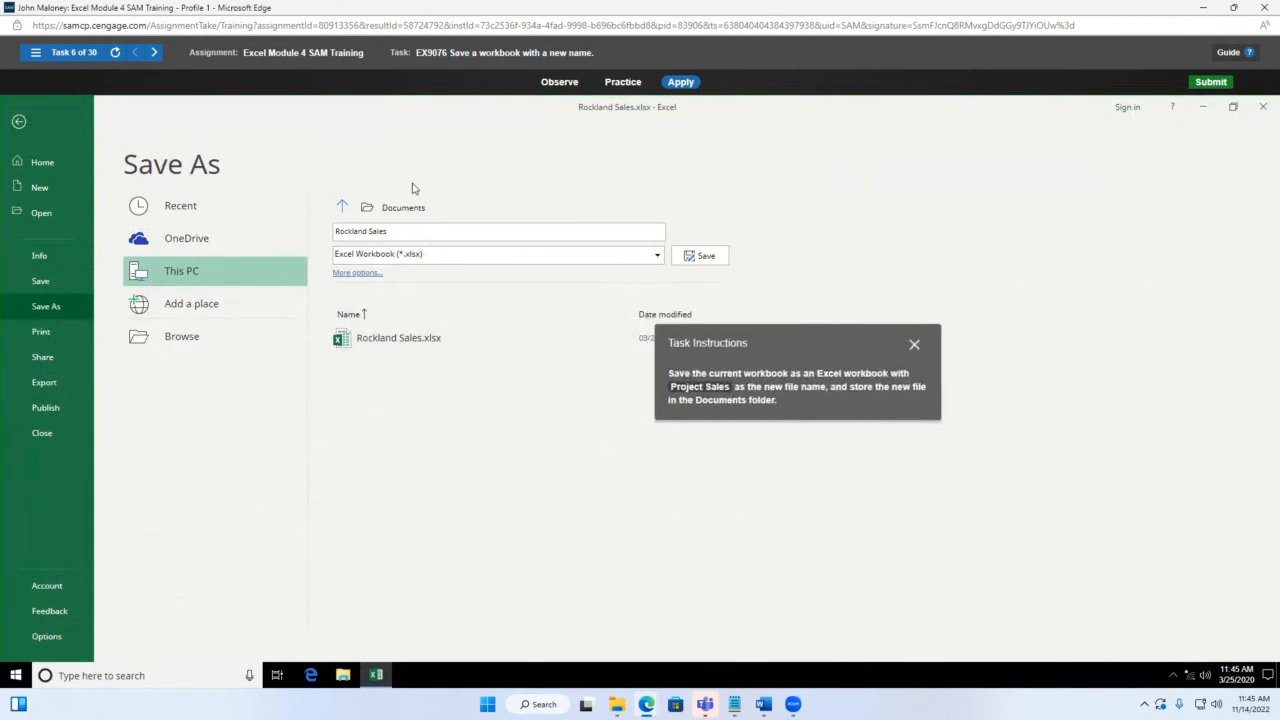
{"action": "double_click", "coordinate": [183, 271]}
{"action": "left_click", "coordinate": [494, 318]}
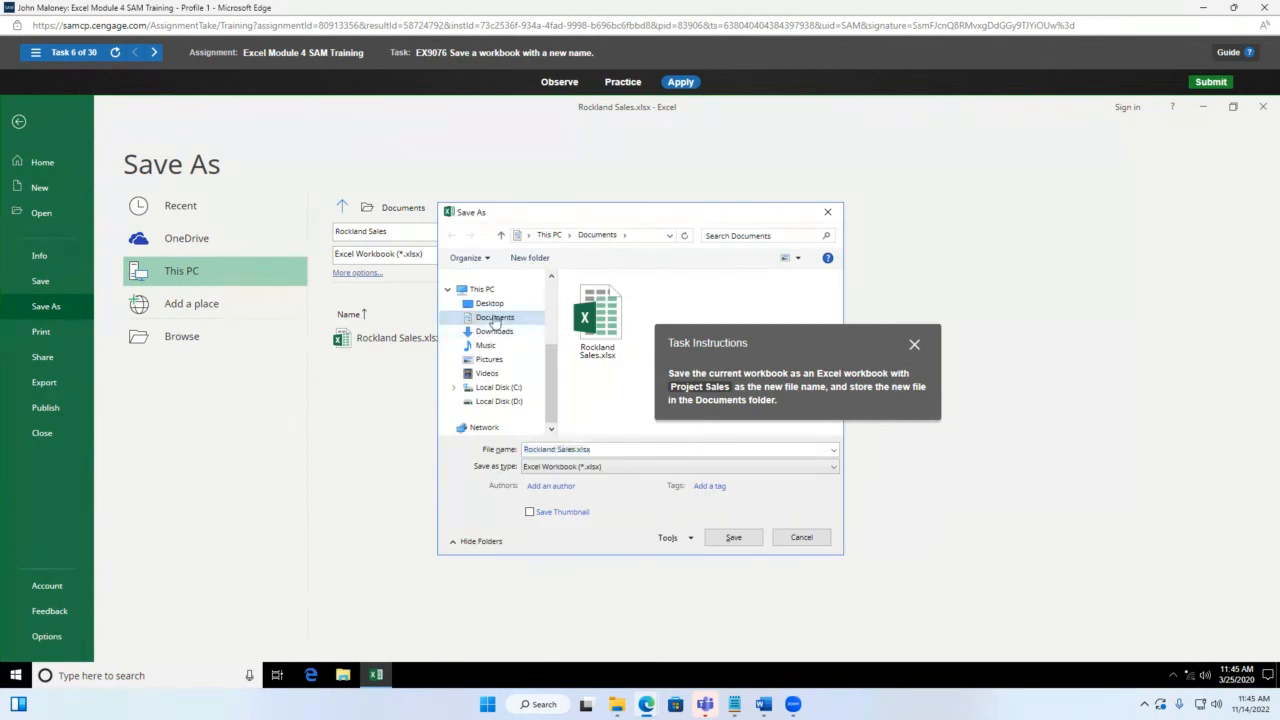
{"action": "left_click_drag", "start_coordinate": [806, 345], "coordinate": [300, 212]}
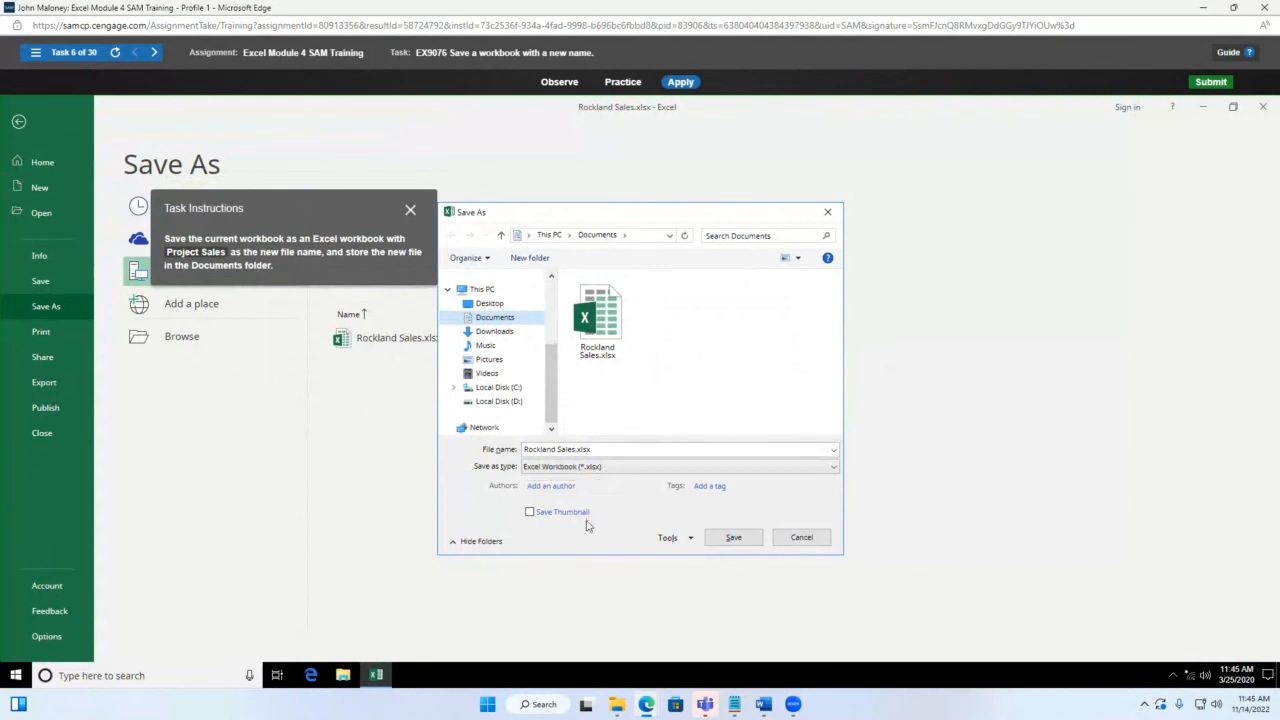
{"action": "left_click", "coordinate": [655, 449]}
{"action": "key", "text": "BackSpace"}
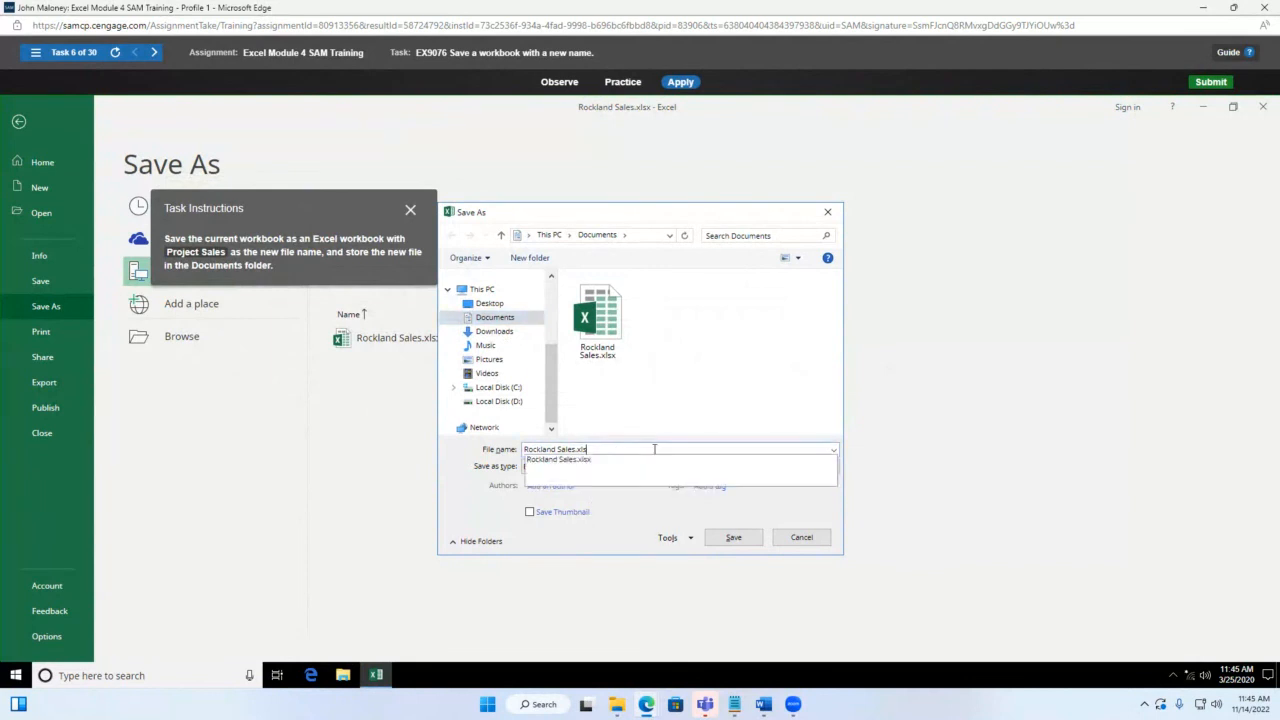
{"action": "key", "text": "BackSpace"}
{"action": "key", "text": "BackSpace"}
{"action": "key", "text": "BackSpace"}
{"action": "key", "text": "BackSpace"}
{"action": "key", "text": "BackSpace"}
{"action": "key", "text": "BackSpace"}
{"action": "key", "text": "BackSpace"}
{"action": "key", "text": "BackSpace"}
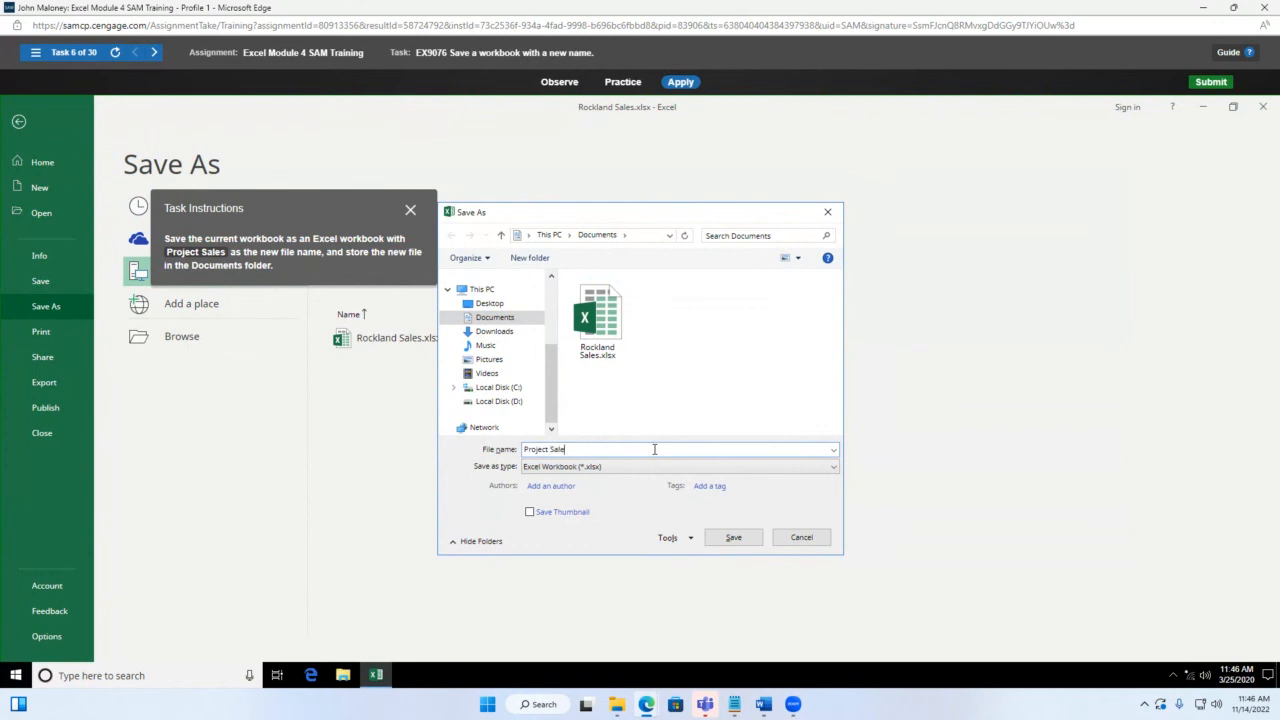
{"action": "type", "text": "Project Sales"}
{"action": "left_click", "coordinate": [736, 539]}
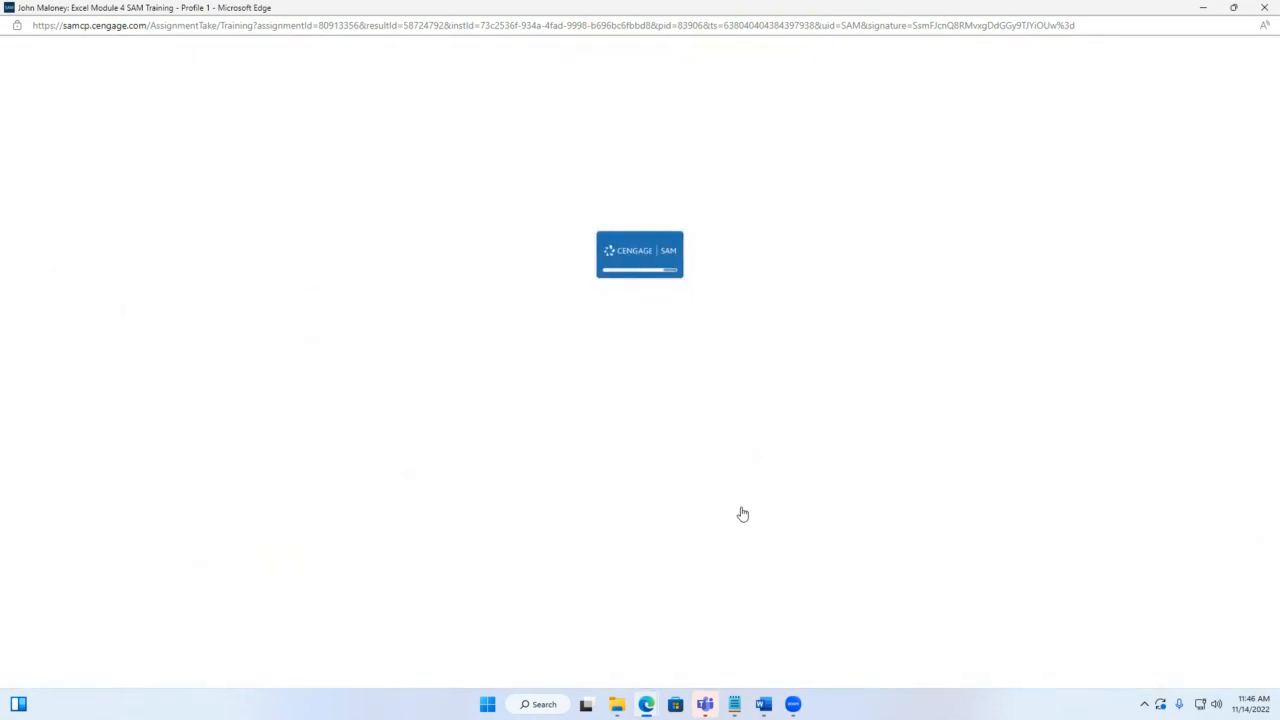
Step: Enter =-PMT(B6,B8,B4) in B9 to show the monthly loan payment
{"action": "left_click_drag", "start_coordinate": [1122, 577], "coordinate": [545, 300]}
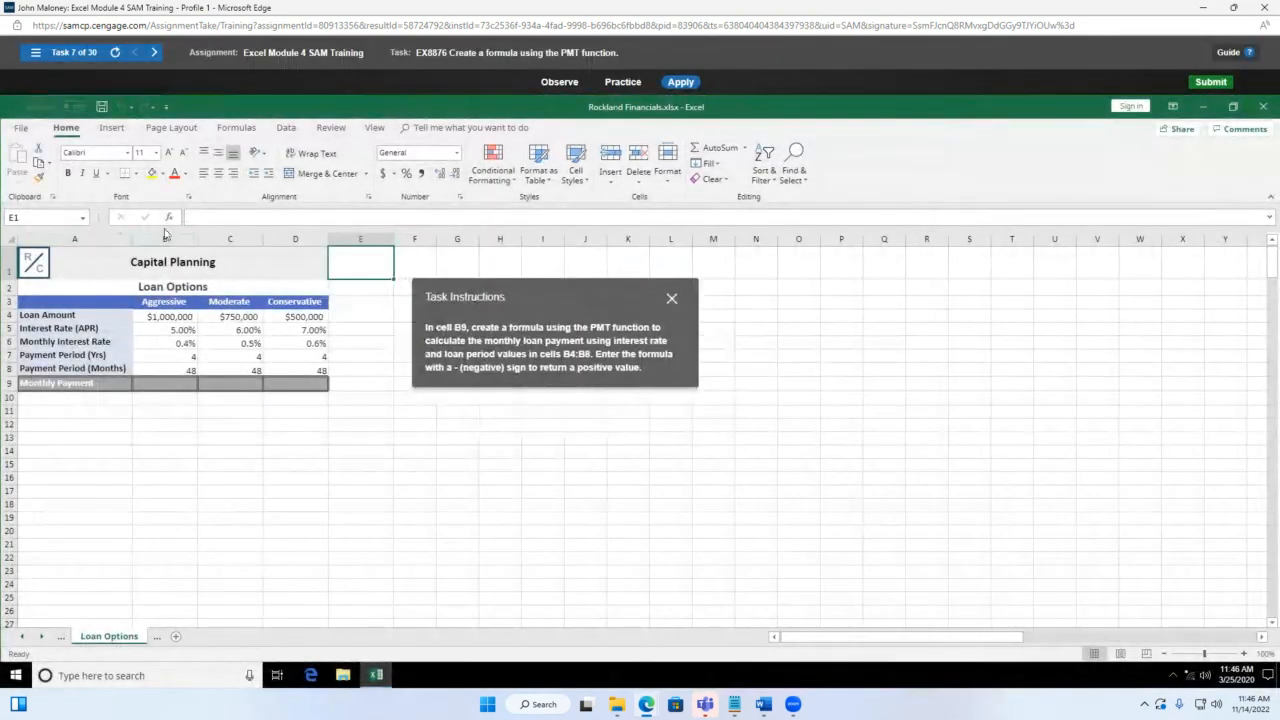
{"action": "left_click", "coordinate": [178, 386]}
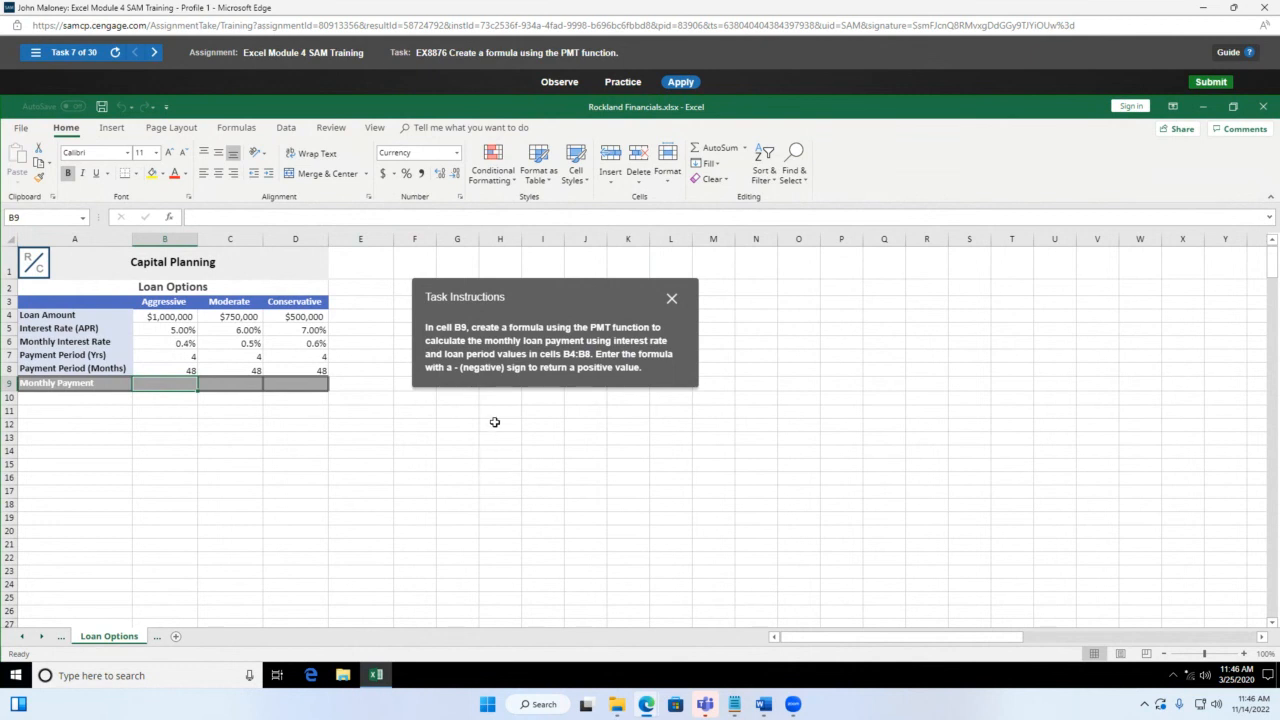
{"action": "type", "text": "=-pmt("}
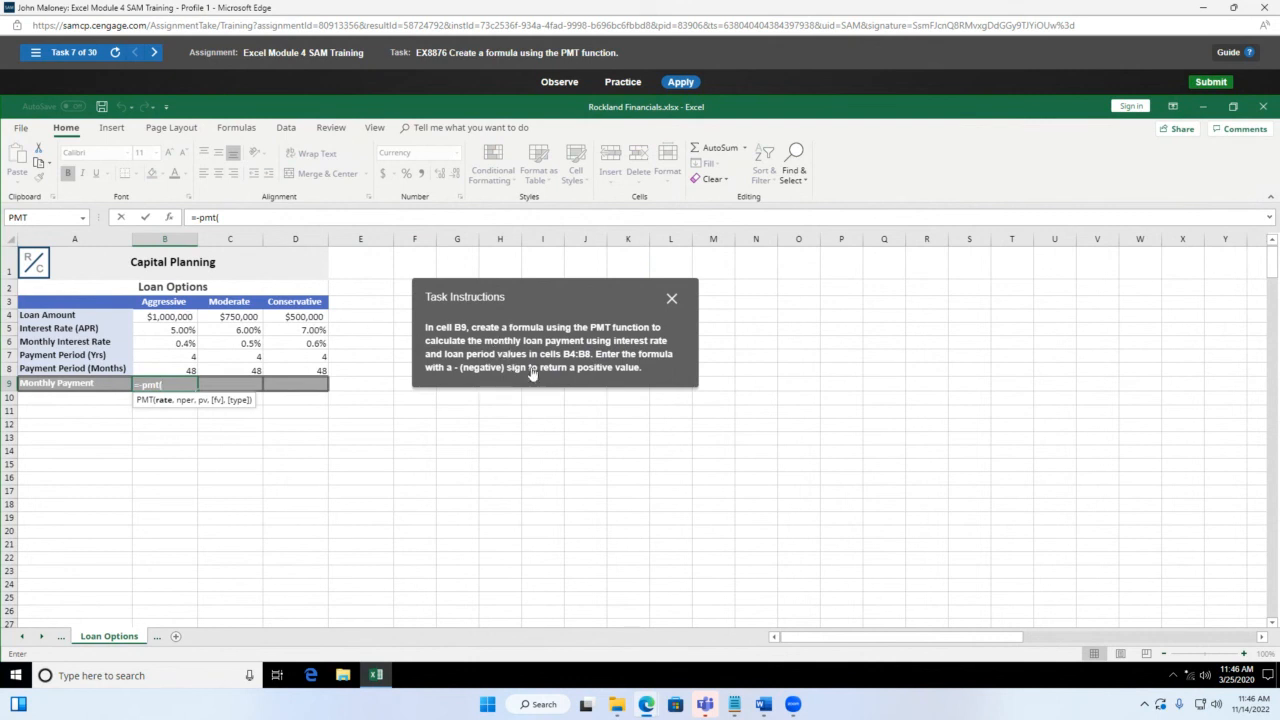
{"action": "left_click", "coordinate": [179, 343]}
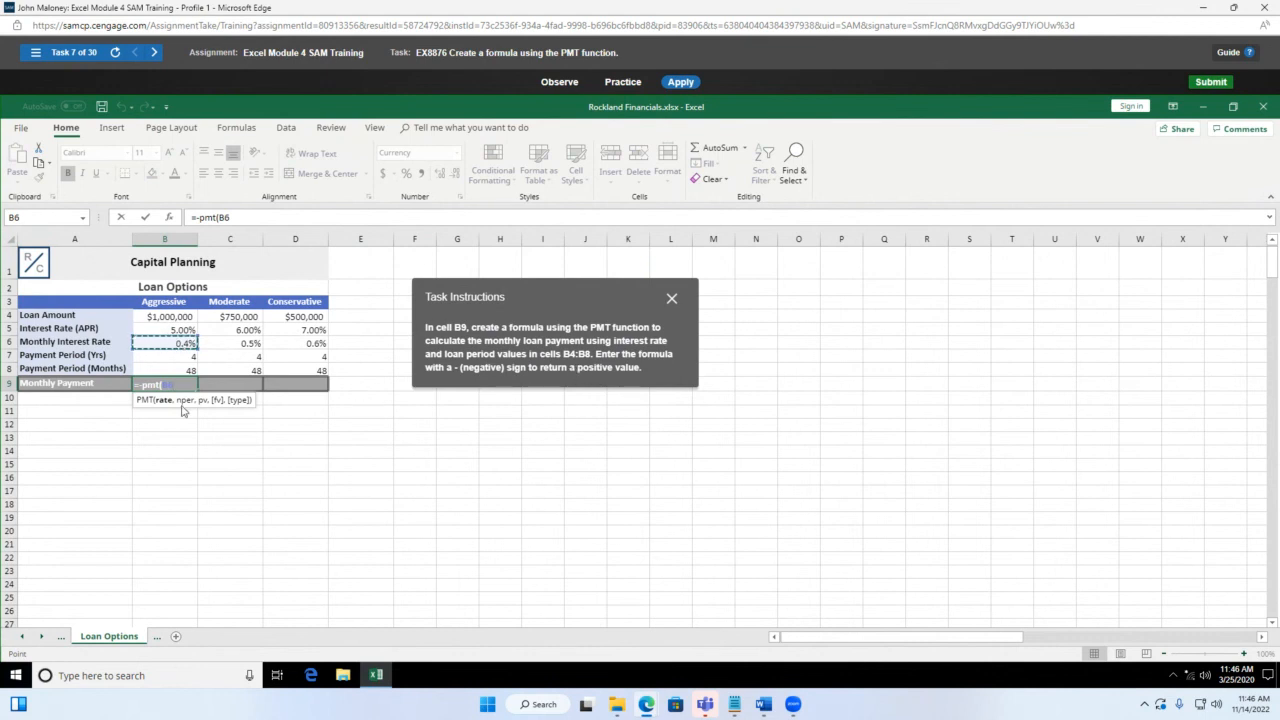
{"action": "type", "text": ","}
{"action": "left_click", "coordinate": [188, 370]}
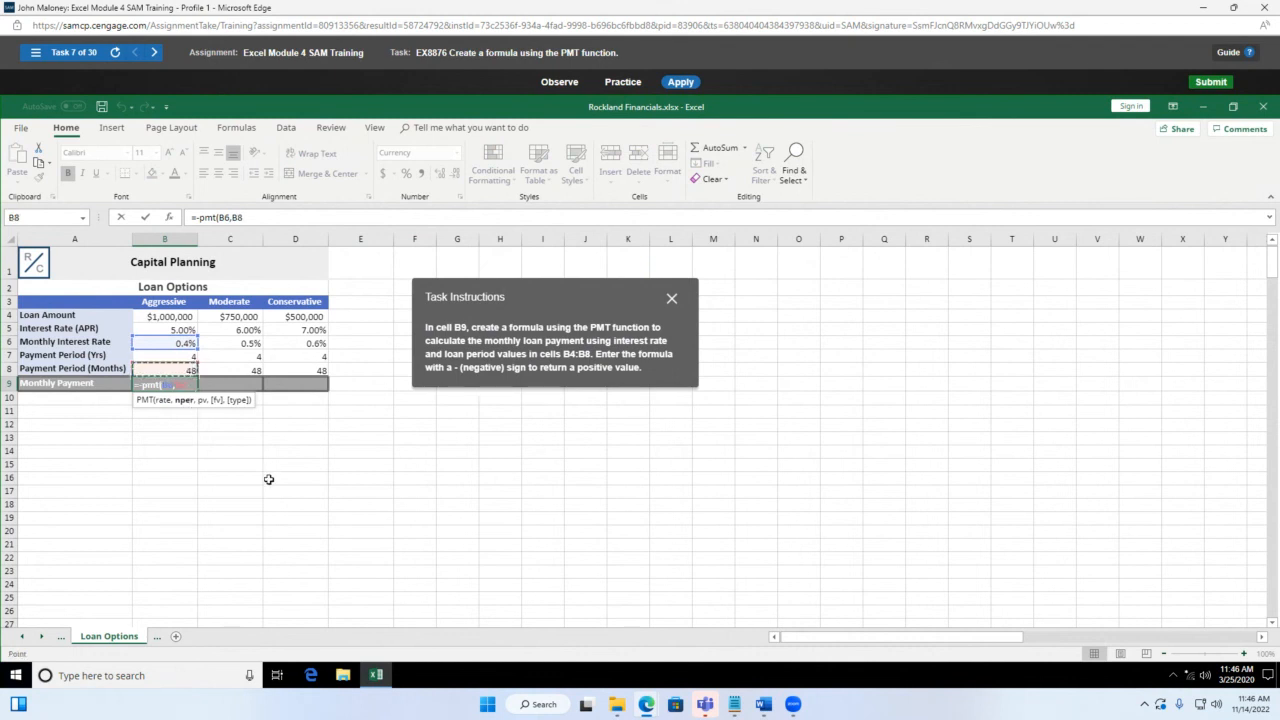
{"action": "type", "text": ","}
{"action": "left_click", "coordinate": [166, 318]}
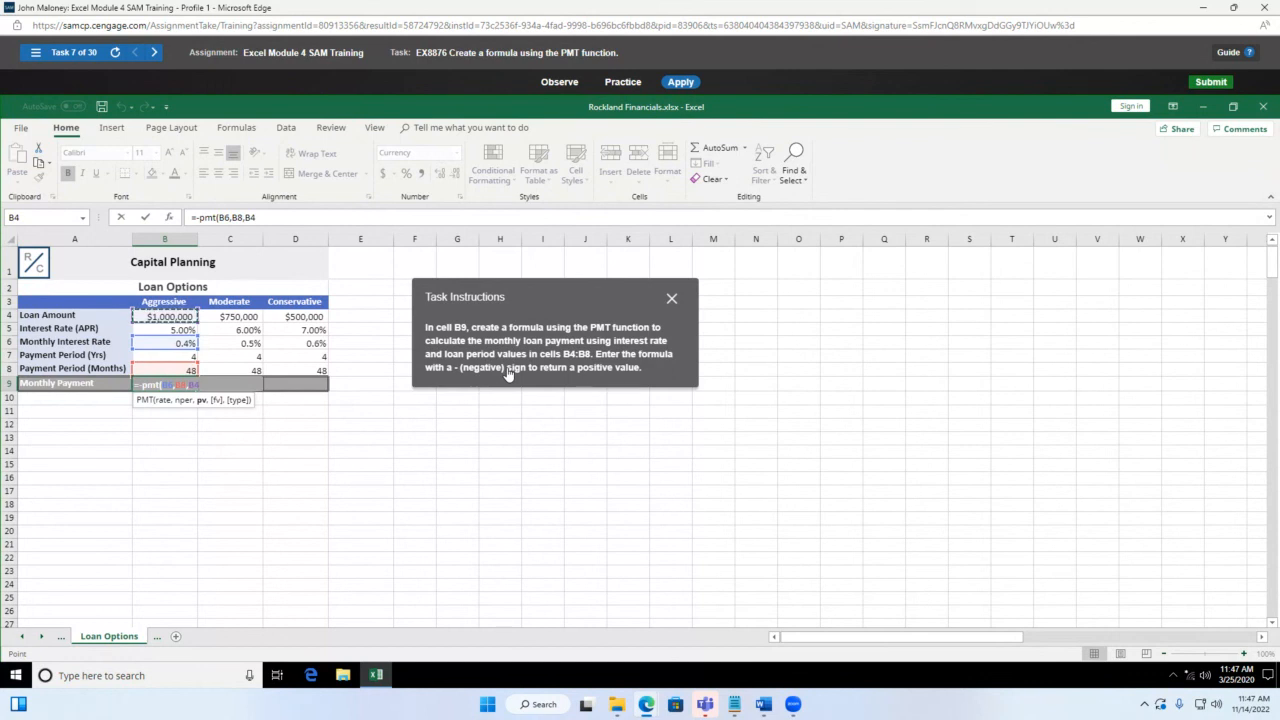
{"action": "type", "text": ")"}
{"action": "key", "text": "Return"}
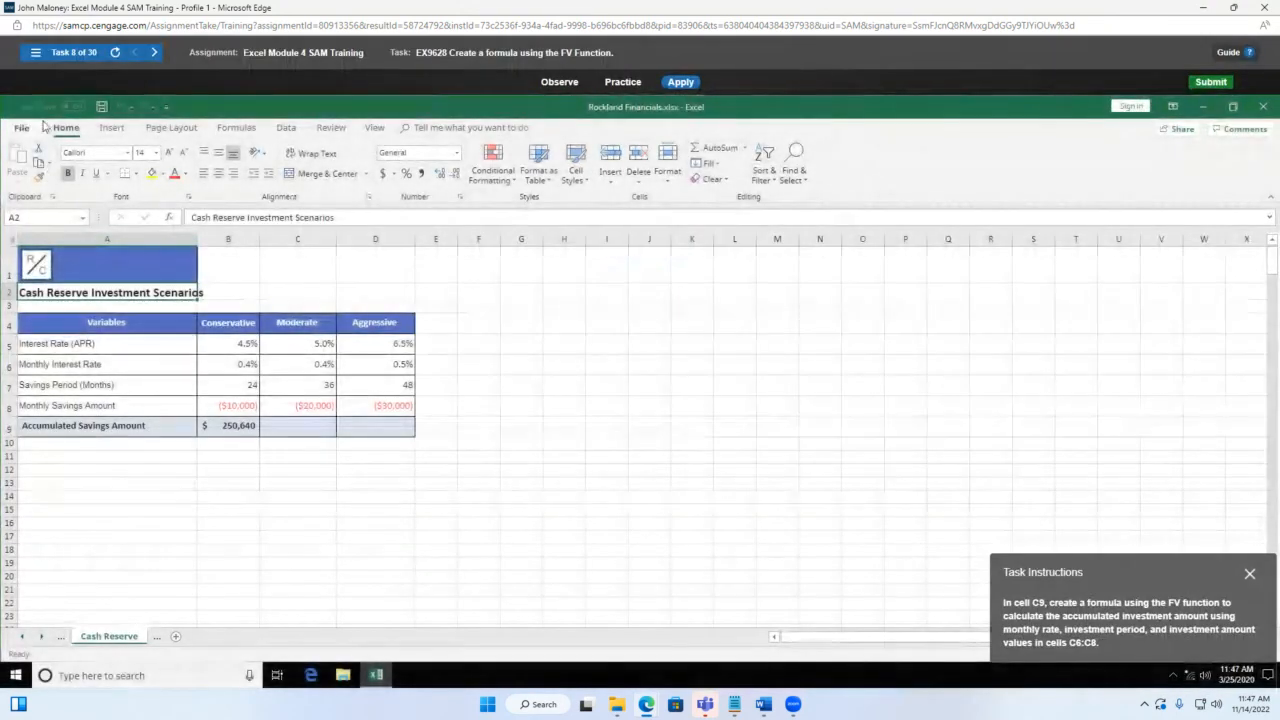
Step: Return to task 7, the PMT loan payment task, from the task list
{"action": "left_click_drag", "start_coordinate": [1127, 571], "coordinate": [686, 309]}
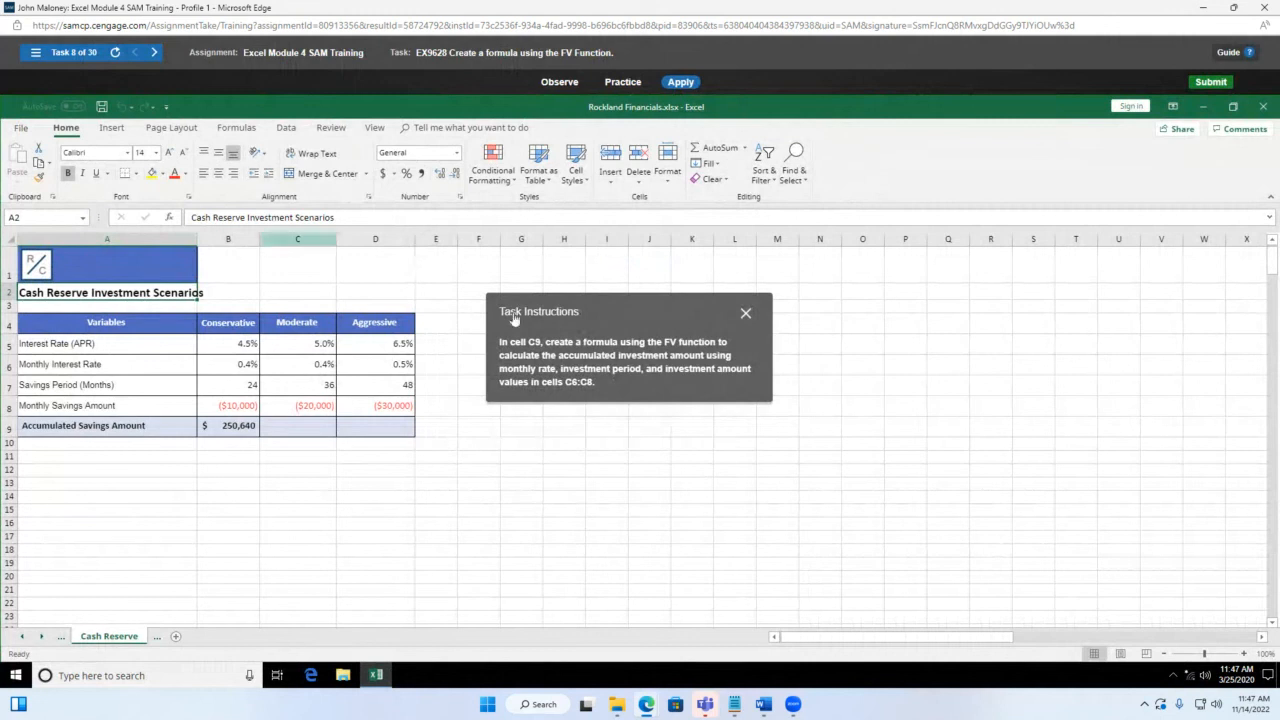
{"action": "left_click", "coordinate": [35, 52]}
{"action": "left_click", "coordinate": [200, 420]}
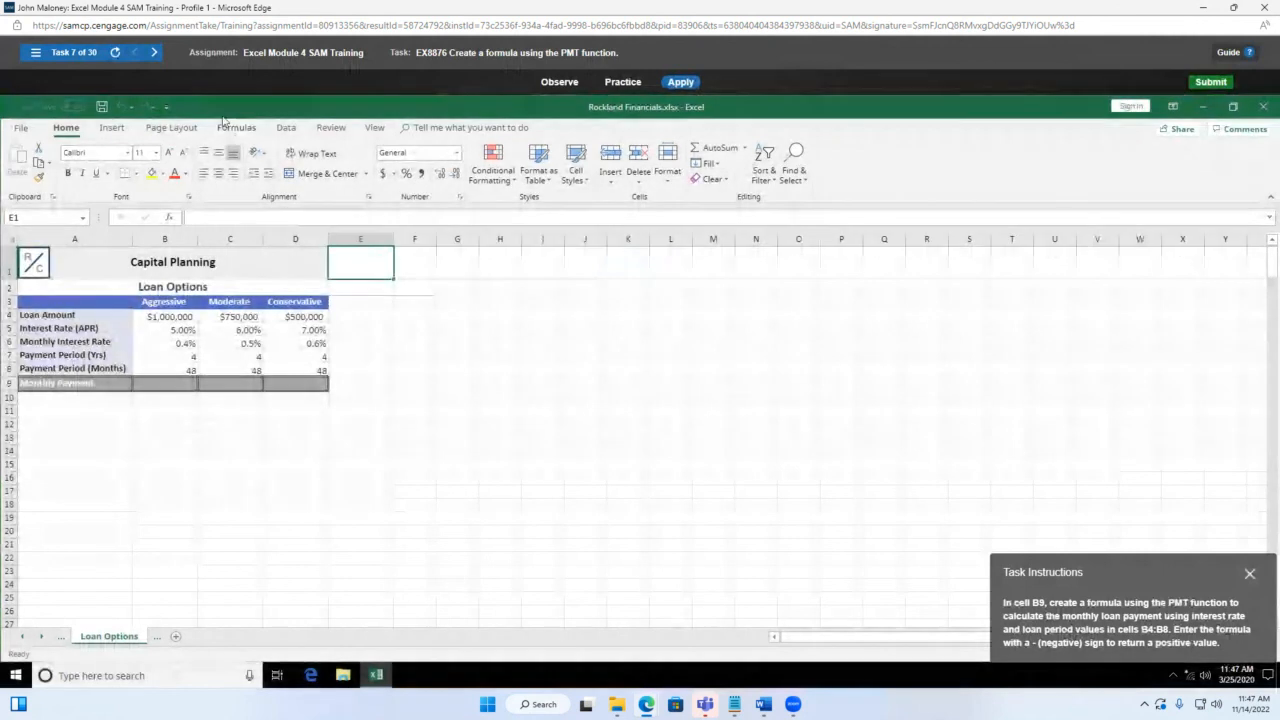
{"action": "left_click_drag", "start_coordinate": [1137, 573], "coordinate": [555, 319]}
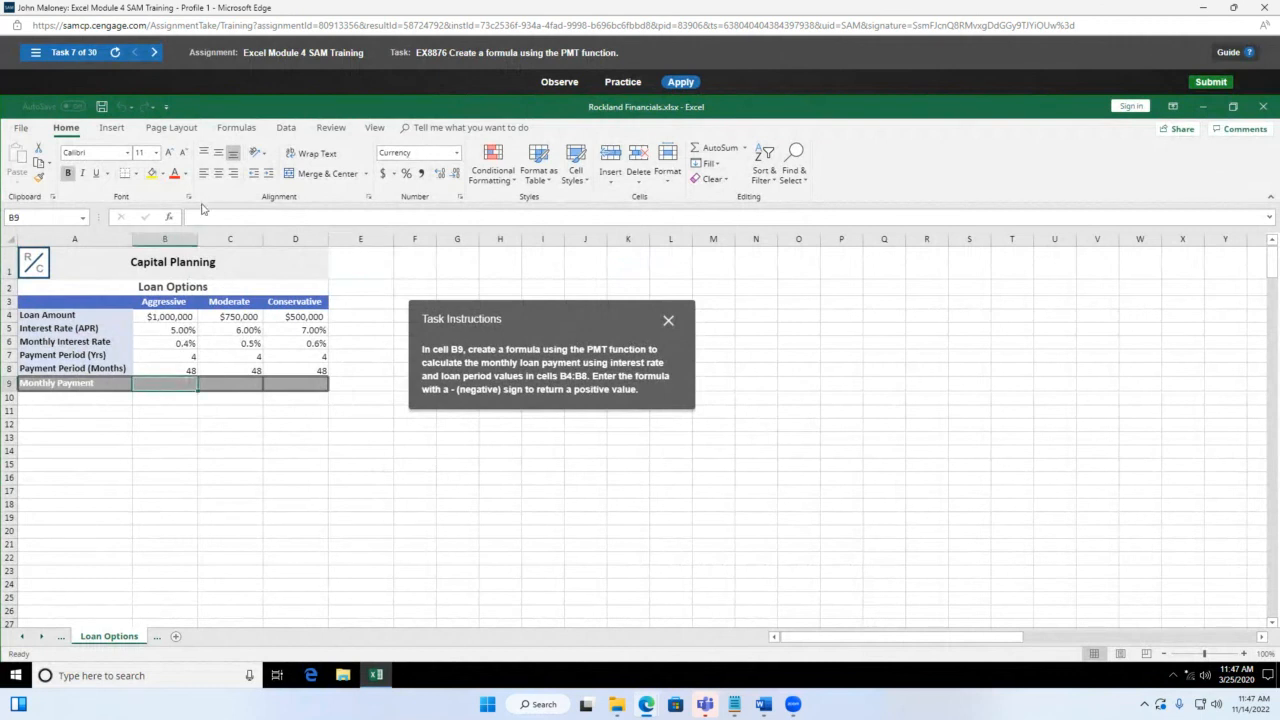
Step: Insert the PMT function into B9 from the Financial functions list
{"action": "left_click", "coordinate": [247, 129]}
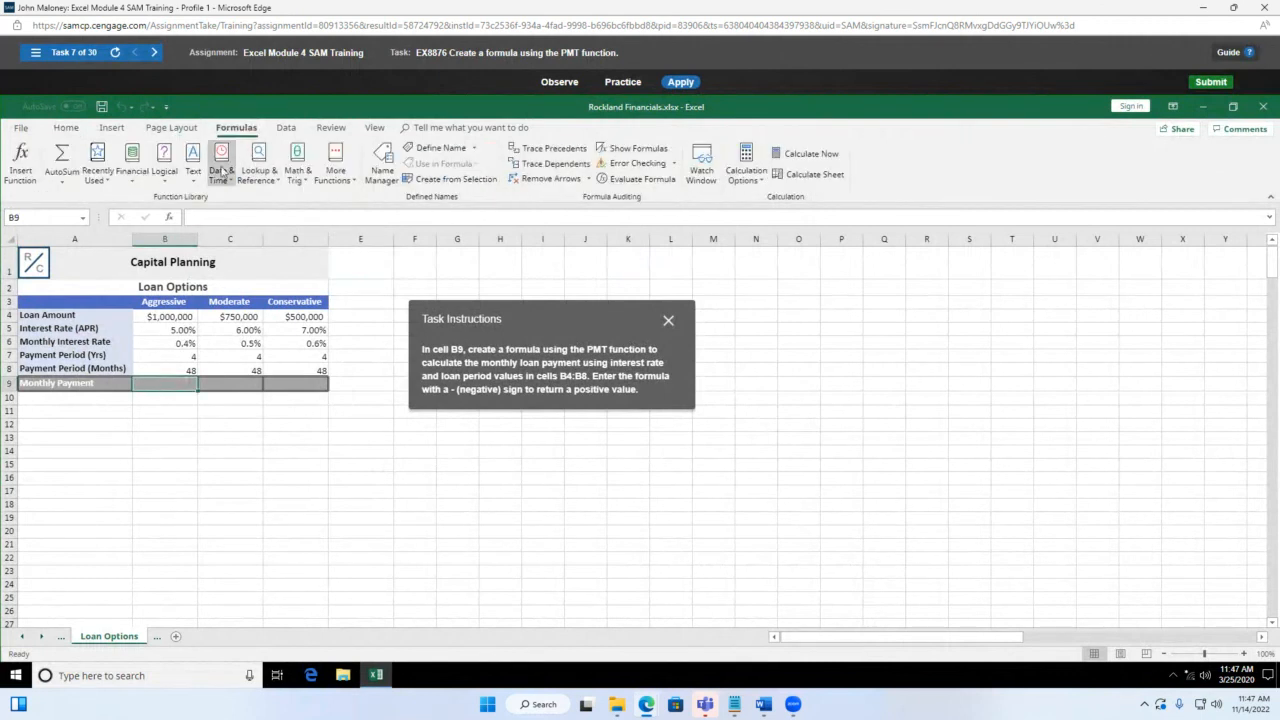
{"action": "left_click", "coordinate": [134, 187]}
{"action": "scroll", "coordinate": [145, 420], "scroll_direction": "down", "scroll_amount": 2}
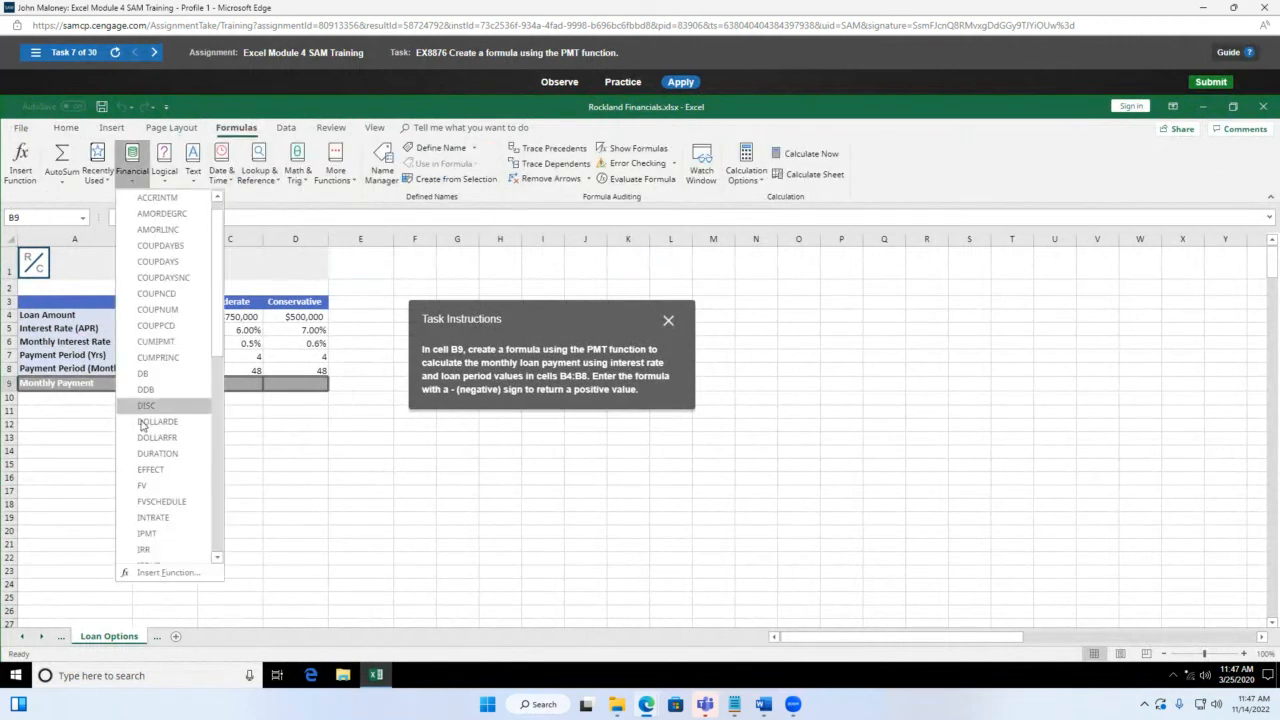
{"action": "scroll", "coordinate": [168, 490], "scroll_direction": "down", "scroll_amount": 4}
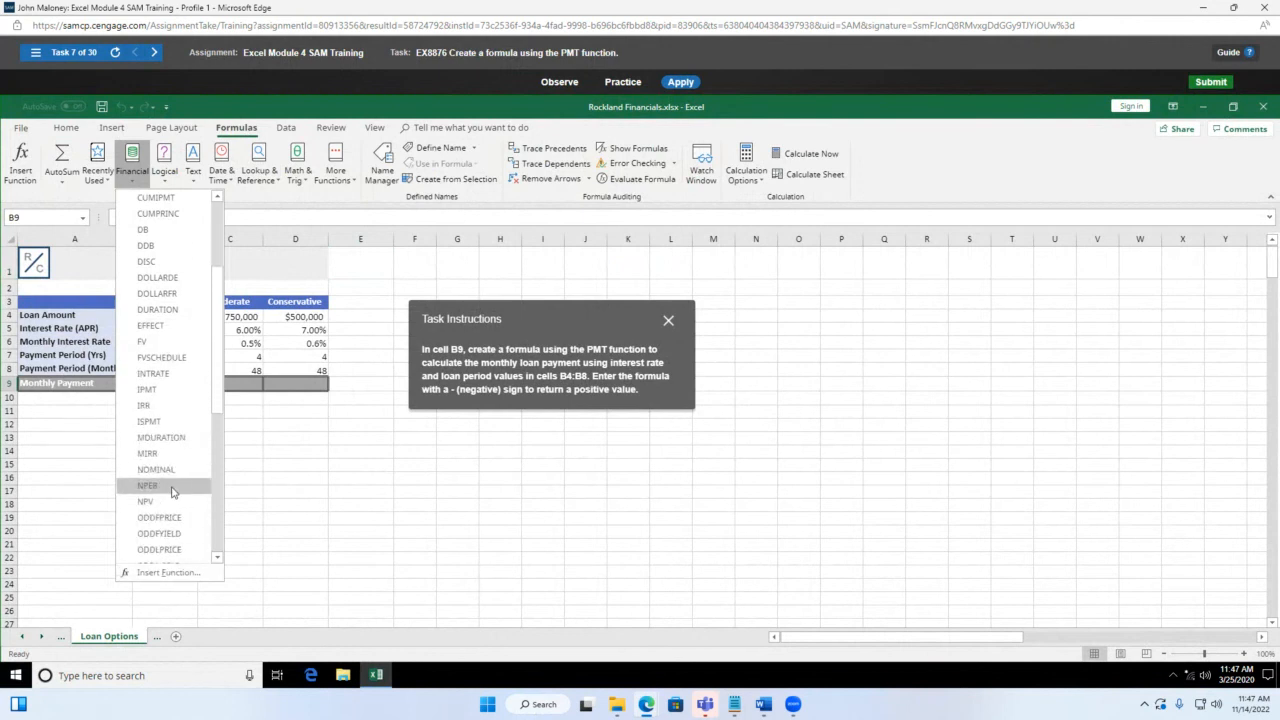
{"action": "left_click", "coordinate": [146, 518]}
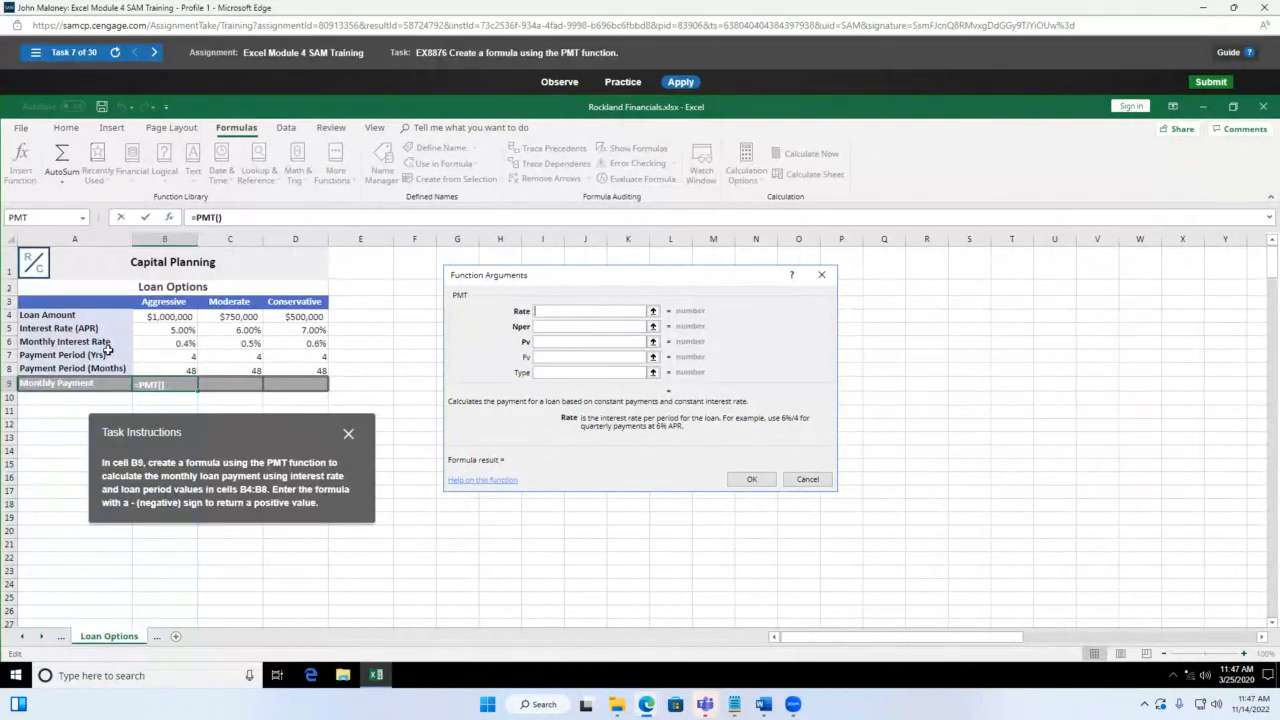
Step: Fill the PMT arguments with Rate B6, Nper B8 and Pv -B4, then confirm
{"action": "left_click", "coordinate": [169, 343]}
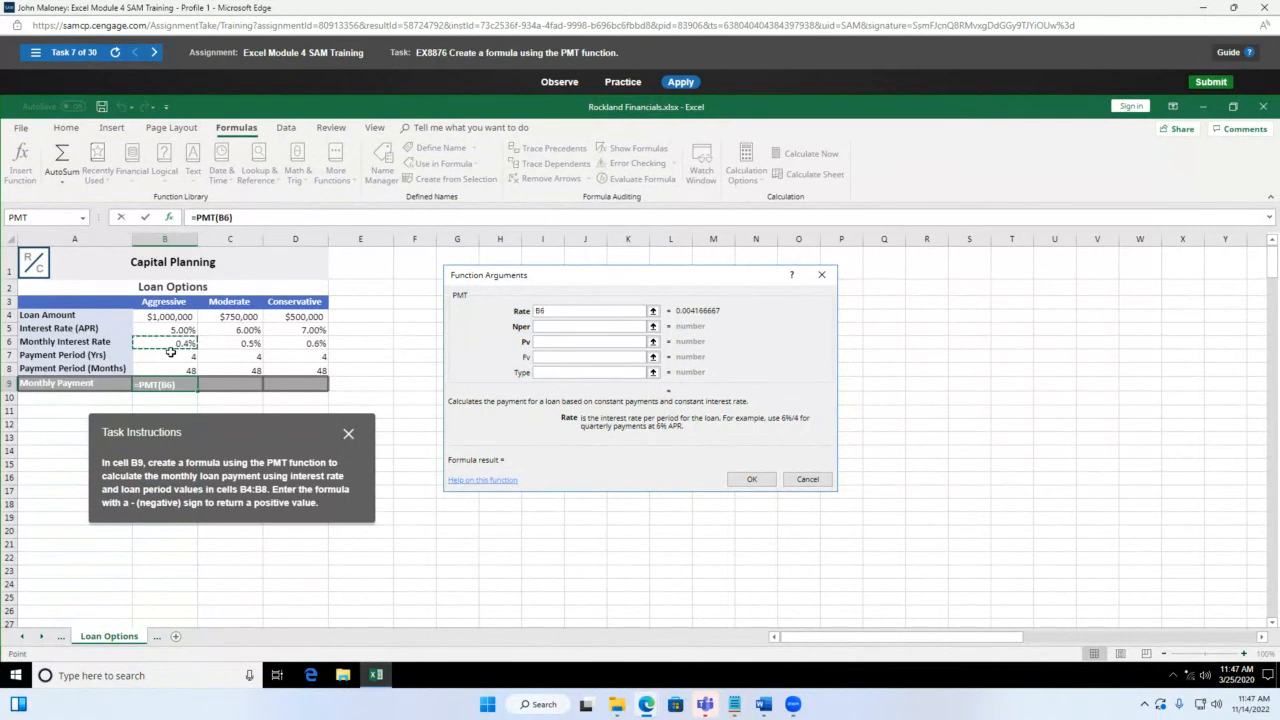
{"action": "left_click", "coordinate": [585, 327]}
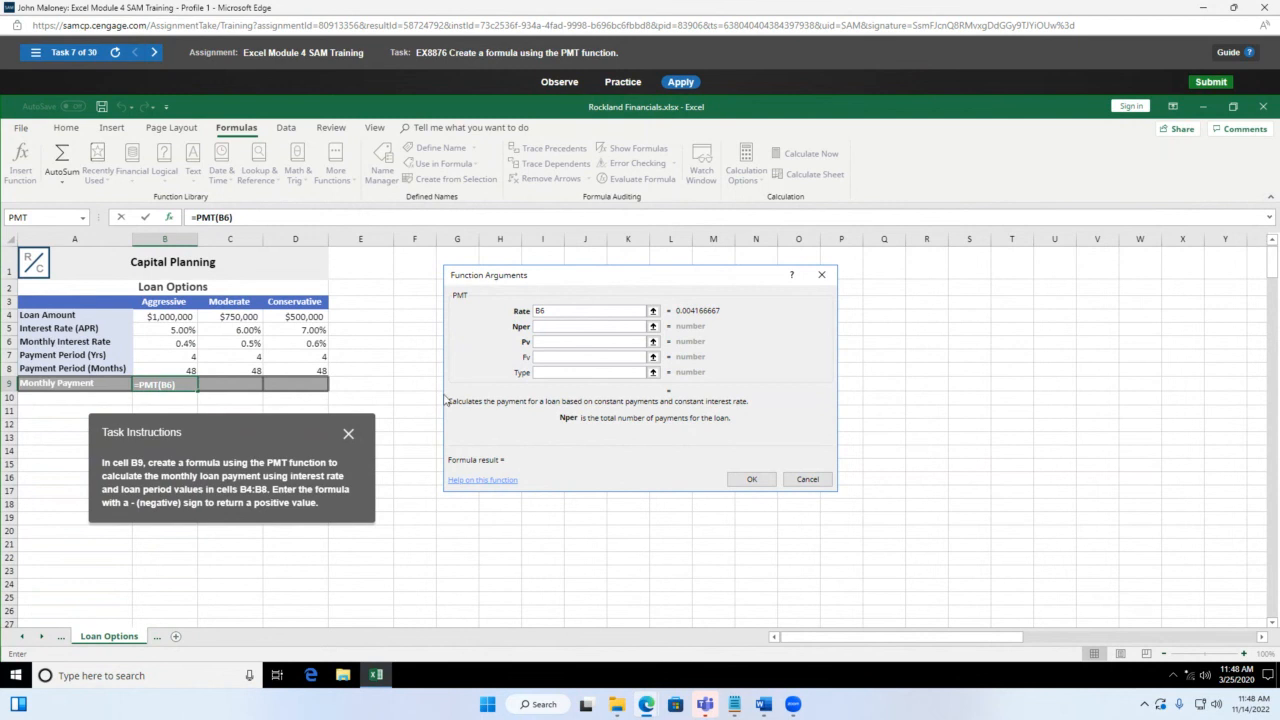
{"action": "left_click", "coordinate": [186, 368]}
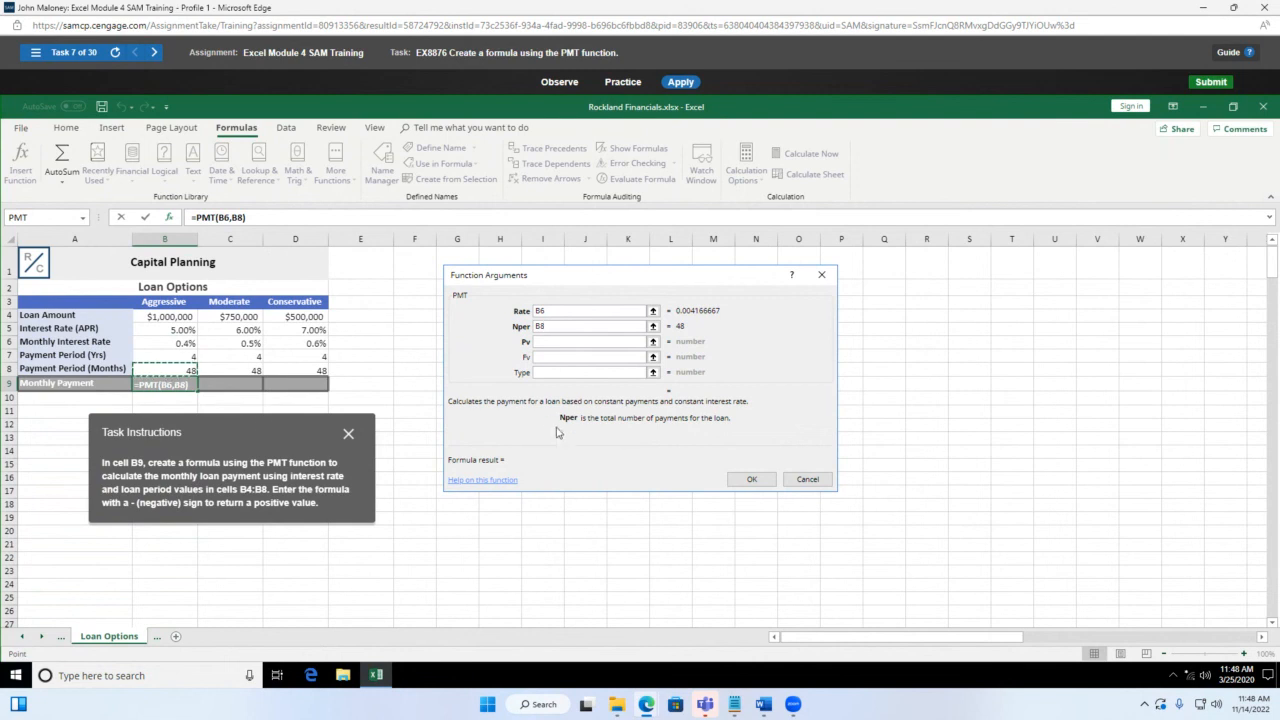
{"action": "left_click", "coordinate": [552, 341]}
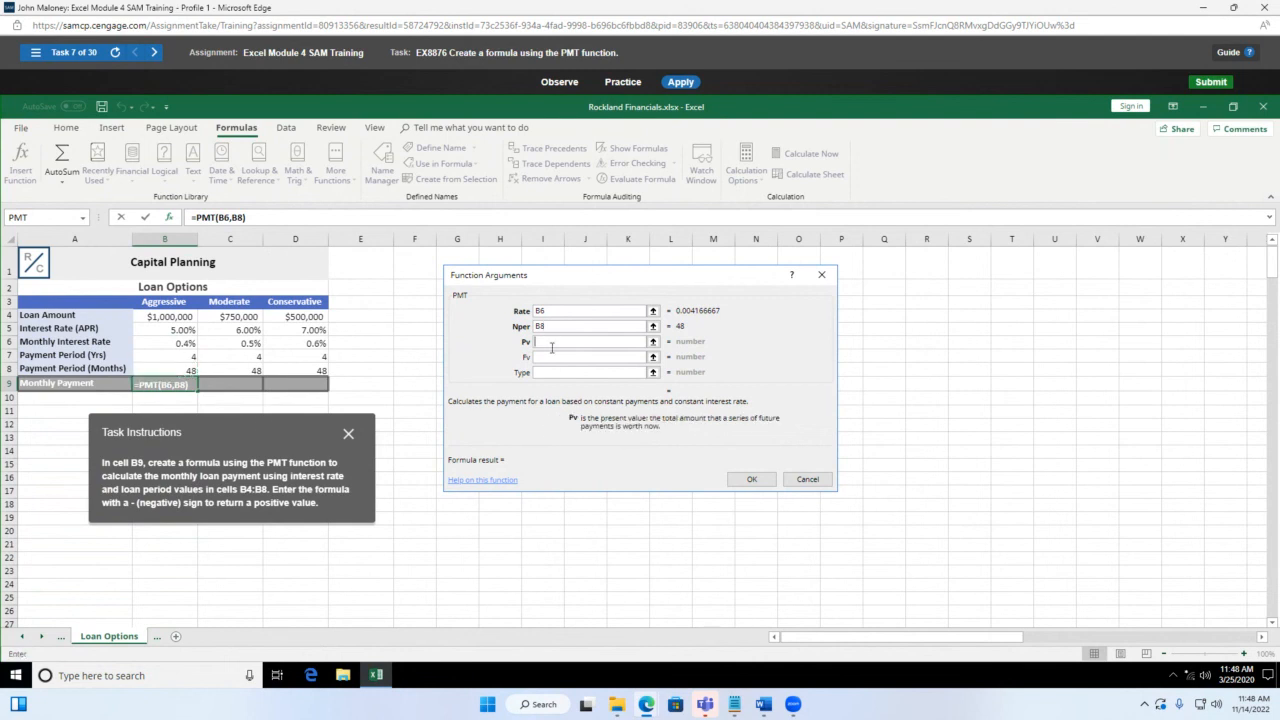
{"action": "left_click", "coordinate": [157, 317]}
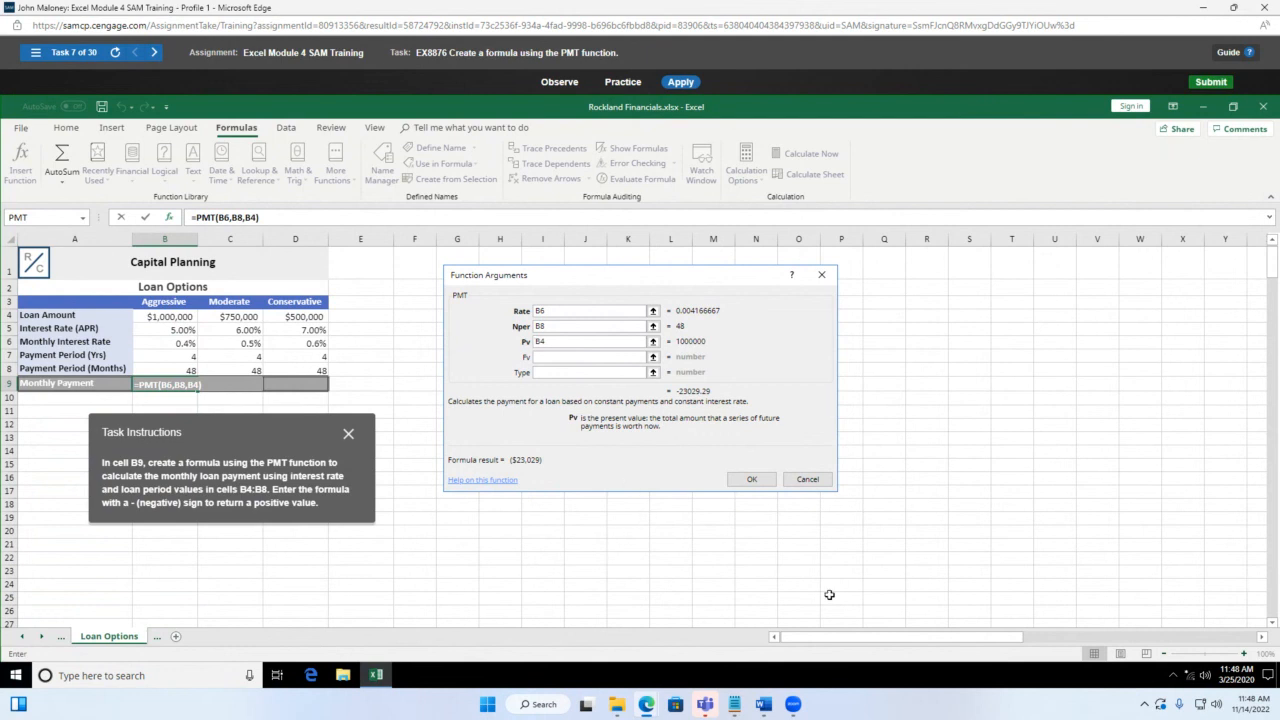
{"action": "type", "text": "-"}
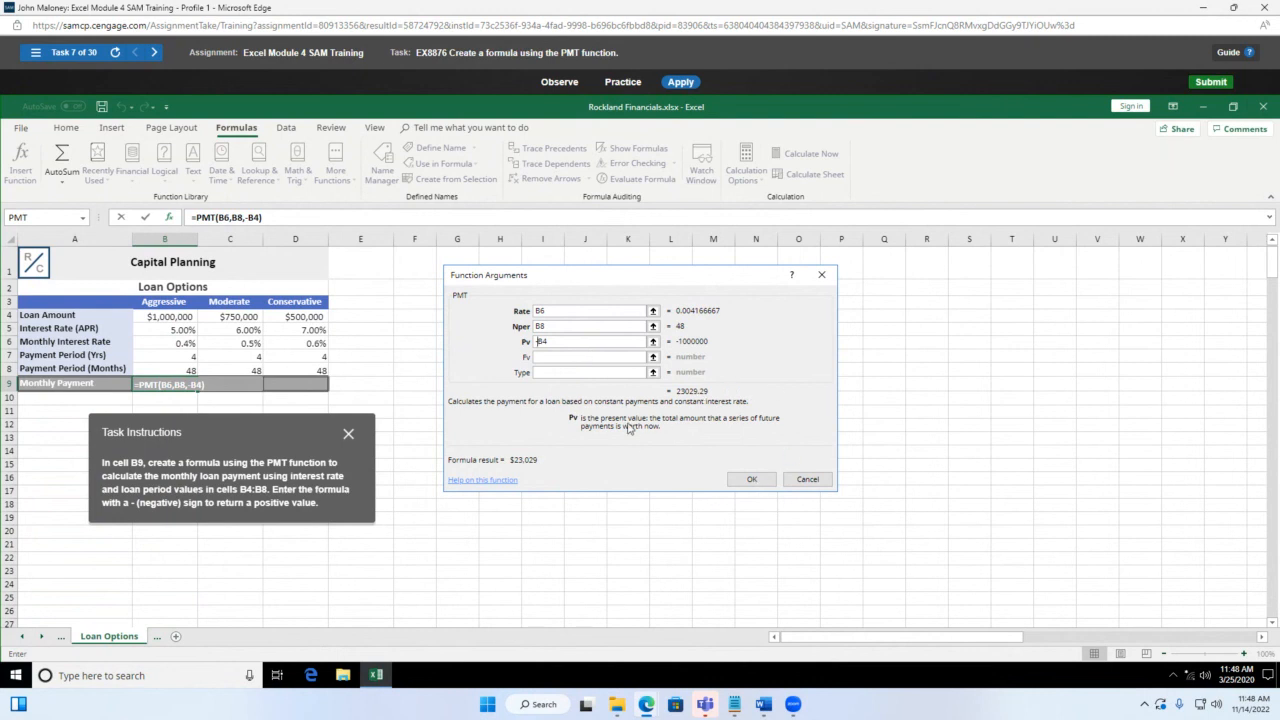
{"action": "left_click", "coordinate": [752, 479]}
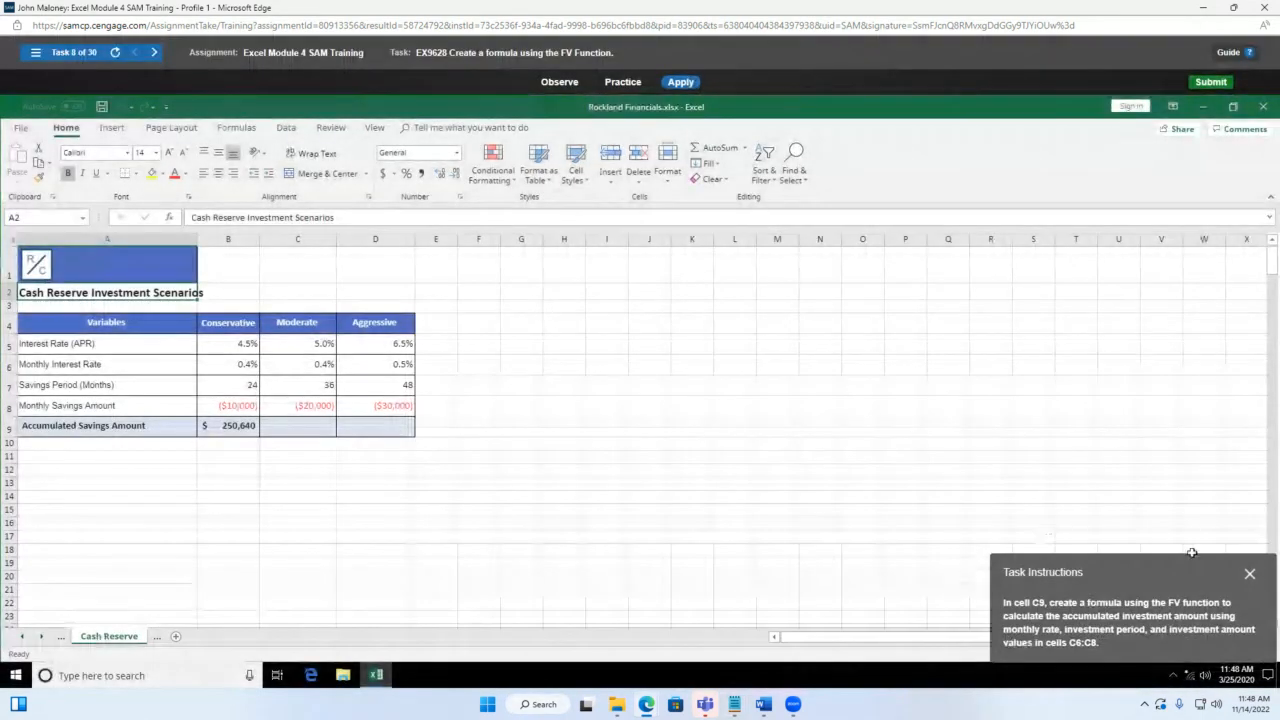
Step: Select C9 and insert the FV function from the Financial functions list
{"action": "left_click_drag", "start_coordinate": [1234, 574], "coordinate": [708, 338]}
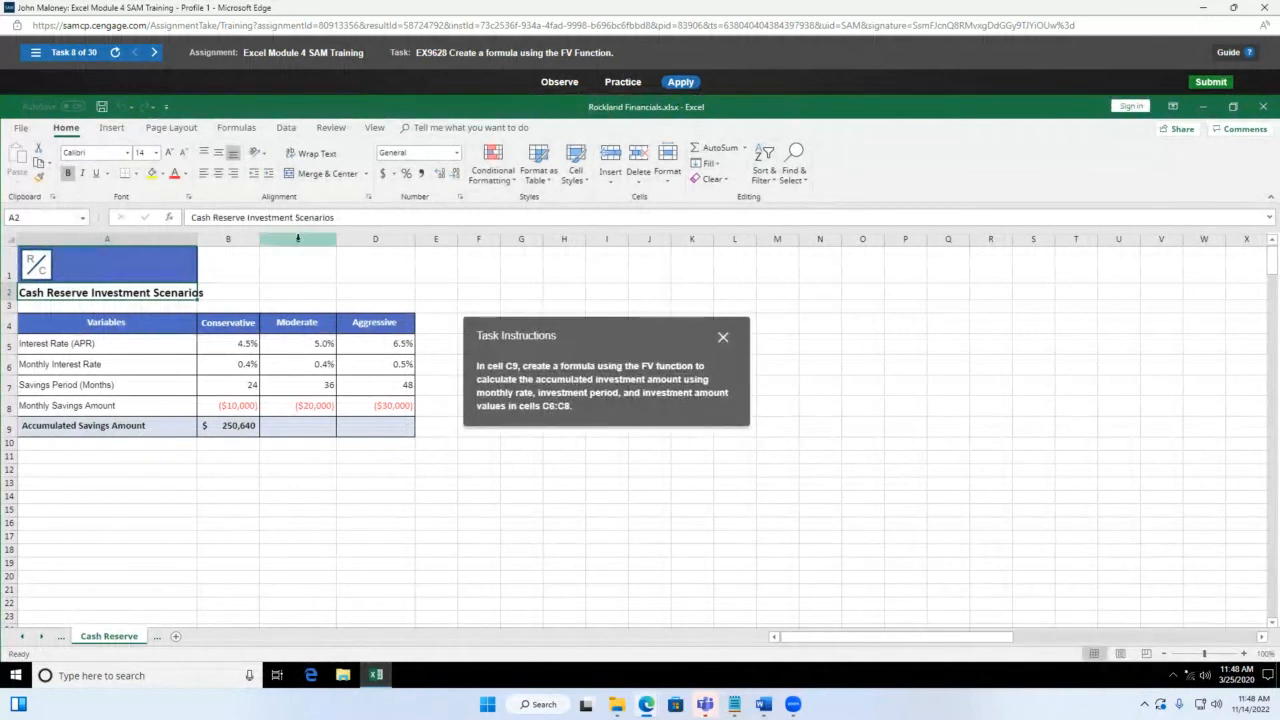
{"action": "left_click", "coordinate": [290, 443]}
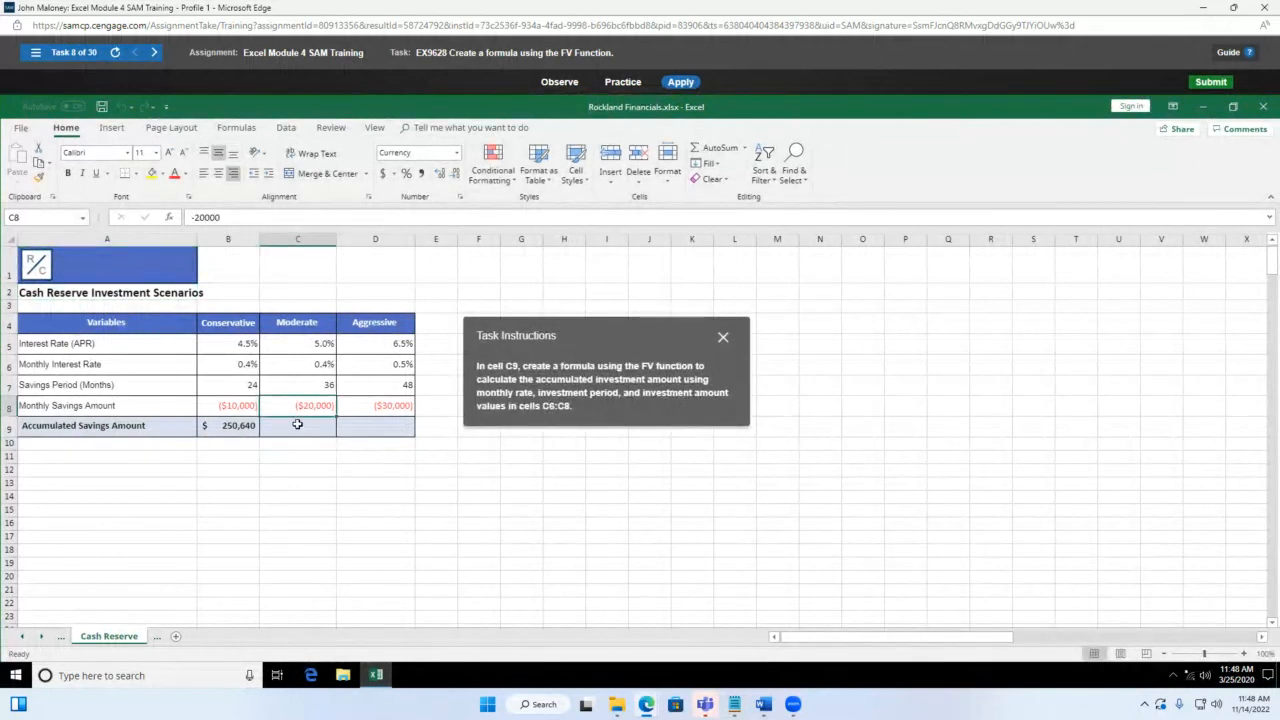
{"action": "left_click", "coordinate": [297, 425]}
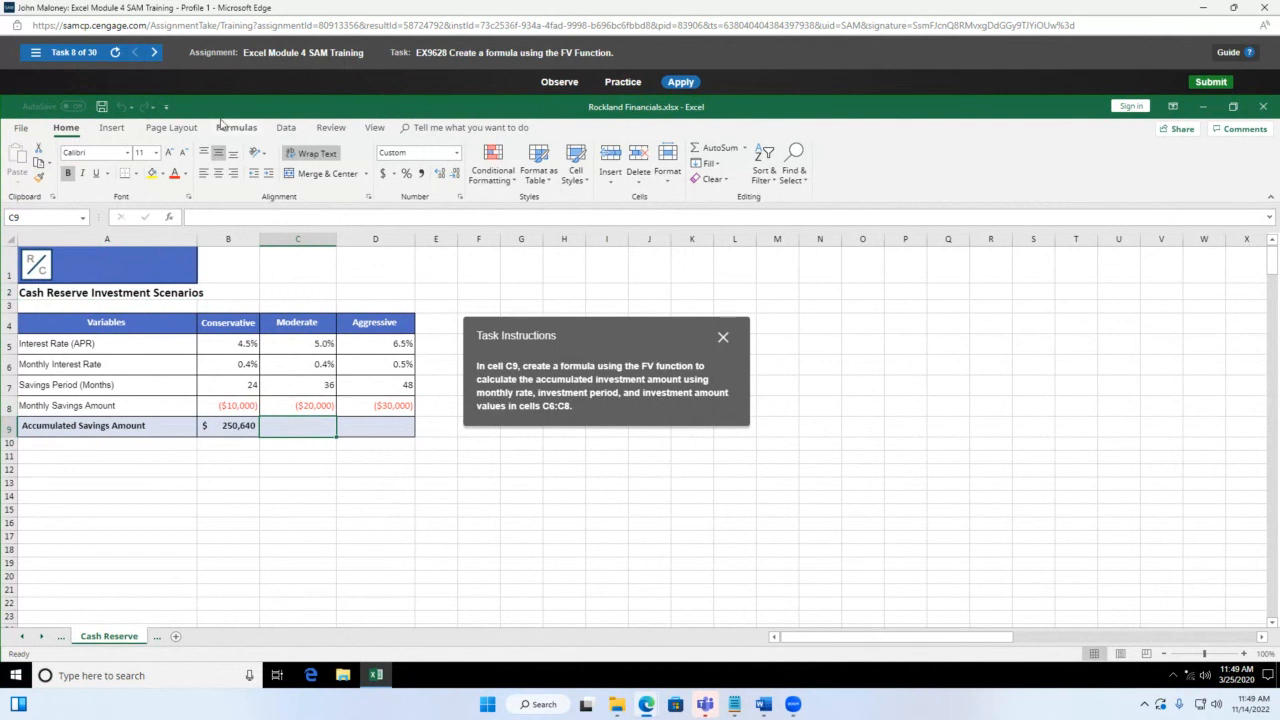
{"action": "left_click", "coordinate": [240, 130]}
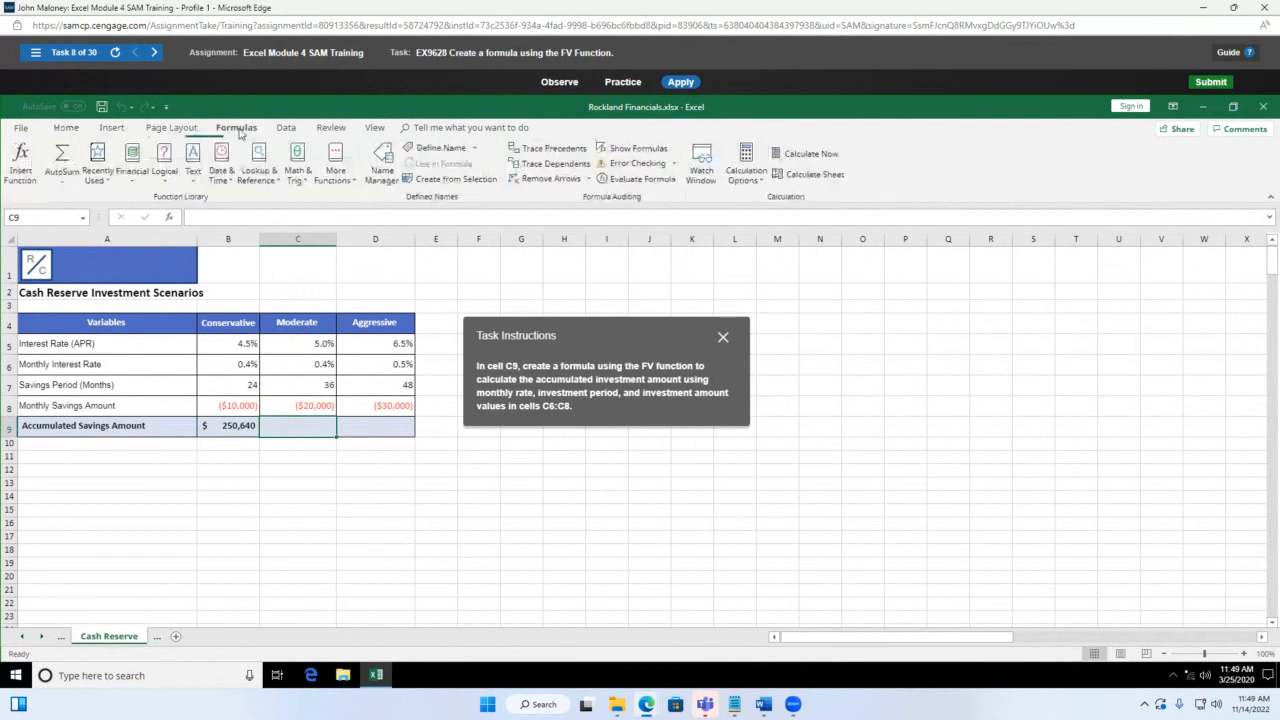
{"action": "left_click", "coordinate": [131, 180]}
{"action": "scroll", "coordinate": [165, 275], "scroll_direction": "down", "scroll_amount": 1}
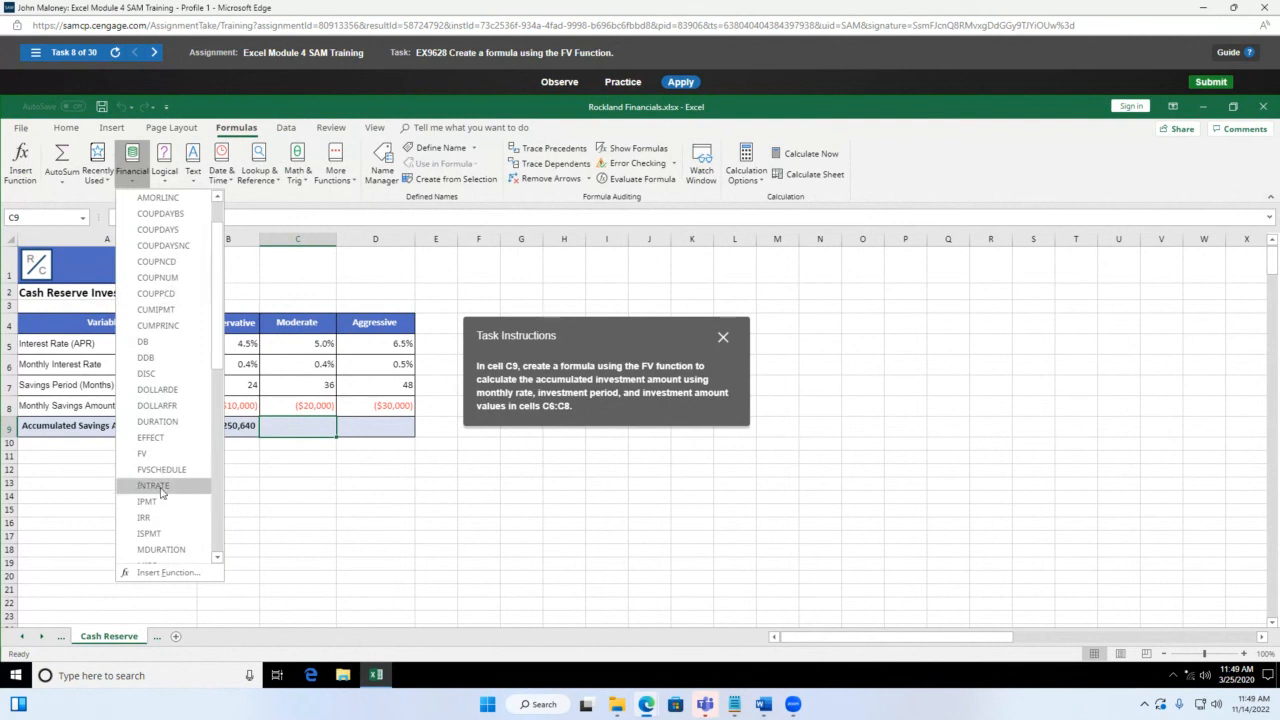
{"action": "left_click", "coordinate": [152, 456]}
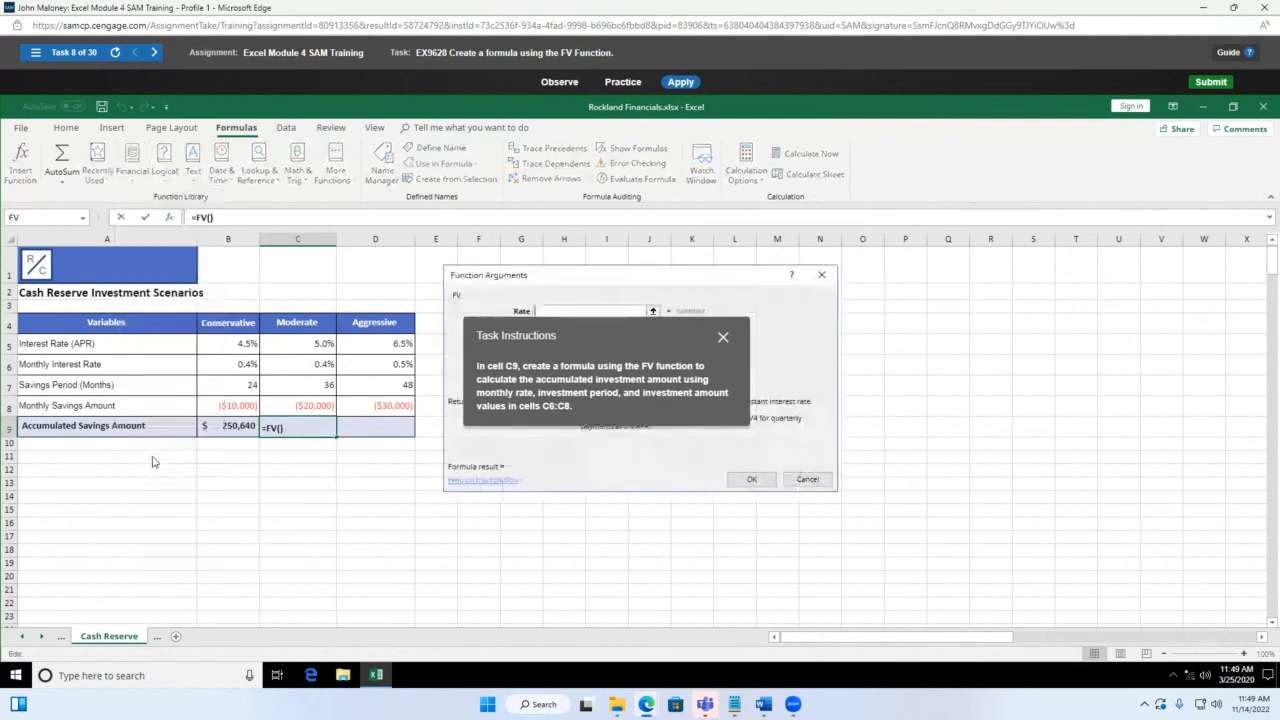
Step: Fill the FV arguments with Rate C6, Nper C7 and Pmt C8, then confirm
{"action": "left_click_drag", "start_coordinate": [556, 338], "coordinate": [208, 227]}
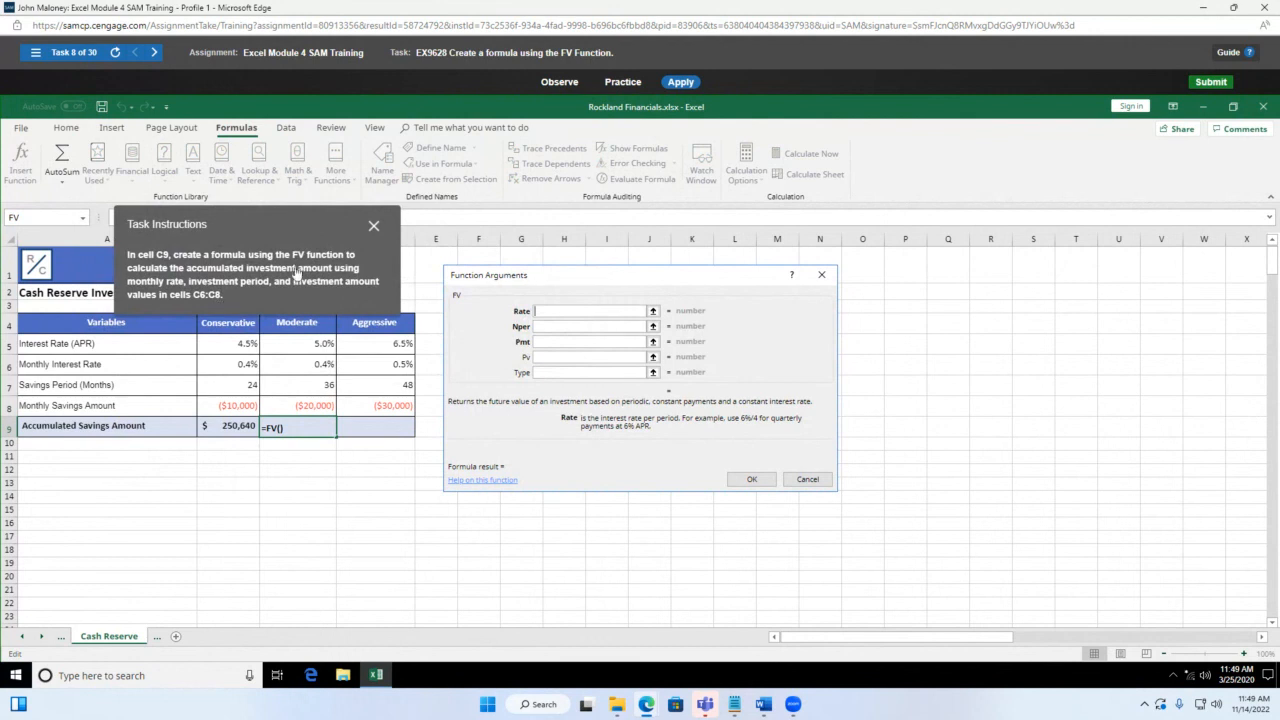
{"action": "left_click_drag", "start_coordinate": [323, 221], "coordinate": [1011, 185]}
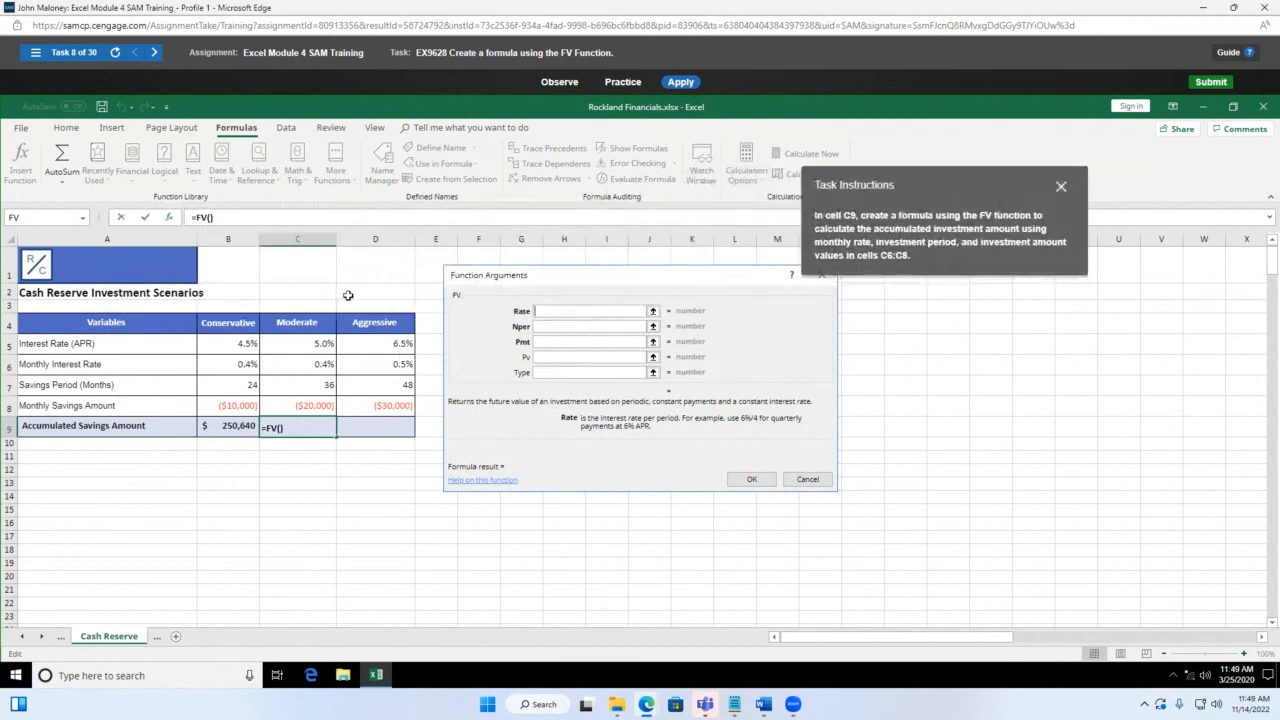
{"action": "left_click", "coordinate": [320, 363]}
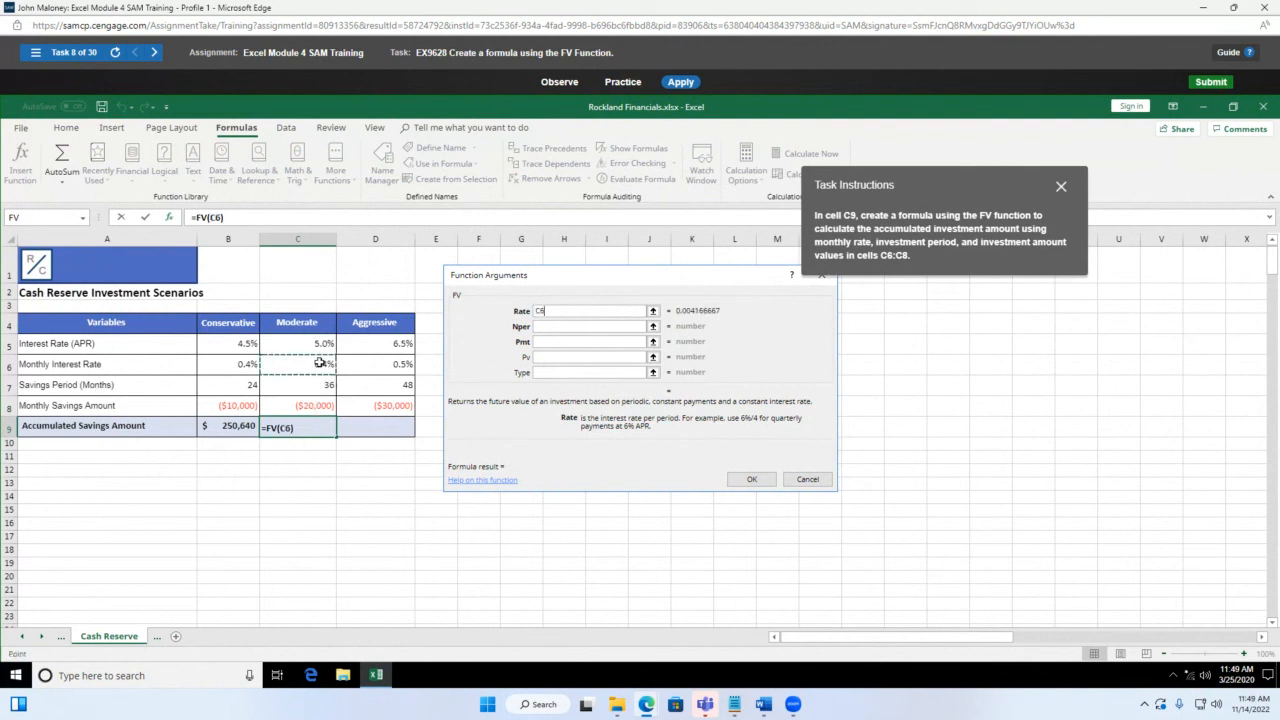
{"action": "left_click", "coordinate": [588, 326]}
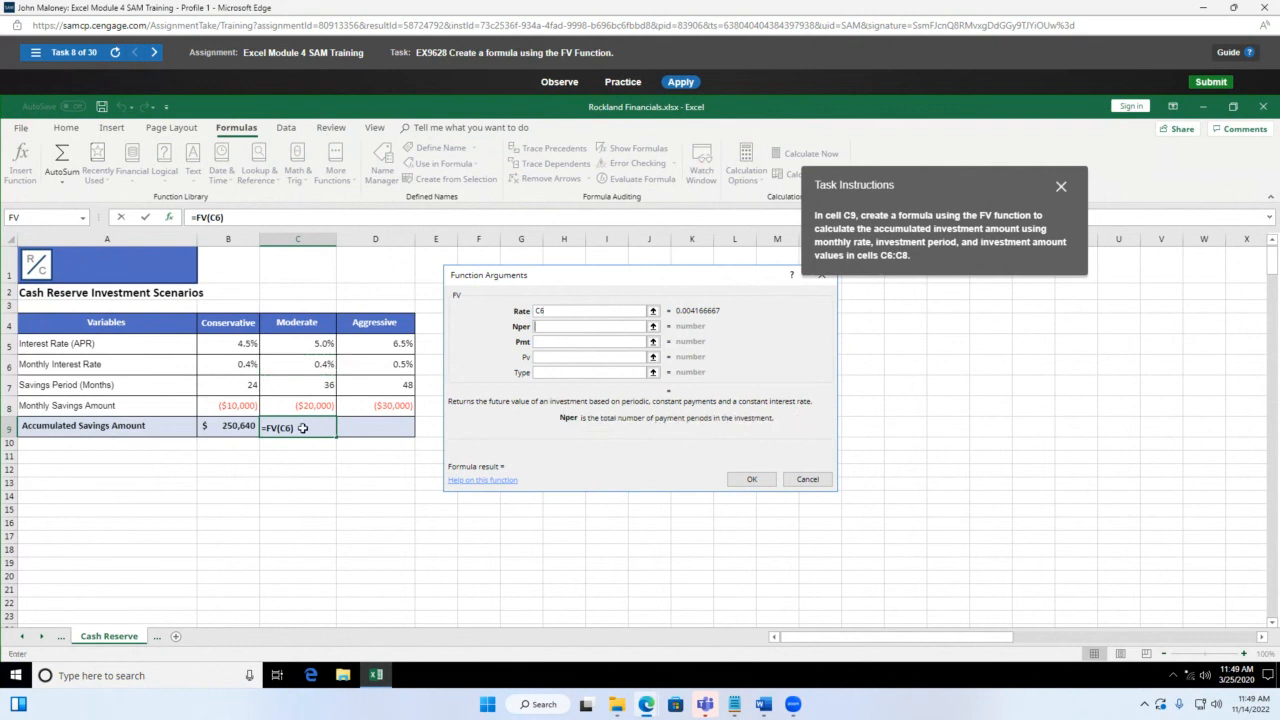
{"action": "left_click", "coordinate": [295, 386]}
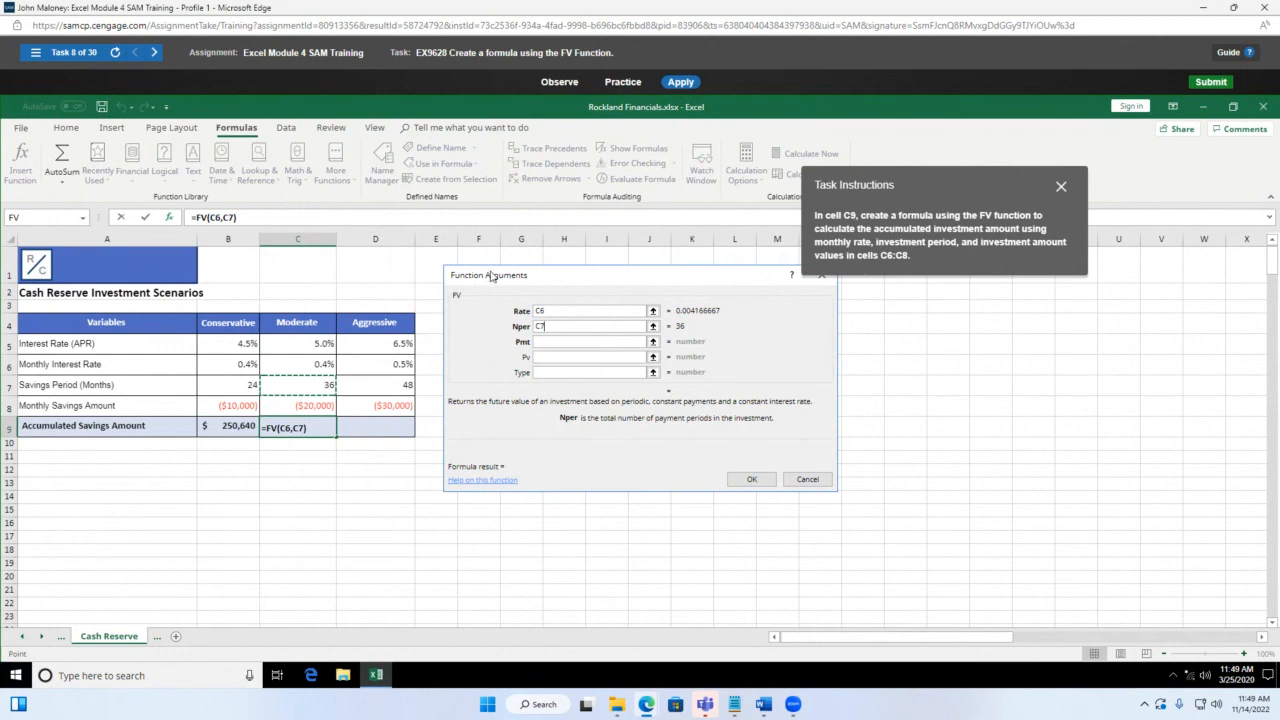
{"action": "left_click", "coordinate": [548, 342]}
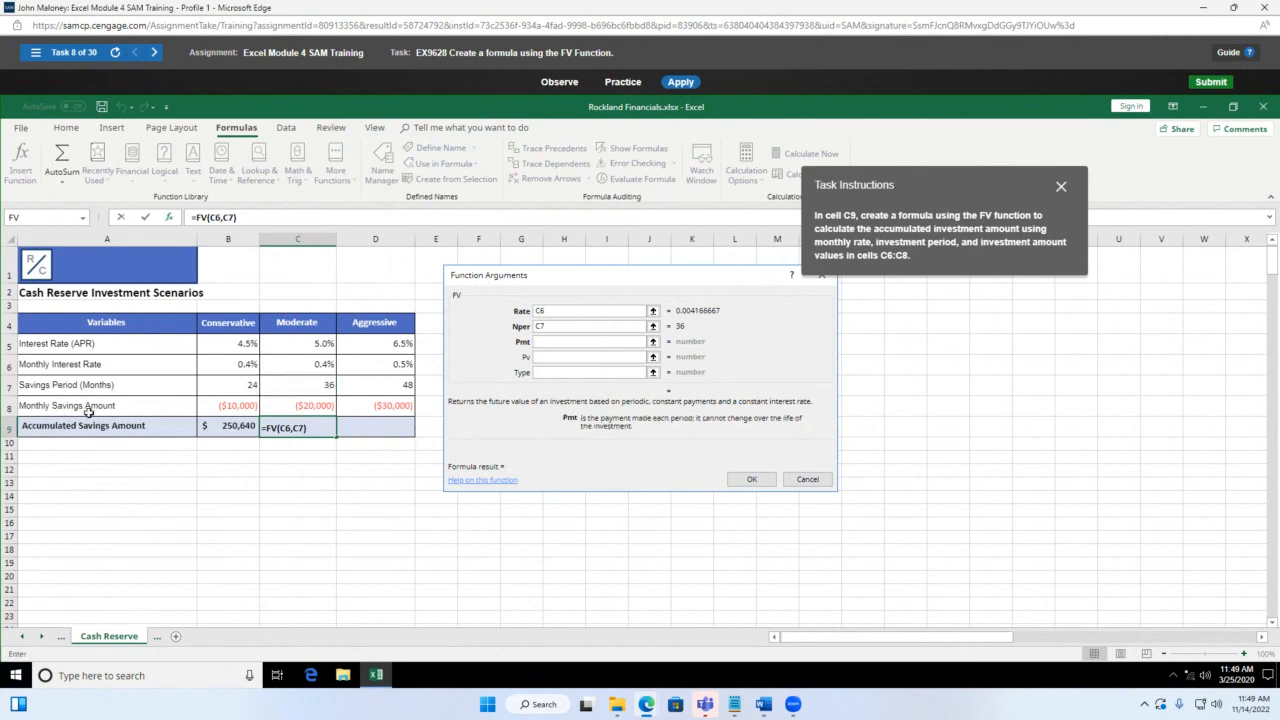
{"action": "left_click", "coordinate": [309, 405]}
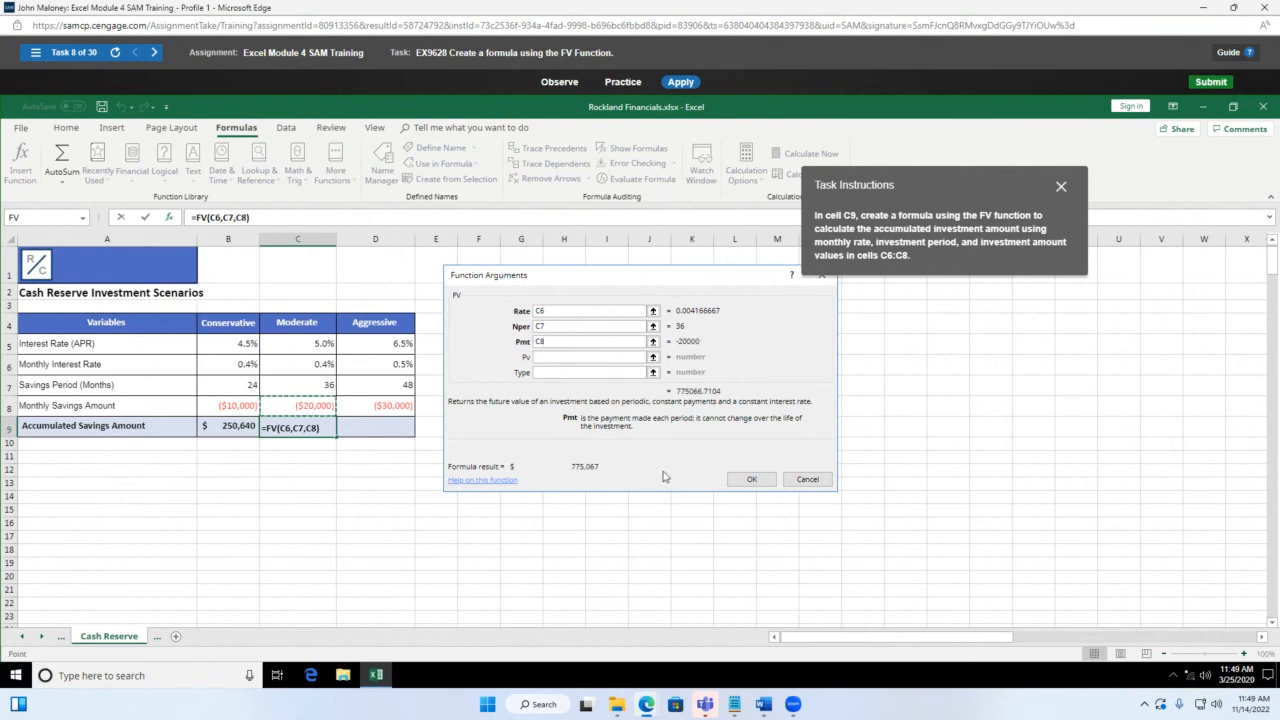
{"action": "left_click", "coordinate": [750, 479]}
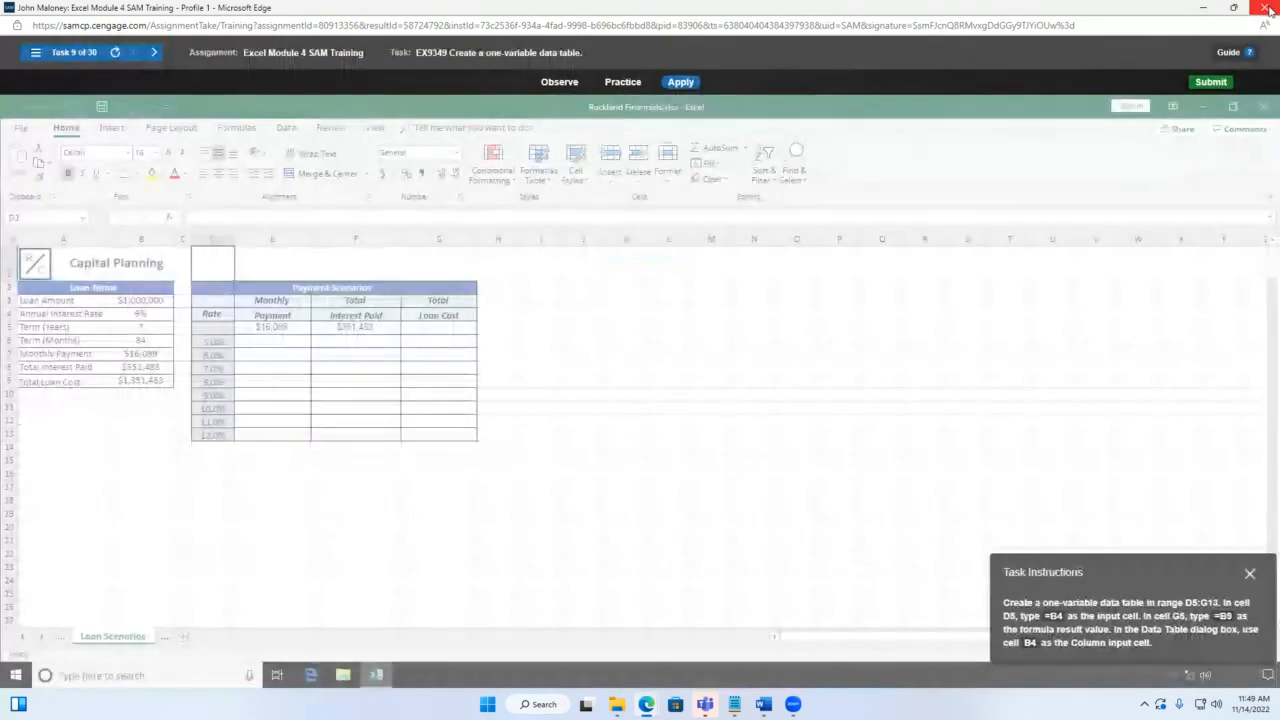
Step: Close the SAM training window and open the MS Excel Training Demo session menu in Collaborate
{"action": "left_click", "coordinate": [1267, 8]}
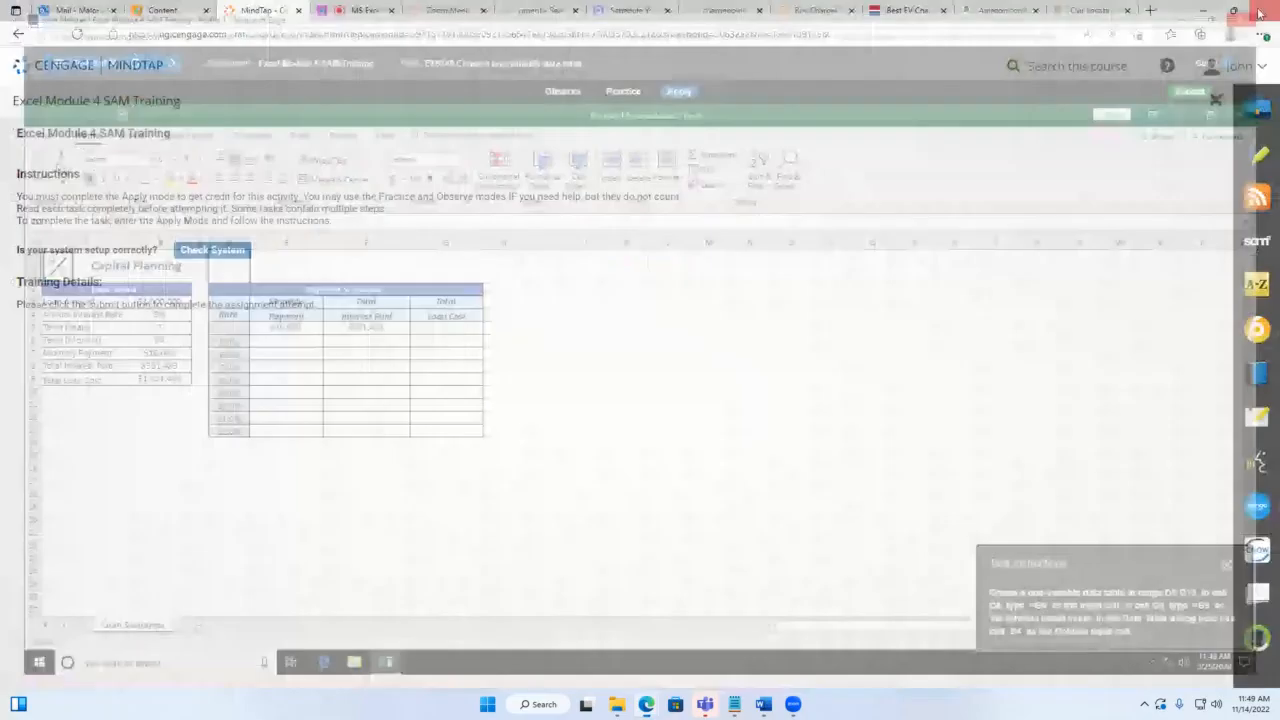
{"action": "left_click", "coordinate": [360, 12]}
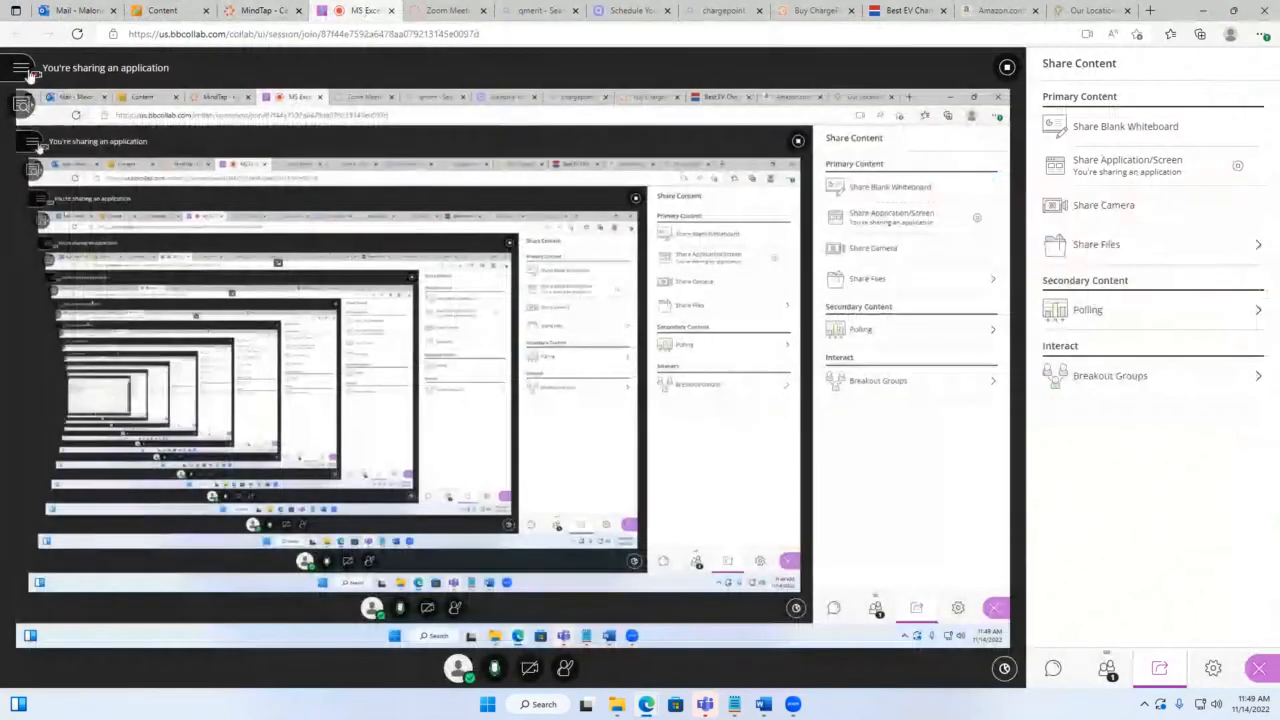
{"action": "left_click", "coordinate": [25, 72]}
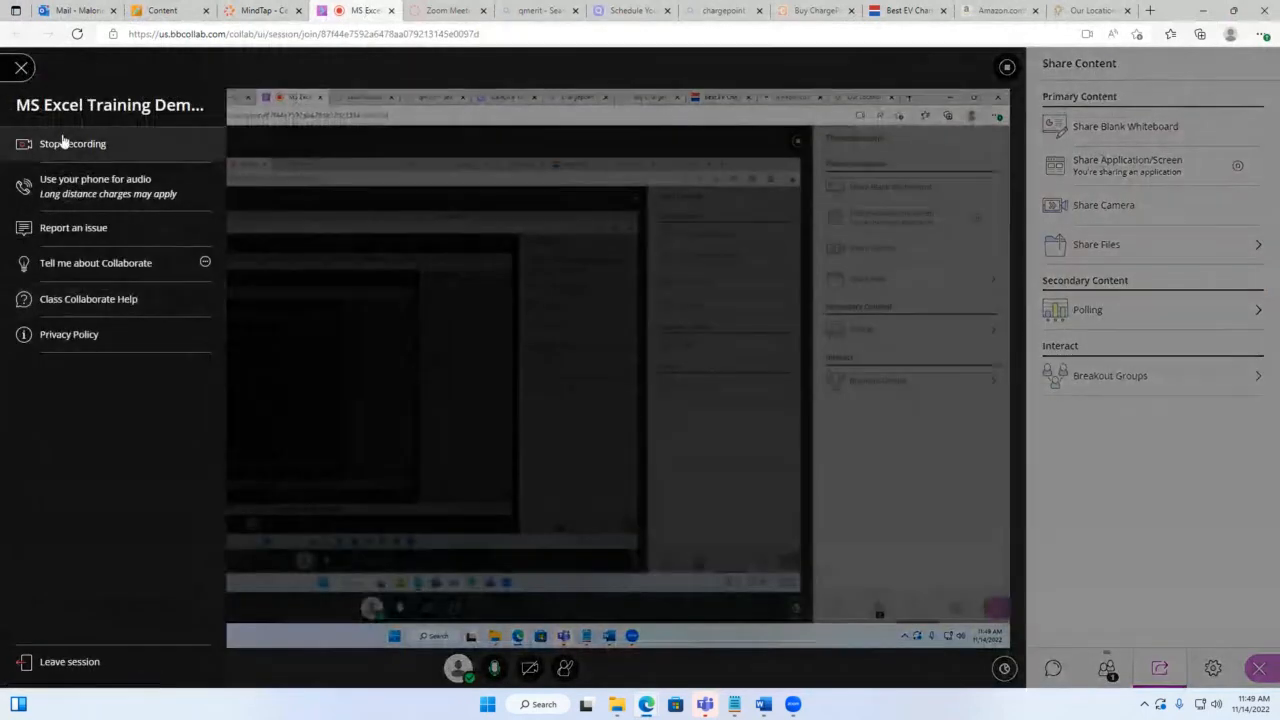